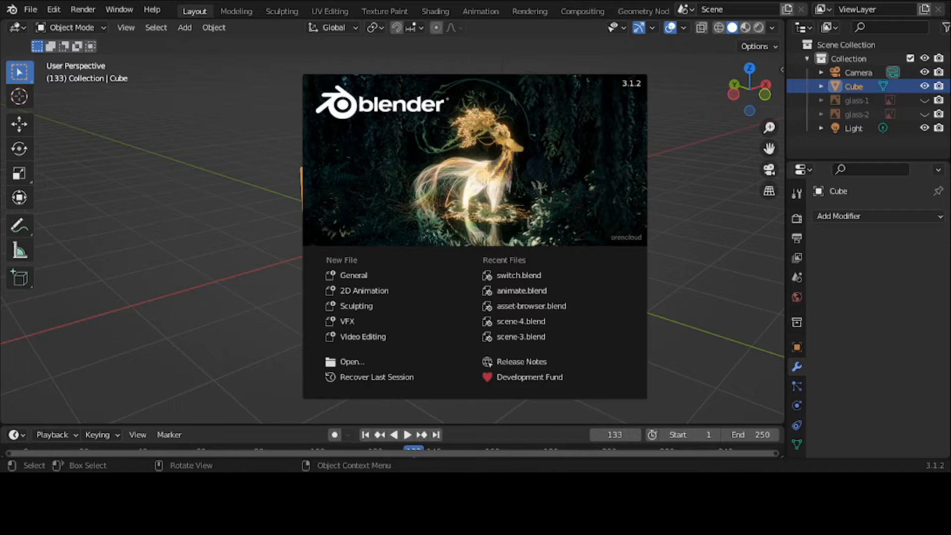
# - Flatten the default cube by trying a Z dimension of 0.5 m and settling on 0.3 m
pyautogui.click(530, 105)
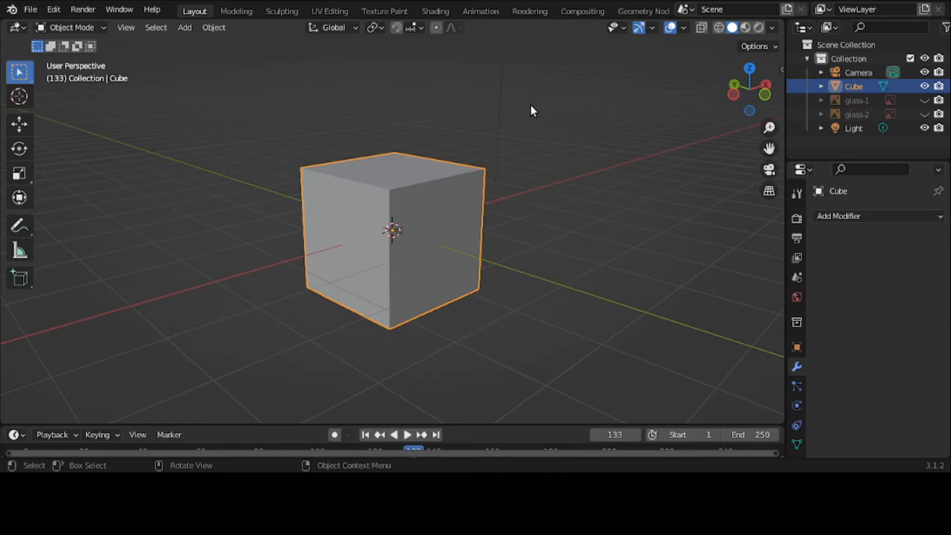
pyautogui.press('n')
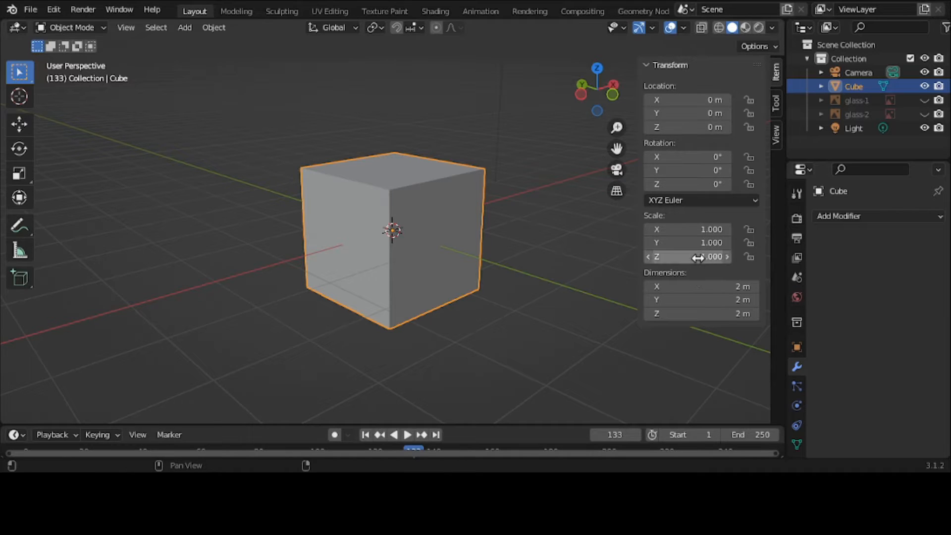
pyautogui.press('n')
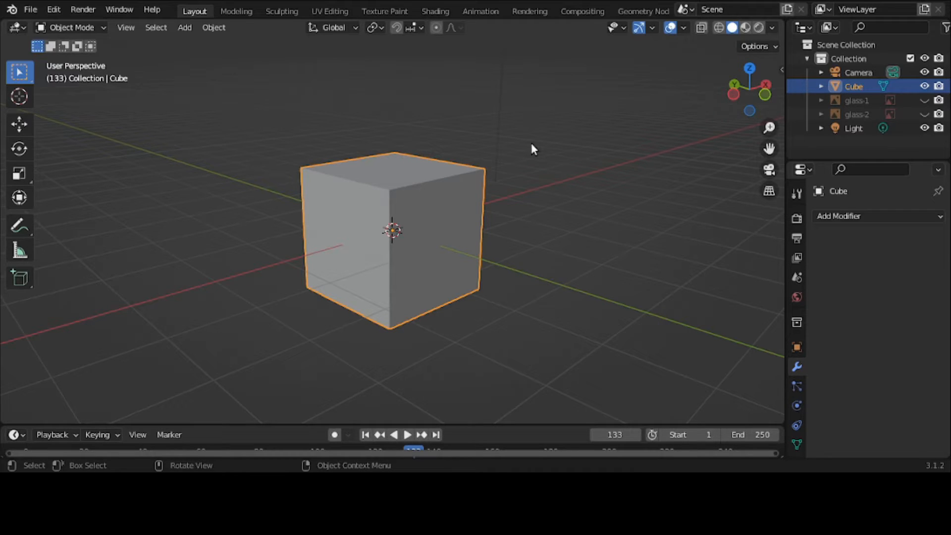
pyautogui.press('n')
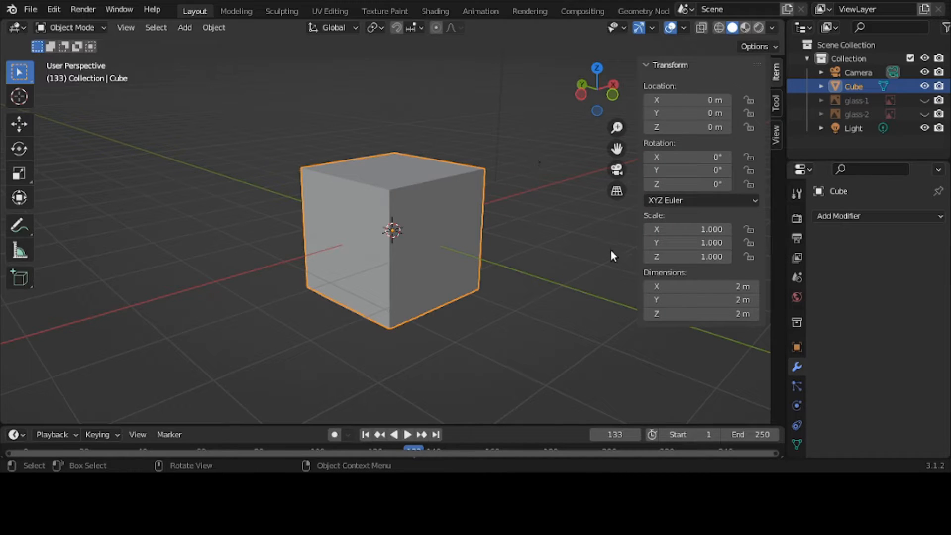
pyautogui.click(699, 313)
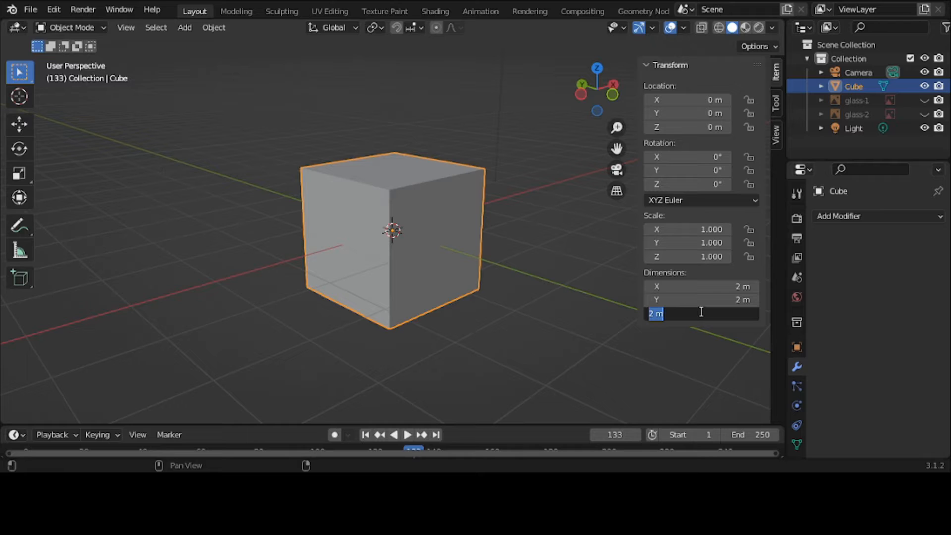
pyautogui.write('.5')
pyautogui.press('Return')
pyautogui.click(701, 312)
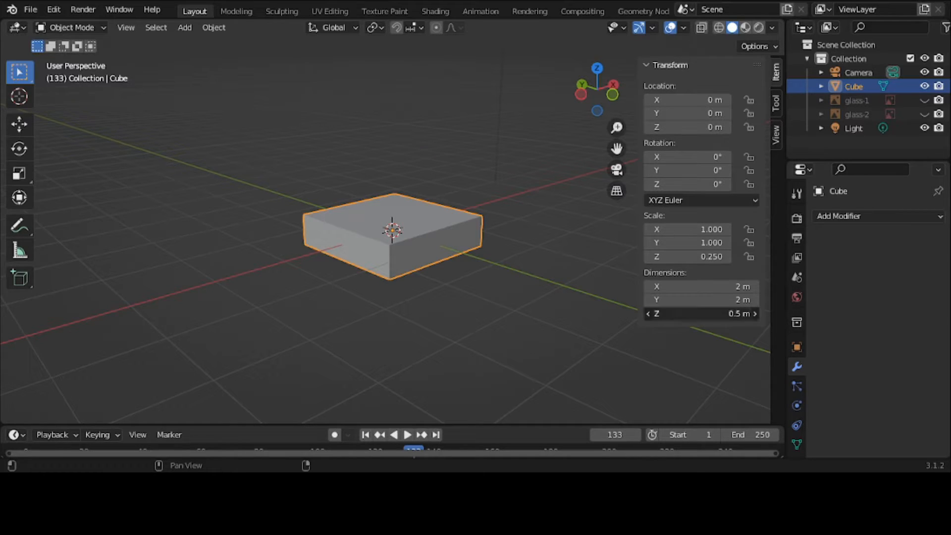
pyautogui.write('.3')
pyautogui.press('Return')
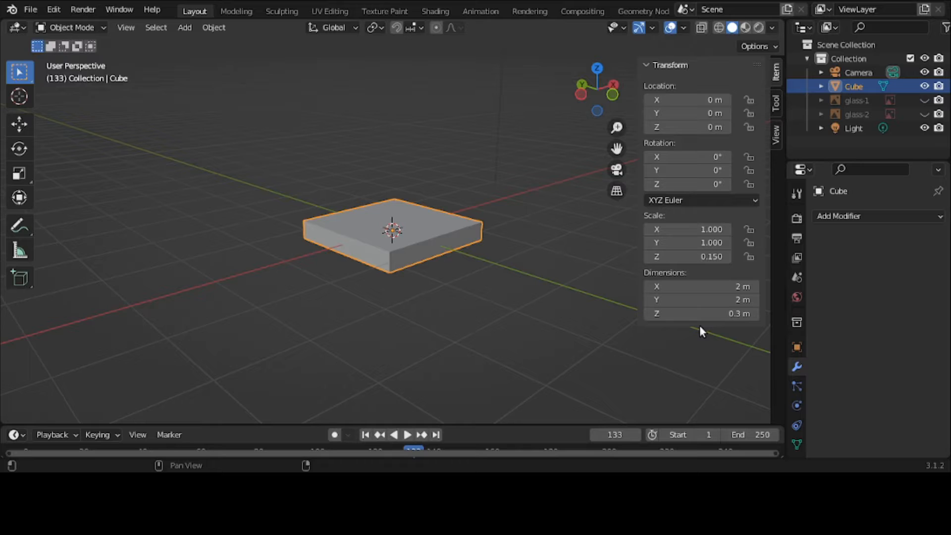
# - Add a Screw modifier to the flattened cube and set its Screw offset to about 17.4 m
pyautogui.click(552, 295)
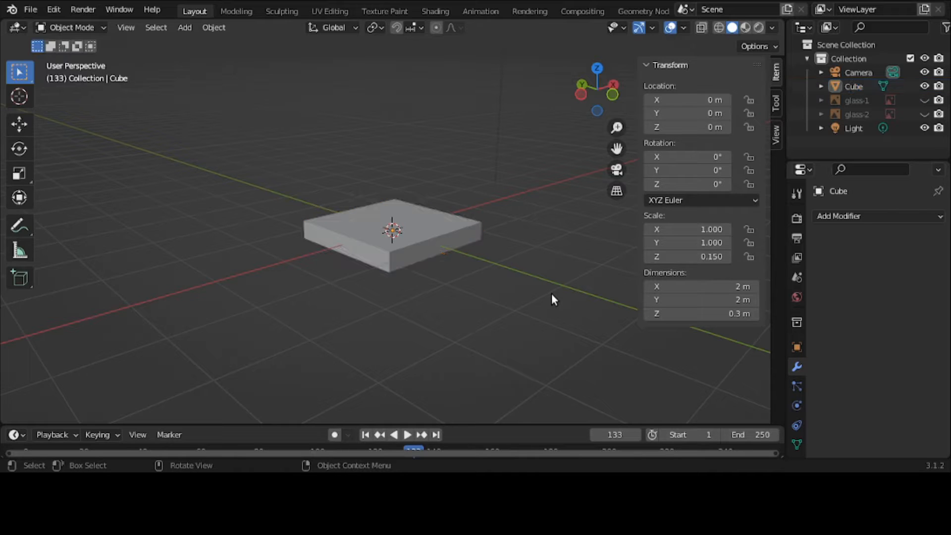
pyautogui.click(389, 235)
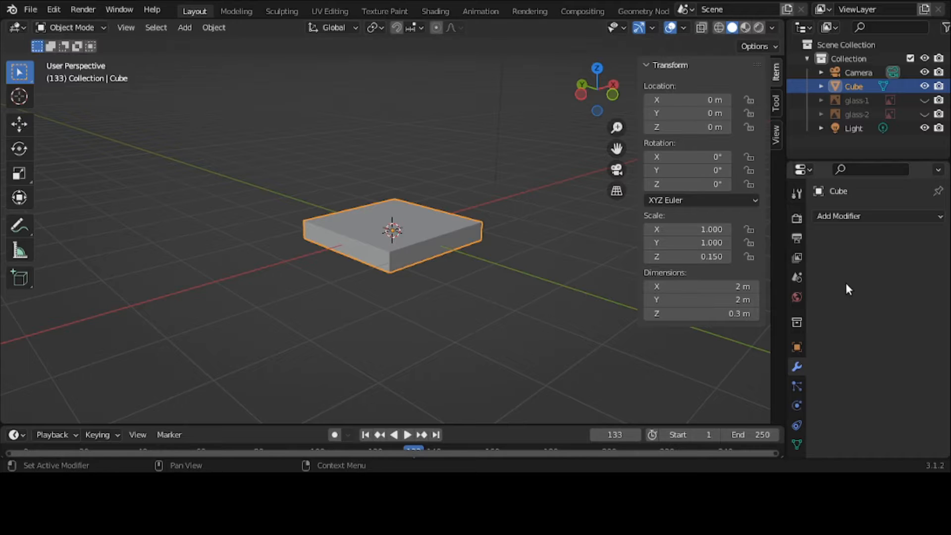
pyautogui.click(832, 218)
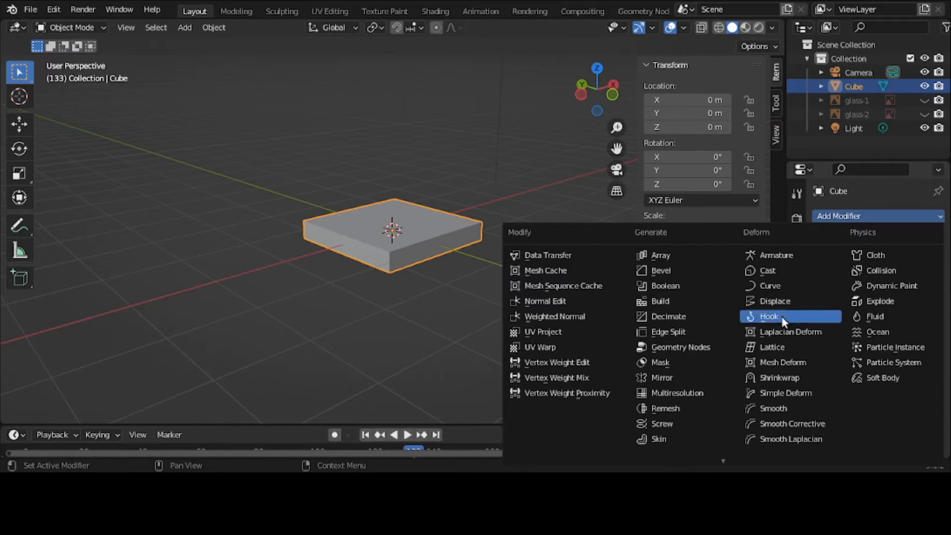
pyautogui.click(712, 424)
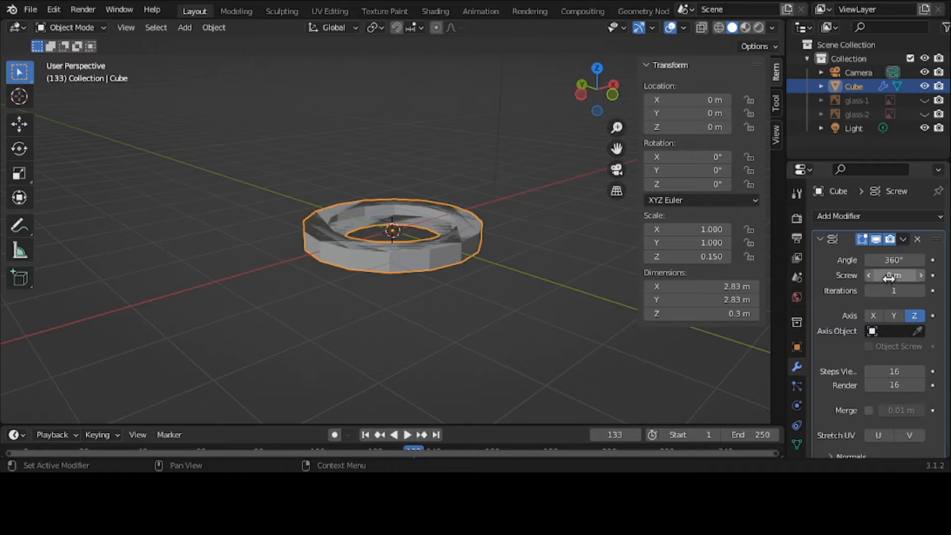
pyautogui.moveTo(895, 275)
pyautogui.mouseDown()
pyautogui.moveTo(947, 275)
pyautogui.moveTo(887, 277)
pyautogui.mouseUp()
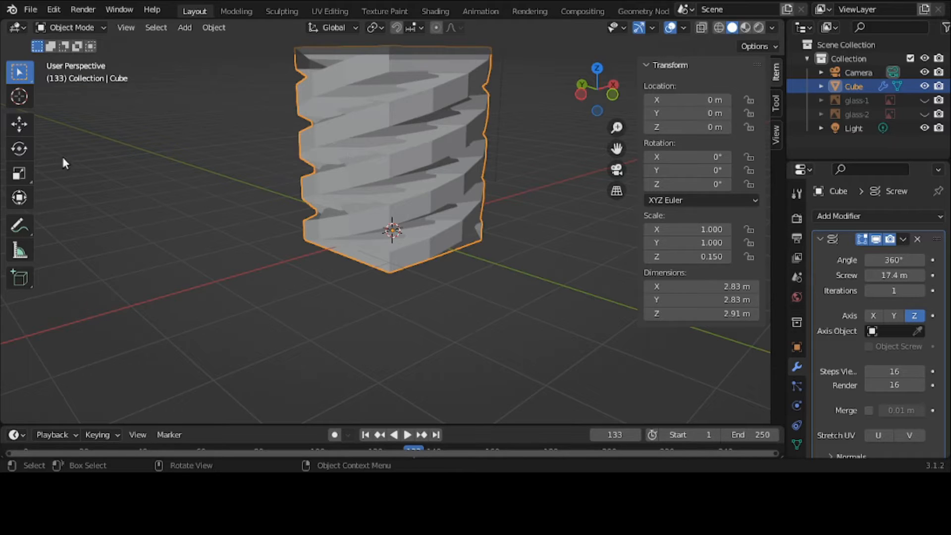
pyautogui.click(21, 224)
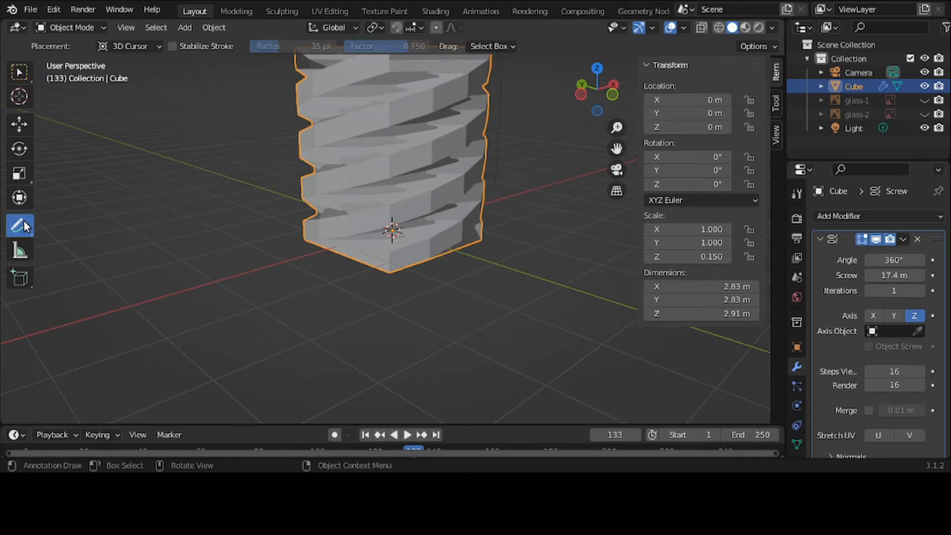
pyautogui.click(19, 72)
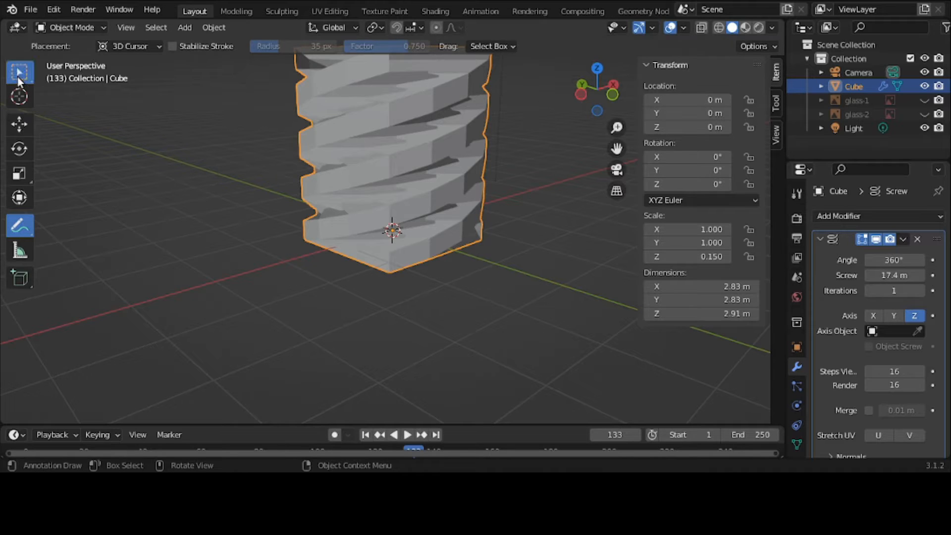
pyautogui.moveTo(477, 83); pyautogui.dragTo(293, 133)
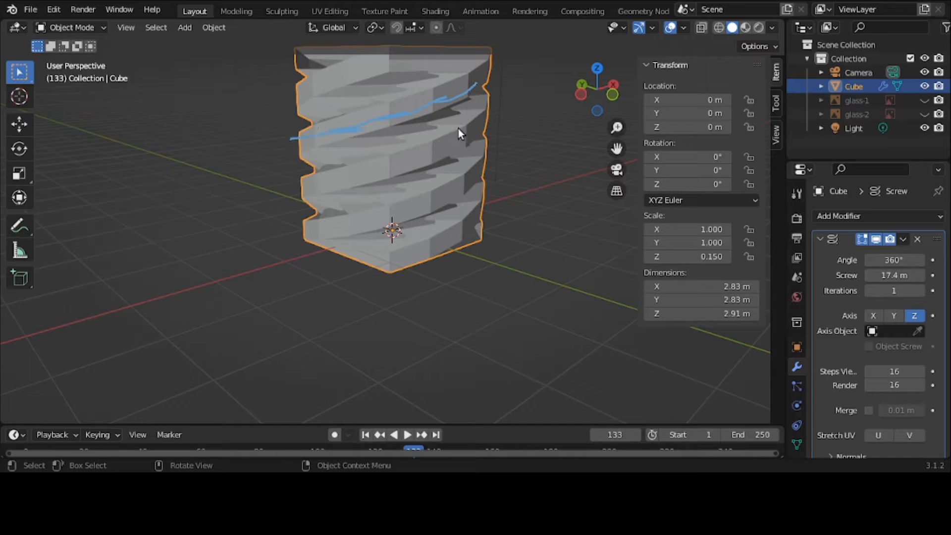
pyautogui.moveTo(485, 118)
pyautogui.mouseDown()
pyautogui.moveTo(425, 147)
pyautogui.moveTo(296, 171)
pyautogui.moveTo(457, 138)
pyautogui.moveTo(491, 109)
pyautogui.moveTo(455, 96)
pyautogui.moveTo(280, 139)
pyautogui.mouseUp()
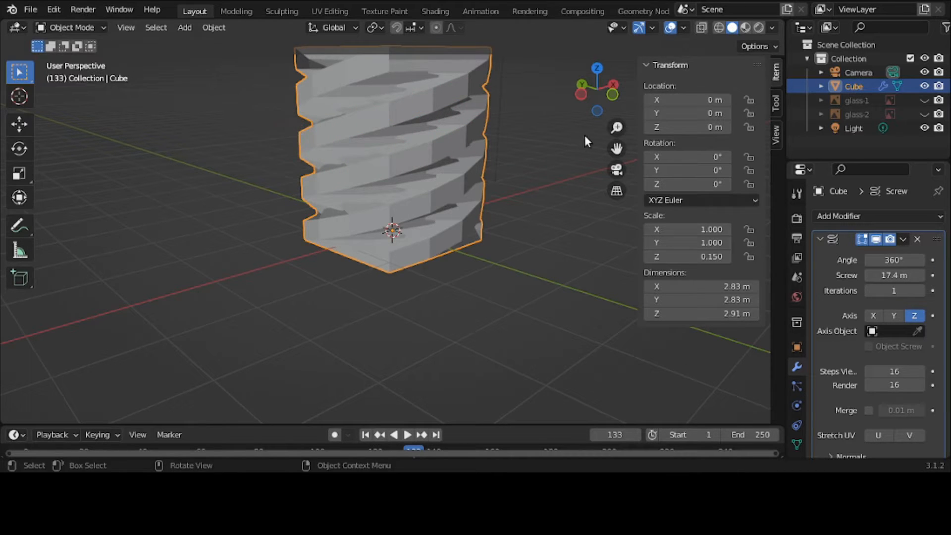
# - Raise the Screw modifier's offset to about 19.3 m and set its iterations to 2
pyautogui.moveTo(616, 147); pyautogui.dragTo(604, 225)
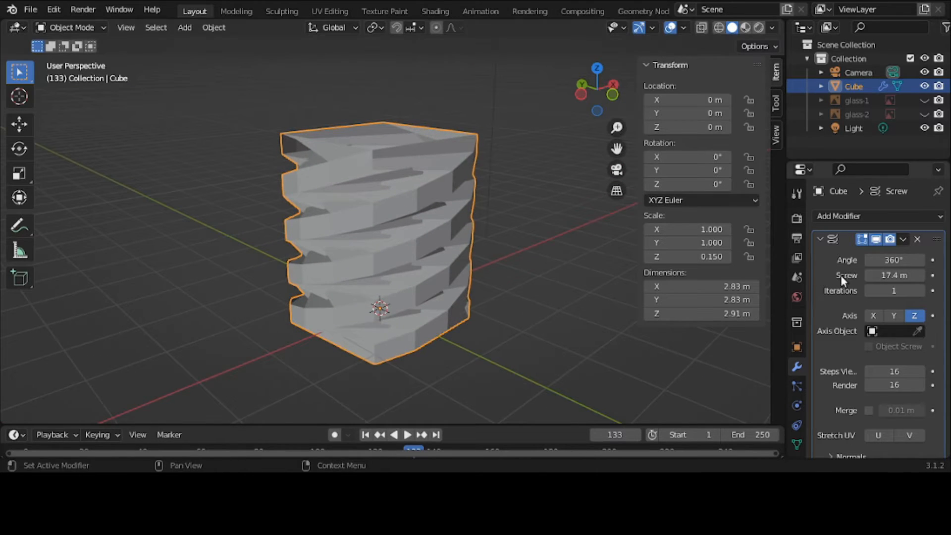
pyautogui.moveTo(872, 278); pyautogui.dragTo(879, 276)
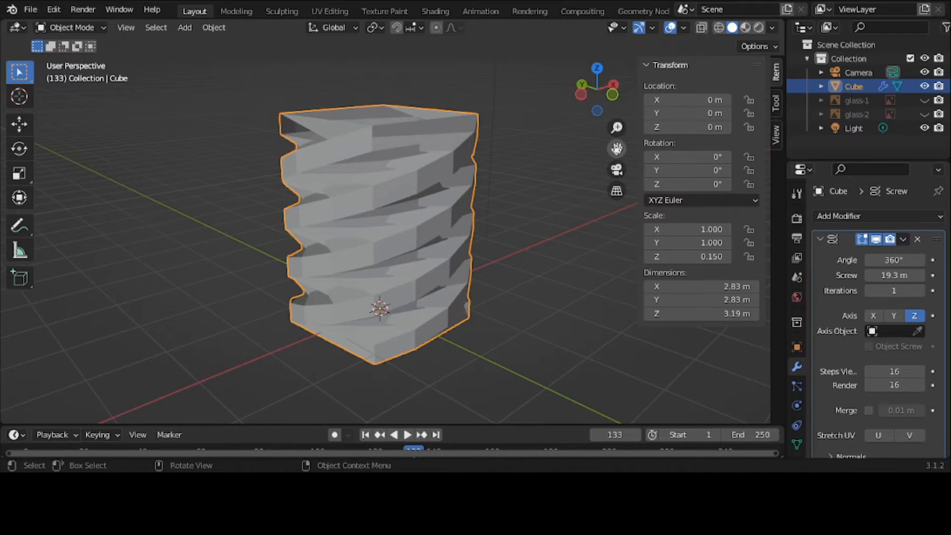
pyautogui.moveTo(617, 148); pyautogui.dragTo(615, 193)
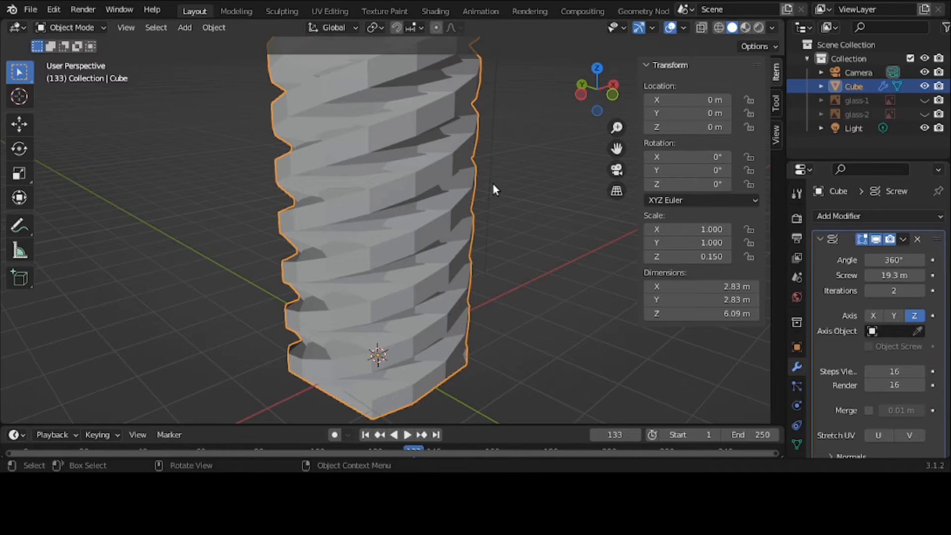
pyautogui.moveTo(617, 148); pyautogui.dragTo(605, 191)
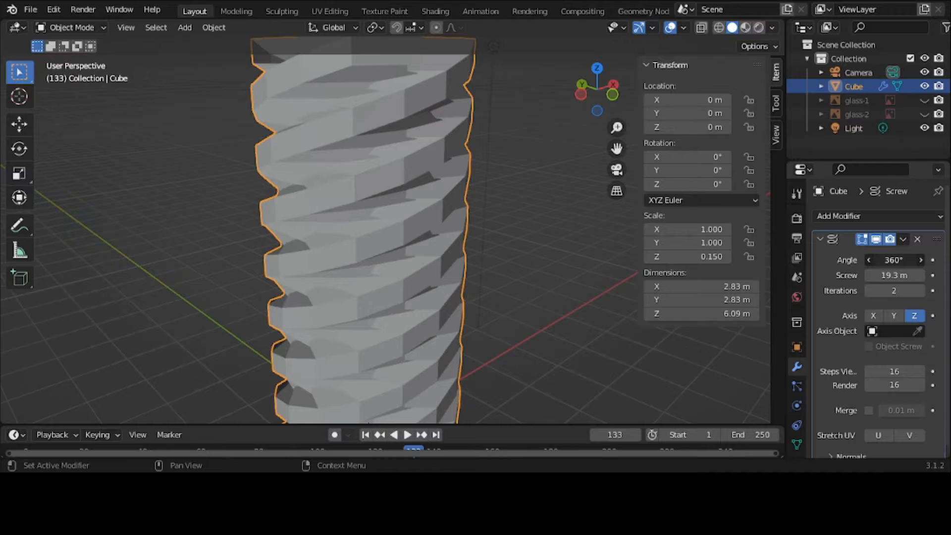
# - Remove the twist by setting the Screw modifier's angle to 0°
pyautogui.moveTo(908, 261); pyautogui.dragTo(887, 261)
pyautogui.click(909, 262)
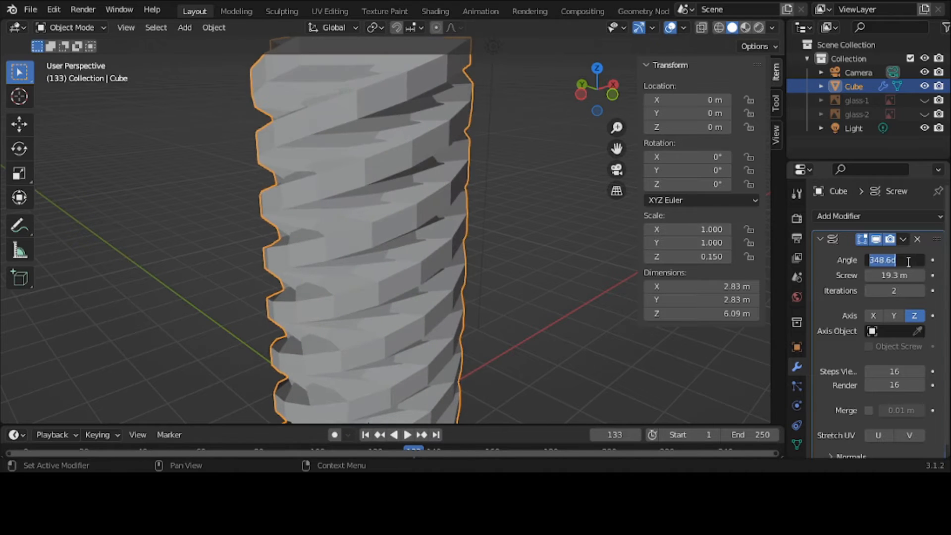
pyautogui.write('0')
pyautogui.press('Return')
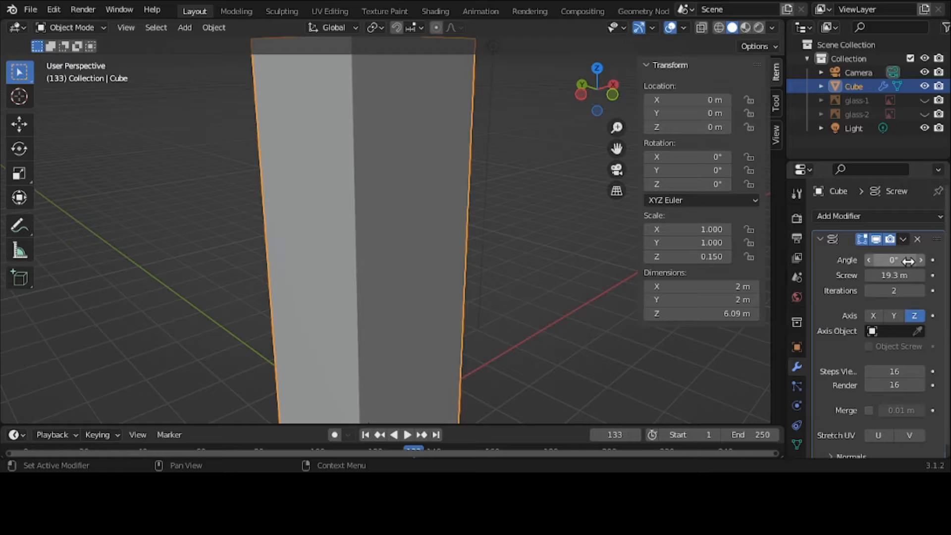
# - Gradually increase the Screw modifier's angle to about 62° and examine the twisted column
pyautogui.moveTo(909, 262); pyautogui.dragTo(929, 262)
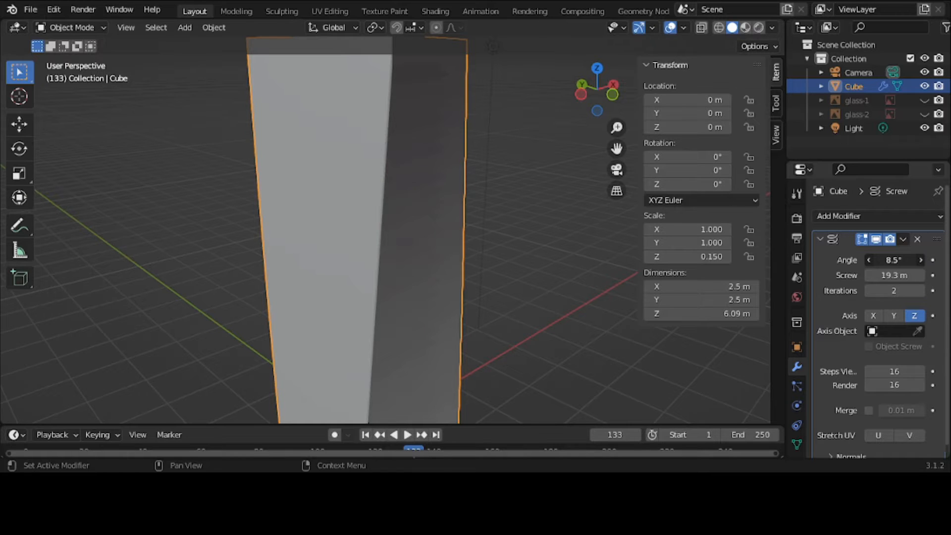
pyautogui.moveTo(930, 261); pyautogui.dragTo(948, 262)
pyautogui.scroll(-2, 531, 233)
pyautogui.scroll(-2, 530, 232)
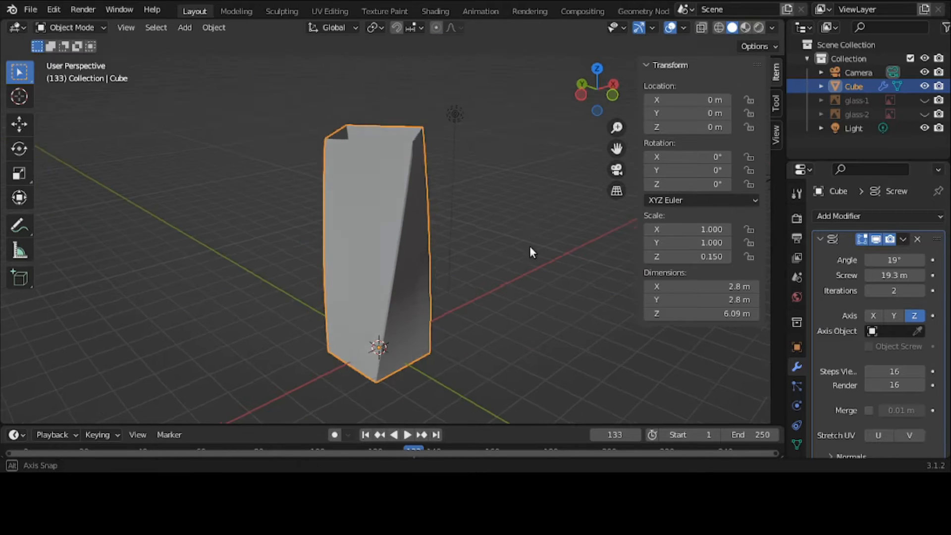
pyautogui.moveTo(530, 246); pyautogui.dragTo(477, 244, button='middle')
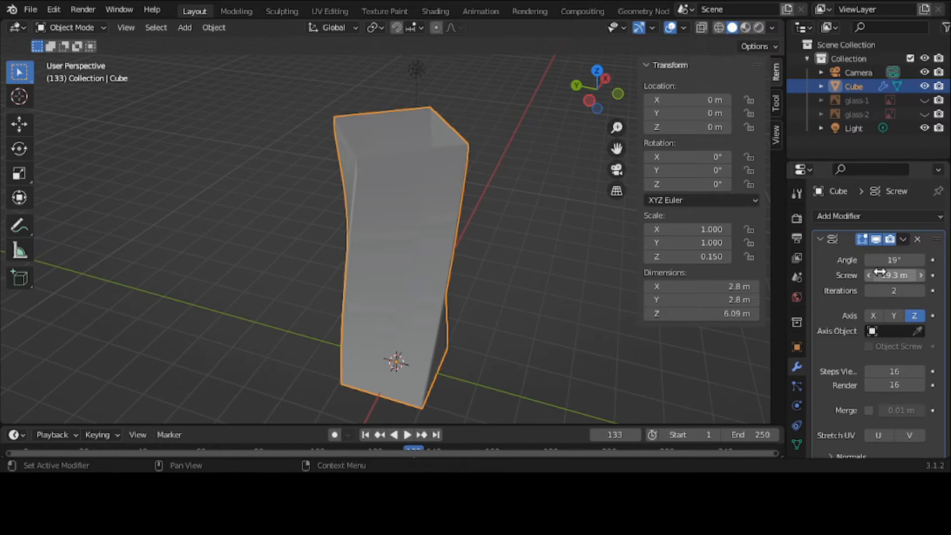
pyautogui.moveTo(894, 259)
pyautogui.mouseDown()
pyautogui.moveTo(934, 260)
pyautogui.moveTo(892, 262)
pyautogui.mouseUp()
pyautogui.moveTo(478, 325); pyautogui.dragTo(479, 294, button='middle')
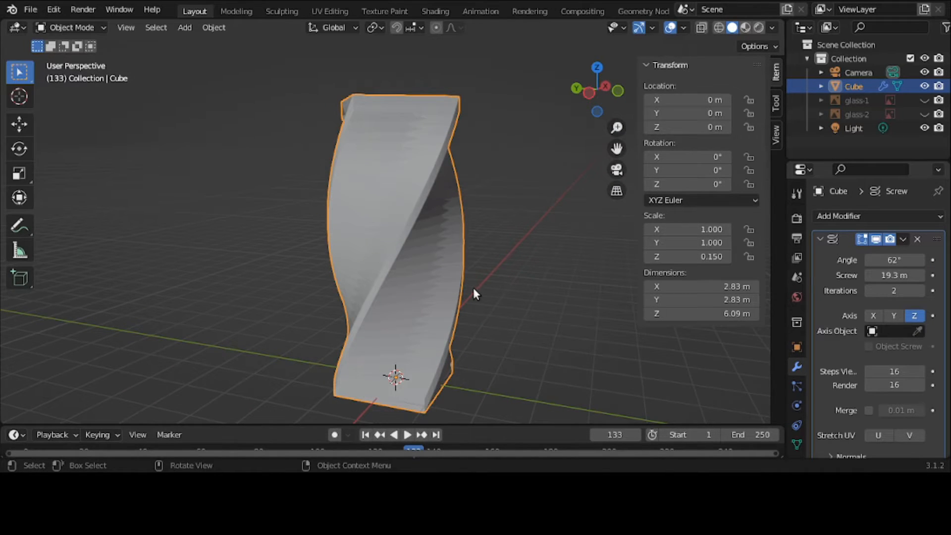
# - Set the Screw modifier's angle to exactly 300°
pyautogui.click(889, 260)
pyautogui.click(890, 261)
pyautogui.hotkey('ctrl', 'a')
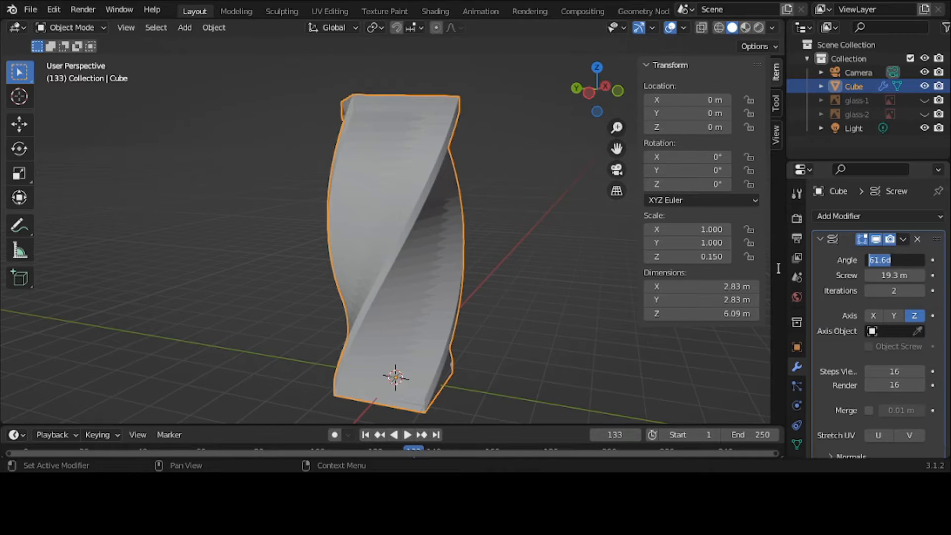
pyautogui.write('300')
pyautogui.press('Return')
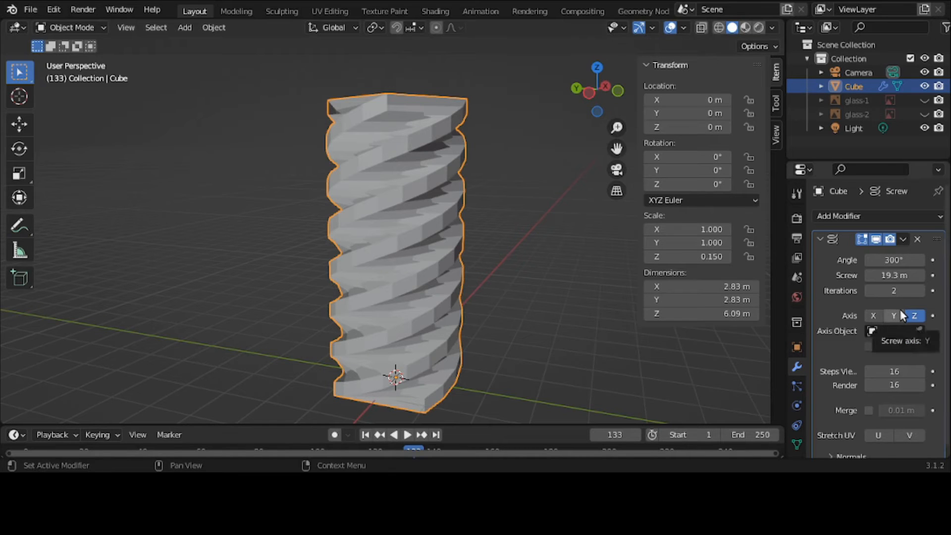
# - Try the X and Y axes for the Screw modifier and switch its axis back to Z
pyautogui.click(873, 316)
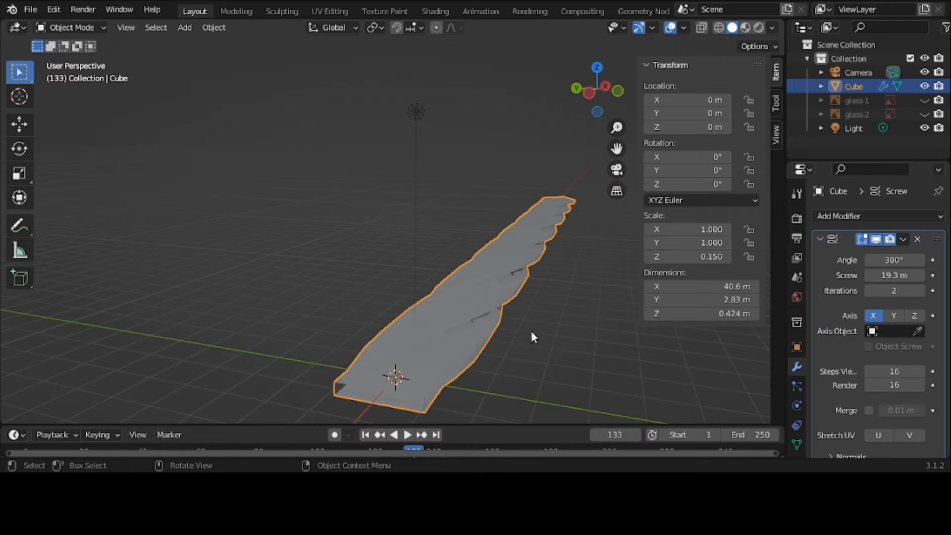
pyautogui.scroll(3, 527, 328)
pyautogui.moveTo(524, 325); pyautogui.dragTo(564, 346, button='middle')
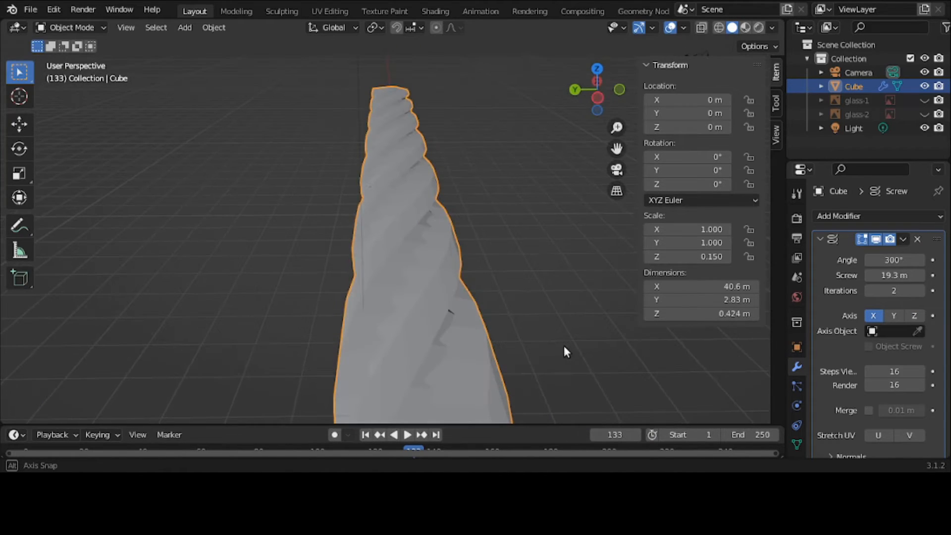
pyautogui.click(894, 315)
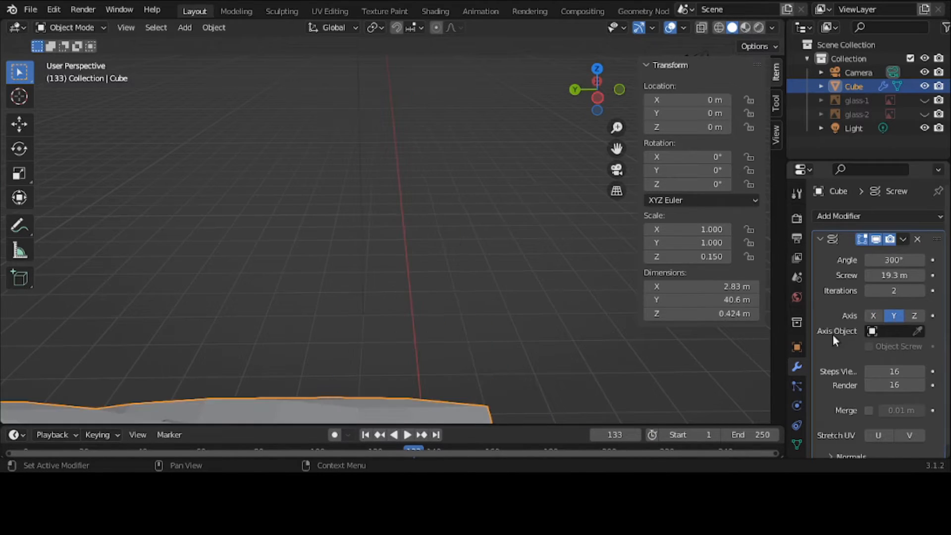
pyautogui.moveTo(489, 343); pyautogui.dragTo(461, 358, button='middle')
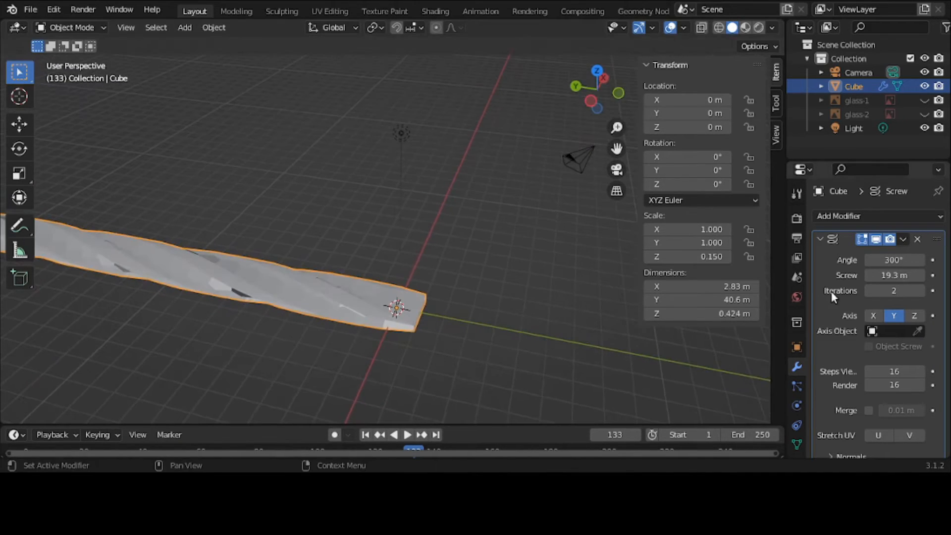
pyautogui.click(917, 314)
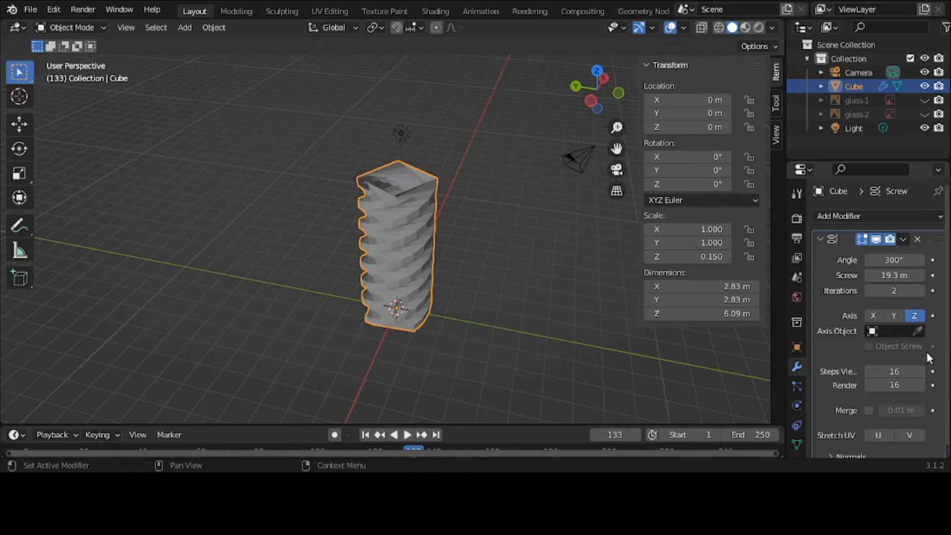
# - Add a plain axes empty at the origin and assign it as the axis object of the cube's Screw modifier
pyautogui.click(190, 31)
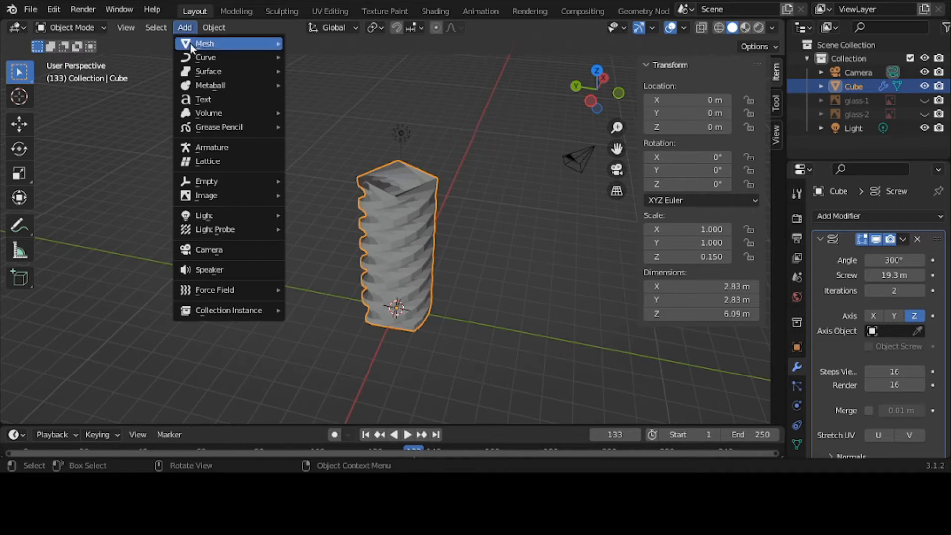
pyautogui.moveTo(230, 179)
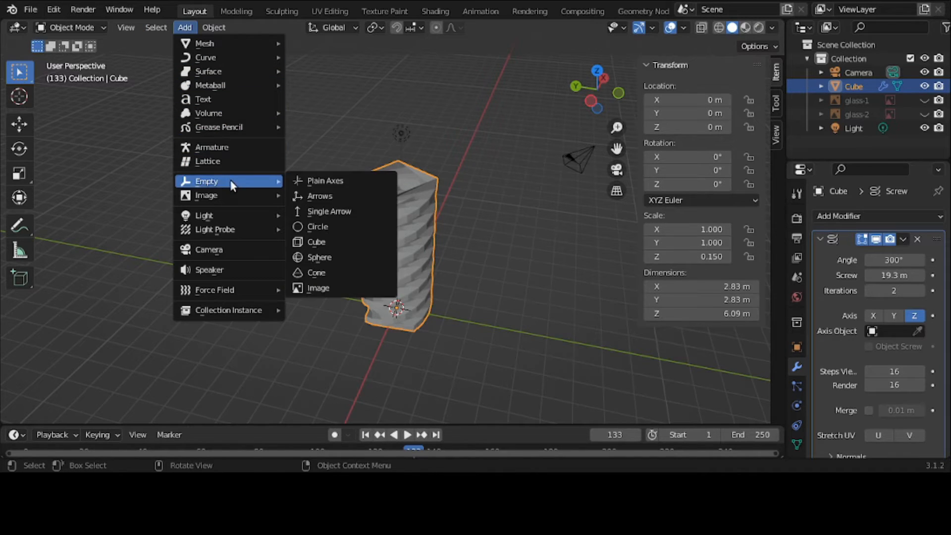
pyautogui.click(287, 180)
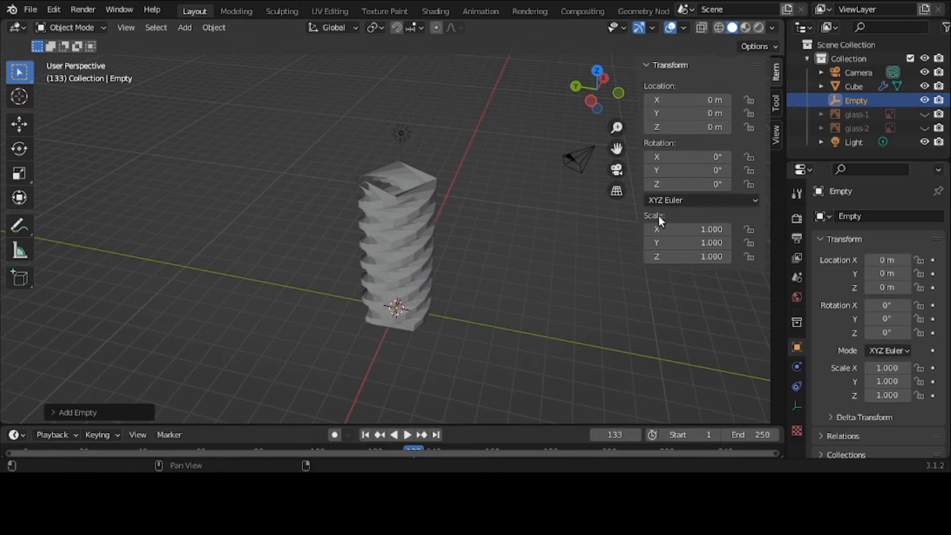
pyautogui.click(384, 210)
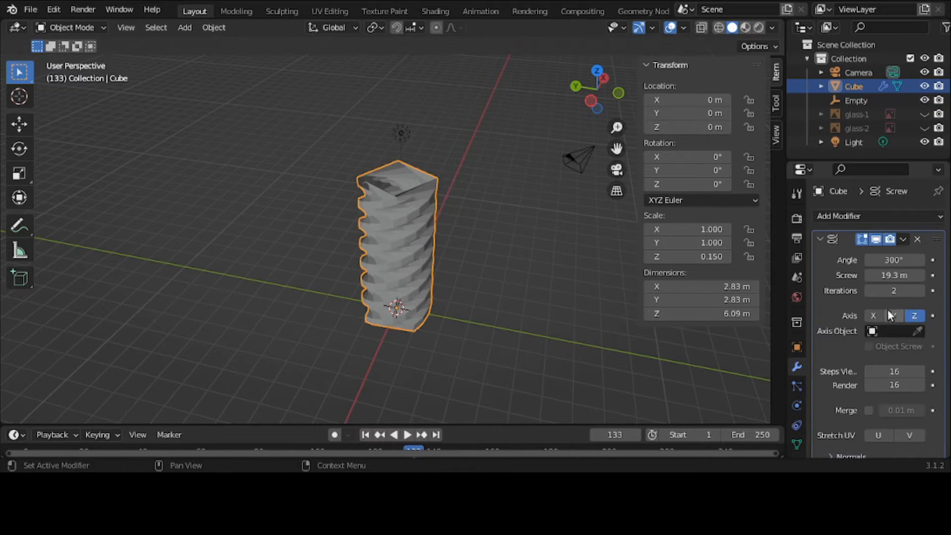
pyautogui.click(885, 330)
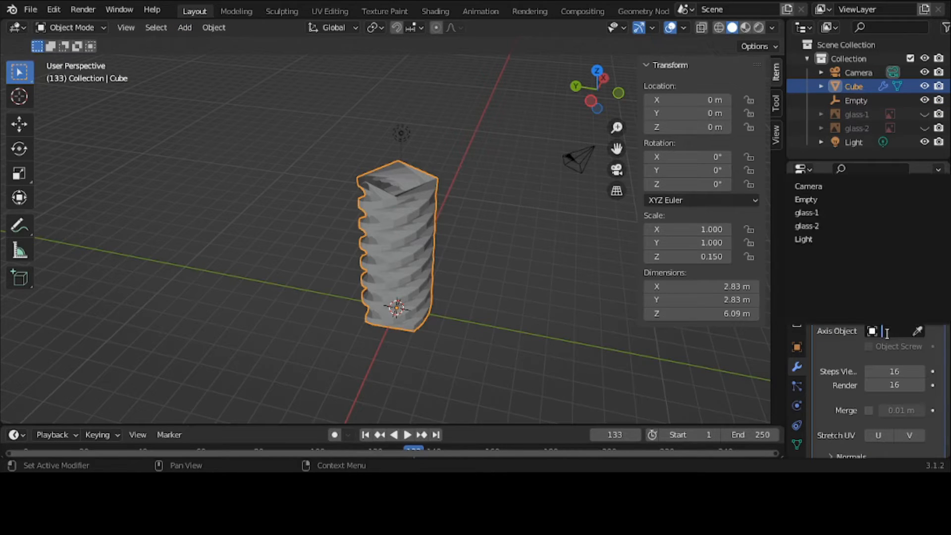
pyautogui.click(838, 196)
# - Try moving the empty freely away from the origin to examine its effect on the twisted column
pyautogui.click(853, 100)
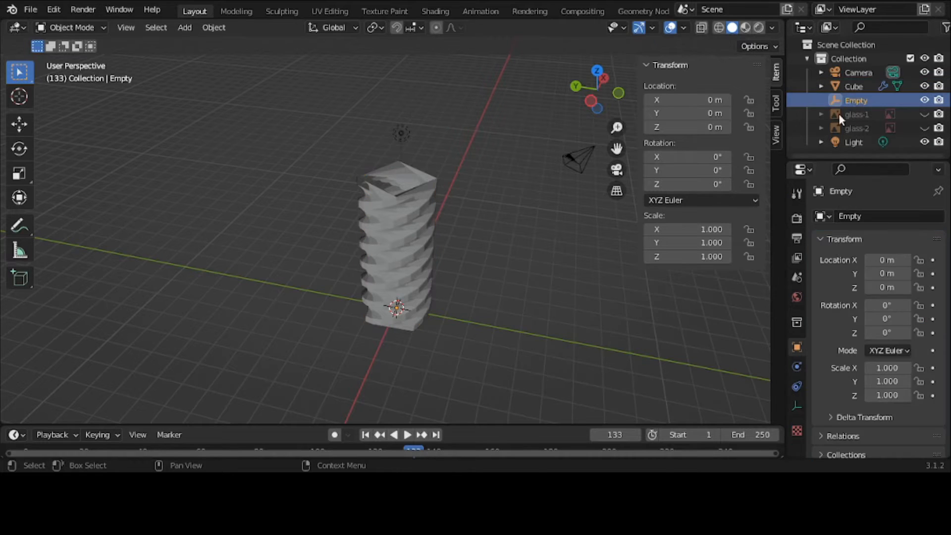
pyautogui.press('g')
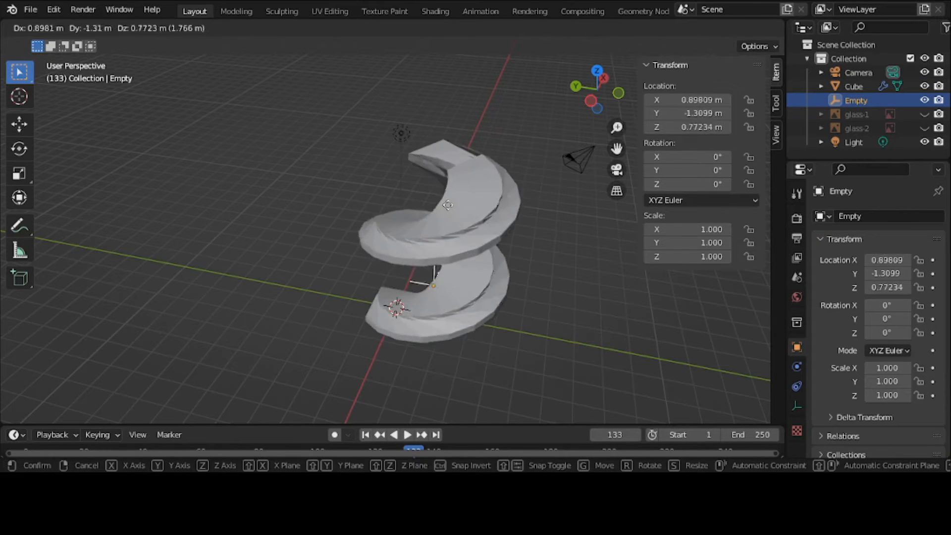
pyautogui.rightClick(368, 202)
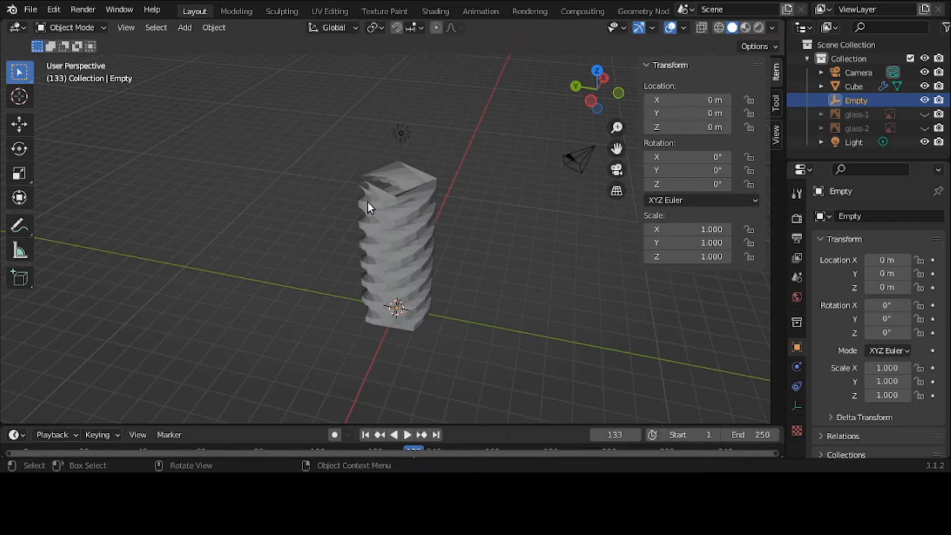
pyautogui.scroll(3, 368, 206)
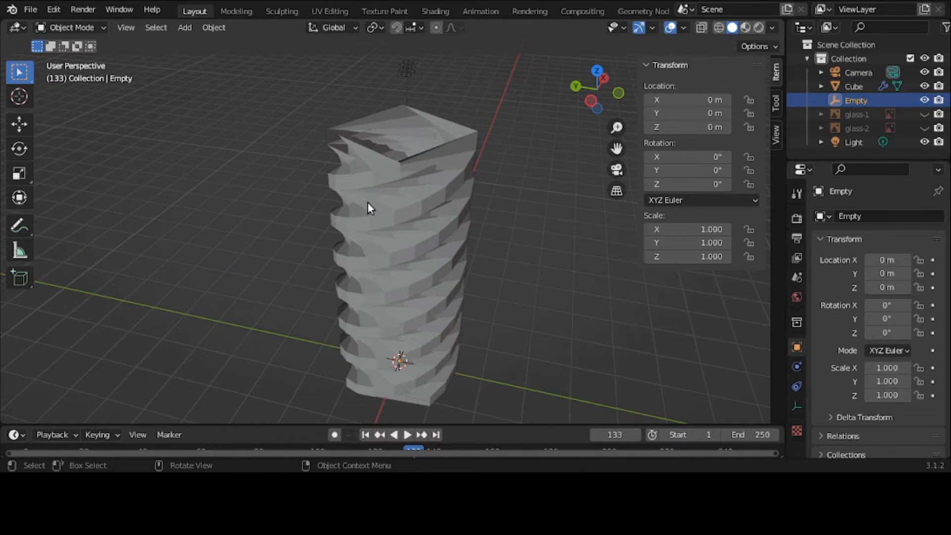
pyautogui.press('g')
pyautogui.rightClick(673, 126)
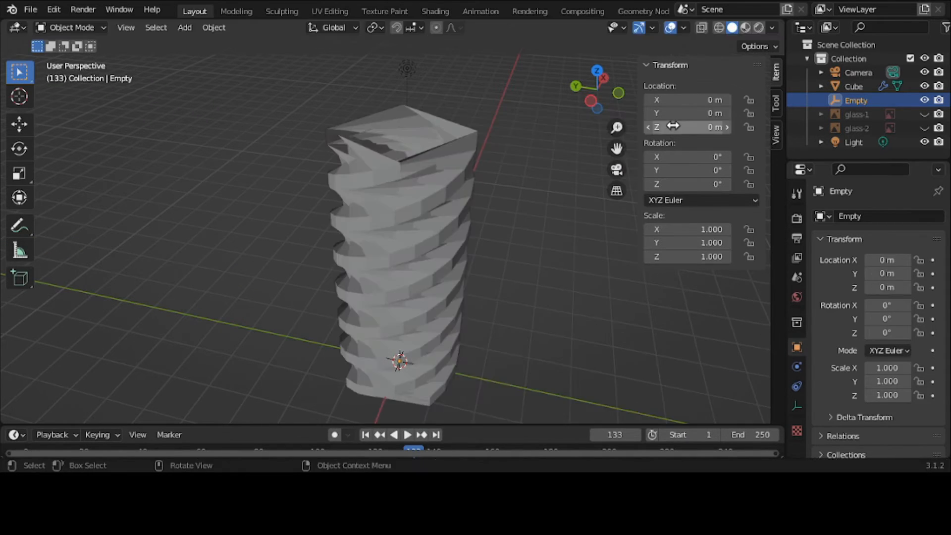
pyautogui.scroll(-3, 501, 101)
# - Move the empty to about X -0.33 m, Y 0.20 m, Z -0.41 m, then try shifting it further along positive X
pyautogui.press('g')
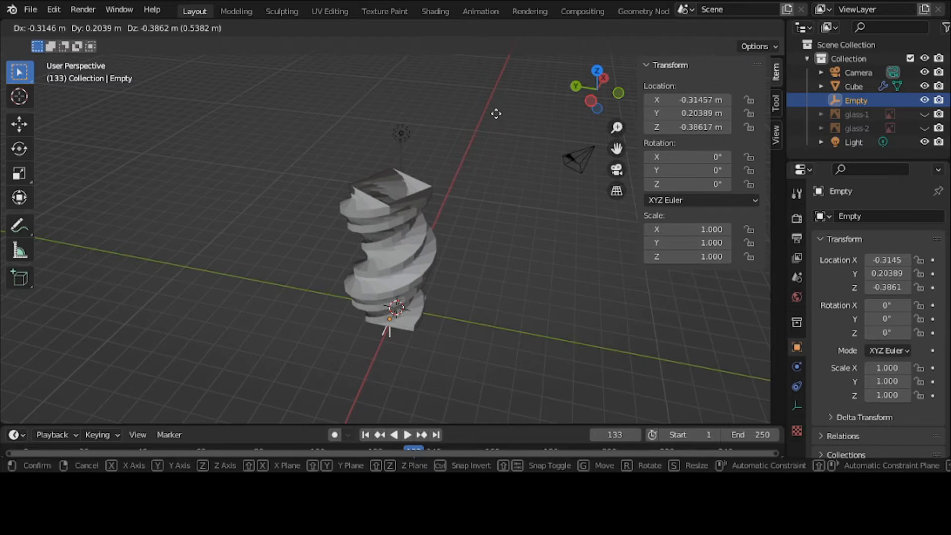
pyautogui.click(495, 113)
pyautogui.moveTo(507, 354); pyautogui.dragTo(363, 312, button='middle')
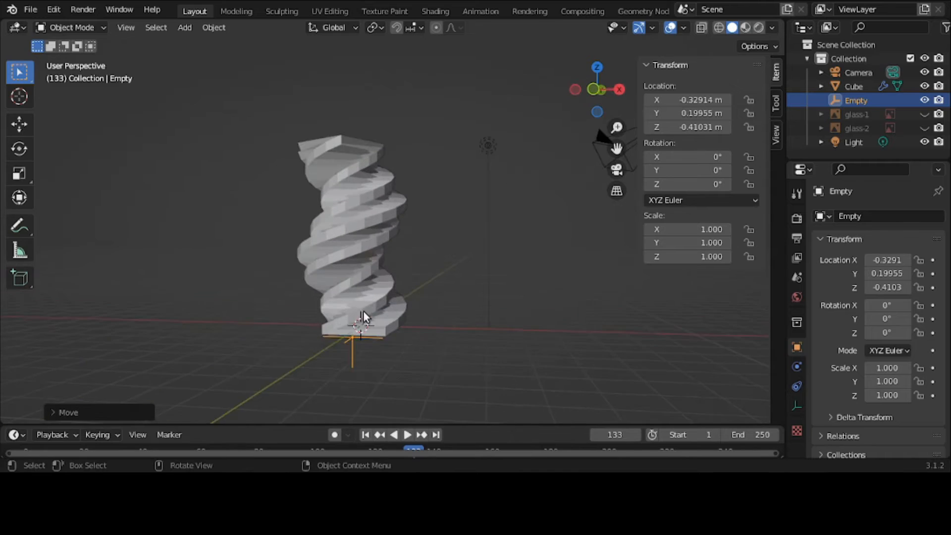
pyautogui.scroll(2, 364, 311)
pyautogui.press('g')
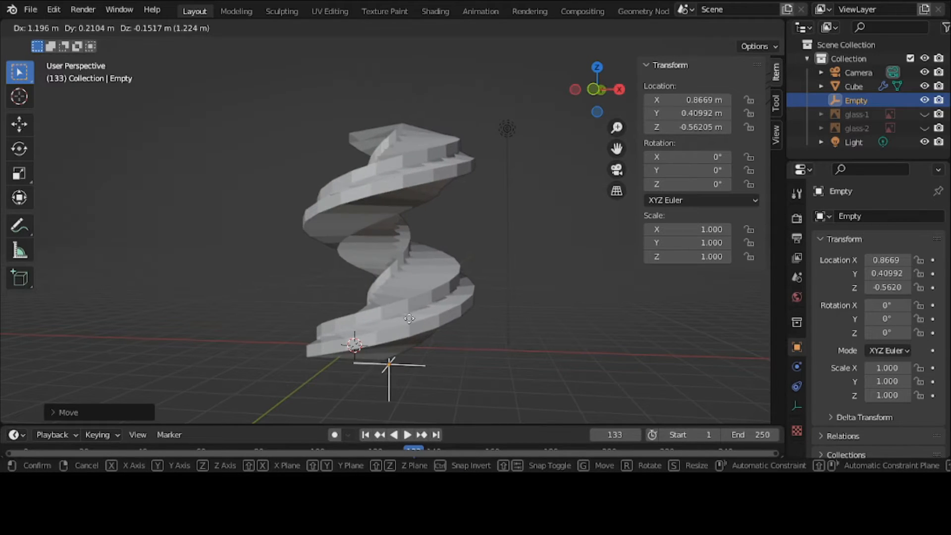
pyautogui.click(394, 306)
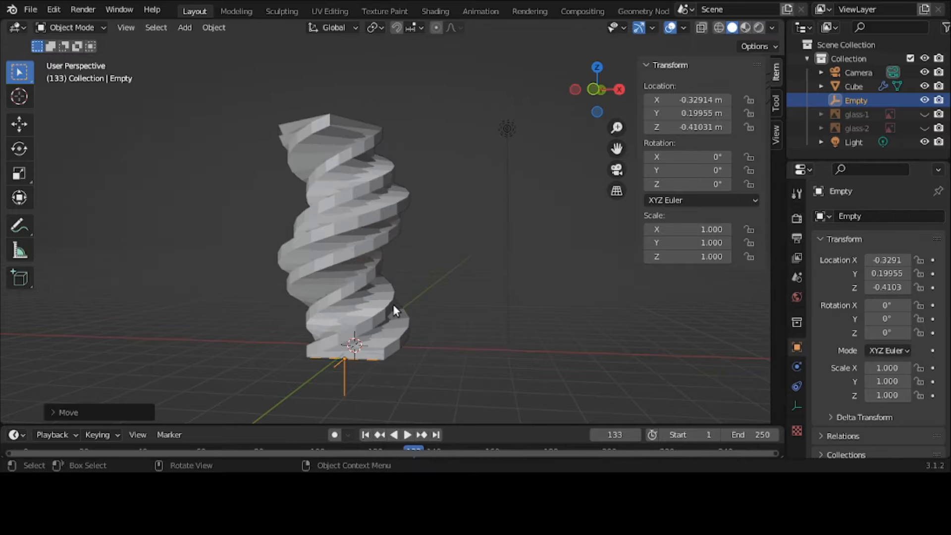
# - Move the empty straight up along the global Z axis to a height of about 5.43 m
pyautogui.press('g')
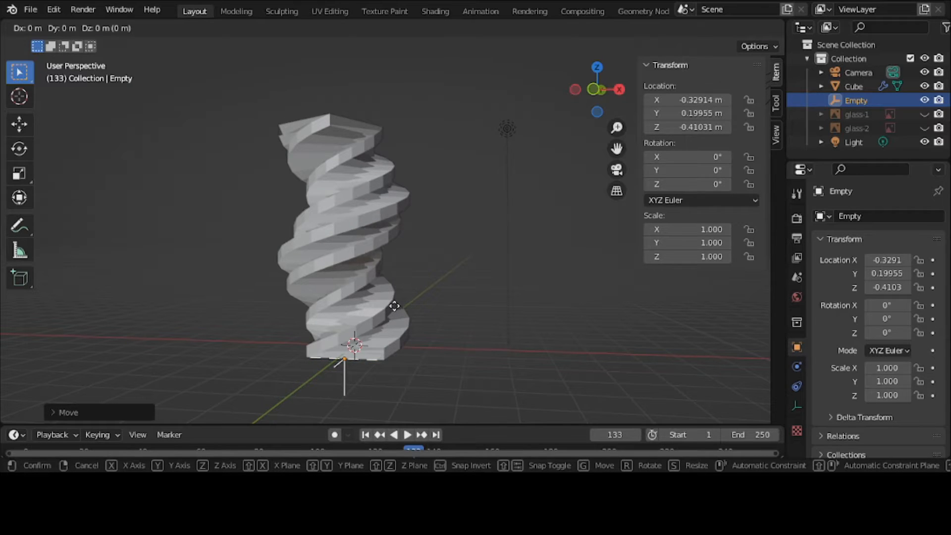
pyautogui.press('z')
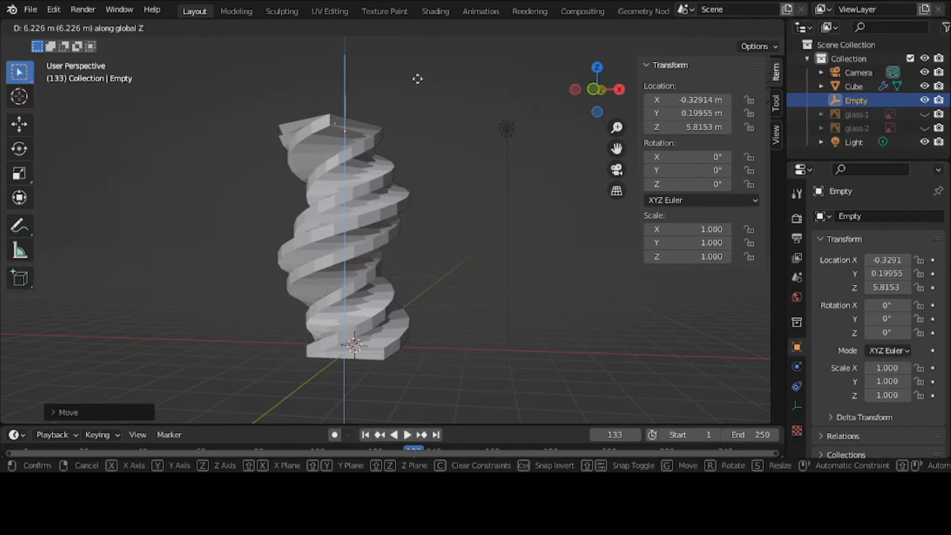
pyautogui.press('6')
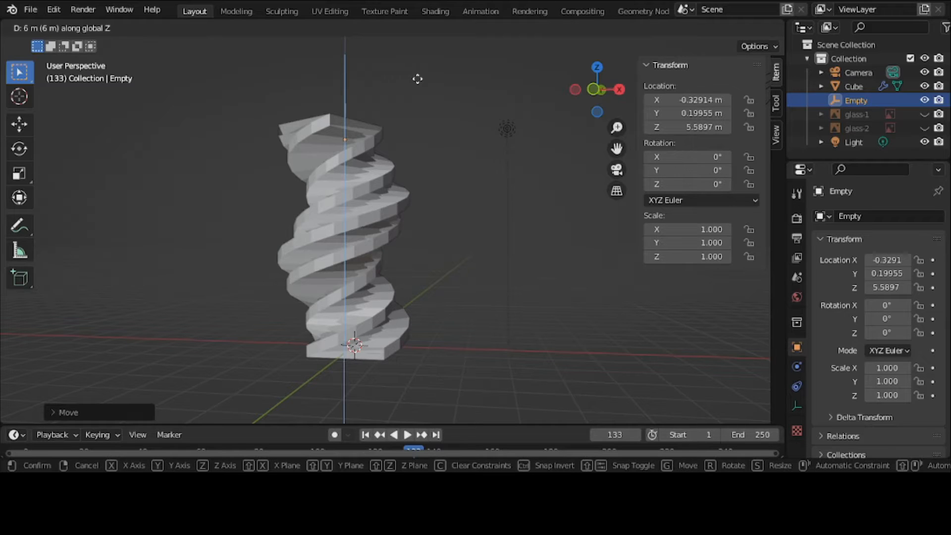
pyautogui.click(722, 97)
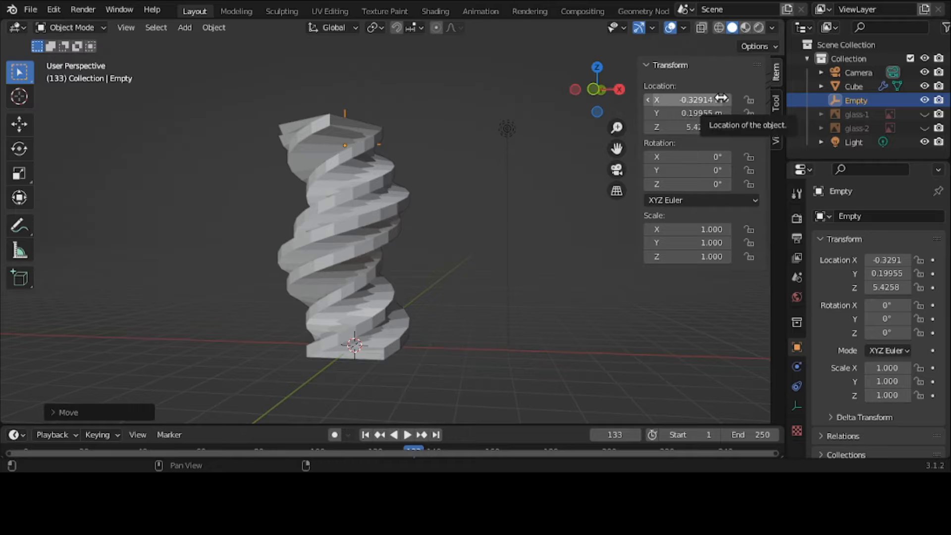
# - Reset the empty's X, Y and Z location to 0 m
pyautogui.click(719, 99)
pyautogui.write('0')
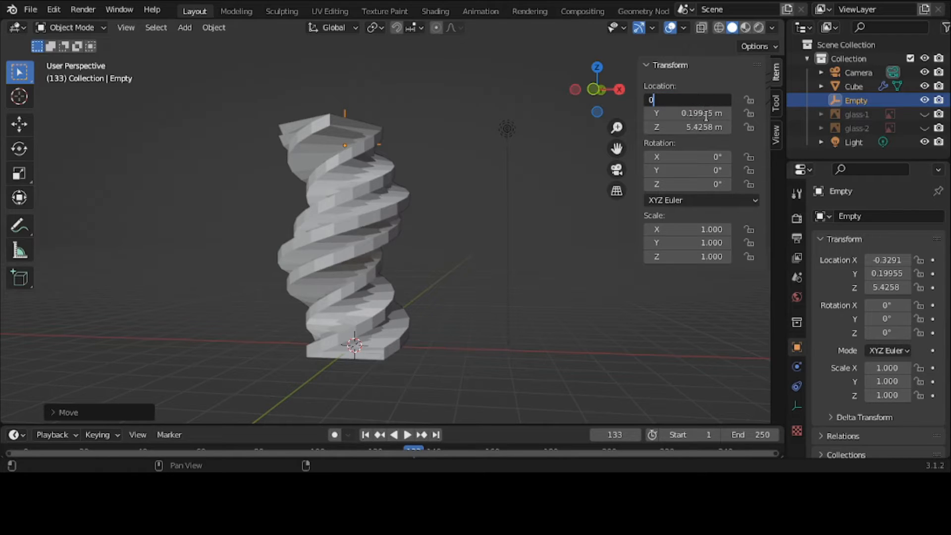
pyautogui.press('Return')
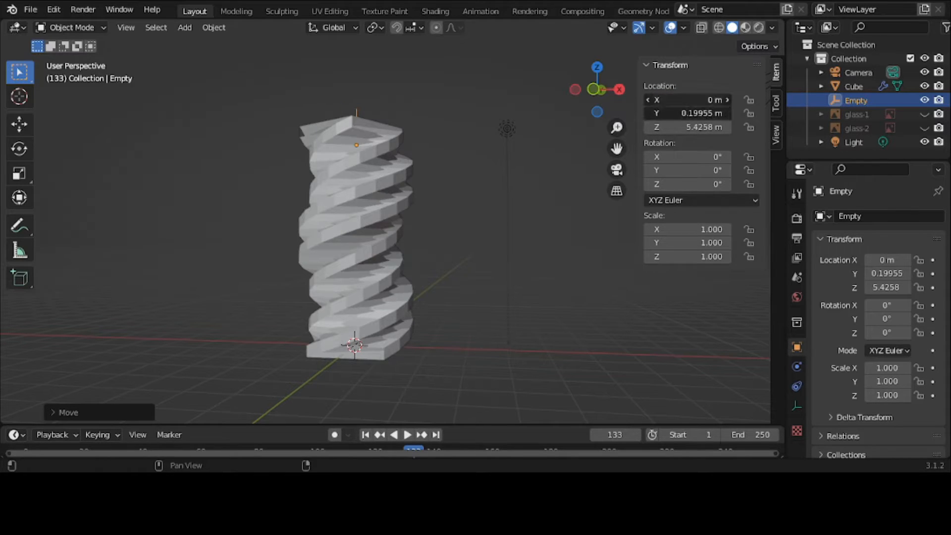
pyautogui.moveTo(718, 99); pyautogui.dragTo(661, 120)
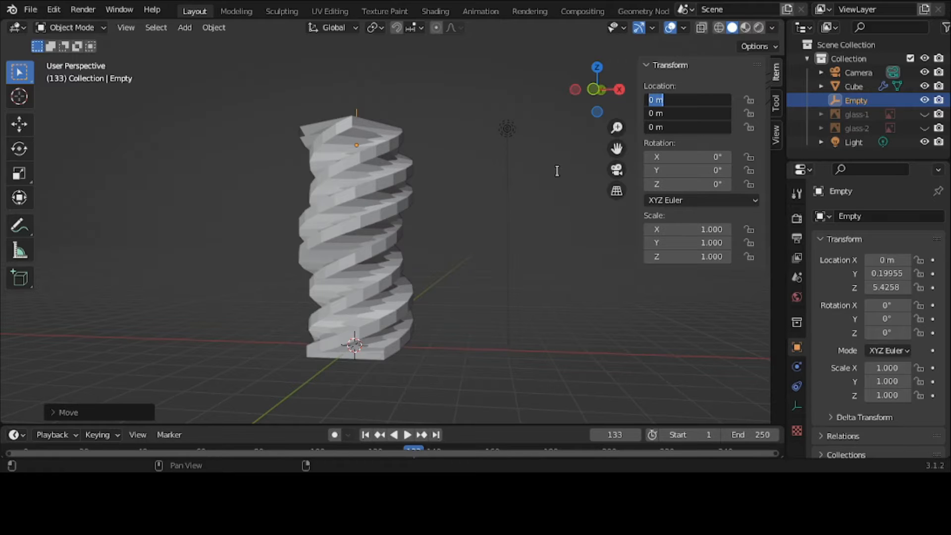
pyautogui.press('Return')
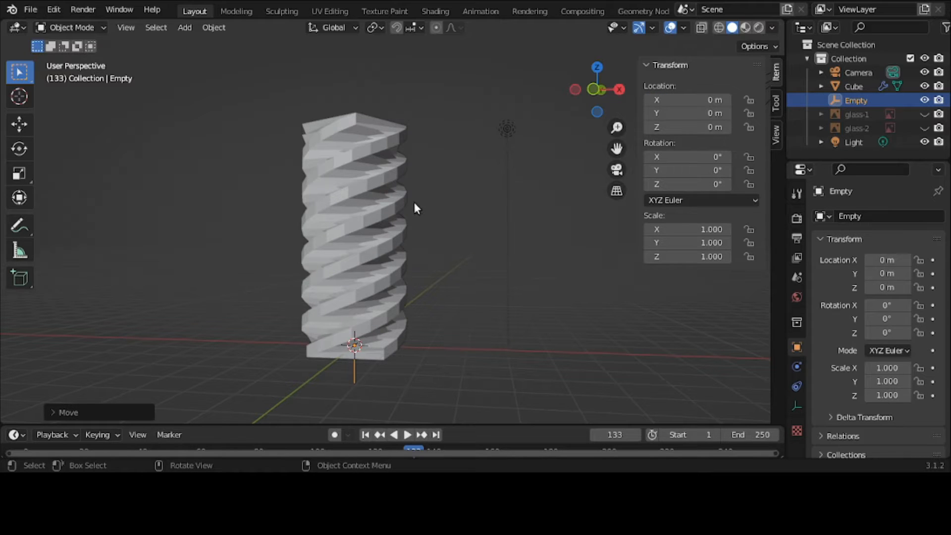
# - Annotate the empty space beside the column with a short stroke and a rounded outline enclosing a narrow rectangle
pyautogui.moveTo(414, 204); pyautogui.dragTo(440, 225, button='middle')
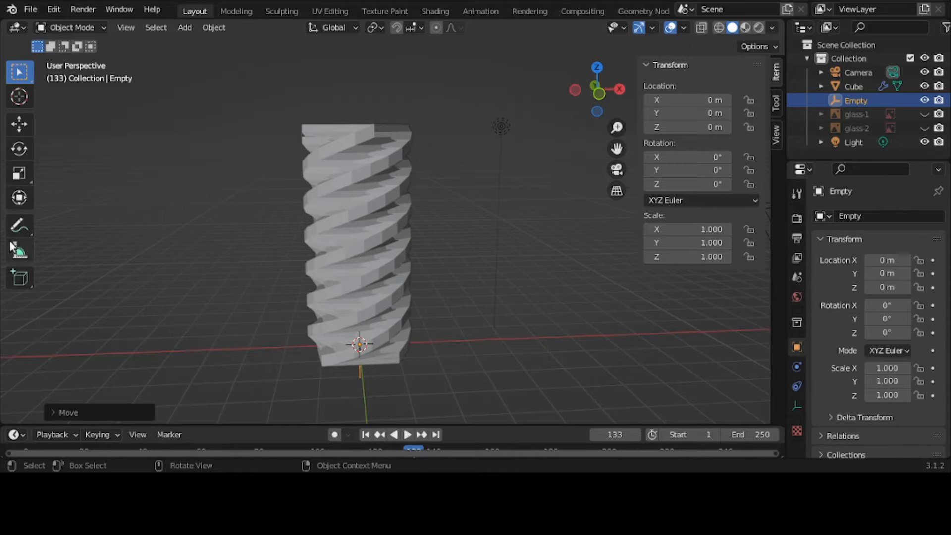
pyautogui.click(25, 225)
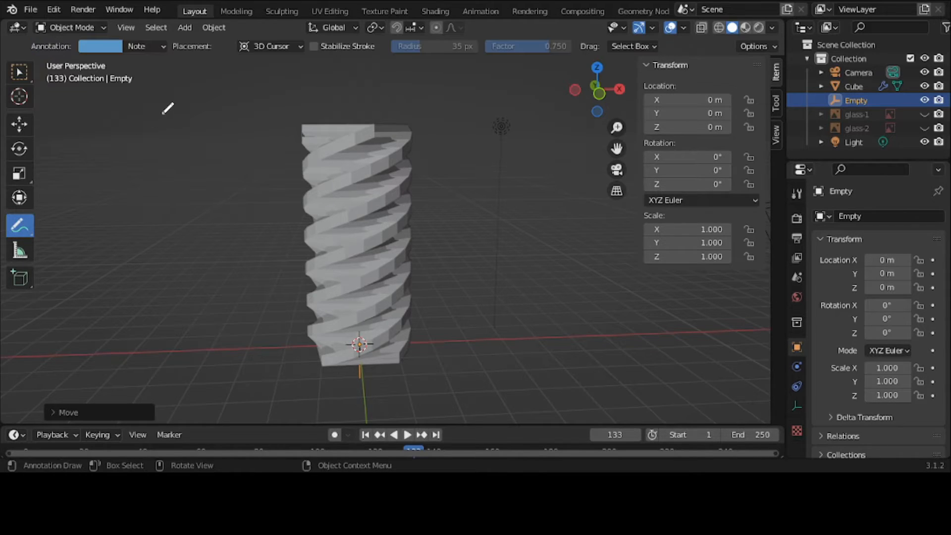
pyautogui.moveTo(163, 114); pyautogui.dragTo(130, 132)
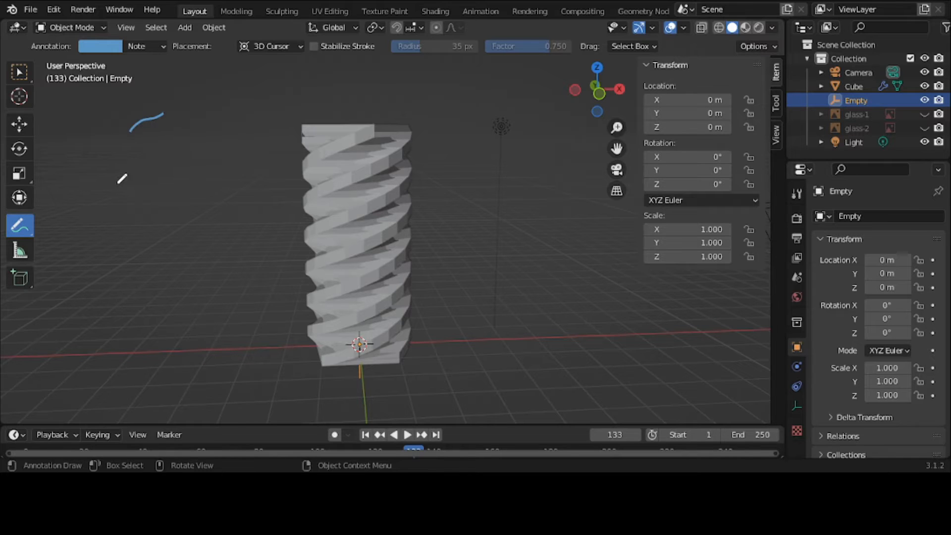
pyautogui.moveTo(77, 182)
pyautogui.mouseDown()
pyautogui.moveTo(138, 183)
pyautogui.moveTo(137, 196)
pyautogui.moveTo(80, 198)
pyautogui.moveTo(75, 166)
pyautogui.moveTo(92, 151)
pyautogui.moveTo(149, 154)
pyautogui.moveTo(157, 207)
pyautogui.moveTo(140, 235)
pyautogui.moveTo(72, 241)
pyautogui.moveTo(65, 198)
pyautogui.moveTo(76, 174)
pyautogui.mouseUp()
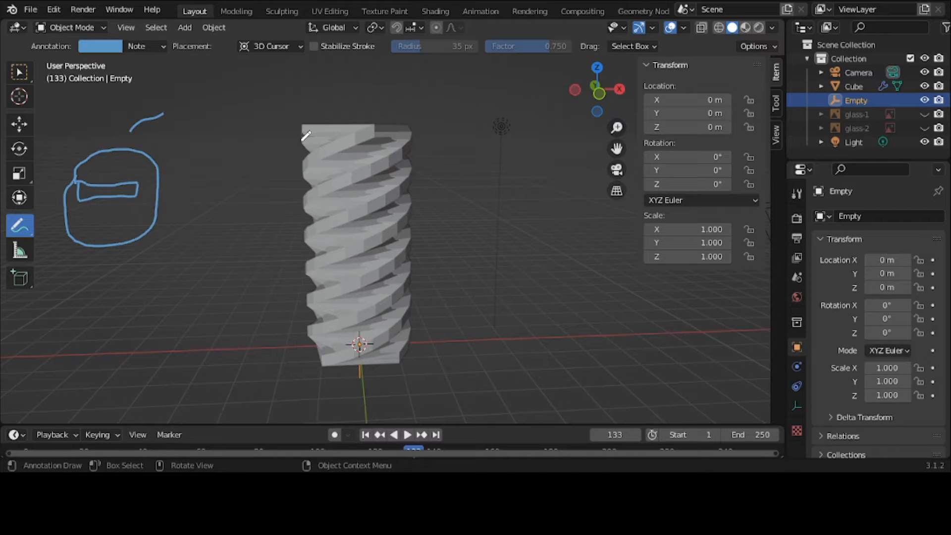
pyautogui.click(26, 75)
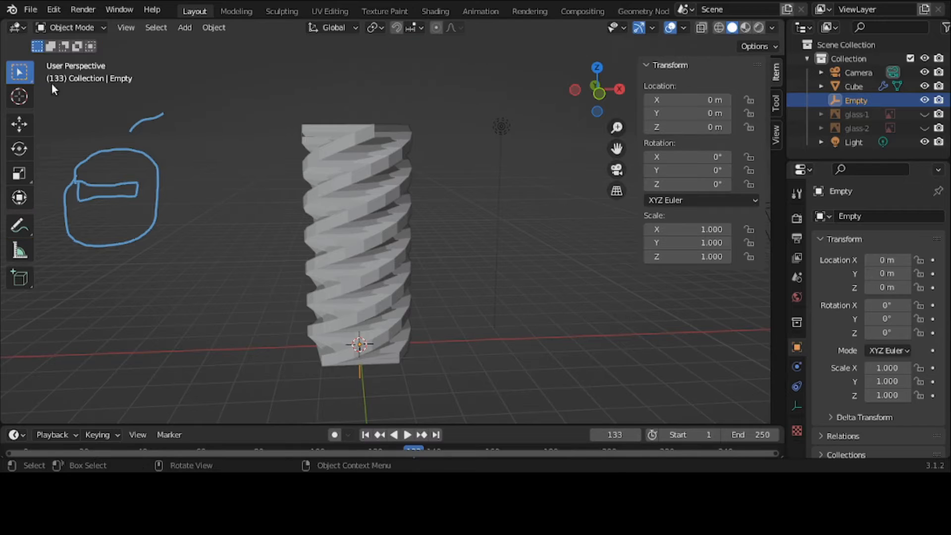
# - Reduce the screw offset of the cube's Screw modifier to about 11.1 m
pyautogui.moveTo(263, 165)
pyautogui.mouseDown(button='middle')
pyautogui.moveTo(285, 249)
pyautogui.moveTo(287, 230)
pyautogui.moveTo(328, 188)
pyautogui.moveTo(328, 166)
pyautogui.moveTo(316, 223)
pyautogui.mouseUp(button='middle')
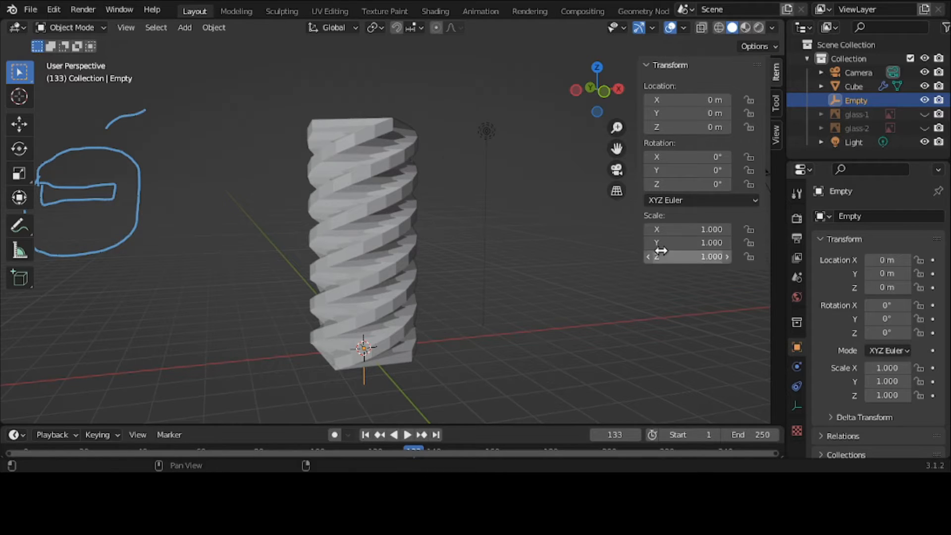
pyautogui.click(384, 174)
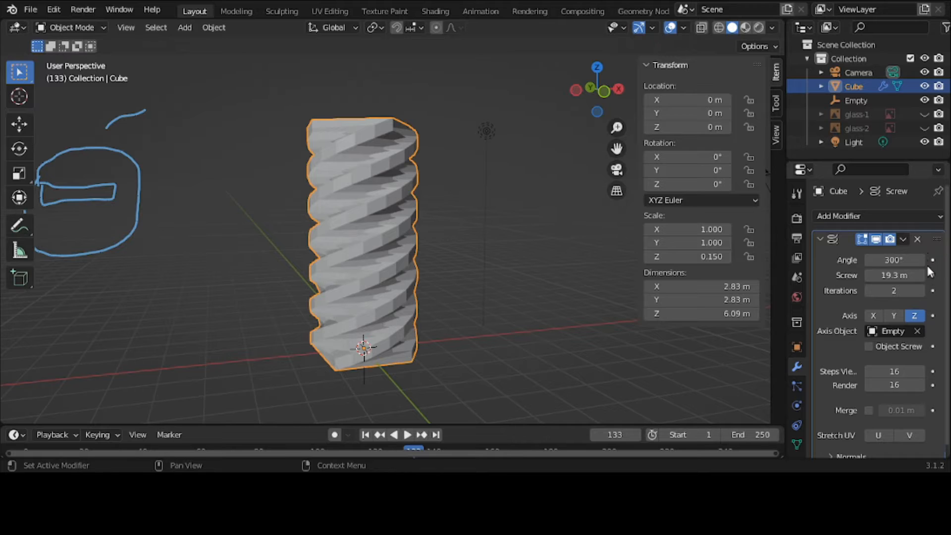
pyautogui.moveTo(896, 275); pyautogui.dragTo(857, 275)
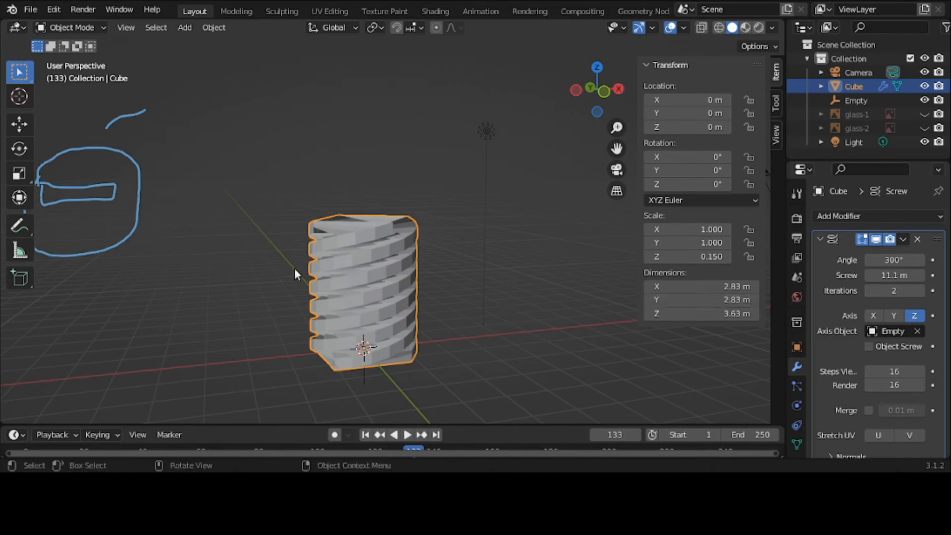
# - Erase the annotation strokes beside the column and delete the twisted cube
pyautogui.moveTo(139, 209)
pyautogui.mouseDown(button='right')
pyautogui.moveTo(132, 238)
pyautogui.moveTo(20, 246)
pyautogui.moveTo(54, 181)
pyautogui.moveTo(136, 144)
pyautogui.moveTo(140, 197)
pyautogui.moveTo(10, 179)
pyautogui.mouseUp(button='right')
pyautogui.moveTo(120, 151); pyautogui.dragTo(106, 117, button='right')
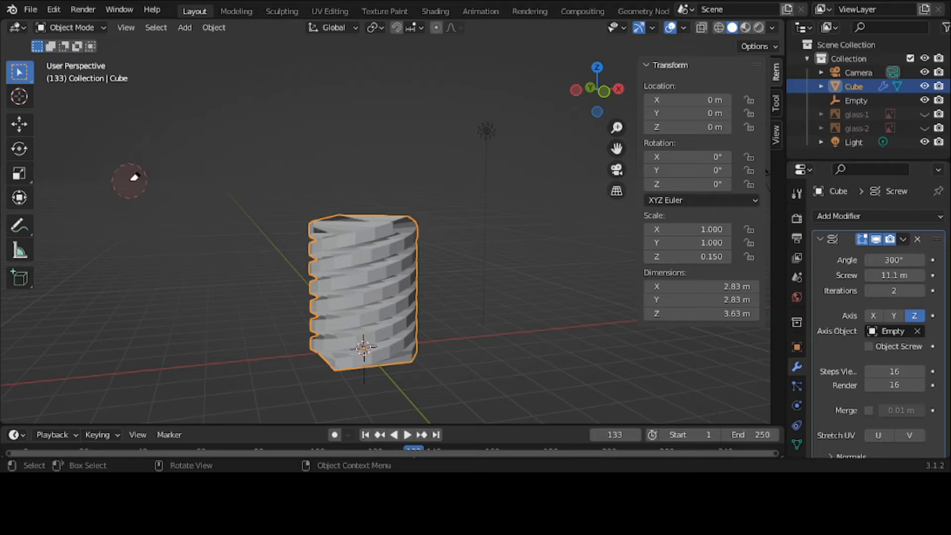
pyautogui.press('x')
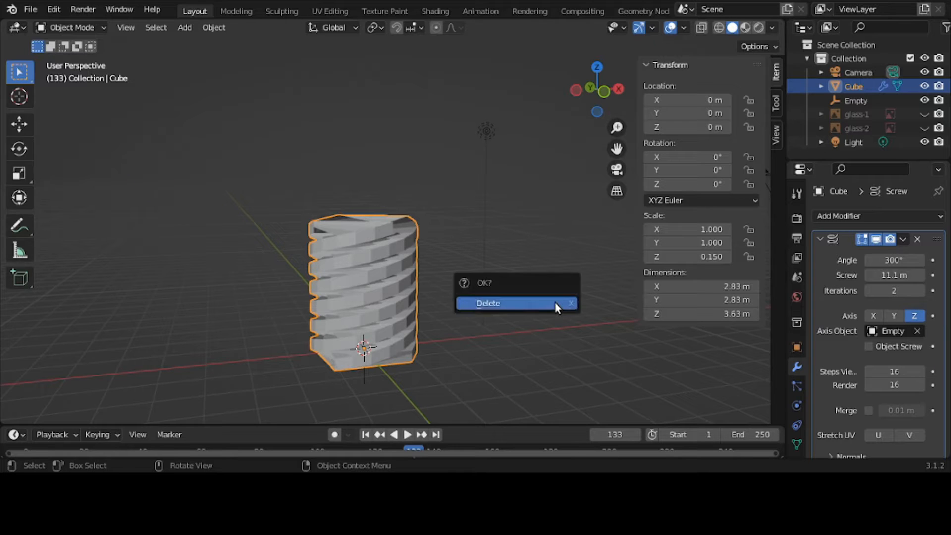
pyautogui.click(557, 307)
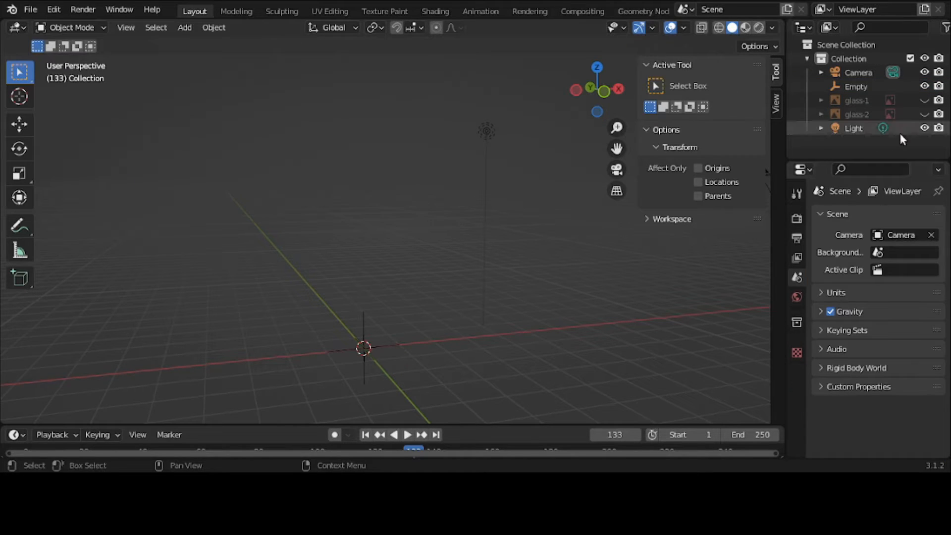
# - Unhide the glass-1 and glass-2 reference images in the viewport
pyautogui.click(924, 101)
pyautogui.click(924, 116)
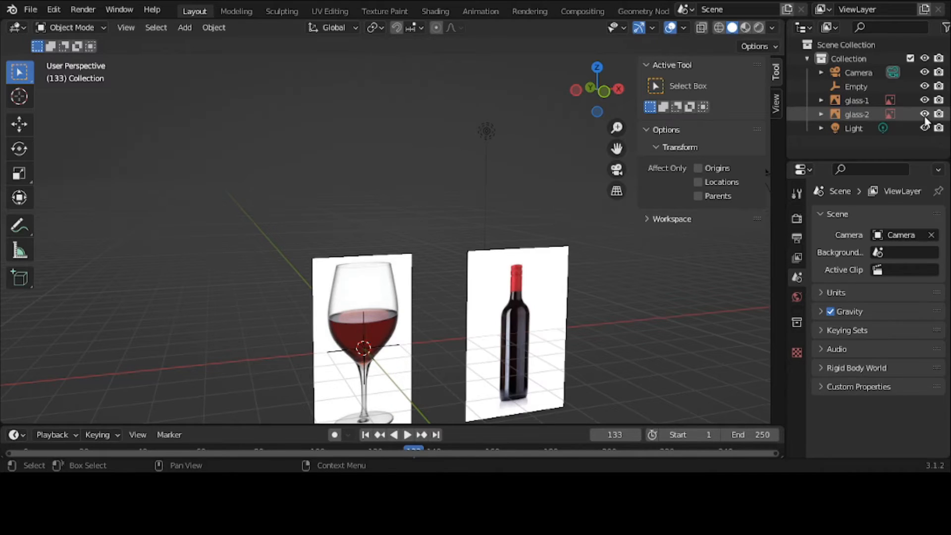
pyautogui.scroll(-1, 547, 290)
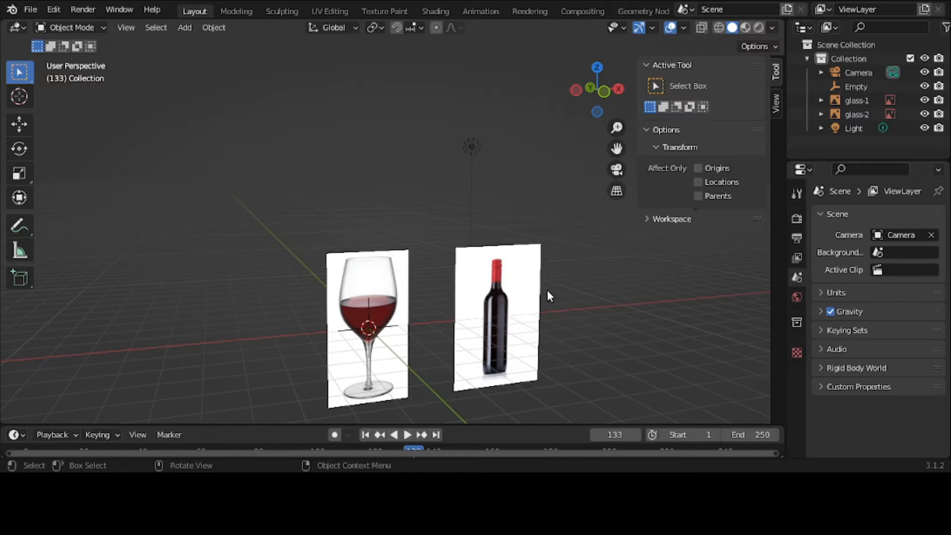
# - Create two new sub-collections inside the main Collection
pyautogui.rightClick(865, 59)
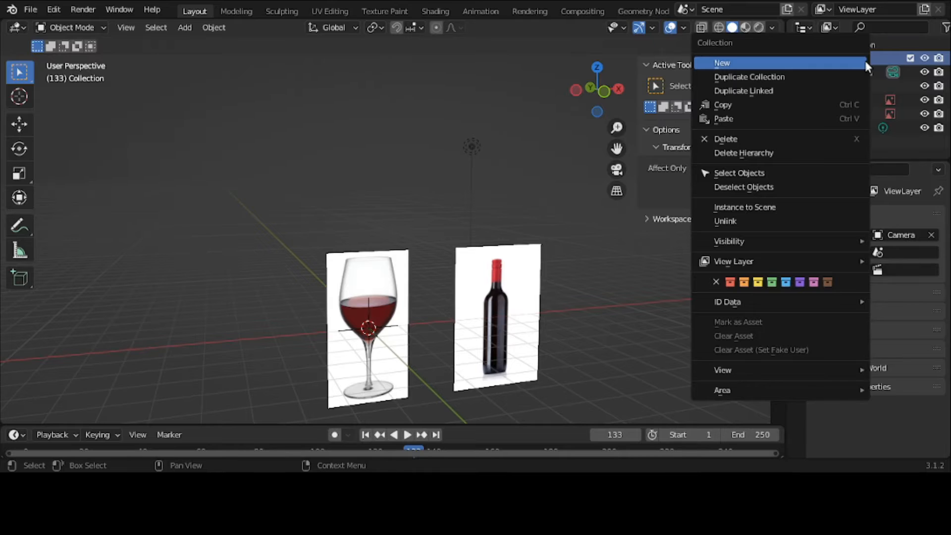
pyautogui.click(864, 58)
pyautogui.rightClick(865, 60)
pyautogui.click(865, 61)
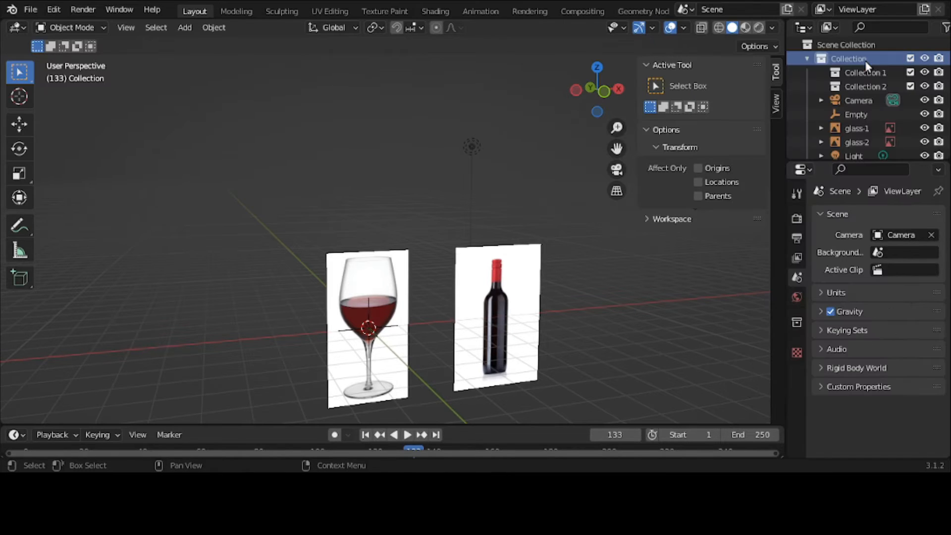
# - Rename the two new sub-collections GLASS-1 and GLASS-2
pyautogui.doubleClick(874, 73)
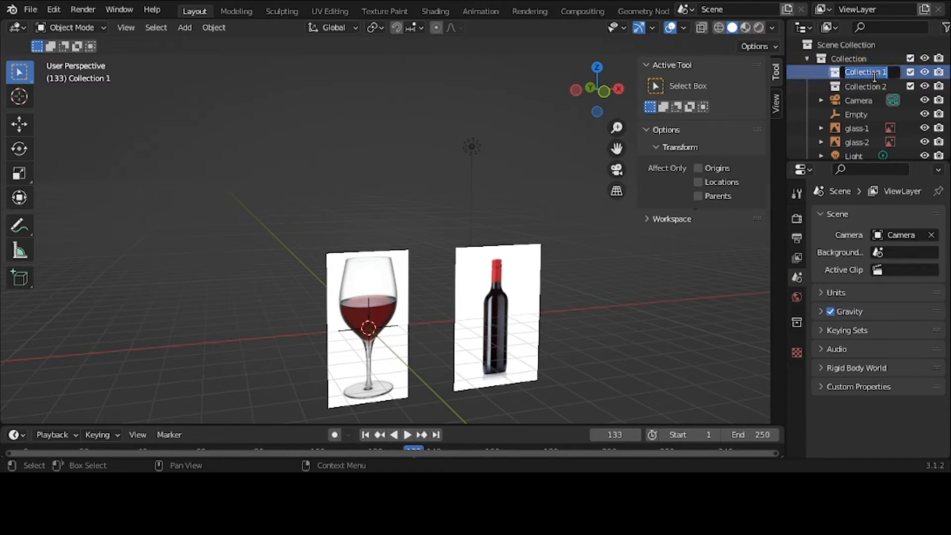
pyautogui.write('GLASS-1')
pyautogui.press('Return')
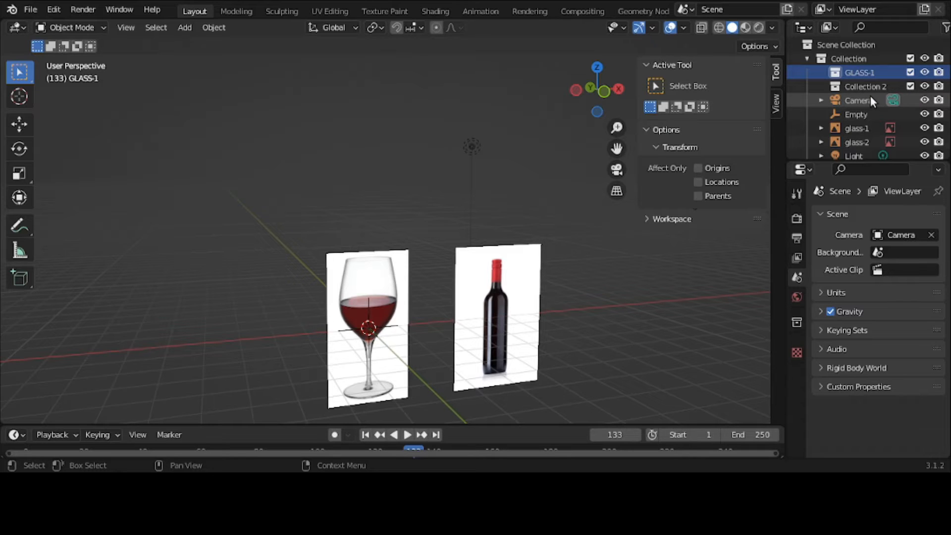
pyautogui.doubleClick(872, 85)
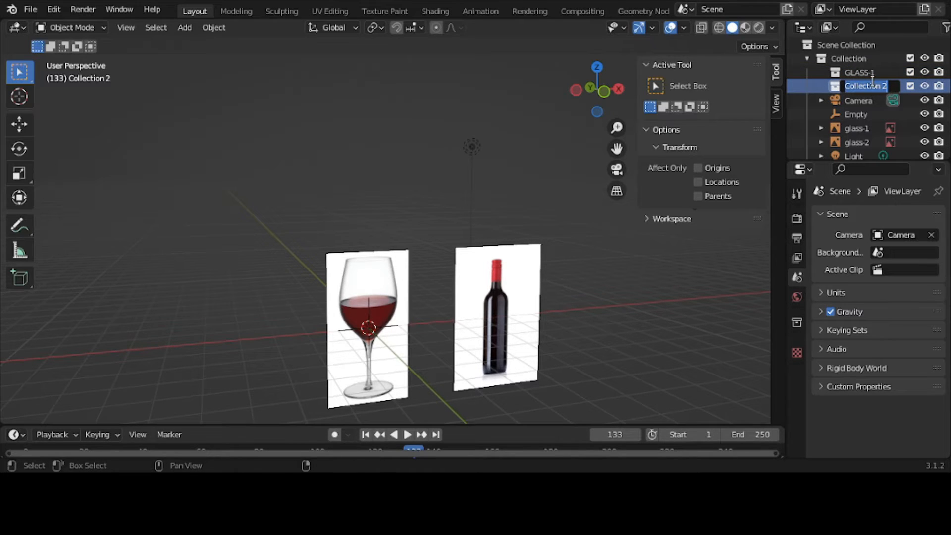
pyautogui.write('GLASS-2')
pyautogui.press('Return')
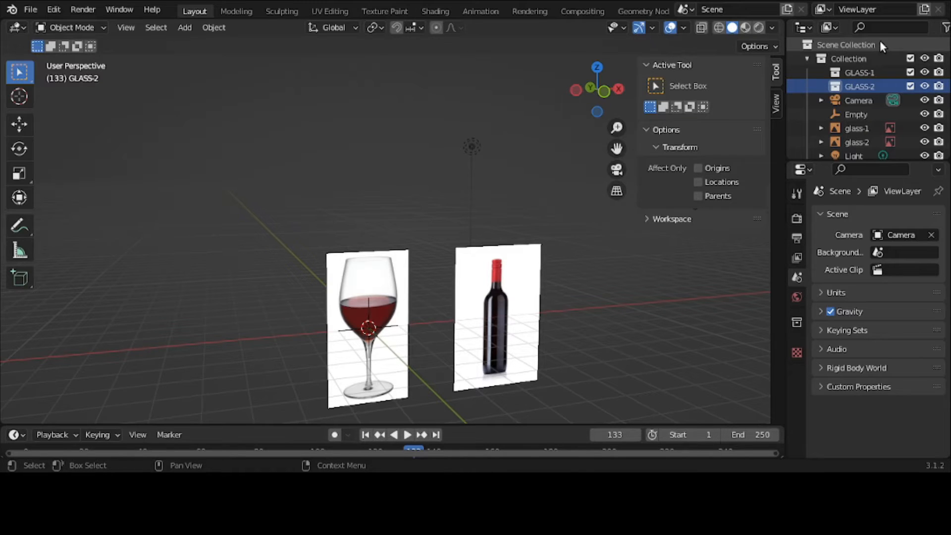
# - Move the glass-1 and glass-2 images into their matching GLASS-1 and GLASS-2 collections, and hide GLASS-2 in the viewport
pyautogui.click(868, 123)
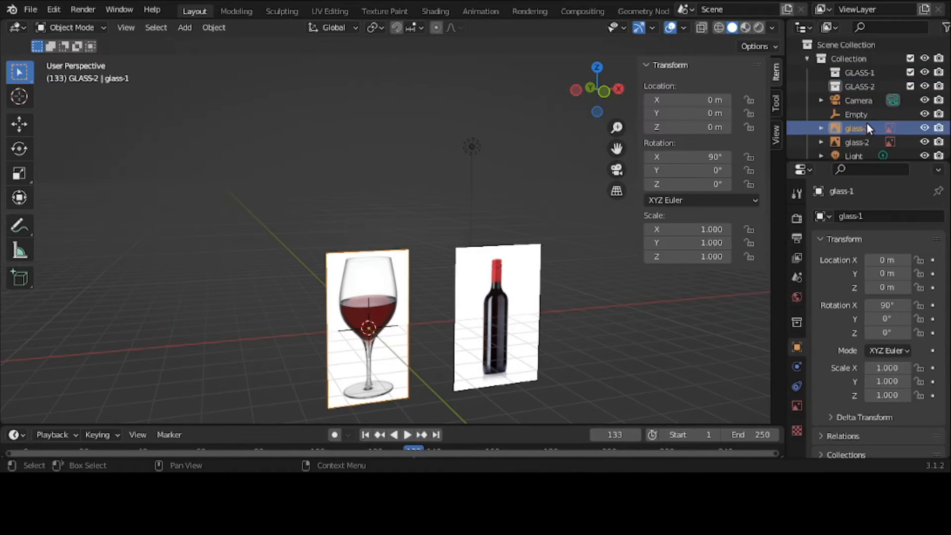
pyautogui.moveTo(863, 132); pyautogui.dragTo(856, 73)
pyautogui.click(826, 71)
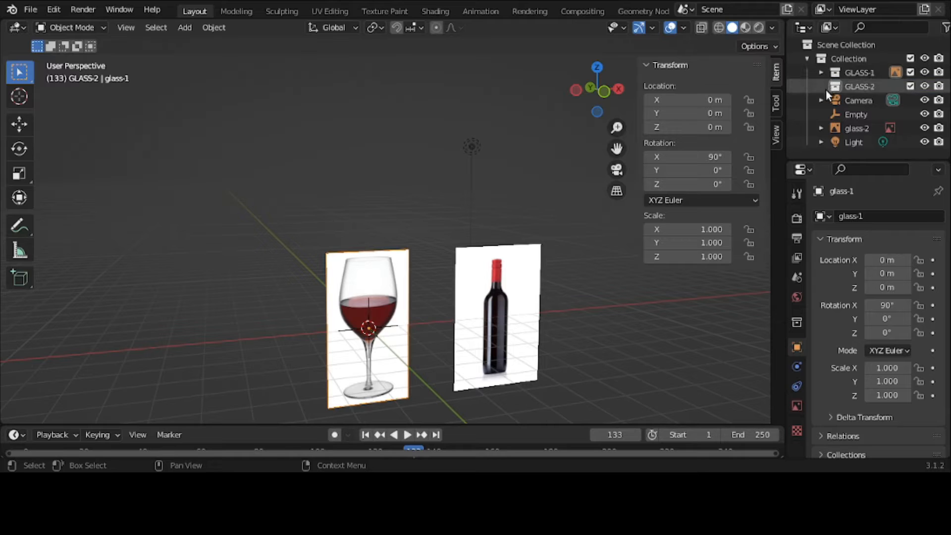
pyautogui.moveTo(851, 126); pyautogui.dragTo(853, 90)
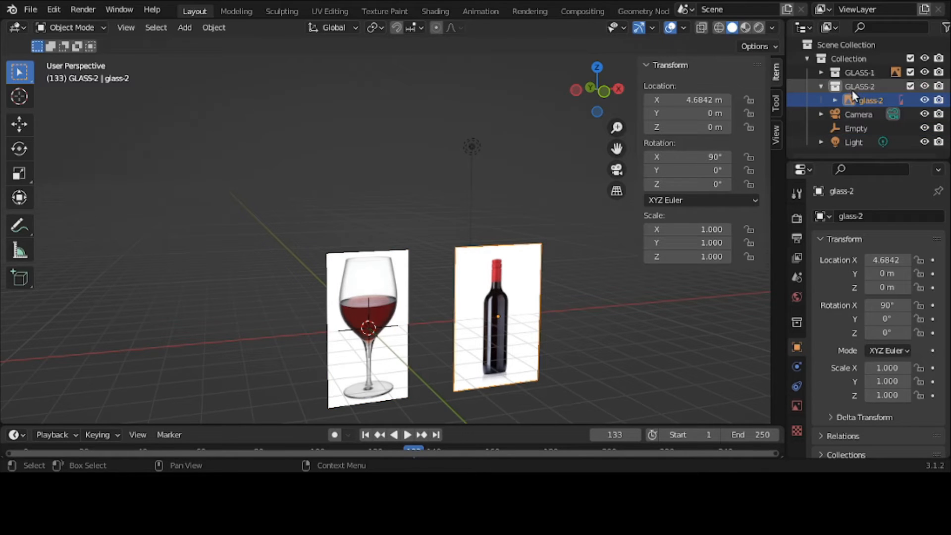
pyautogui.click(821, 85)
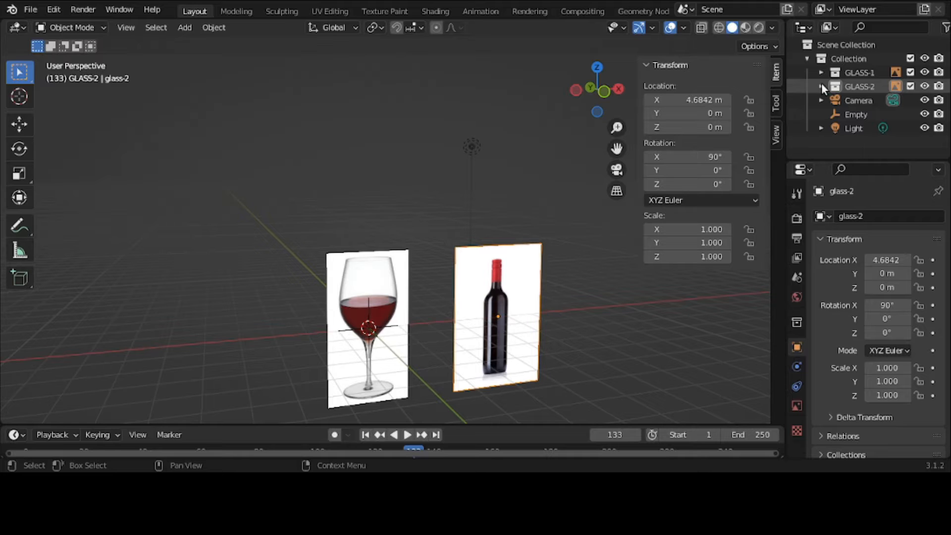
pyautogui.click(925, 86)
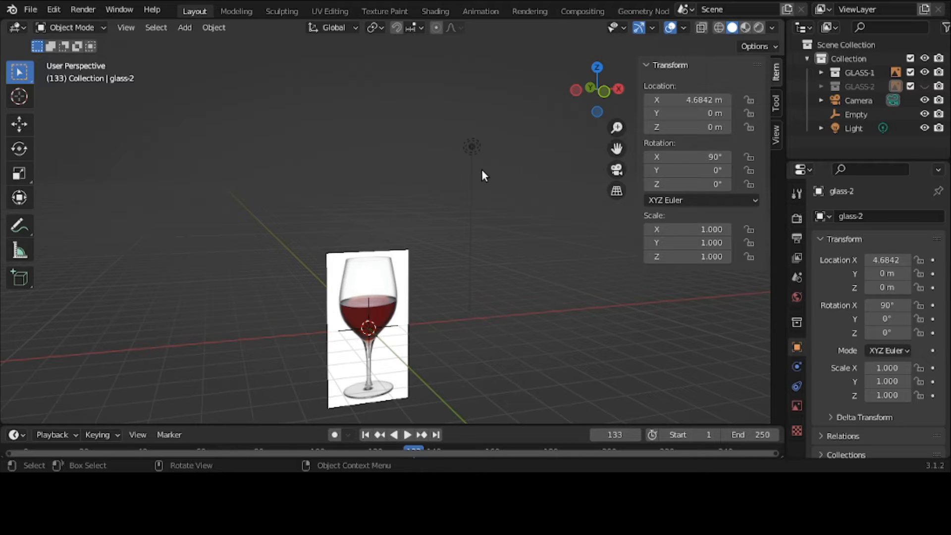
pyautogui.moveTo(472, 188); pyautogui.dragTo(596, 184, button='middle')
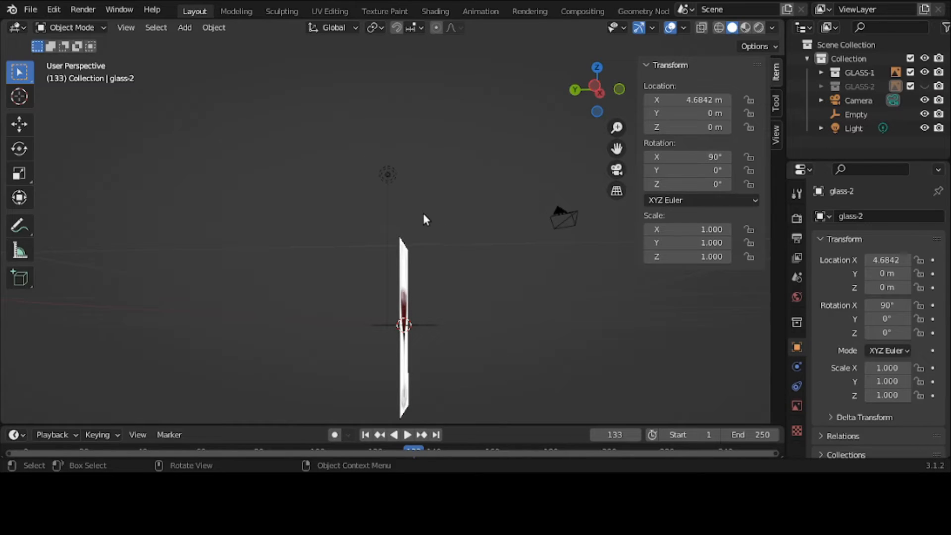
pyautogui.click(185, 28)
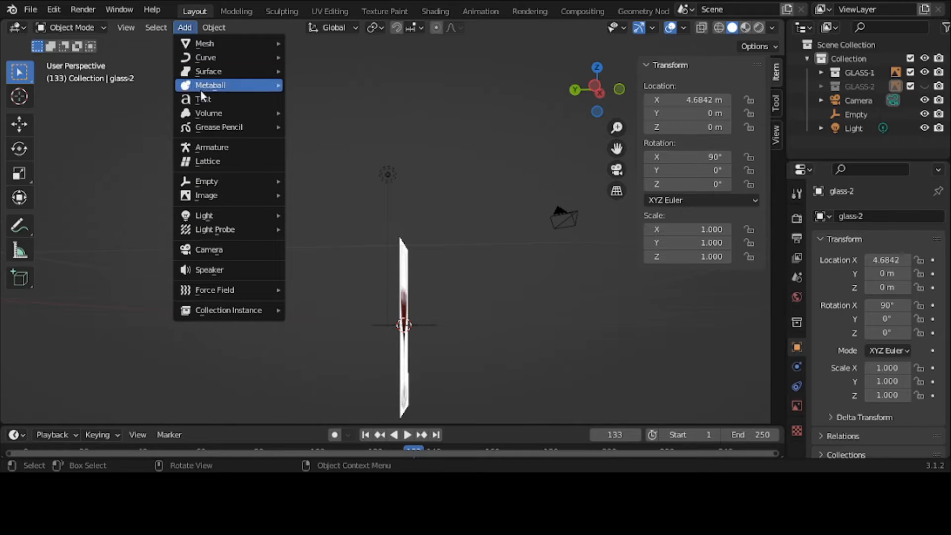
pyautogui.moveTo(218, 181)
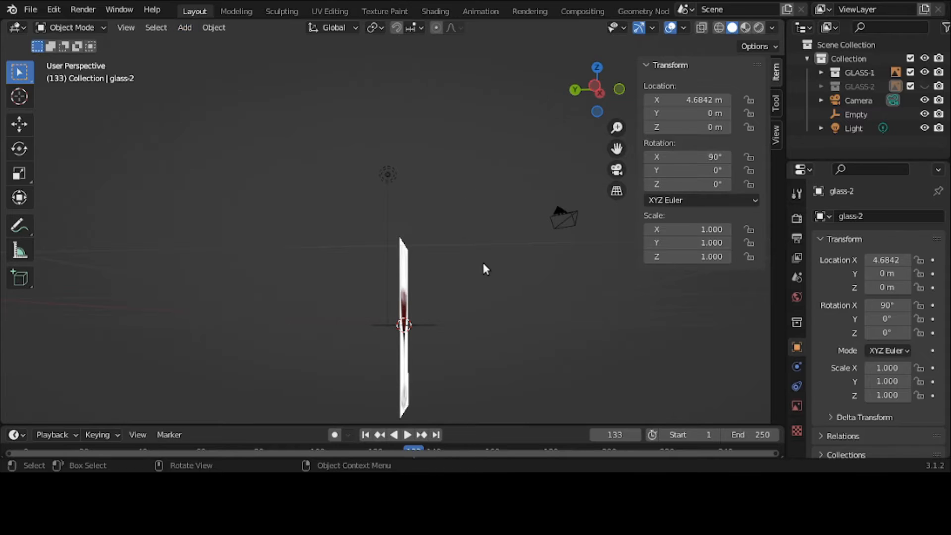
pyautogui.moveTo(484, 263); pyautogui.dragTo(412, 304, button='middle')
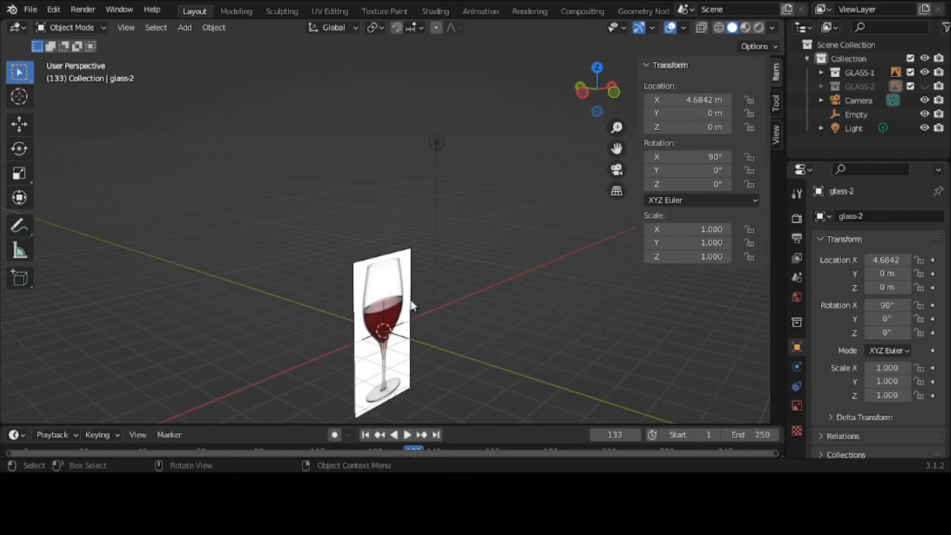
# - Add a plane mesh at the centre of the wine glass image and rotate it 90° about the X axis
pyautogui.press('`')
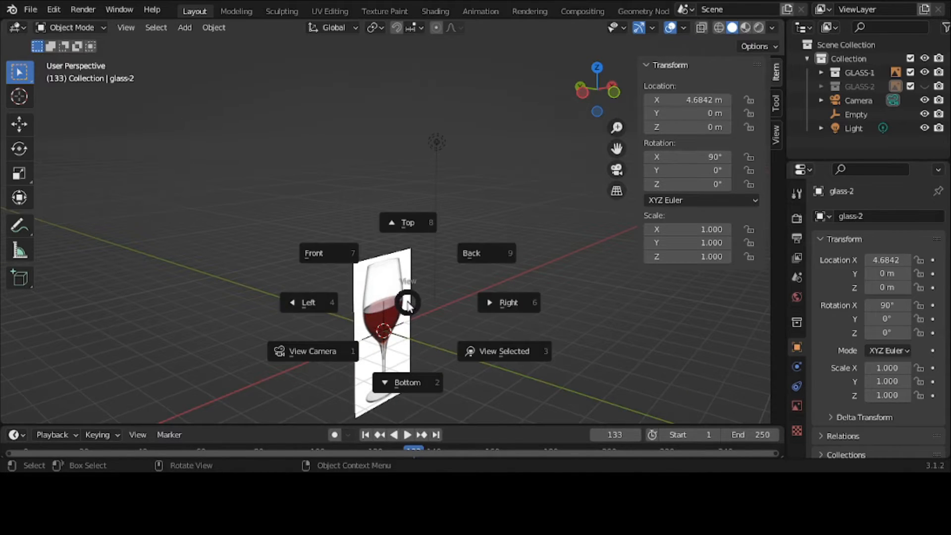
pyautogui.click(335, 272)
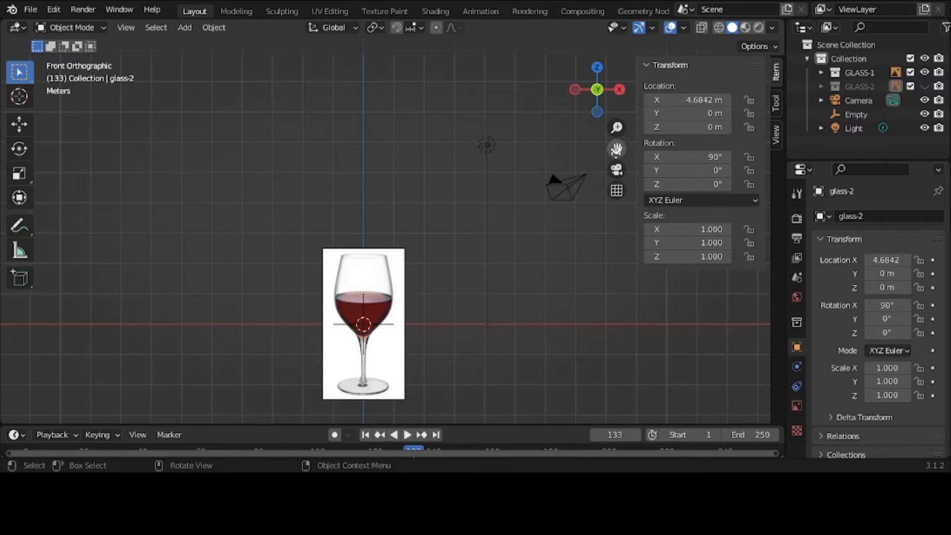
pyautogui.moveTo(617, 148); pyautogui.dragTo(608, 38)
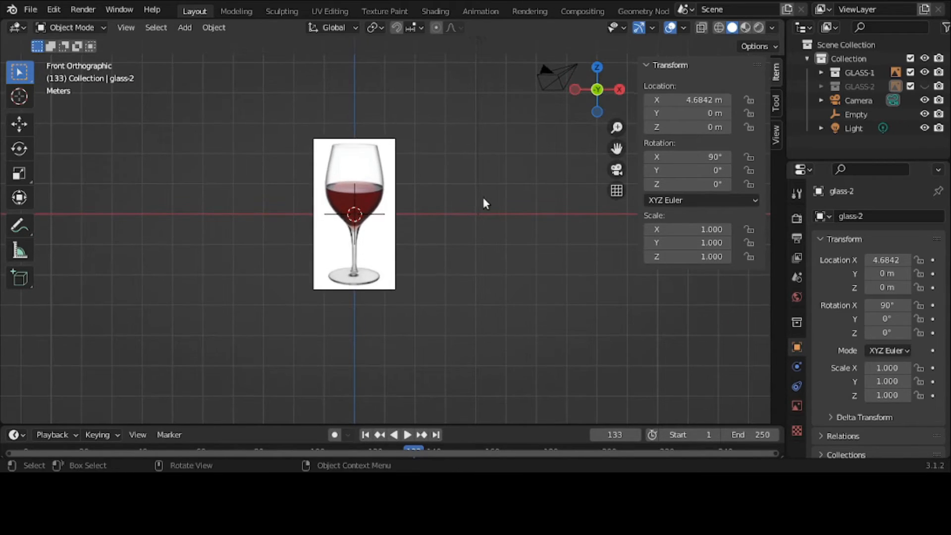
pyautogui.scroll(3, 478, 207)
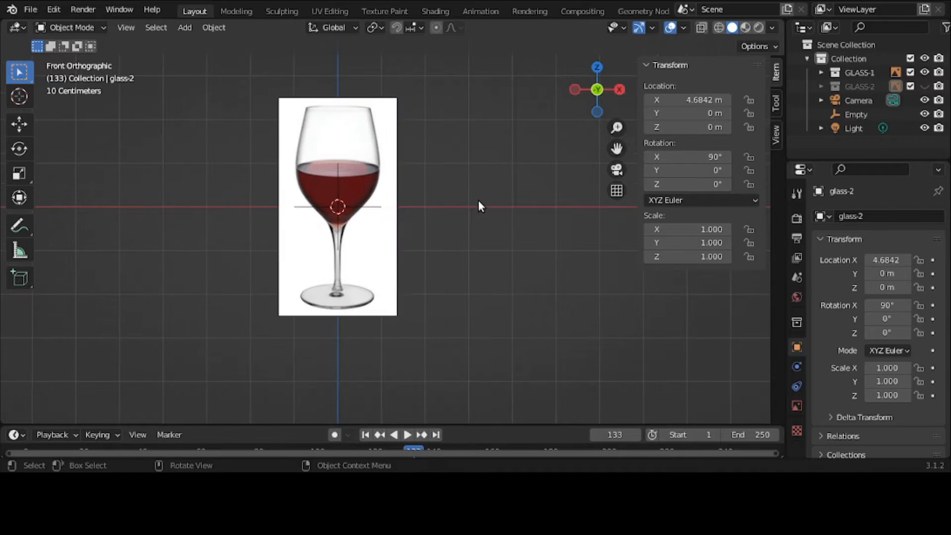
pyautogui.moveTo(616, 148); pyautogui.dragTo(665, 168)
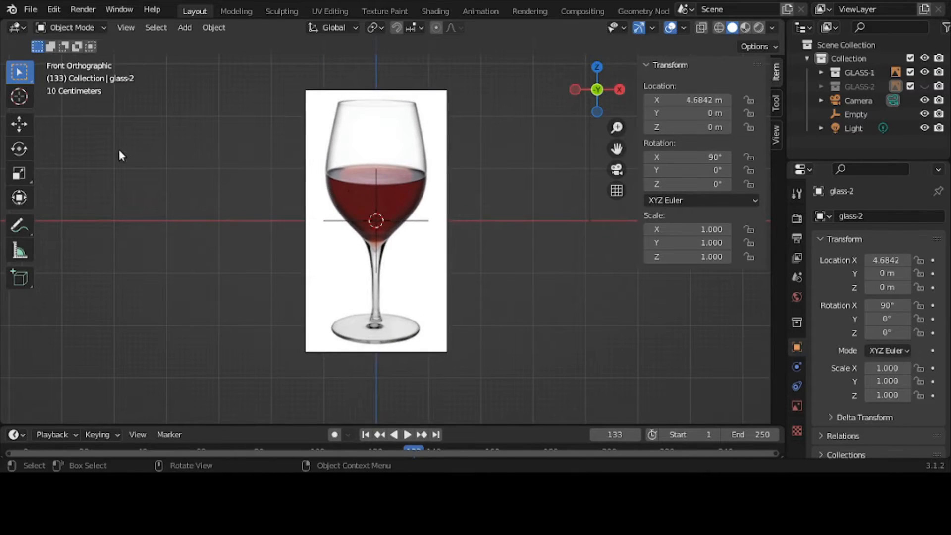
pyautogui.click(178, 28)
pyautogui.moveTo(176, 39)
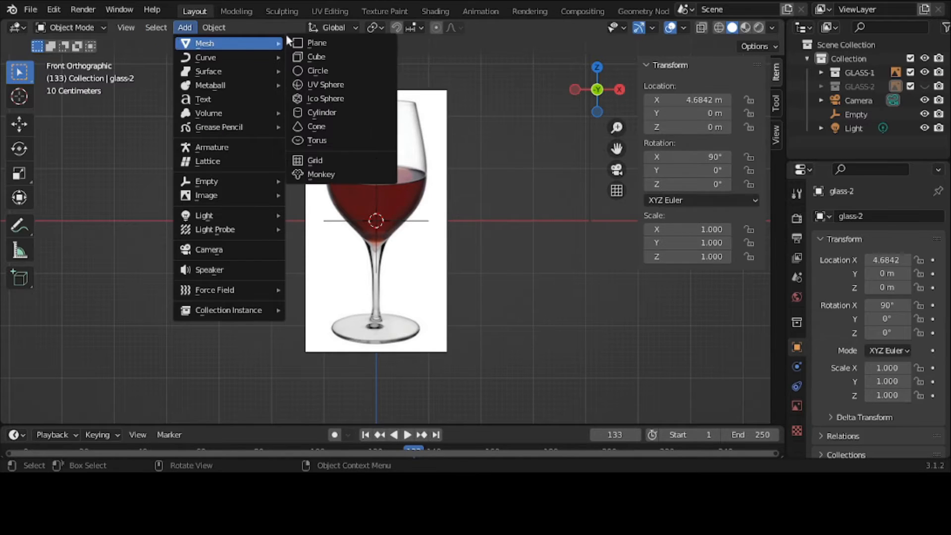
pyautogui.click(308, 43)
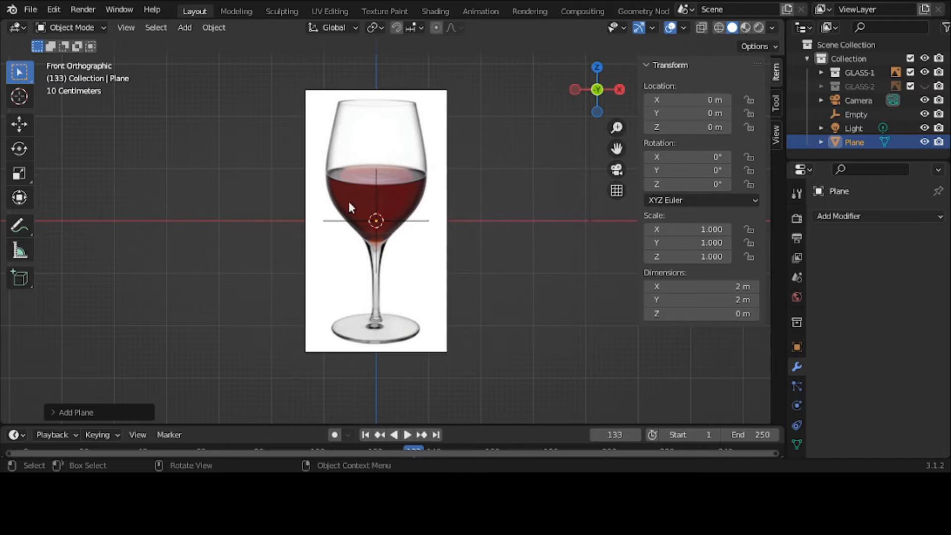
pyautogui.moveTo(356, 244); pyautogui.dragTo(400, 286, button='middle')
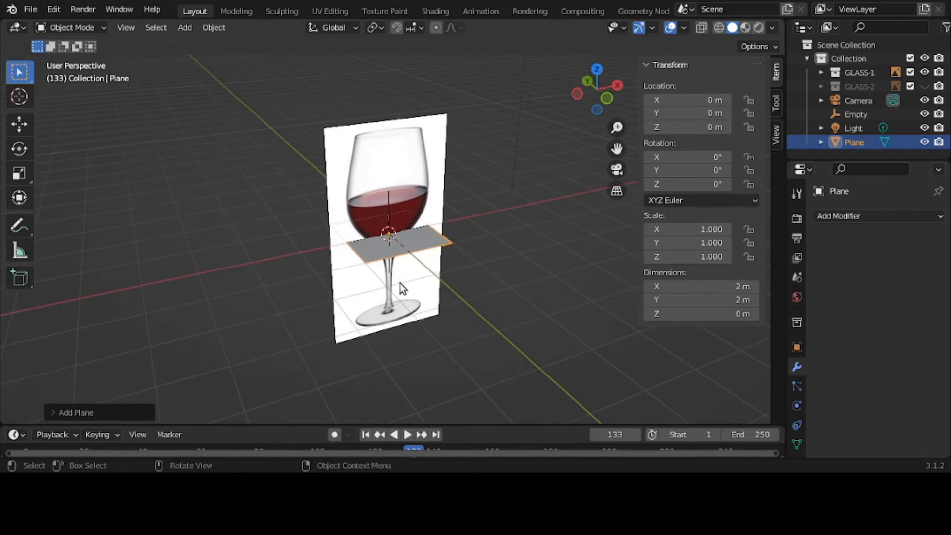
pyautogui.write('rx90')
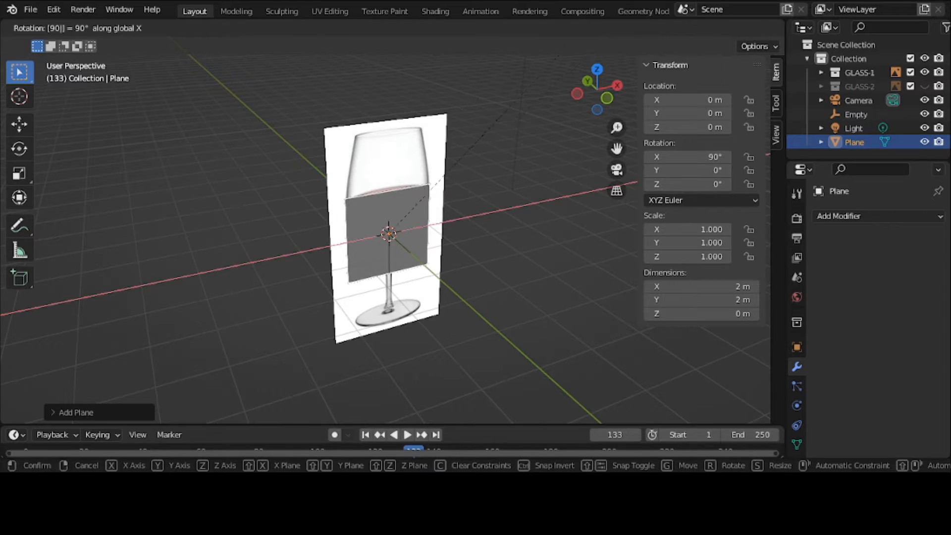
pyautogui.click(379, 242)
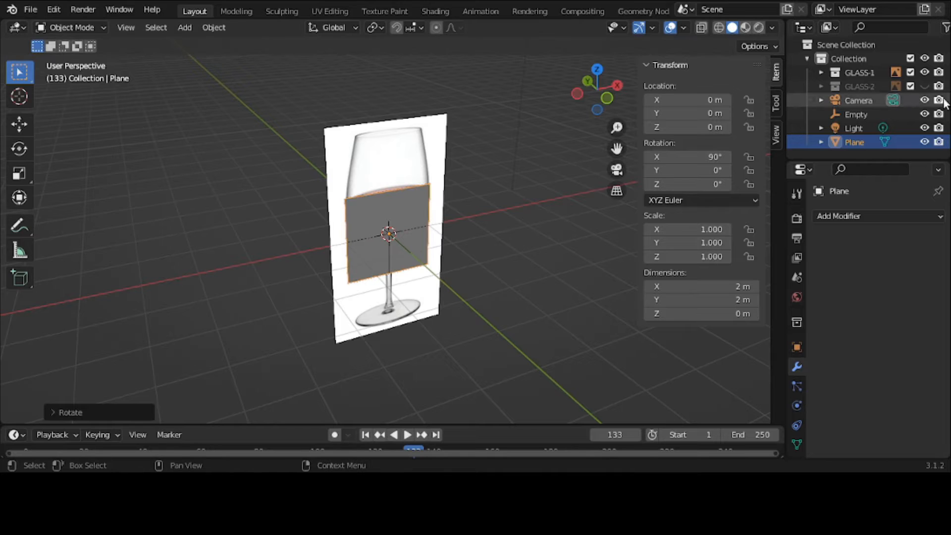
# - Unhide the GLASS-2 collection and enter Edit Mode on the plane
pyautogui.click(925, 84)
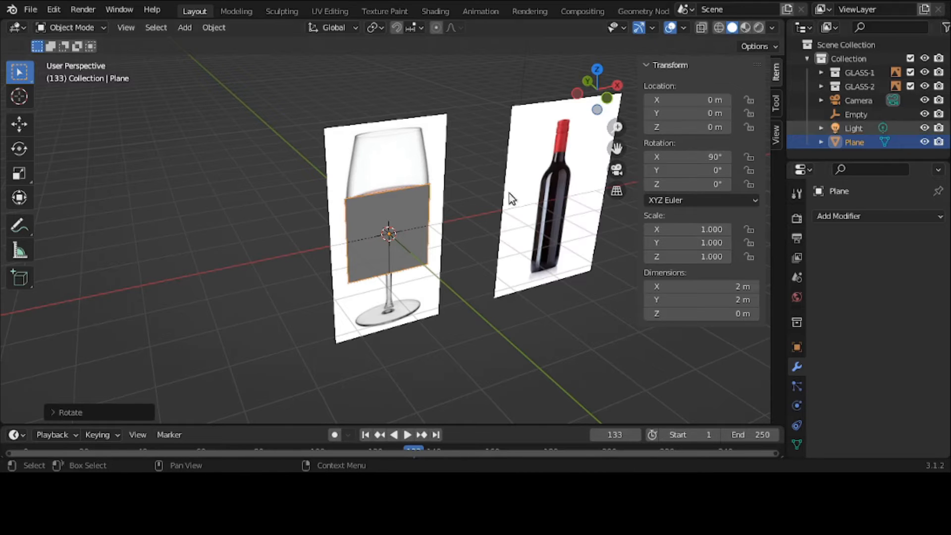
pyautogui.moveTo(379, 218); pyautogui.dragTo(349, 166, button='middle')
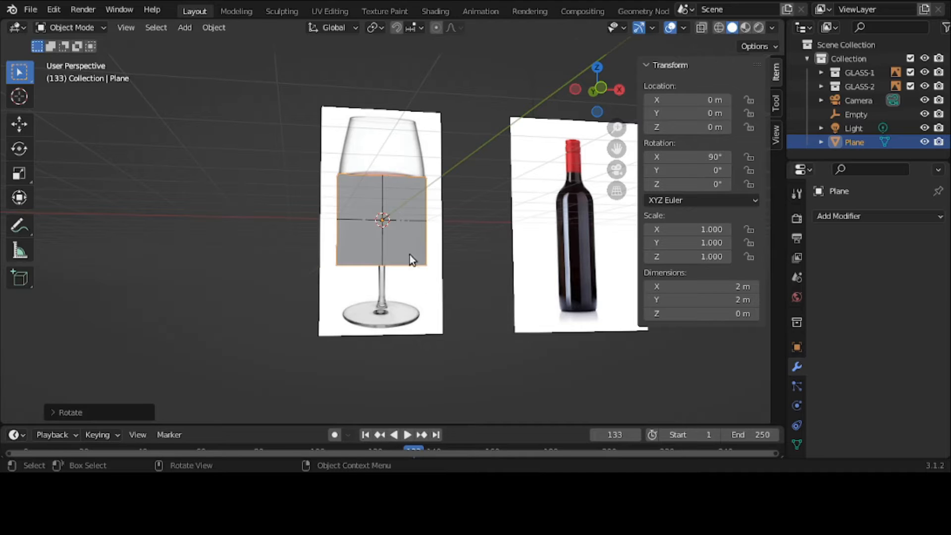
pyautogui.click(75, 28)
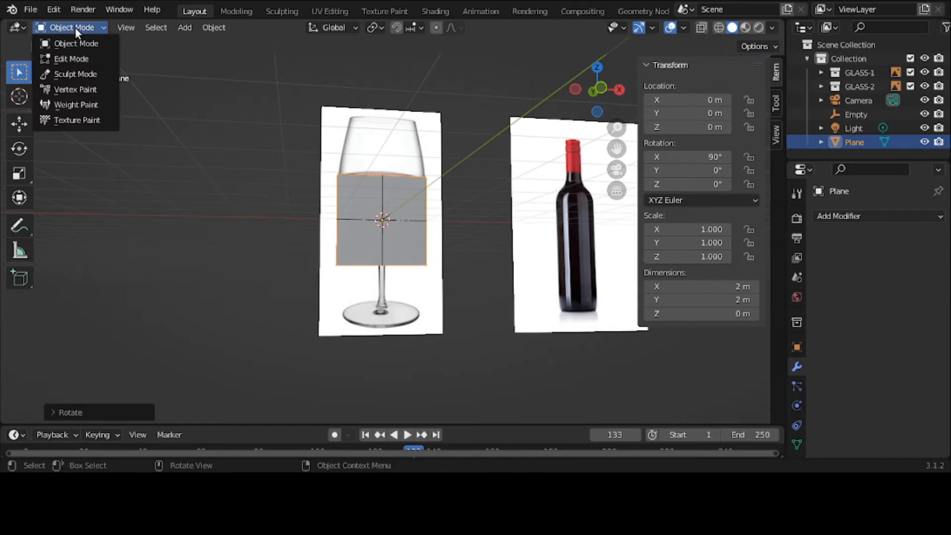
pyautogui.click(80, 57)
pyautogui.moveTo(289, 238); pyautogui.dragTo(237, 290, button='middle')
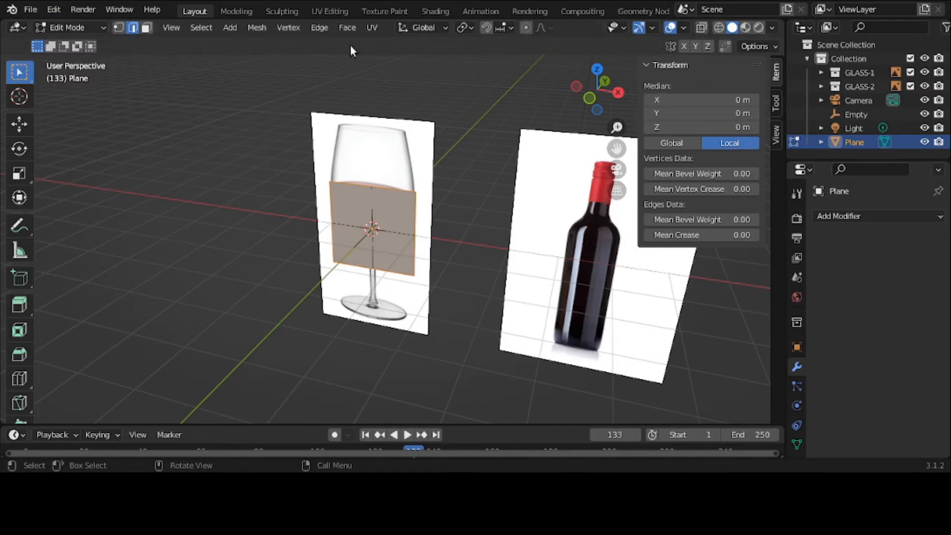
pyautogui.click(415, 220)
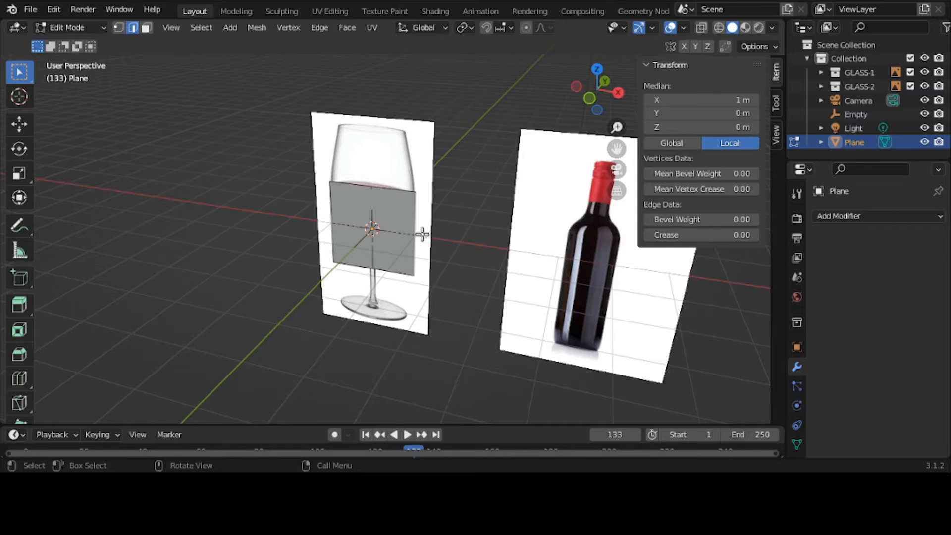
pyautogui.moveTo(424, 233); pyautogui.dragTo(422, 216, button='middle')
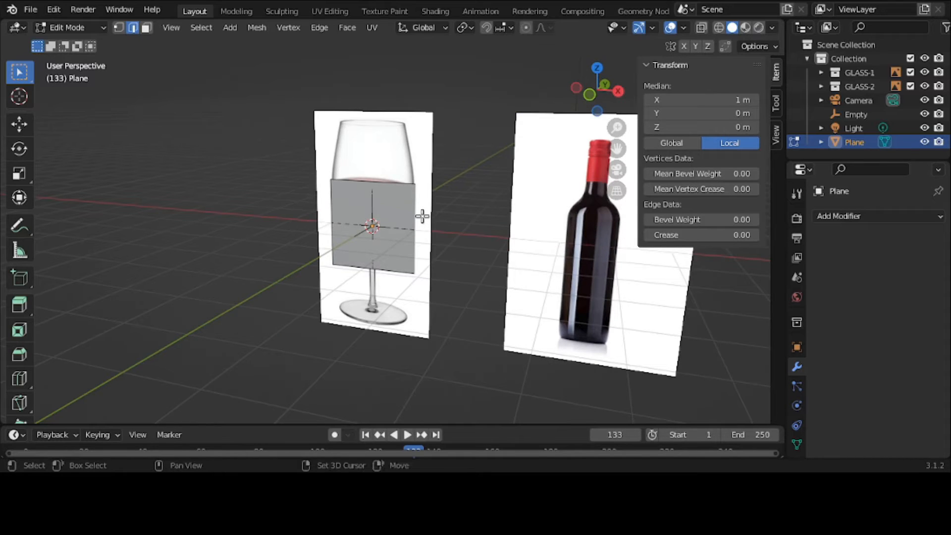
pyautogui.press('g')
pyautogui.press('g')
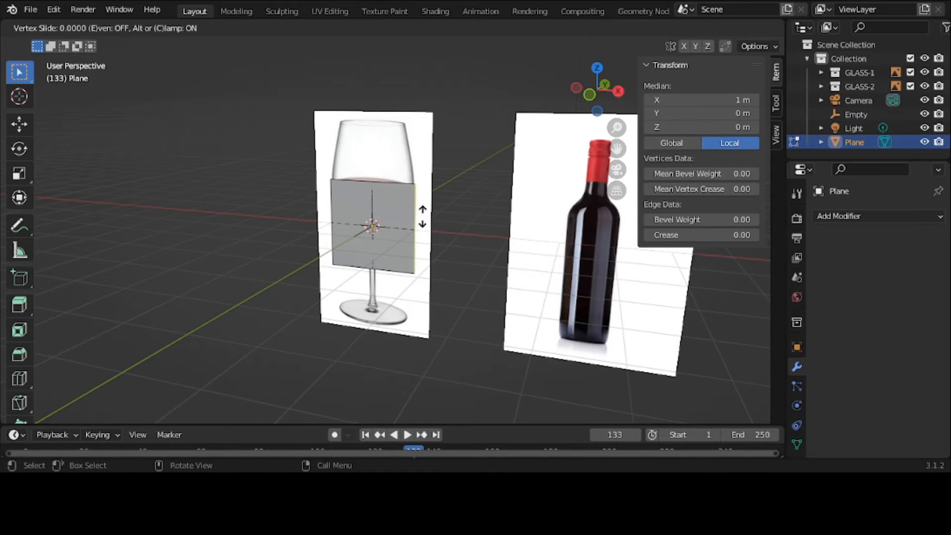
pyautogui.press('Escape')
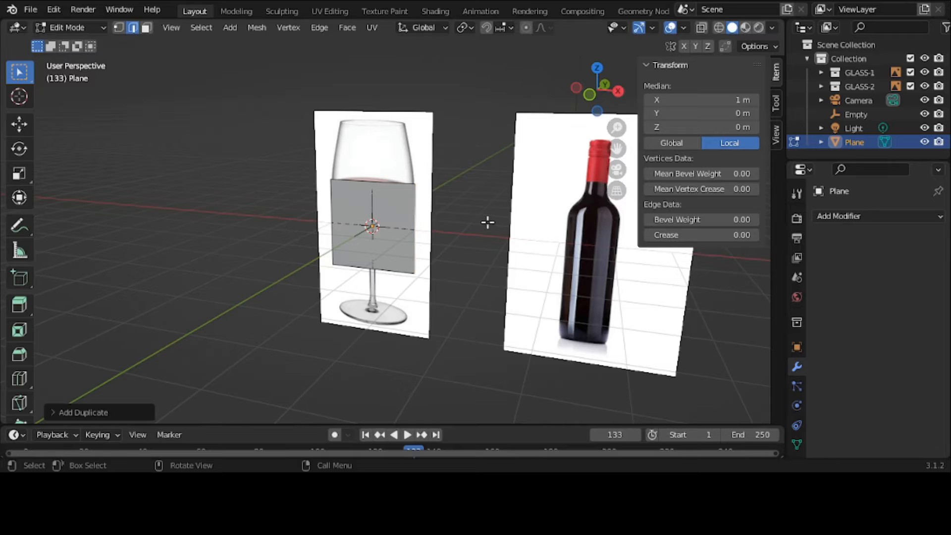
pyautogui.hotkey('ctrl', 'z')
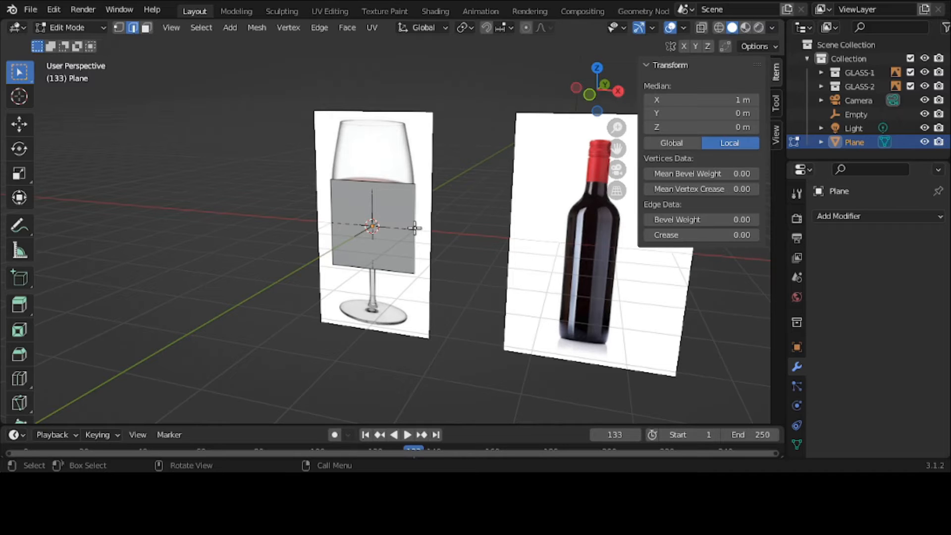
pyautogui.scroll(3, 416, 223)
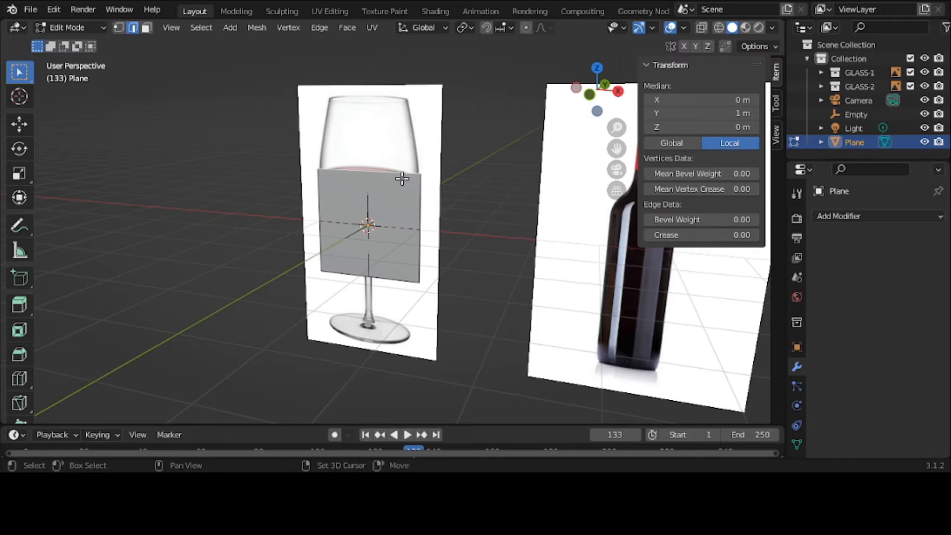
pyautogui.press('g')
pyautogui.press('g')
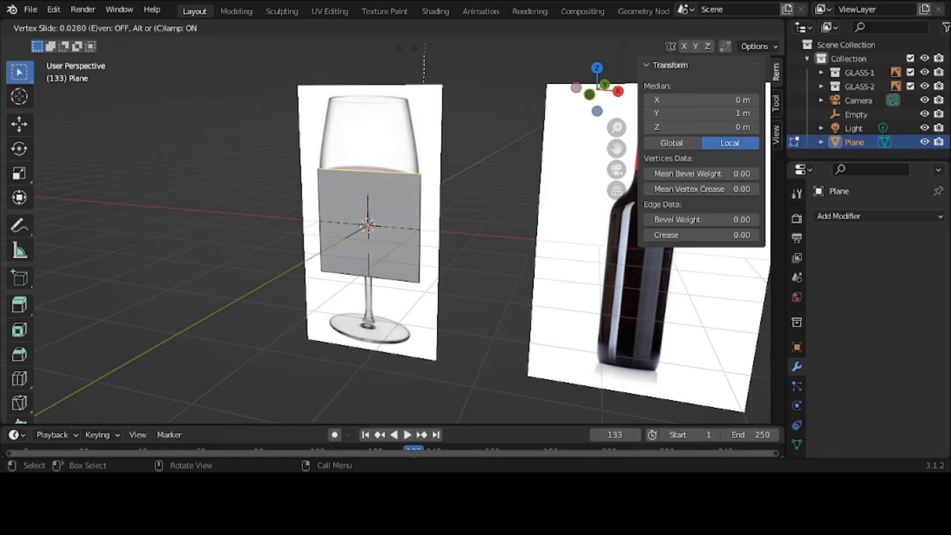
pyautogui.rightClick(420, 69)
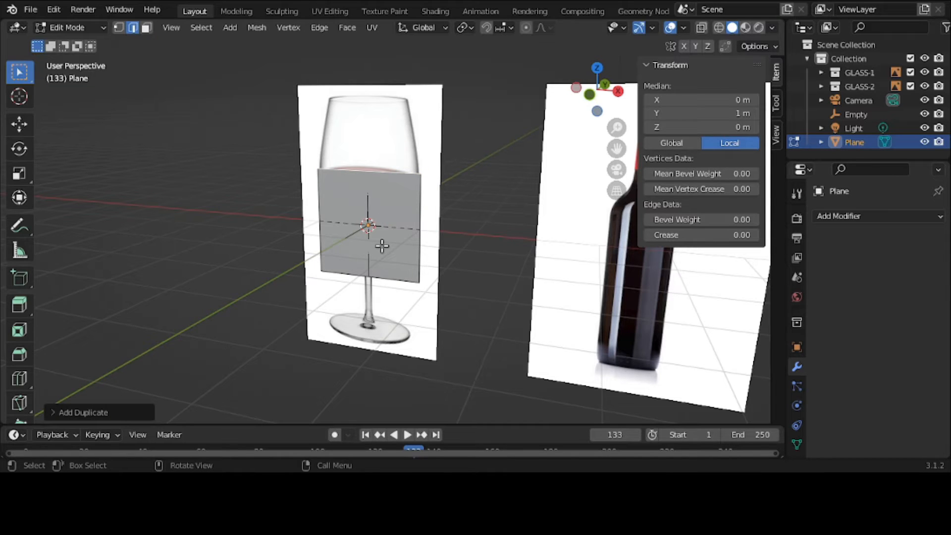
pyautogui.moveTo(388, 243); pyautogui.dragTo(407, 240, button='middle')
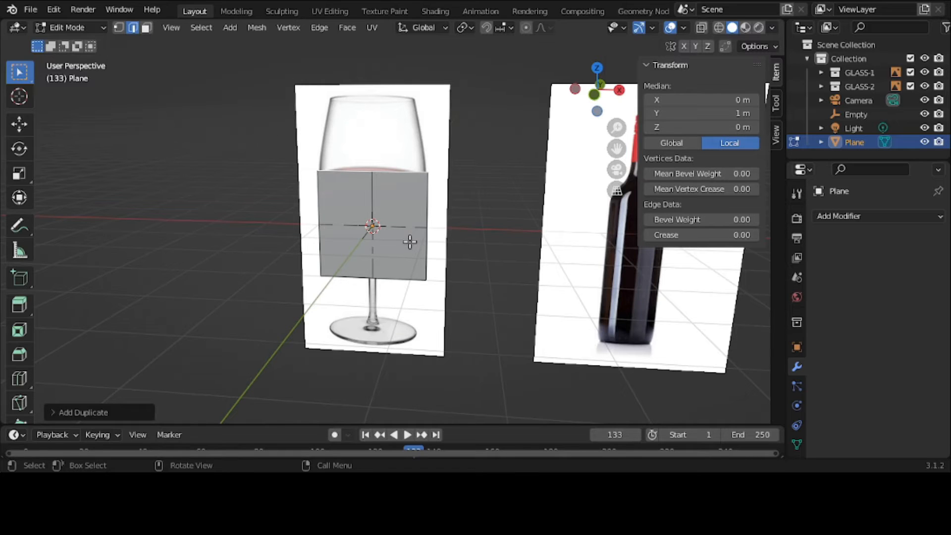
# - Duplicate the whole plane face about 3 m away from the wine glass, and delete the copy
pyautogui.press('a')
pyautogui.hotkey('shift', 'd')
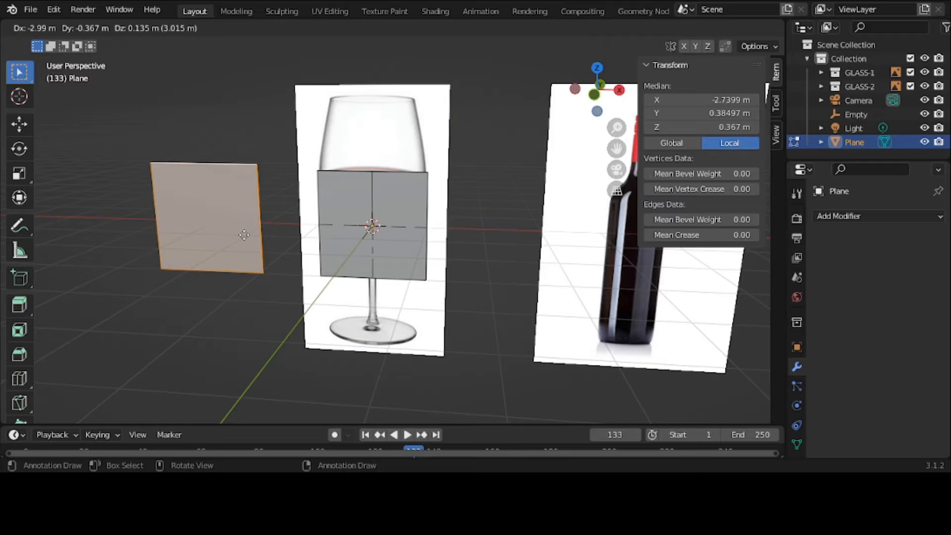
pyautogui.click(244, 235)
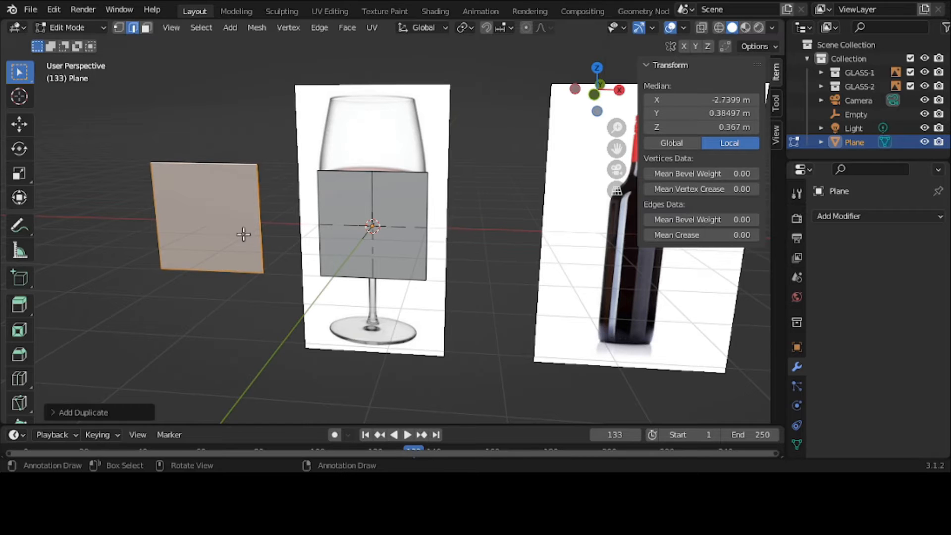
pyautogui.press('x')
pyautogui.click(243, 233)
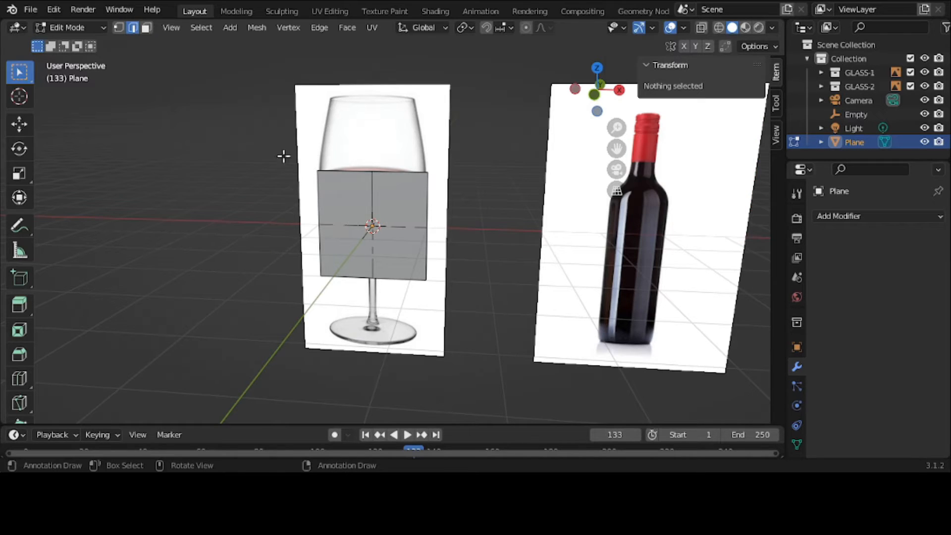
# - Duplicate the plane's vertical edge nearest the bottle and place the copy about 0.86 m away in the gap between the two images
pyautogui.click(417, 197)
pyautogui.press('g')
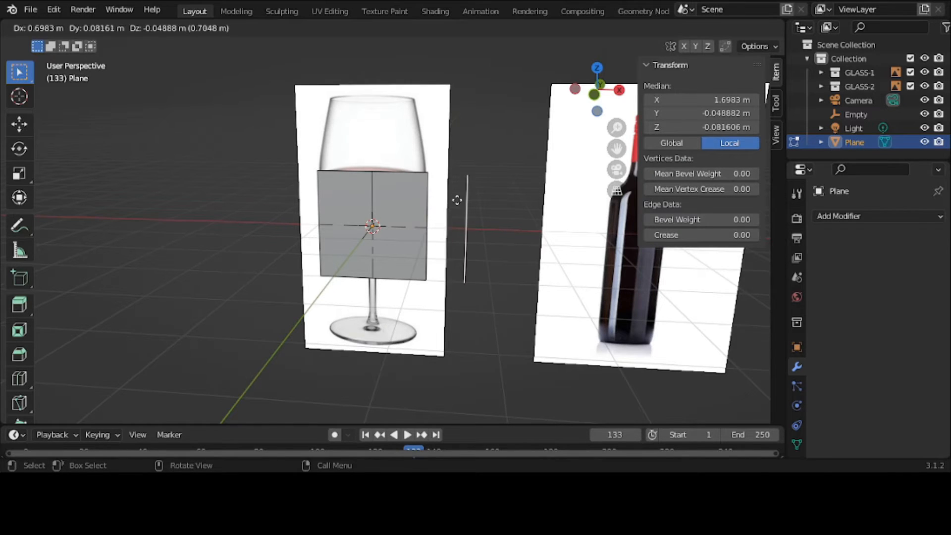
pyautogui.click(466, 199)
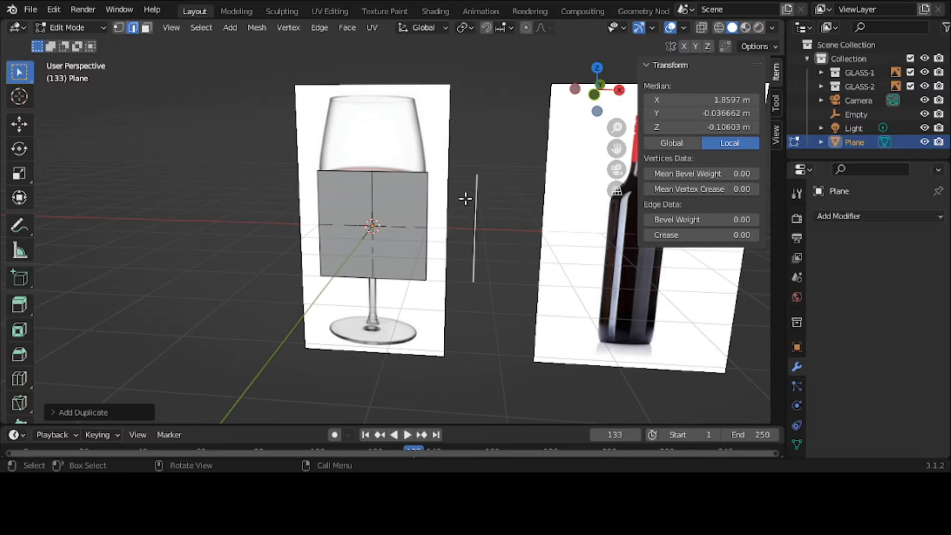
# - Move the duplicated edge along the X axis to about 4.81 m over the bottle image, and undo the move
pyautogui.press('g')
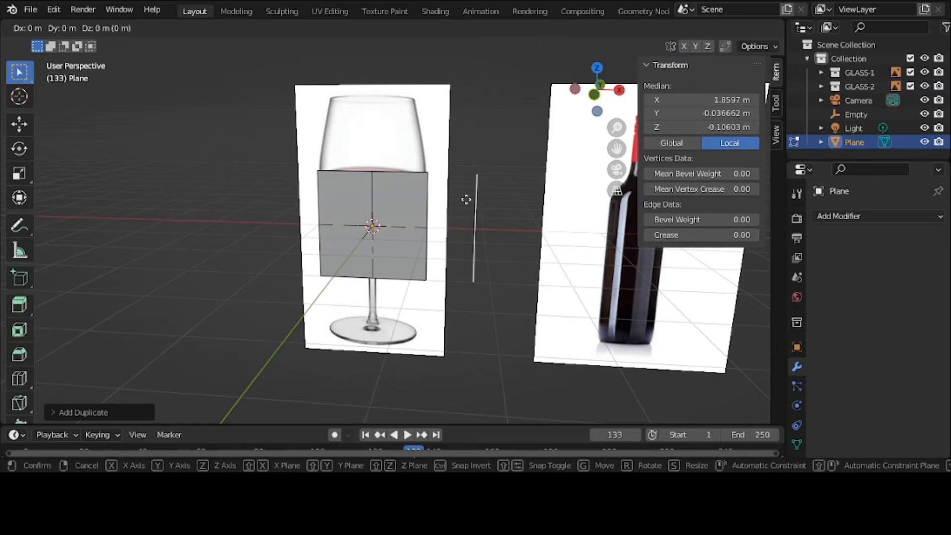
pyautogui.press('x')
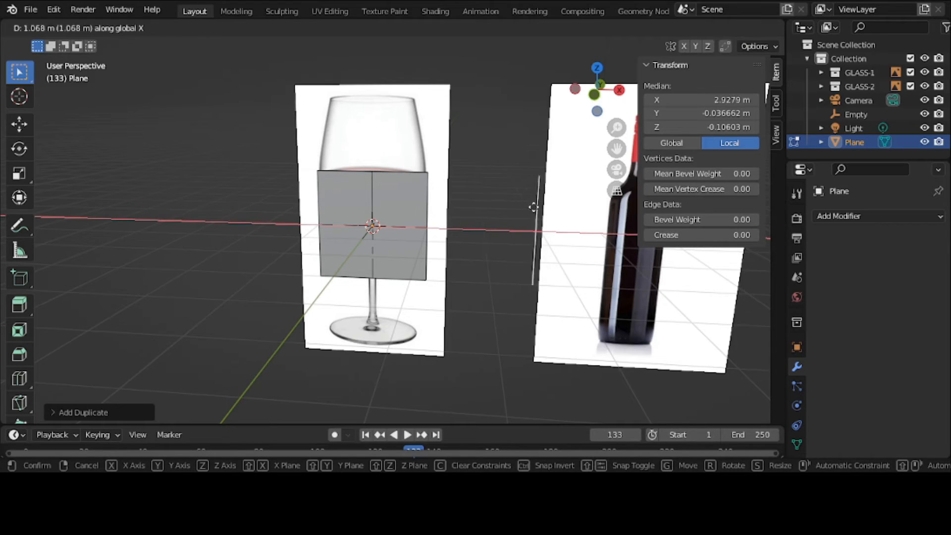
pyautogui.click(638, 214)
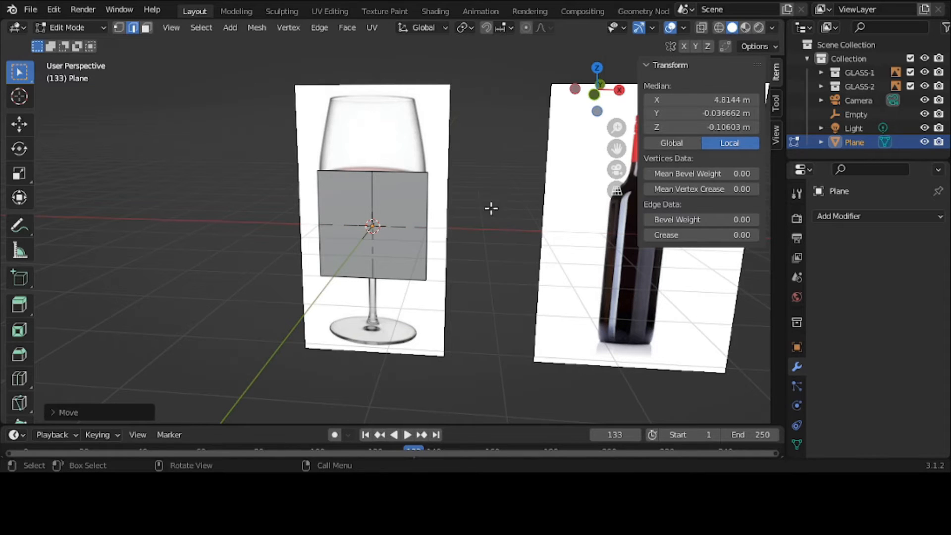
pyautogui.rightClick(575, 224)
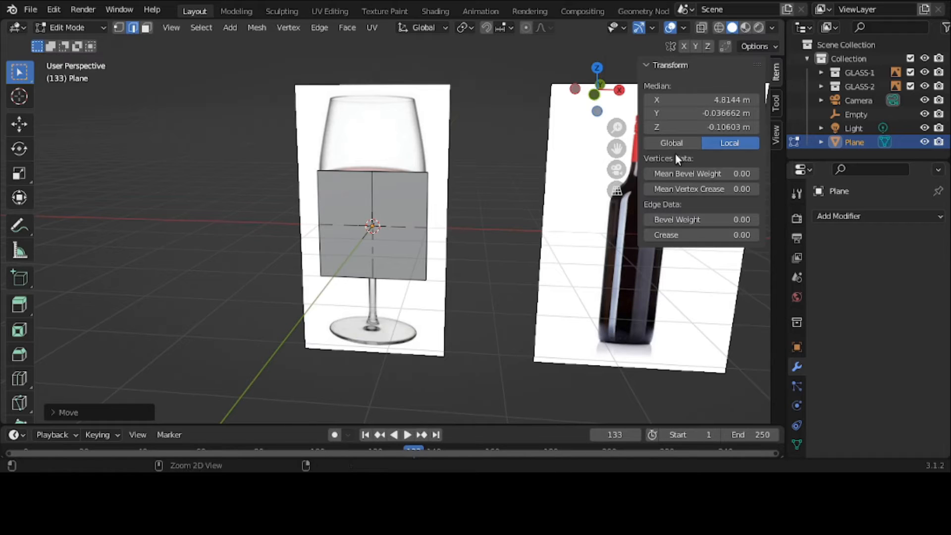
pyautogui.hotkey('ctrl', 'z')
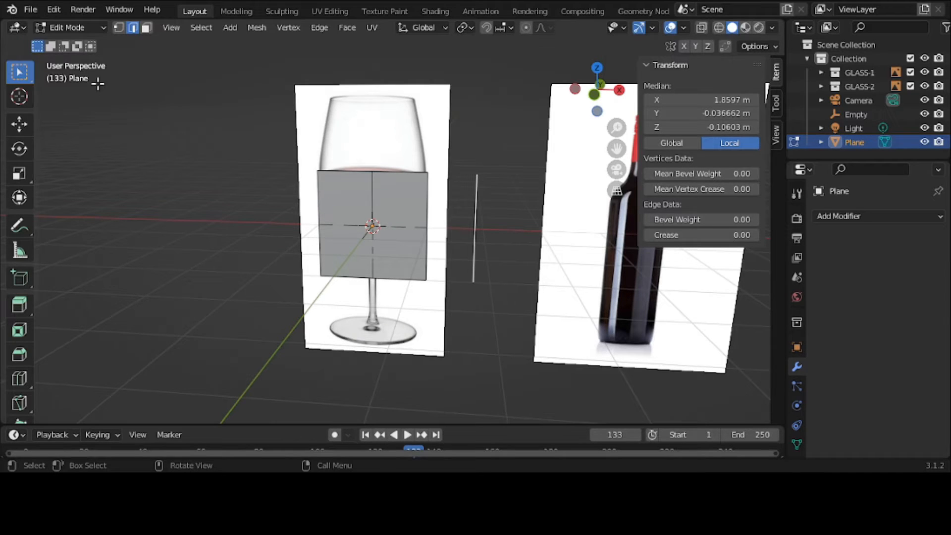
pyautogui.click(317, 214)
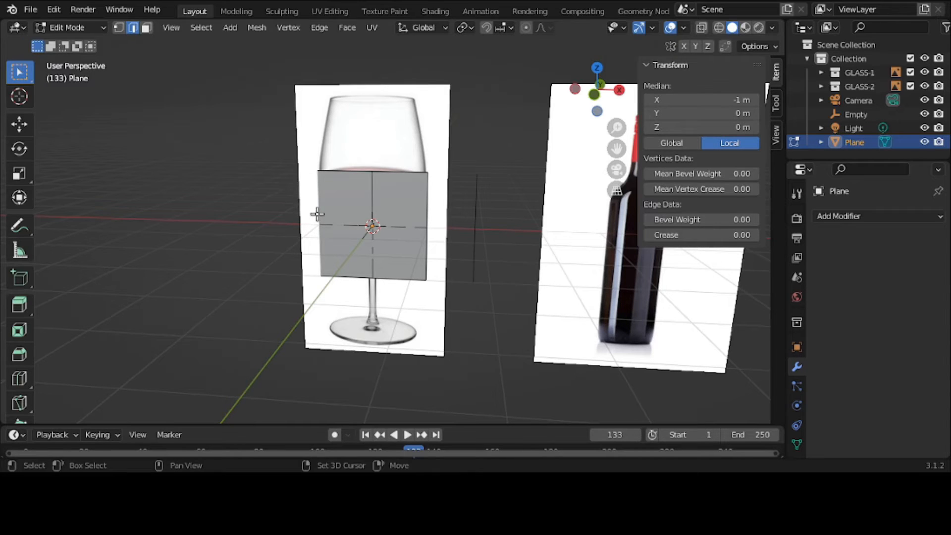
pyautogui.hotkey('shift', 'd')
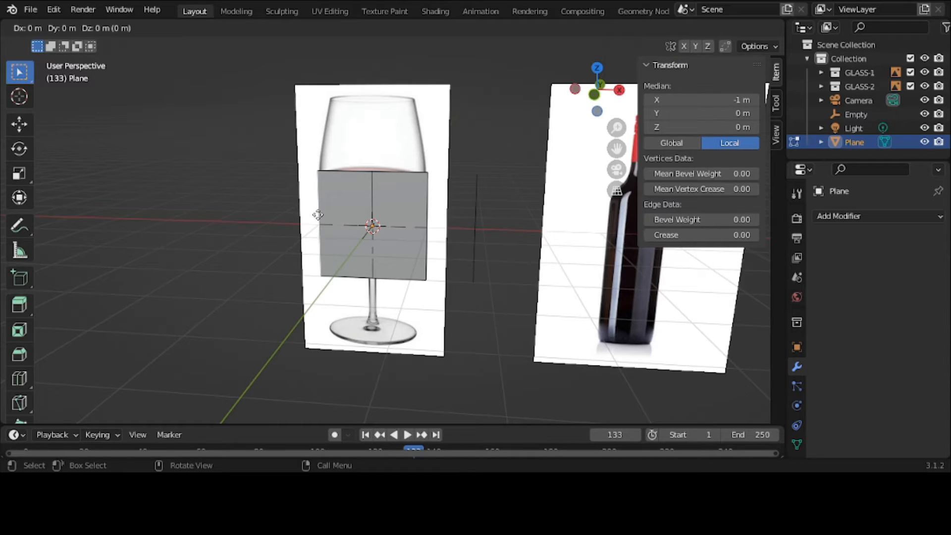
pyautogui.press('g')
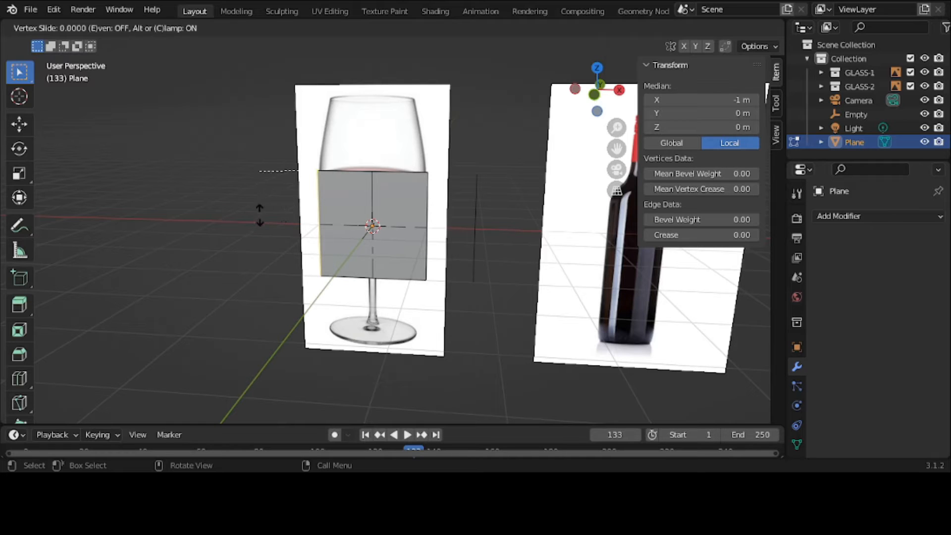
pyautogui.rightClick(119, 217)
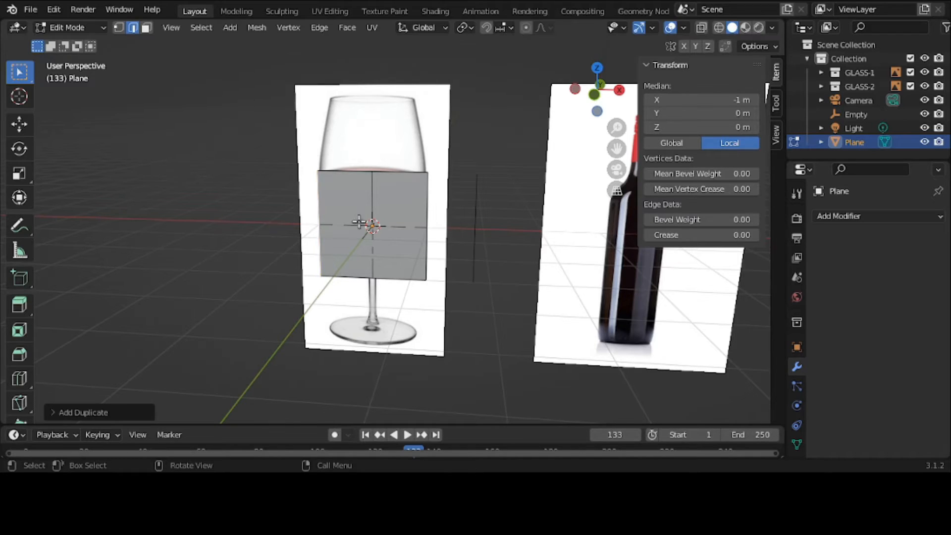
pyautogui.hotkey('ctrl', 'z')
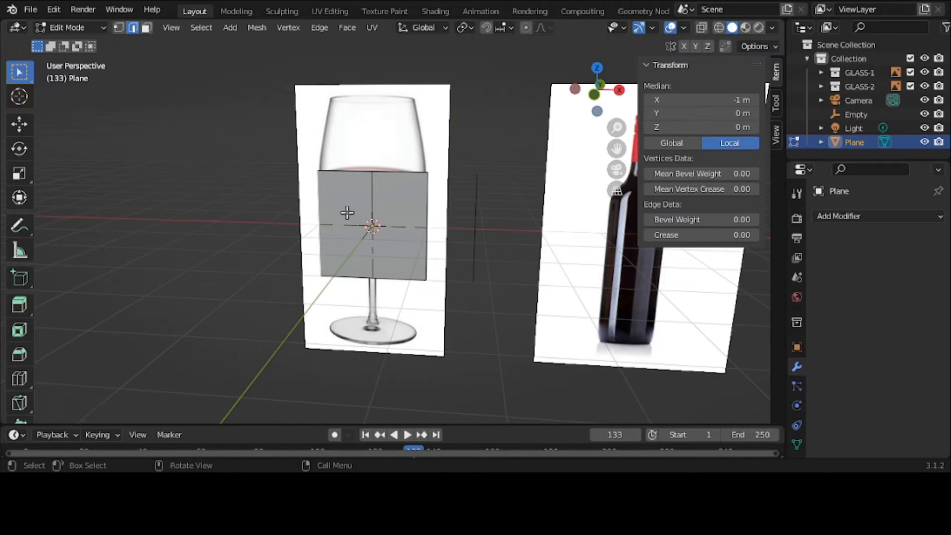
pyautogui.click(224, 193)
pyautogui.click(336, 197)
pyautogui.hotkey('shift', 'v')
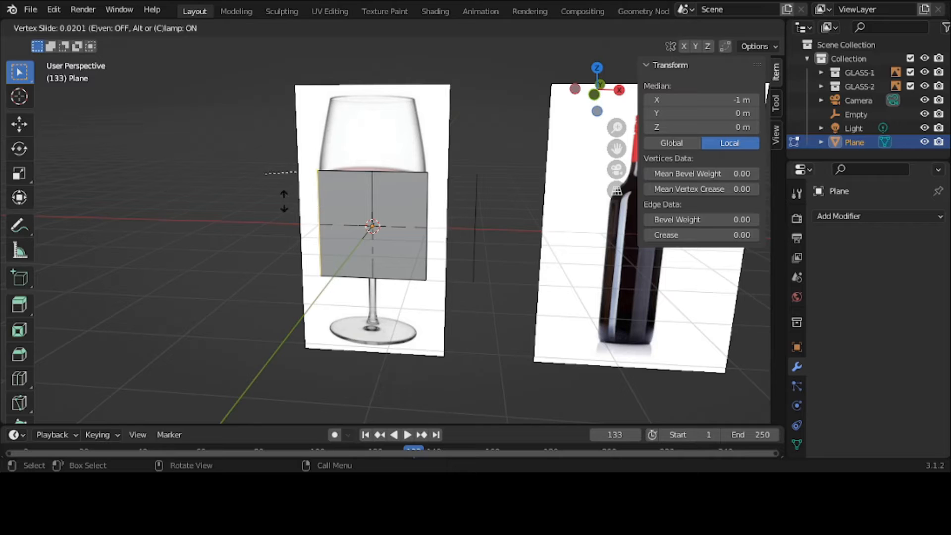
pyautogui.press('Escape')
pyautogui.click(414, 216)
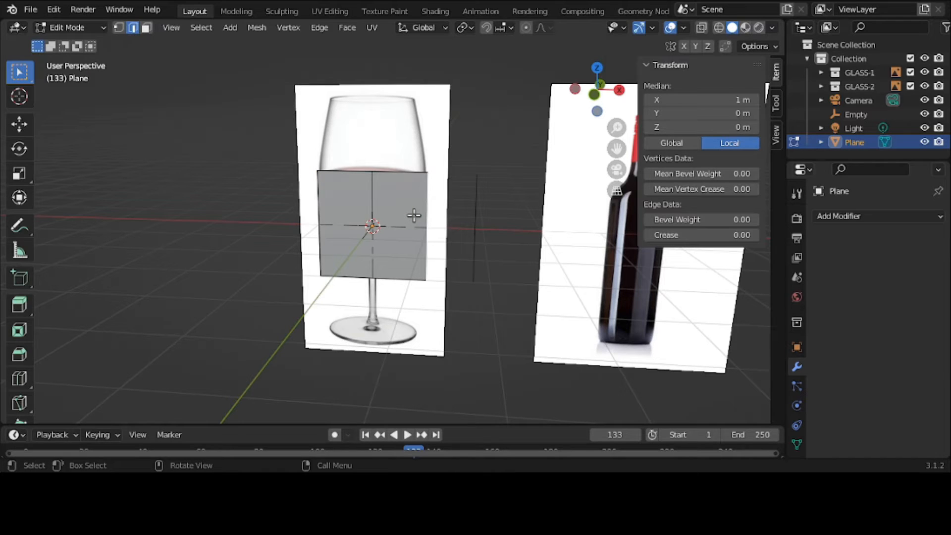
pyautogui.hotkey('shift', 'v')
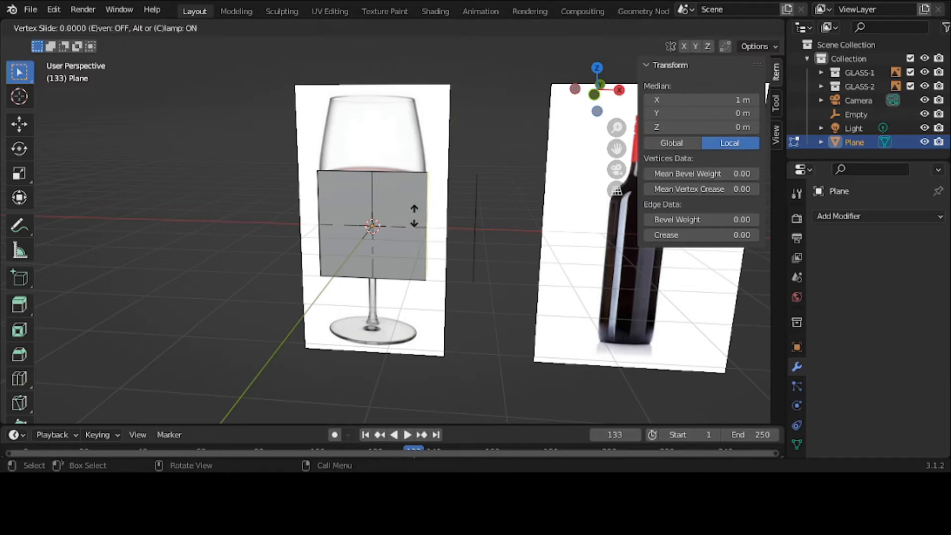
pyautogui.press('Escape')
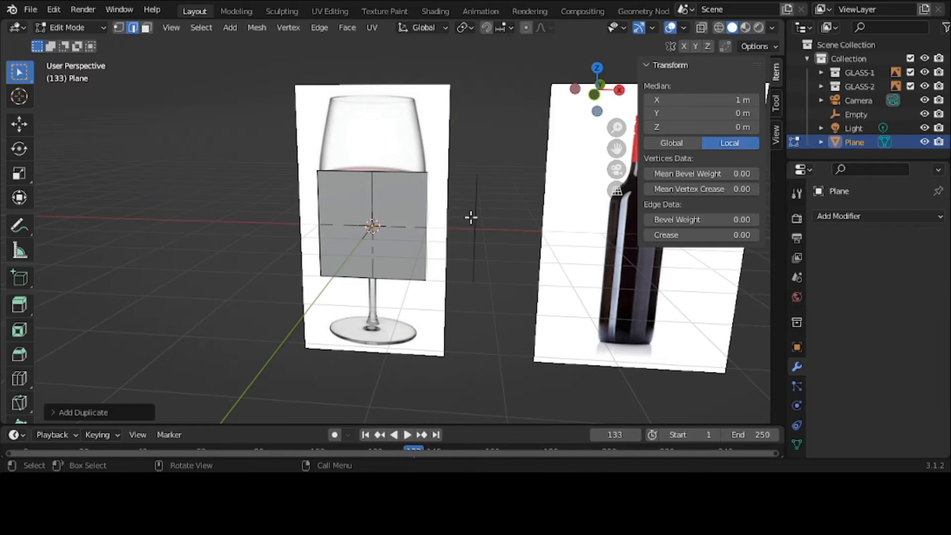
# - Duplicate the loose vertical edge between the images and place the second copy about 0.39 m closer to the bottle
pyautogui.click(477, 221)
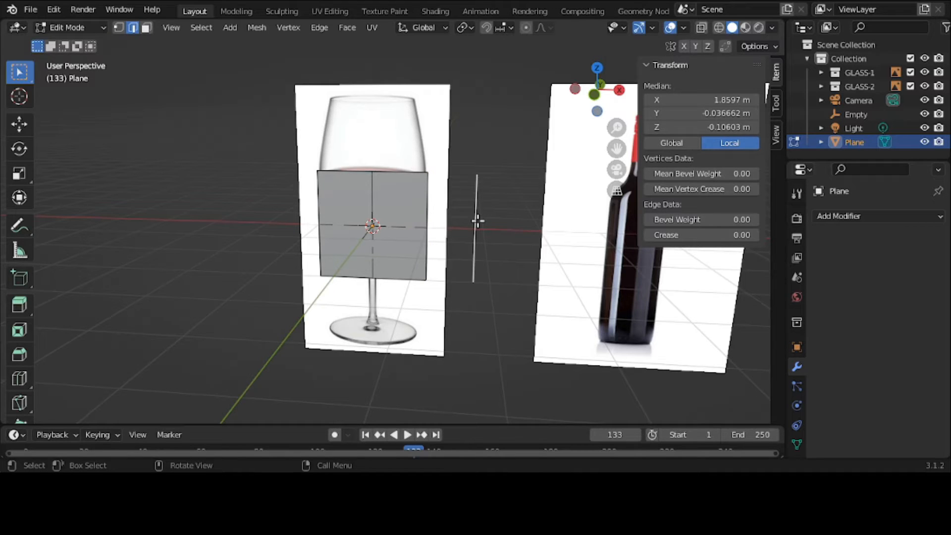
pyautogui.press('g')
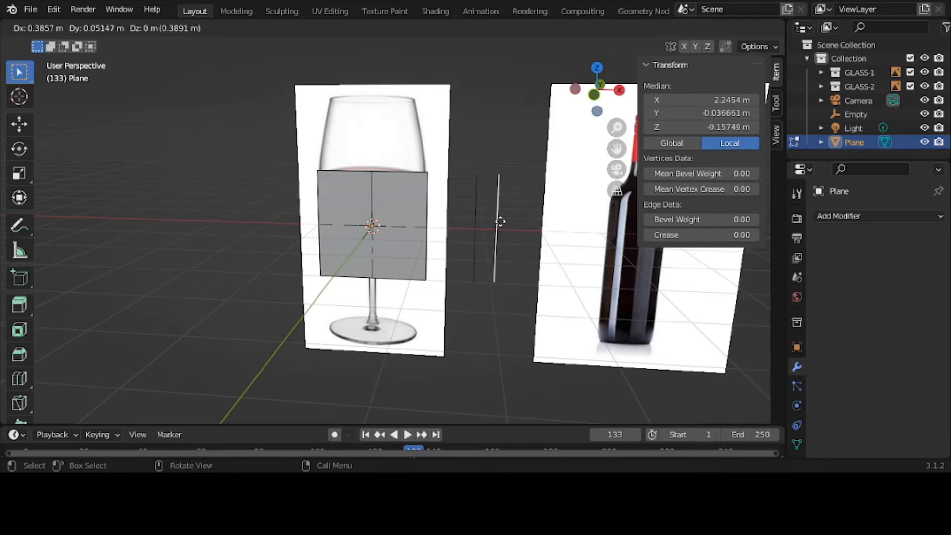
pyautogui.click(499, 221)
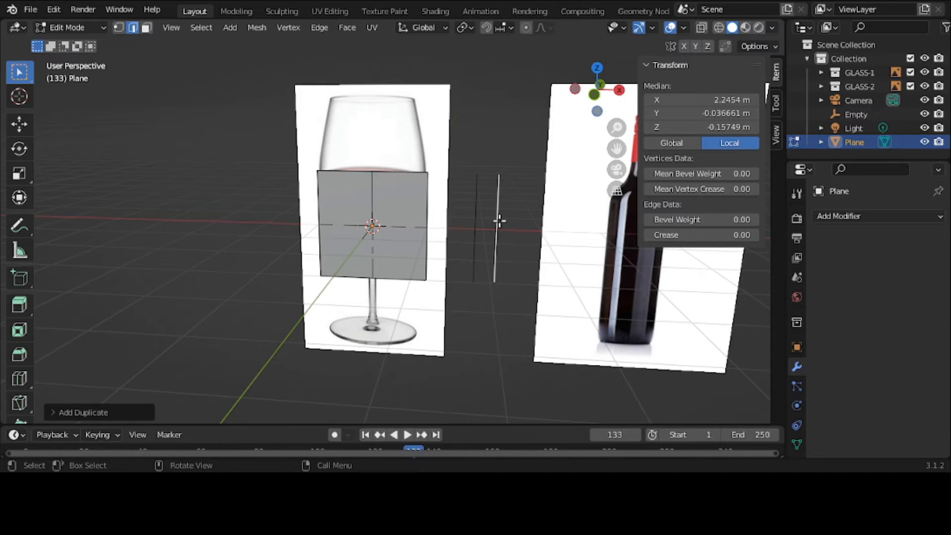
# - Separate each of the two loose edges by selection into its own object, and return to Object Mode
pyautogui.press('p')
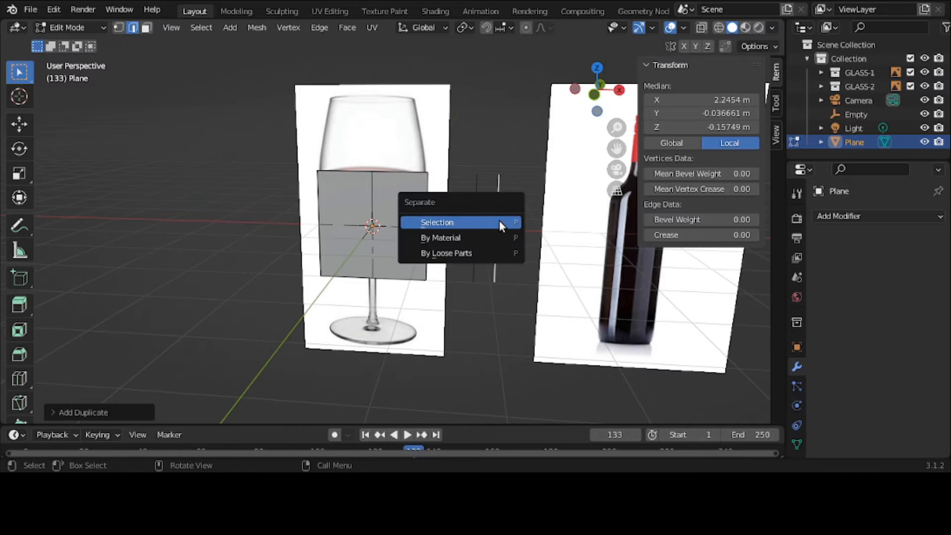
pyautogui.click(500, 223)
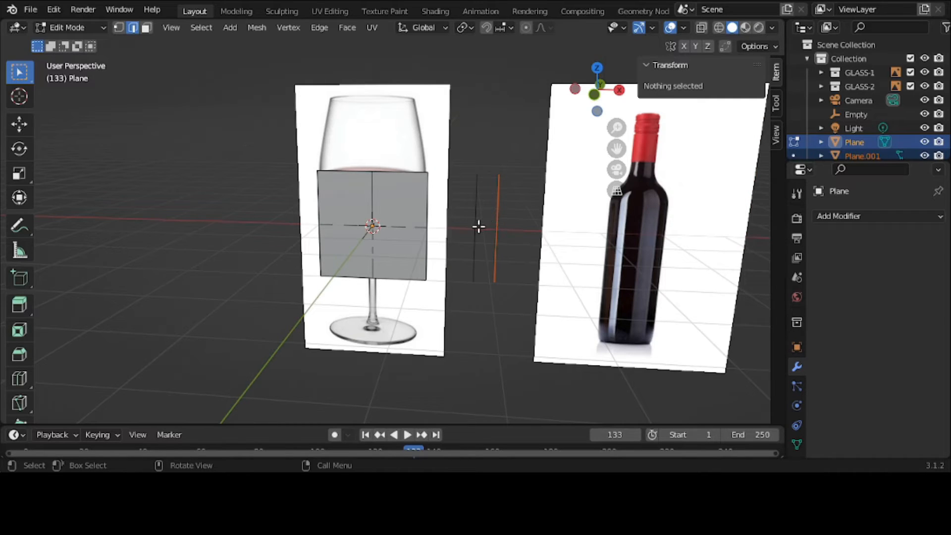
pyautogui.click(478, 227)
pyautogui.press('p')
pyautogui.click(478, 227)
pyautogui.click(75, 29)
pyautogui.click(76, 42)
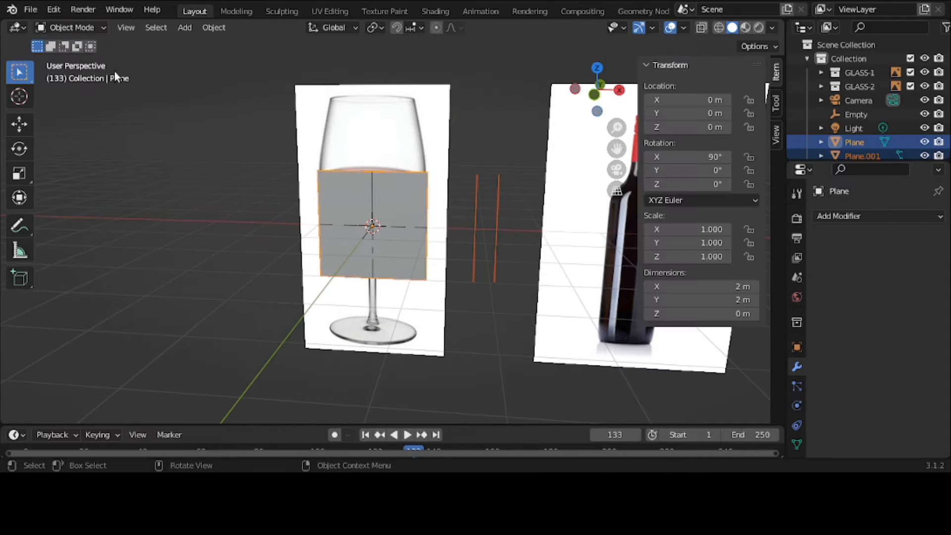
pyautogui.click(386, 218)
pyautogui.press('x')
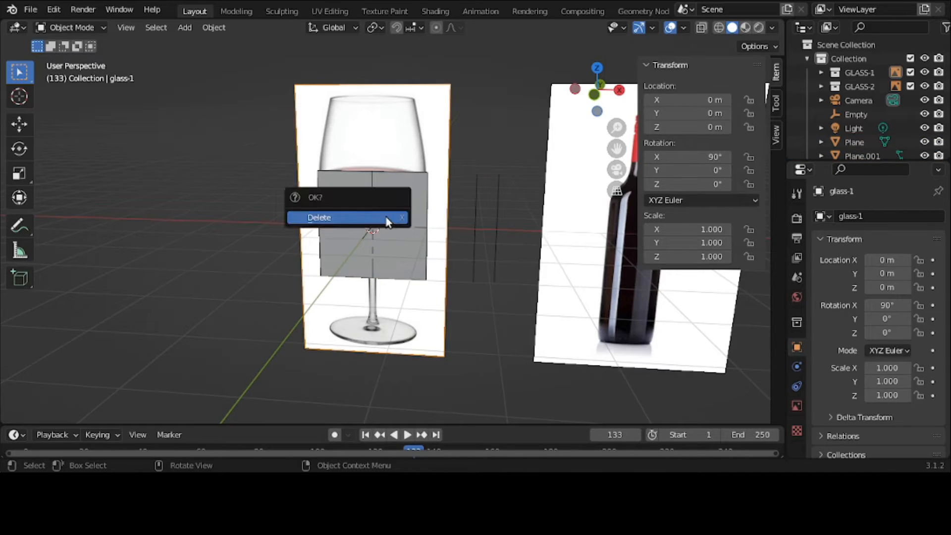
pyautogui.click(387, 219)
pyautogui.hotkey('ctrl', 'z')
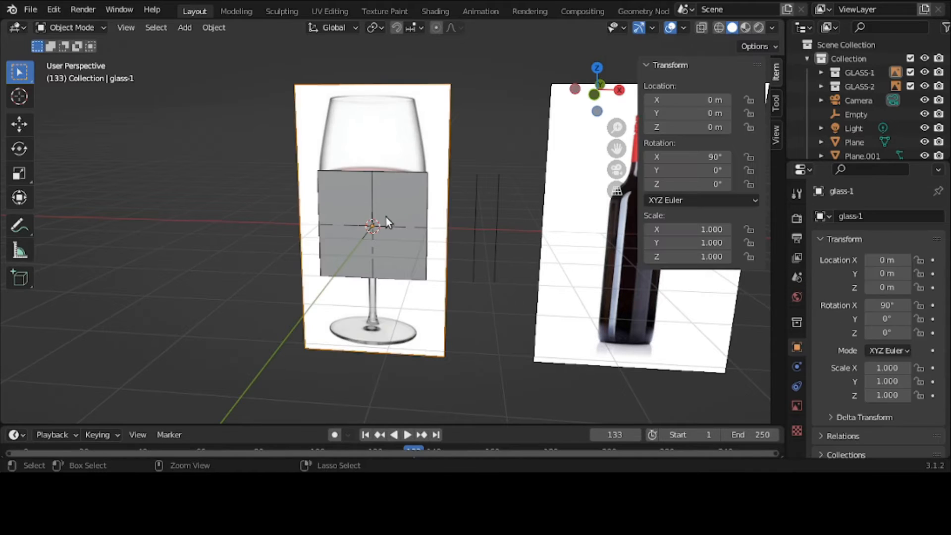
# - Delete the original plane object covering the wine glass image
pyautogui.click(389, 206)
pyautogui.press('x')
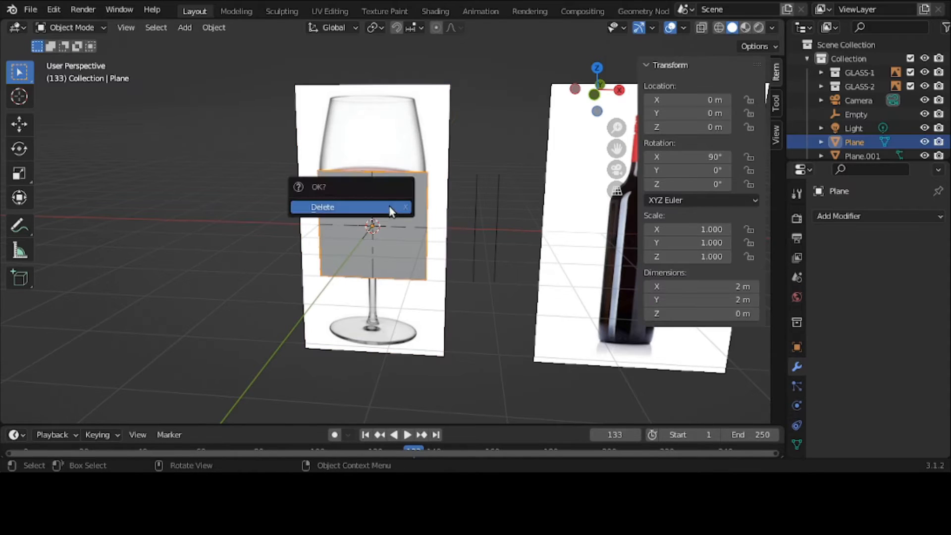
pyautogui.click(389, 206)
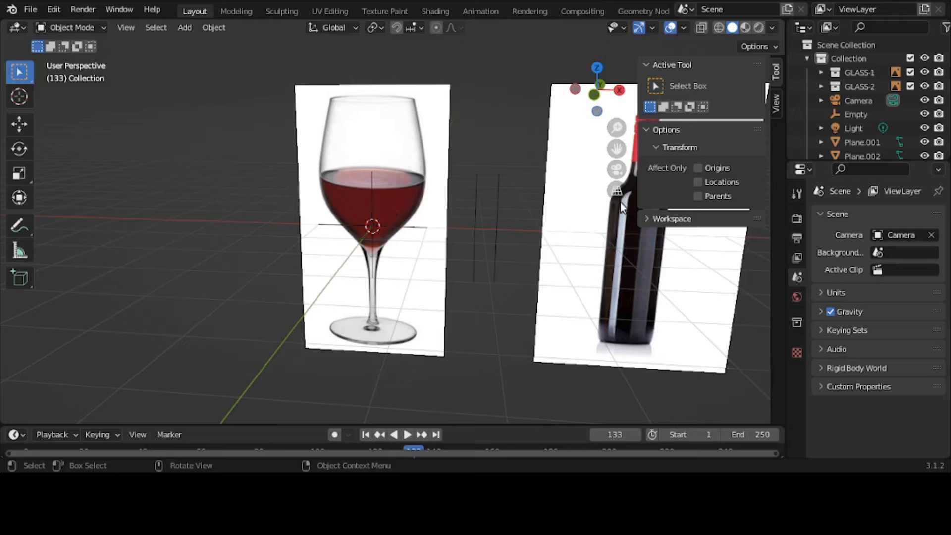
# - Move the Plane.001 edge object into the GLASS-1 collection
pyautogui.click(477, 219)
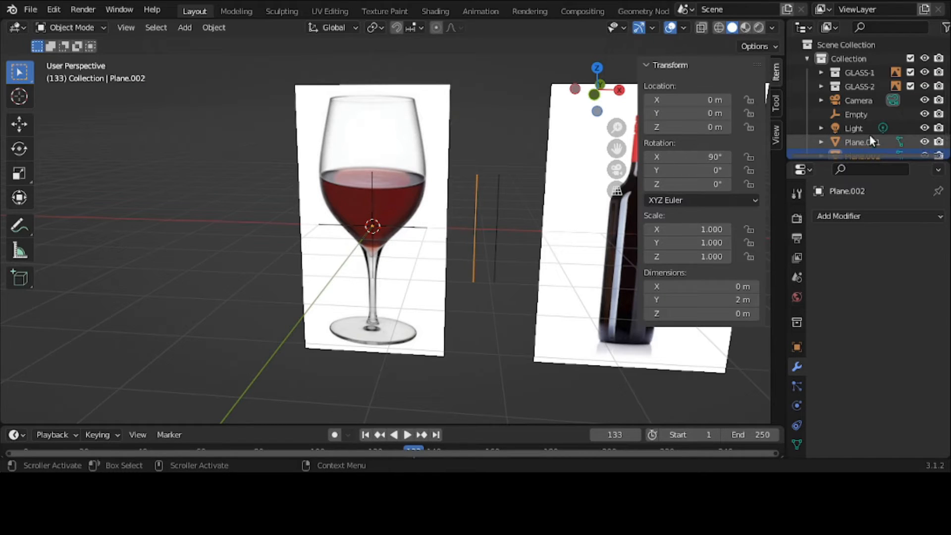
pyautogui.scroll(-1, 869, 134)
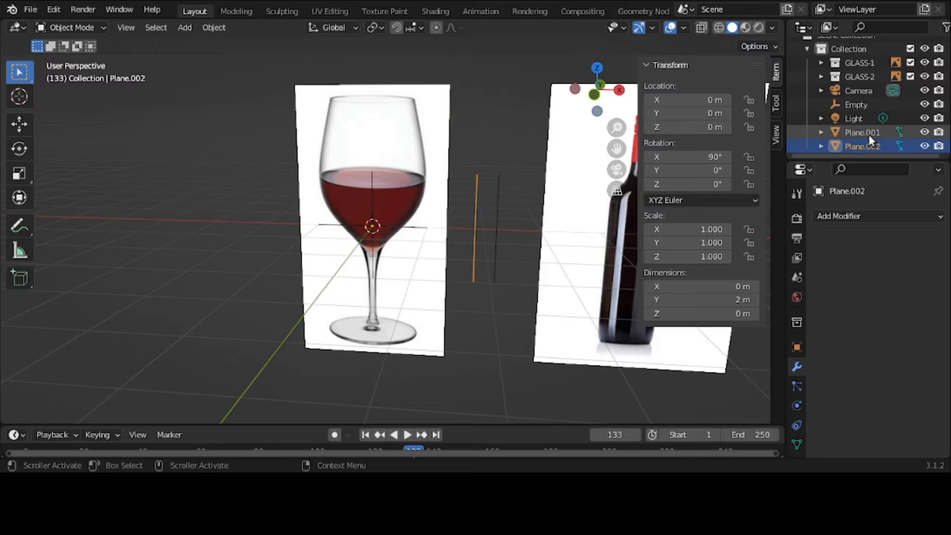
pyautogui.click(868, 133)
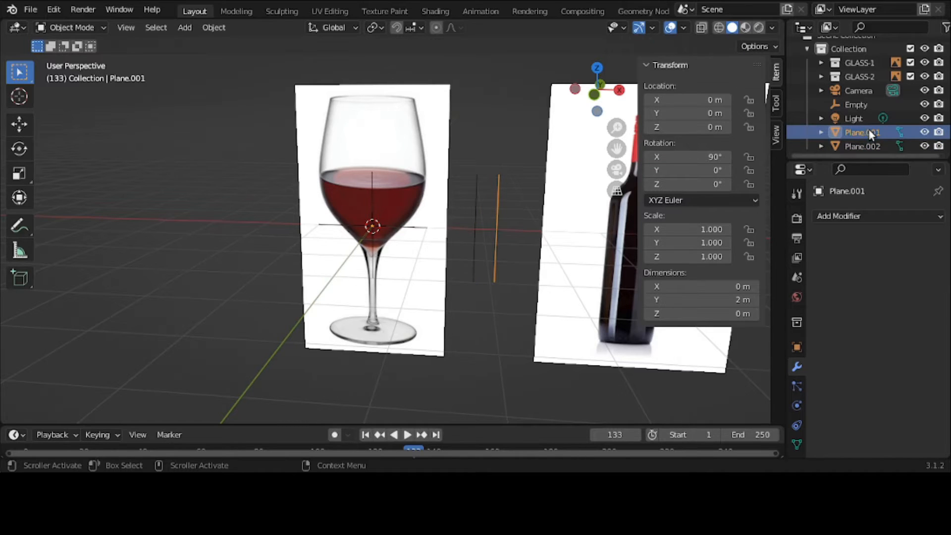
pyautogui.moveTo(869, 129); pyautogui.dragTo(869, 63)
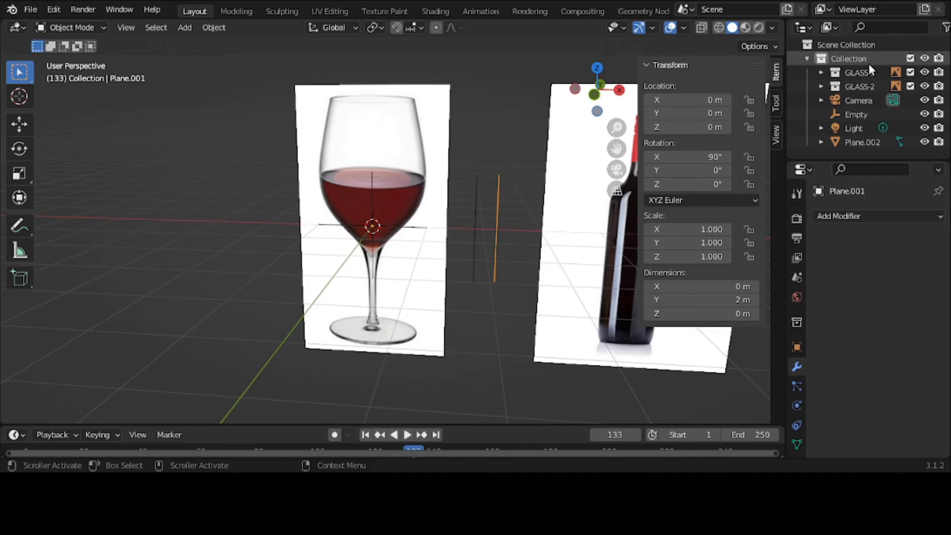
pyautogui.click(824, 71)
pyautogui.click(824, 72)
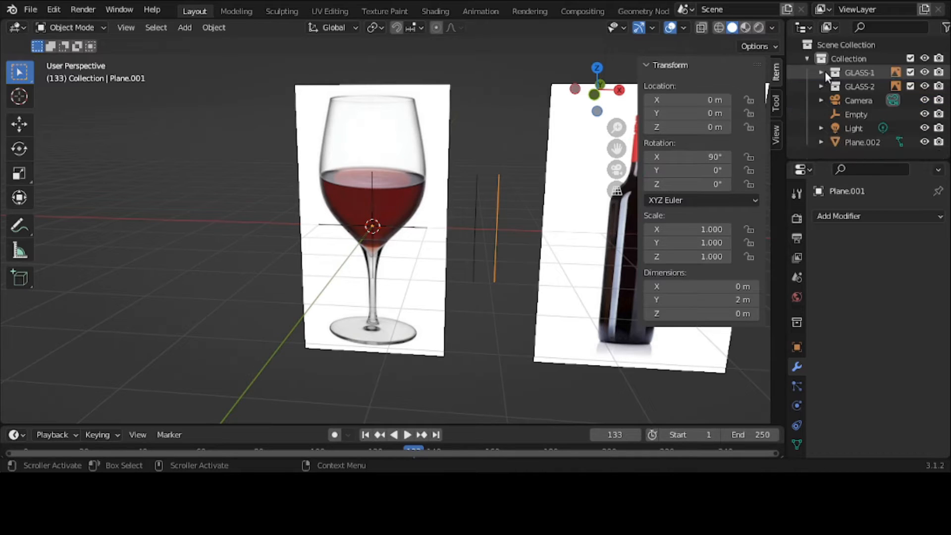
# - Move the Plane.002 edge object into the GLASS-2 collection
pyautogui.click(869, 142)
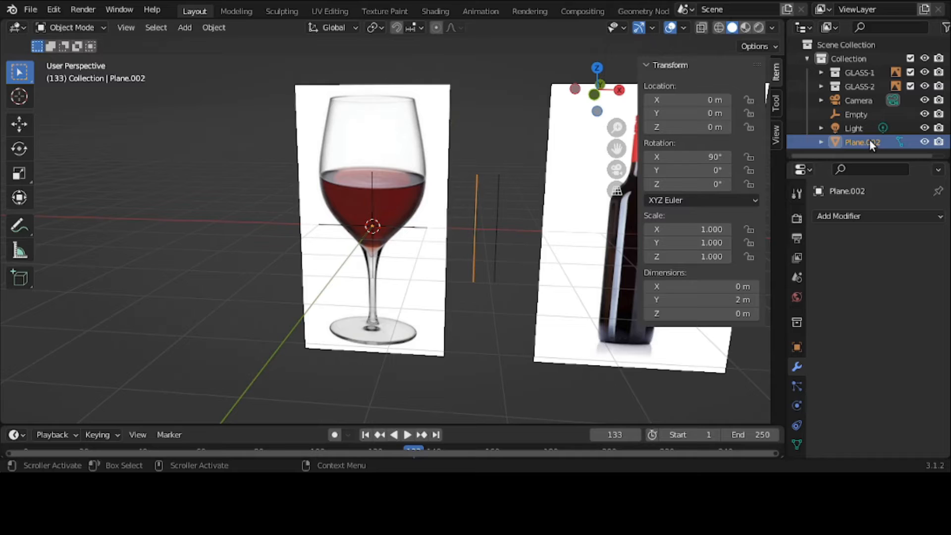
pyautogui.moveTo(870, 138); pyautogui.dragTo(871, 85)
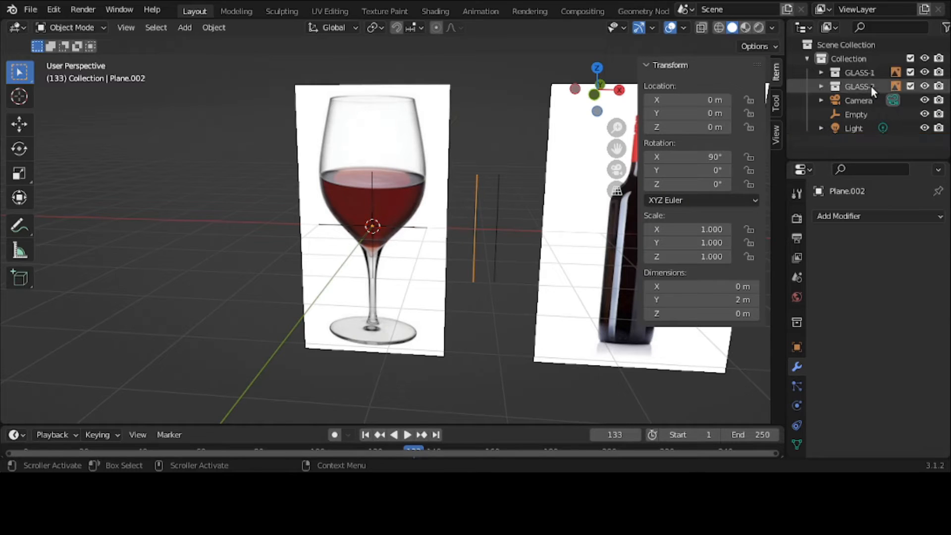
pyautogui.click(826, 87)
pyautogui.click(826, 87)
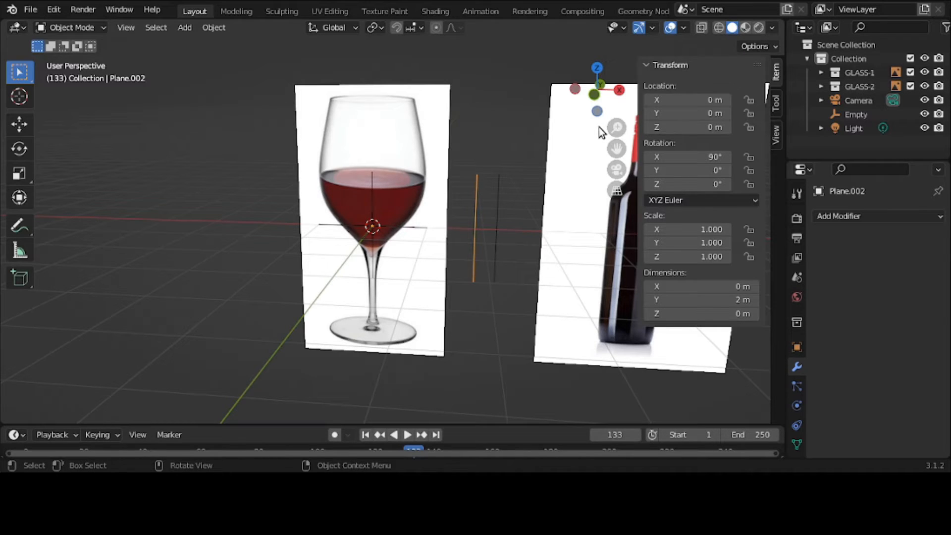
# - In Edit Mode and front view, move the Plane.002 edge along the X axis to the far side of the wine glass image
pyautogui.press('n')
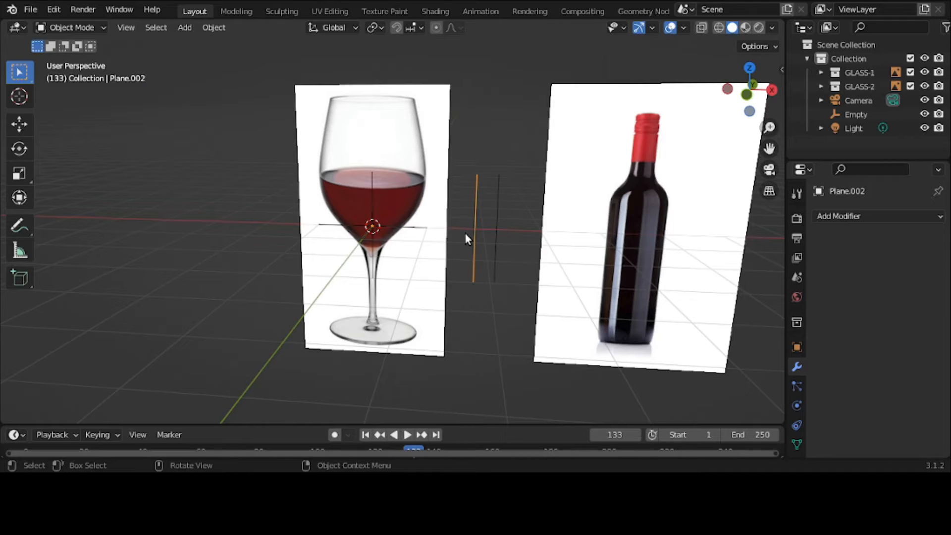
pyautogui.press('Tab')
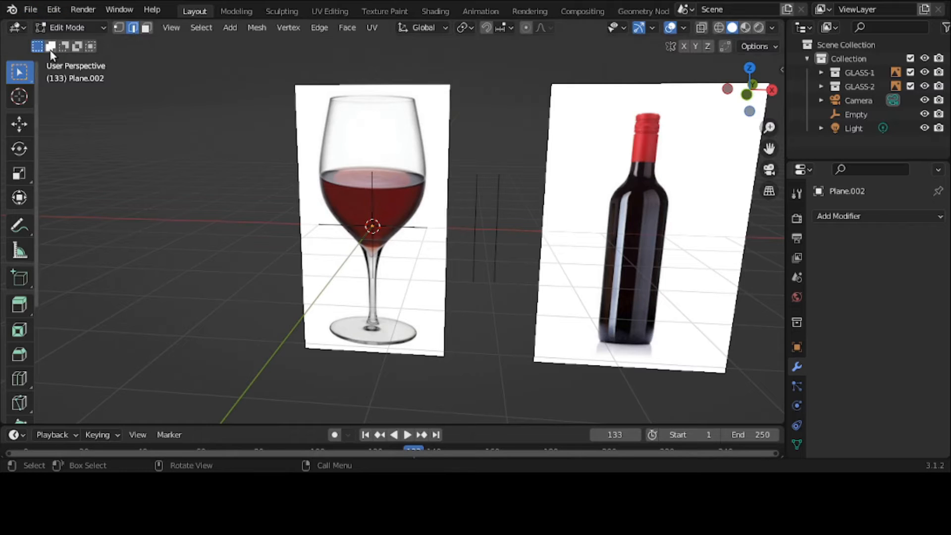
pyautogui.press('`')
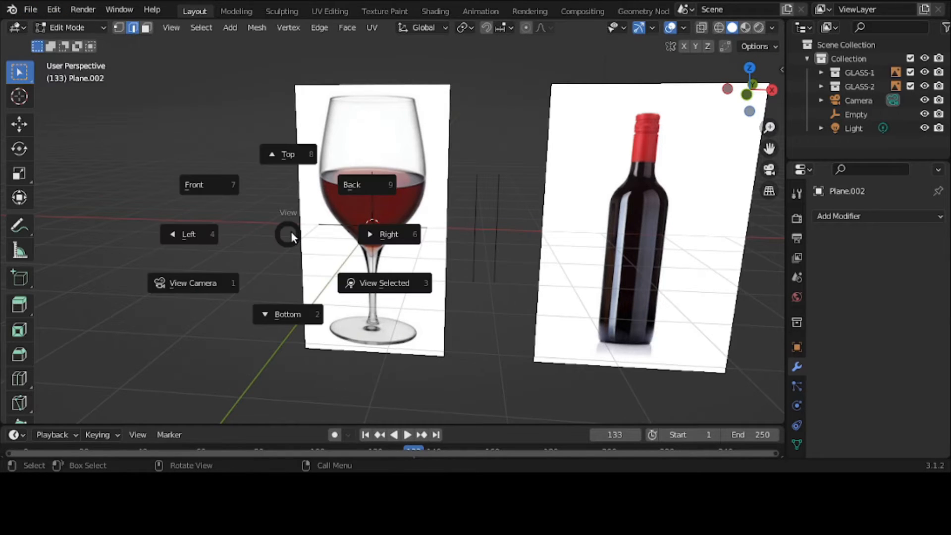
pyautogui.click(199, 194)
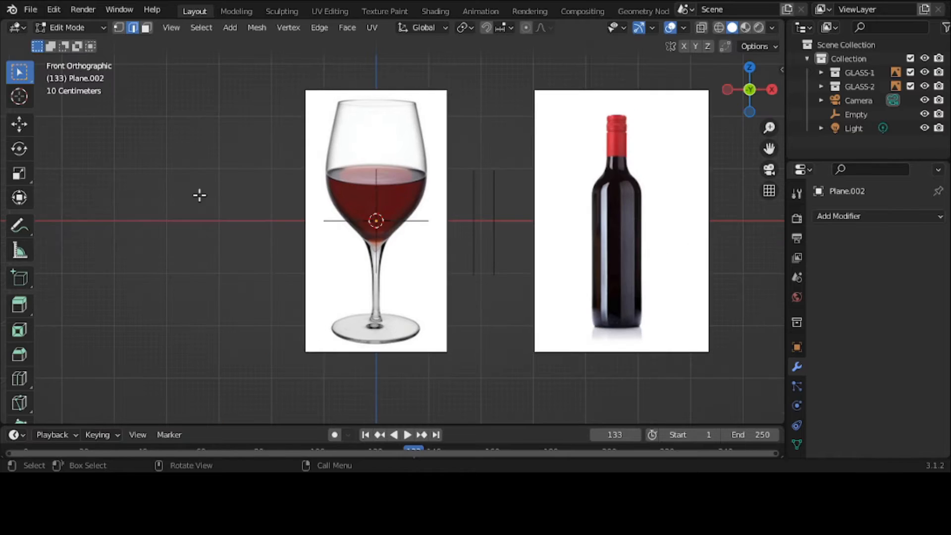
pyautogui.click(473, 217)
pyautogui.press('g')
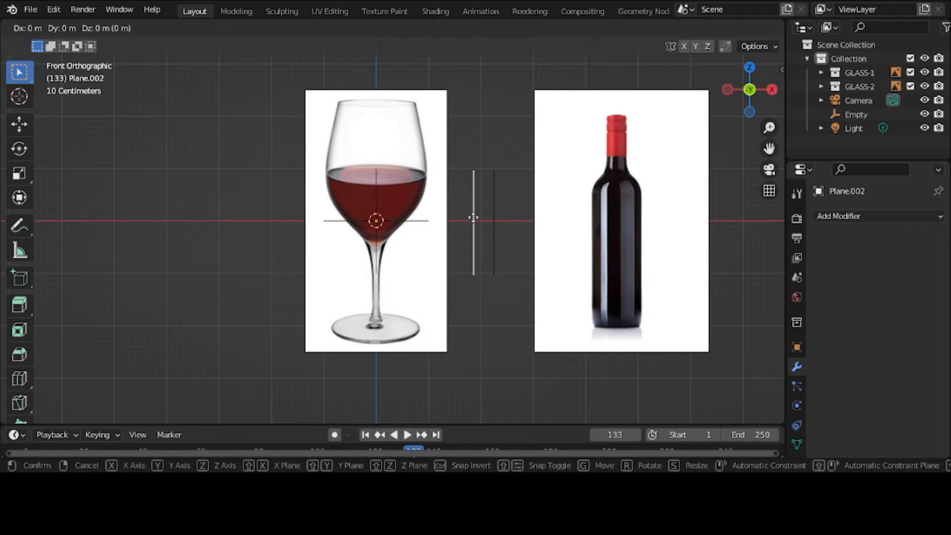
pyautogui.press('x')
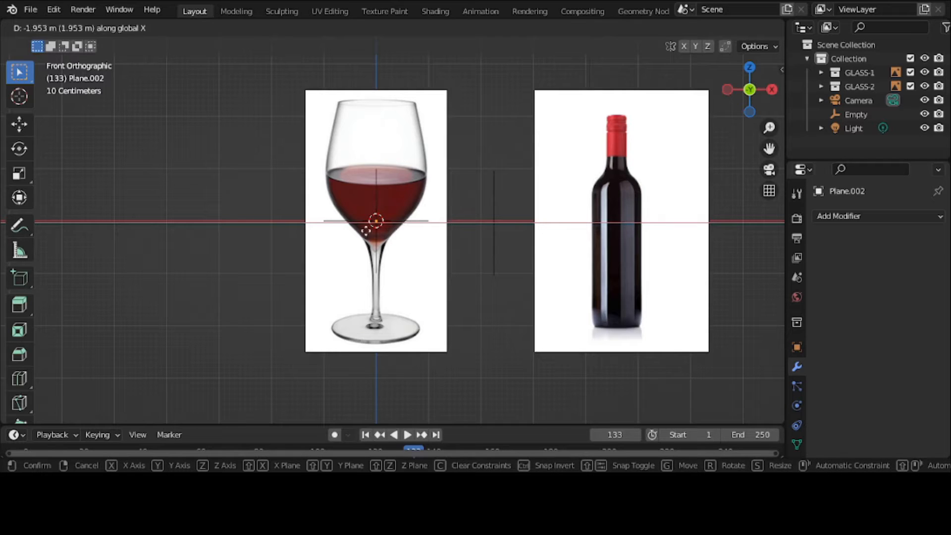
pyautogui.click(274, 224)
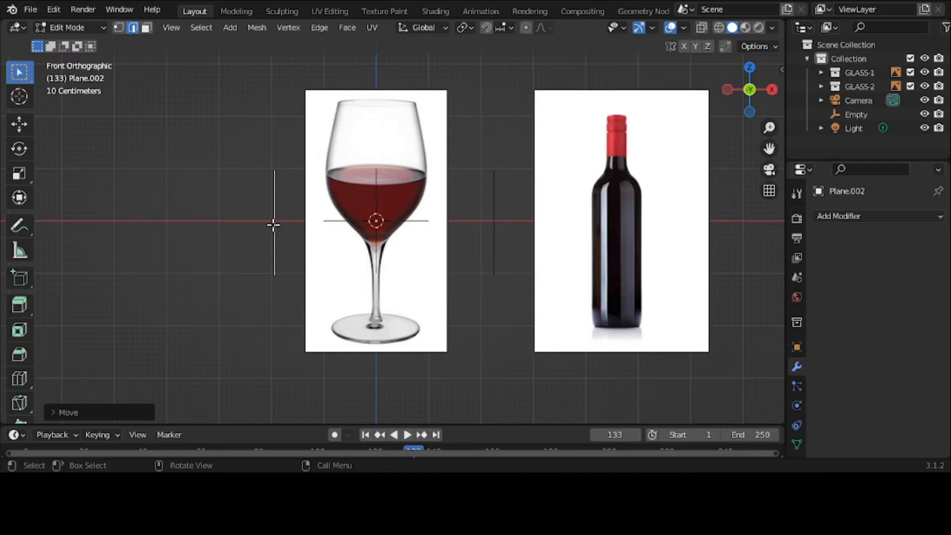
# - Try to scale the moved edge along the Z axis, and undo the scaling
pyautogui.press('s')
pyautogui.press('z')
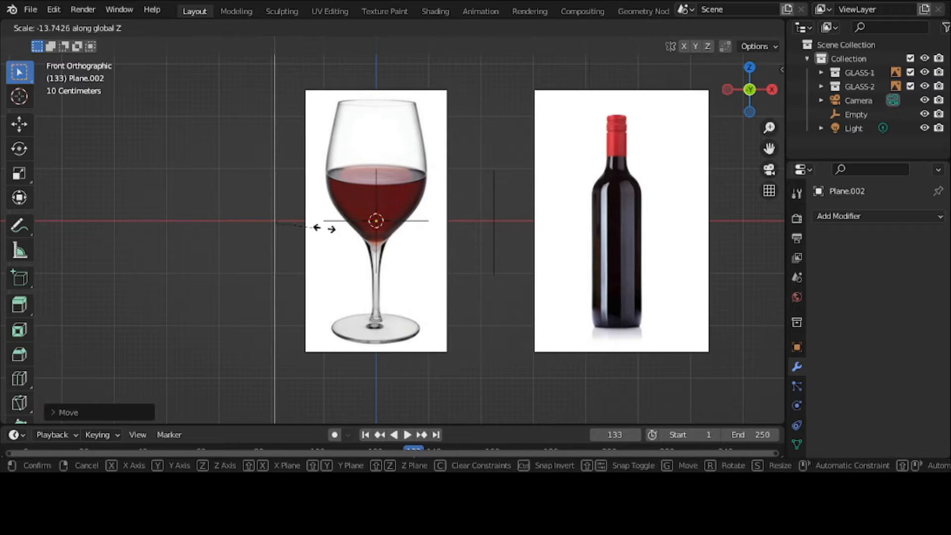
pyautogui.click(347, 228)
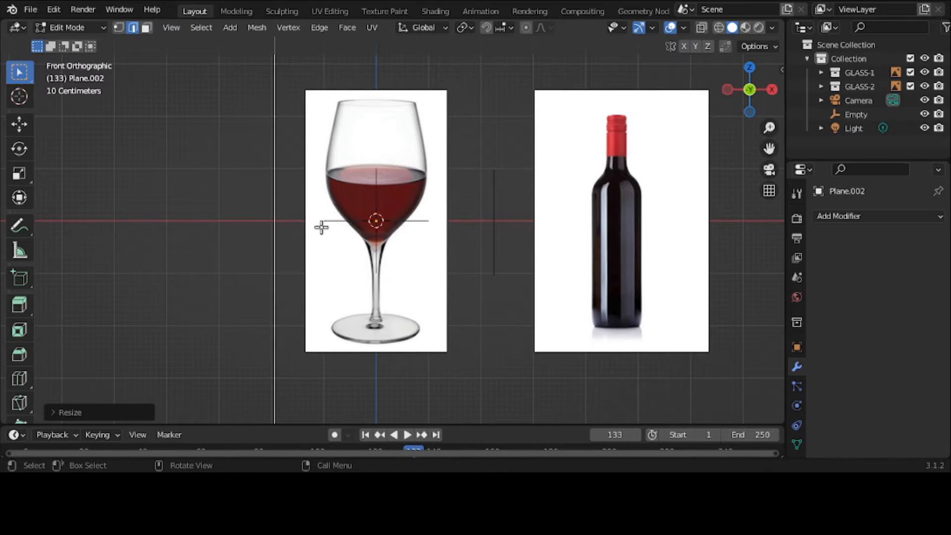
pyautogui.hotkey('ctrl', 'z')
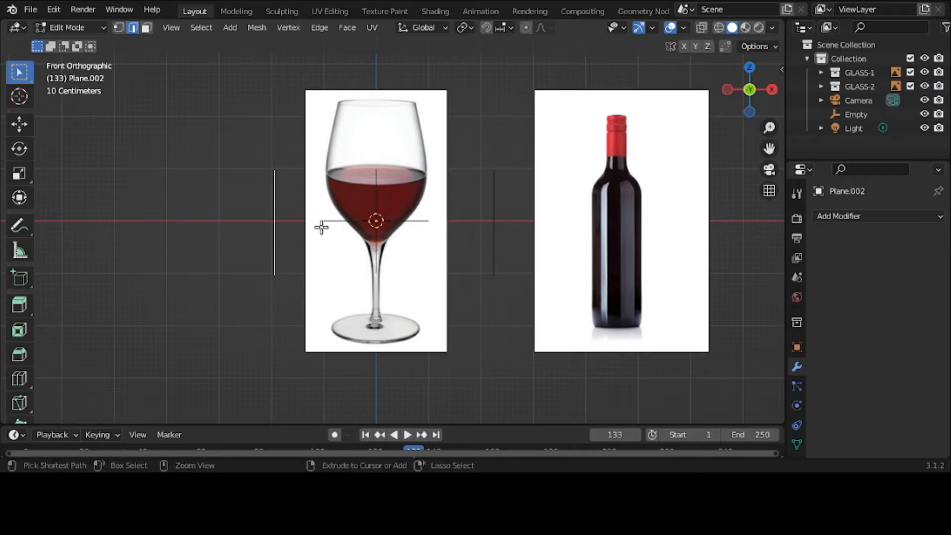
# - Scale the edge beside the wine glass along the Z axis until it spans about the full height of the image
pyautogui.press('s')
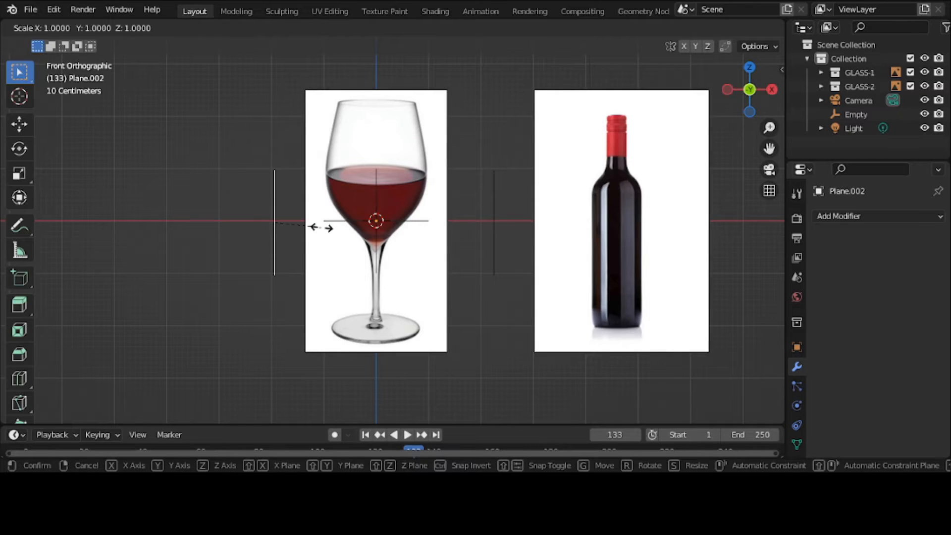
pyautogui.press('z')
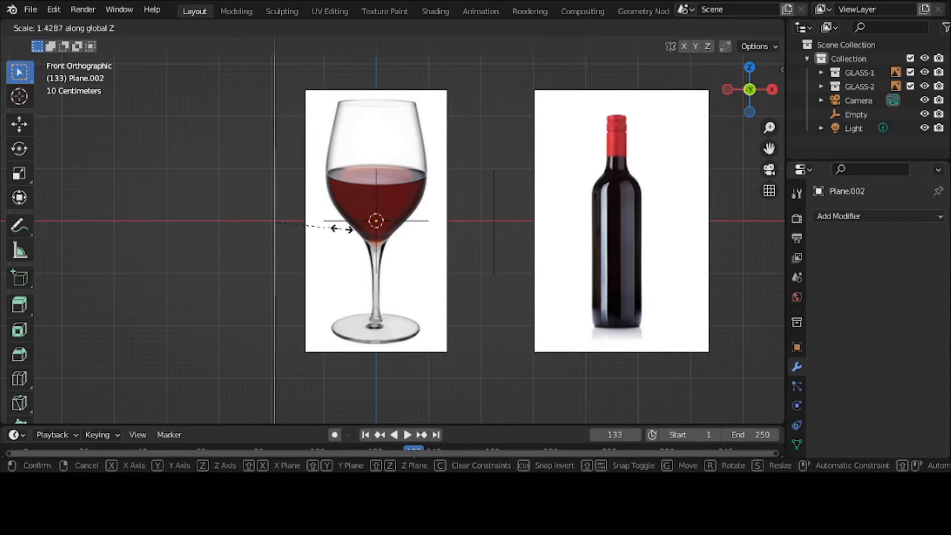
pyautogui.click(361, 227)
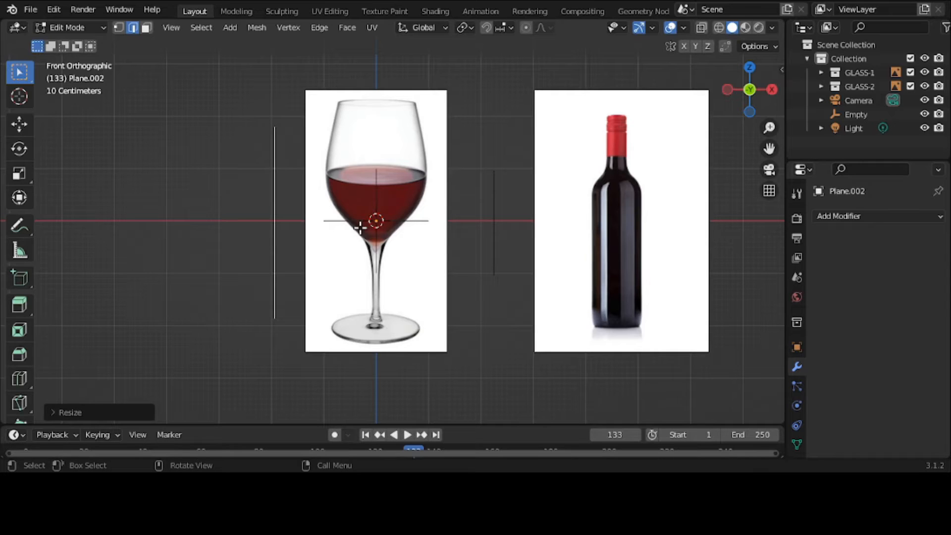
pyautogui.press('s')
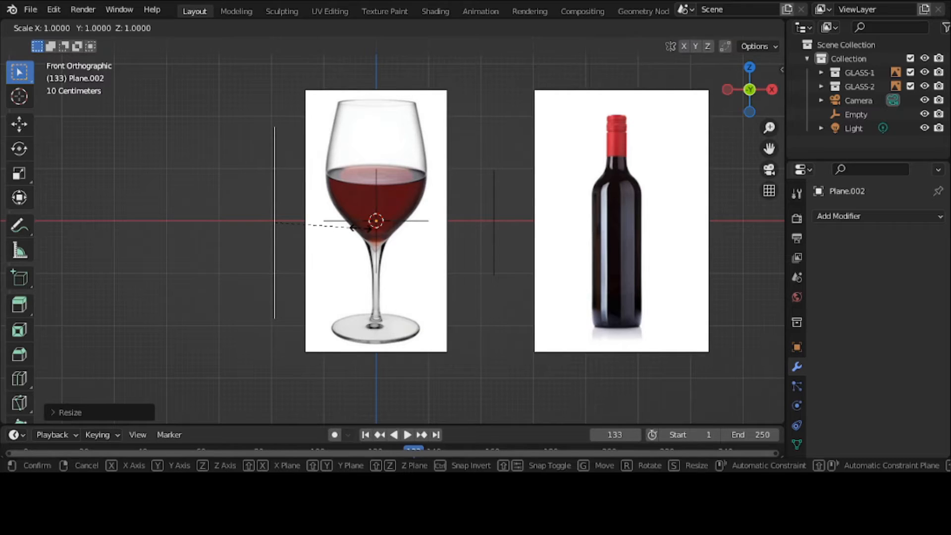
pyautogui.press('z')
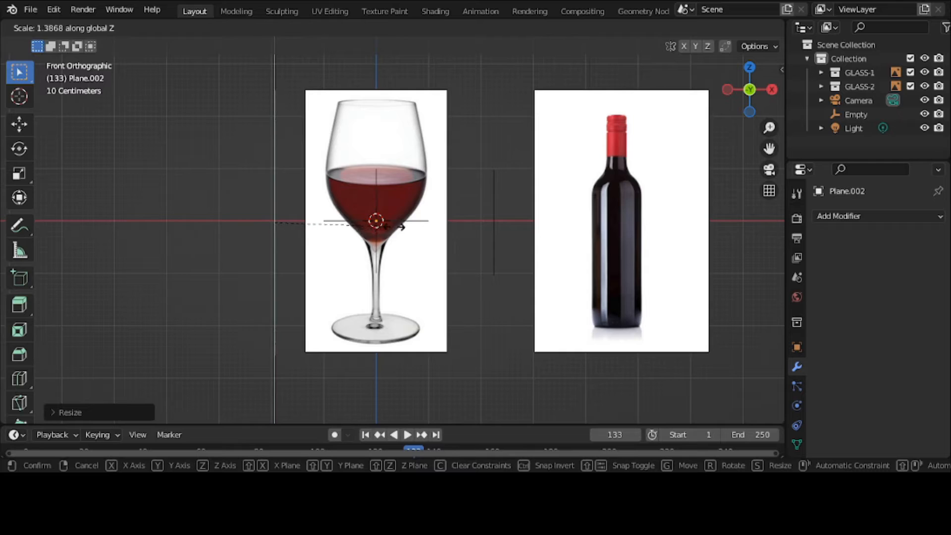
pyautogui.rightClick(392, 227)
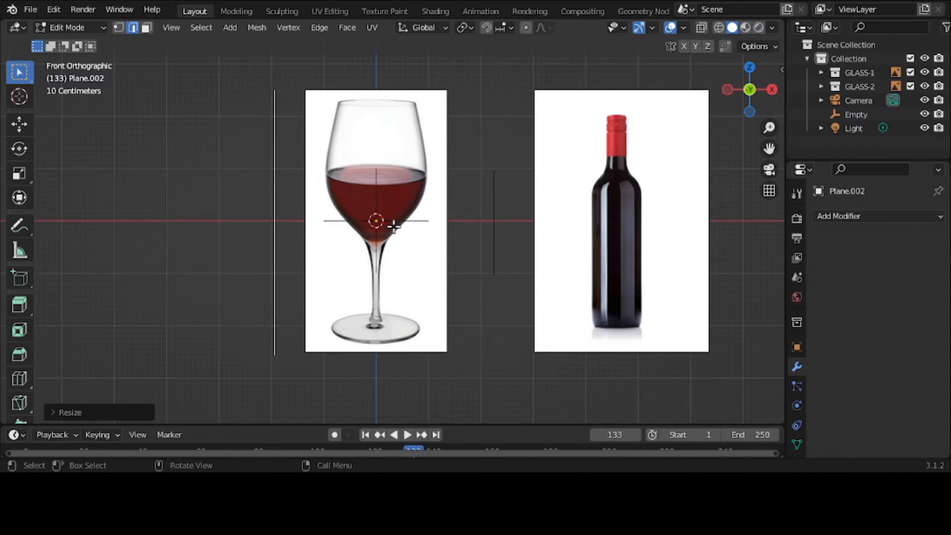
pyautogui.press('s')
pyautogui.rightClick(392, 227)
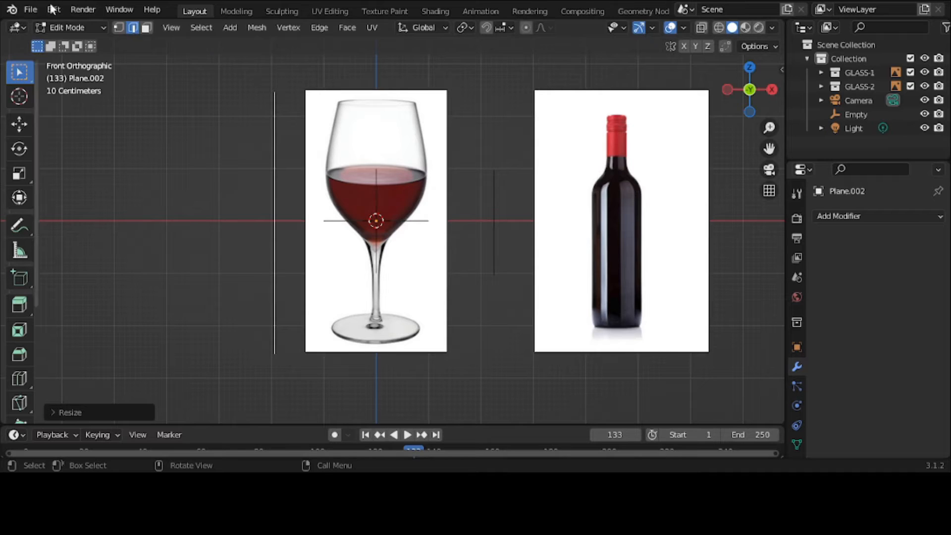
# - In Object Mode, scale the Plane.001 edge between the images along the Z axis by about 2.11
pyautogui.click(60, 28)
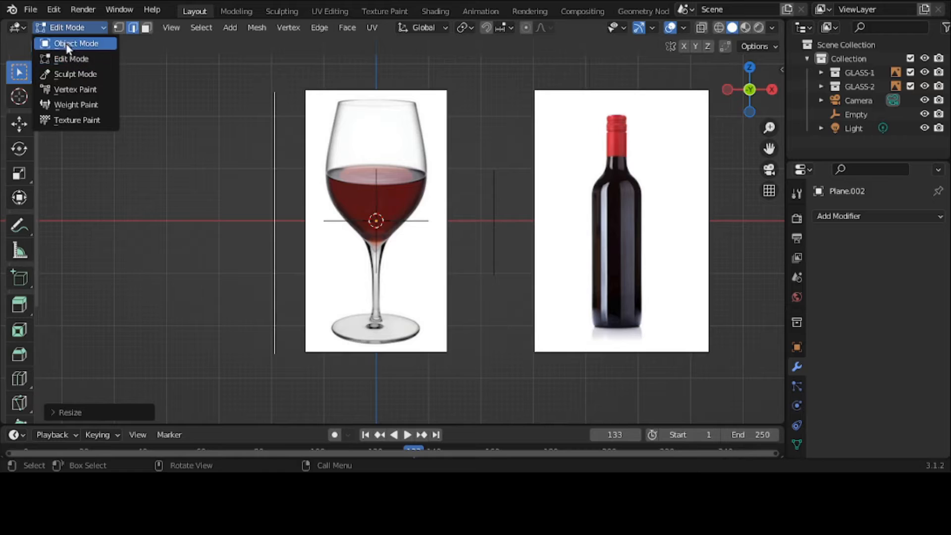
pyautogui.click(66, 44)
pyautogui.click(497, 231)
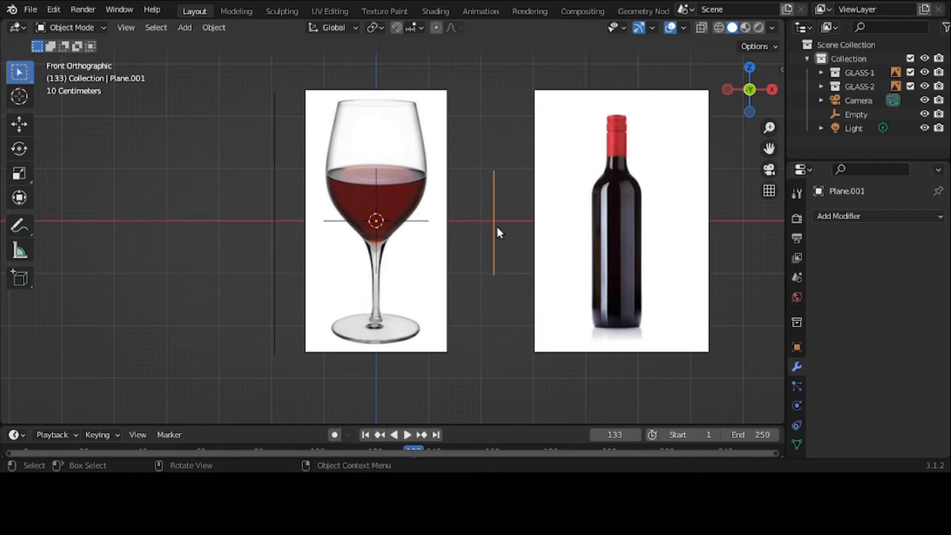
pyautogui.press('s')
pyautogui.press('z')
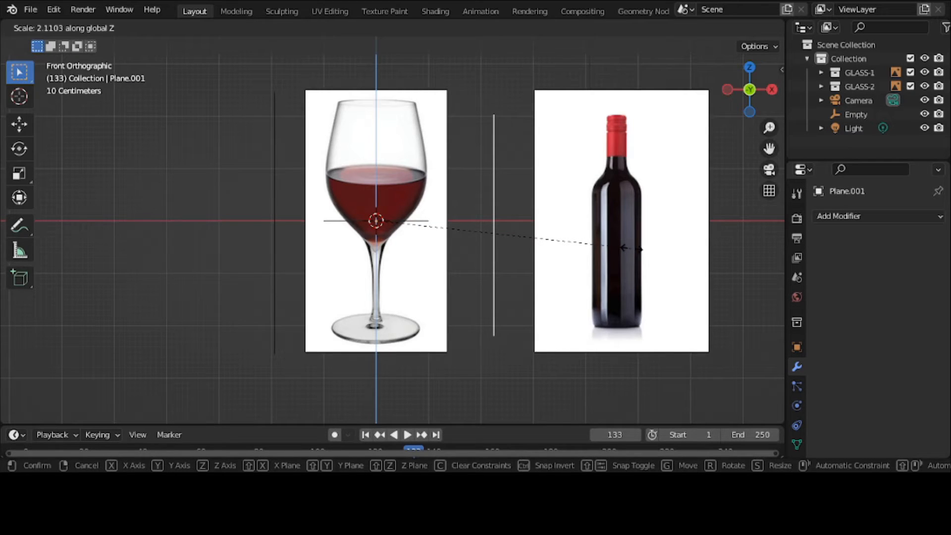
pyautogui.click(632, 247)
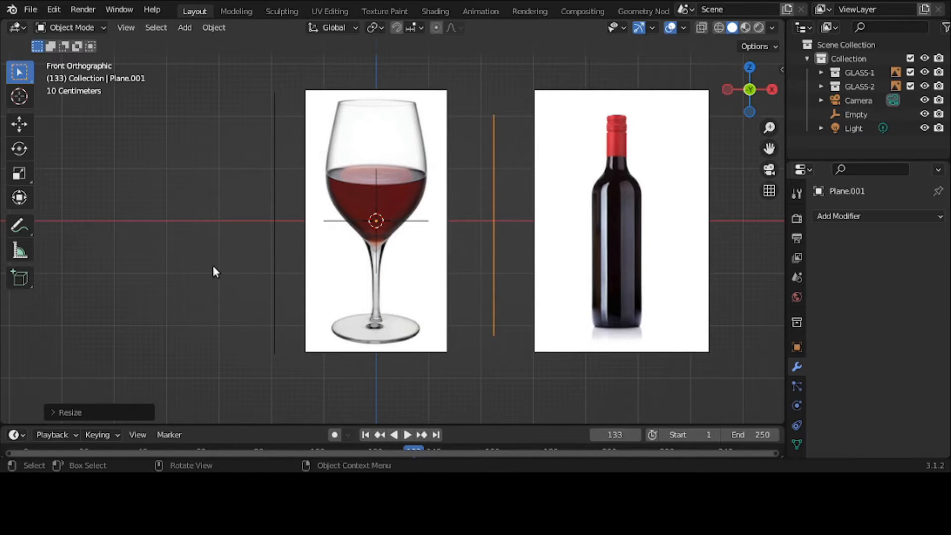
# - Enable opacity for the wine glass reference image and lower it to about 0.072
pyautogui.moveTo(213, 266); pyautogui.dragTo(254, 281, button='middle')
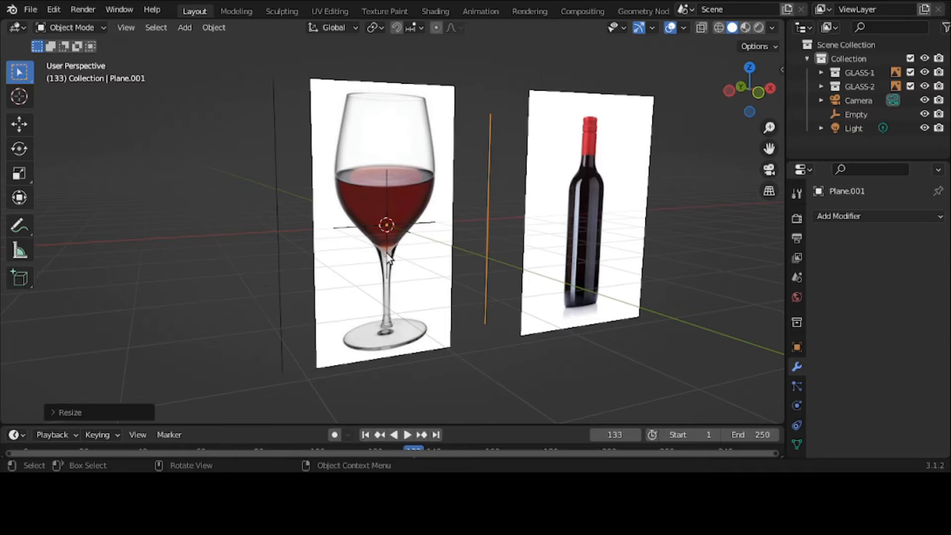
pyautogui.click(389, 287)
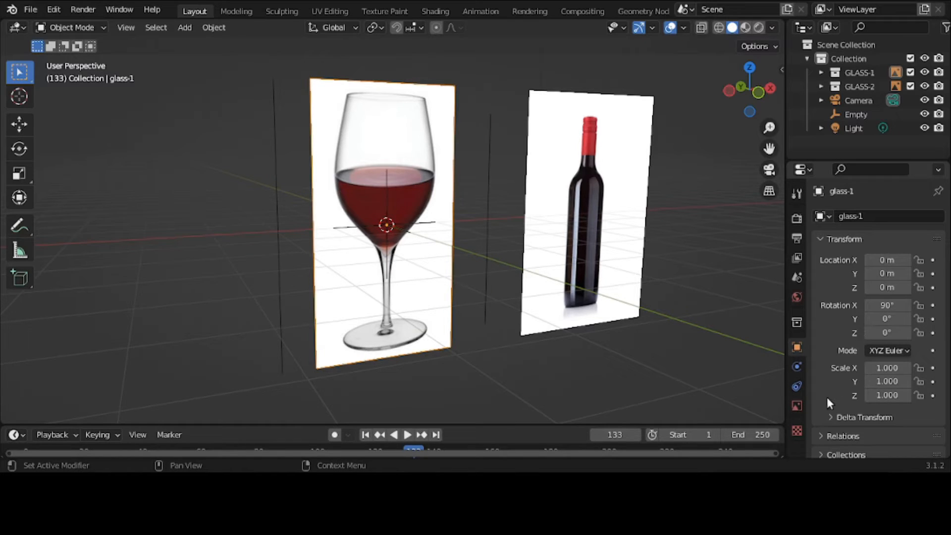
pyautogui.click(797, 406)
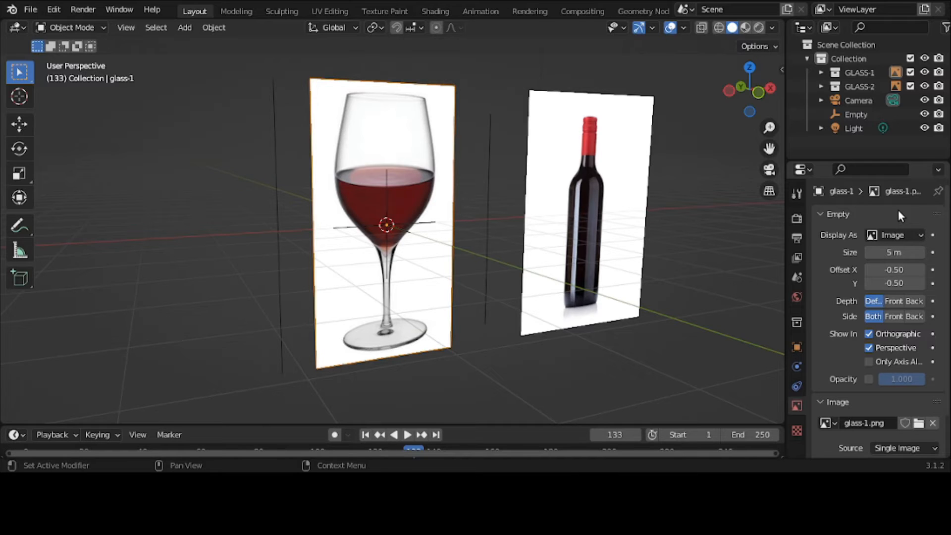
pyautogui.click(869, 378)
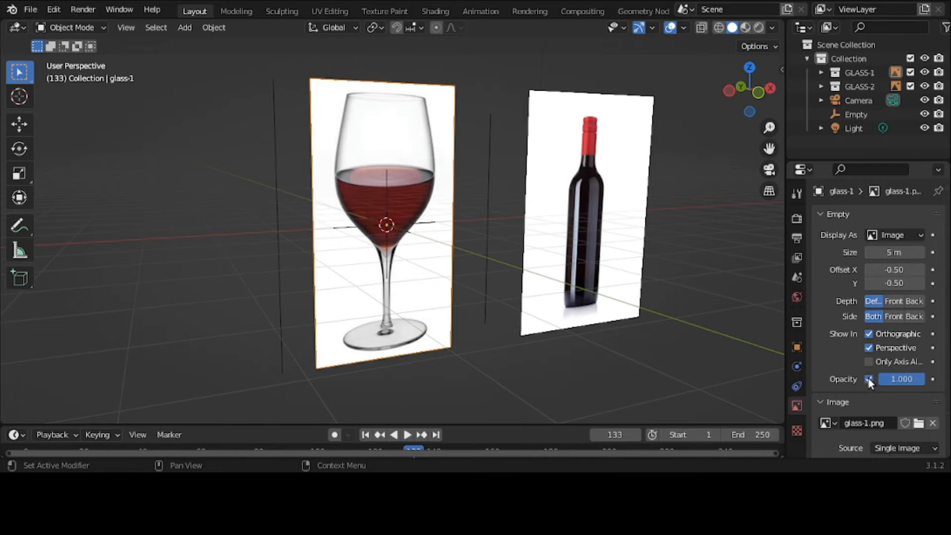
pyautogui.moveTo(915, 378); pyautogui.dragTo(871, 378)
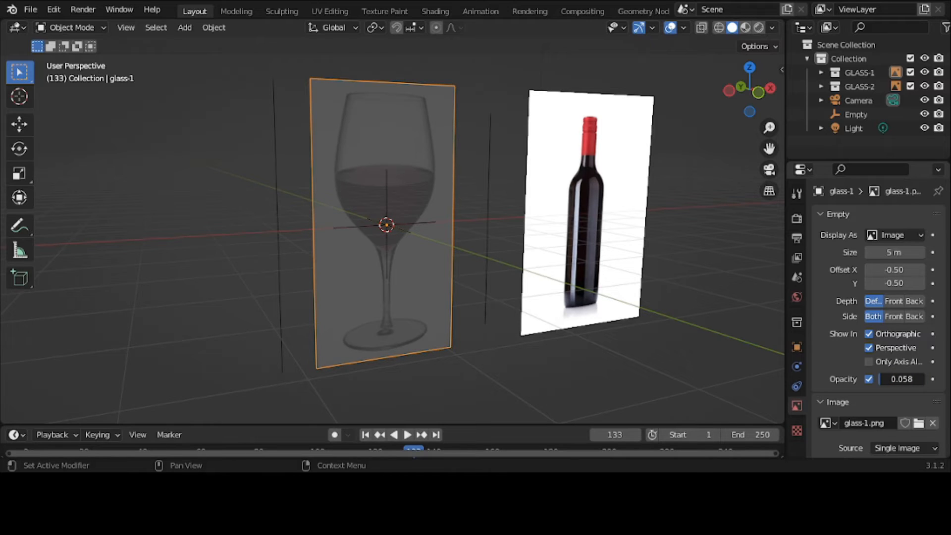
pyautogui.moveTo(871, 379); pyautogui.dragTo(881, 378)
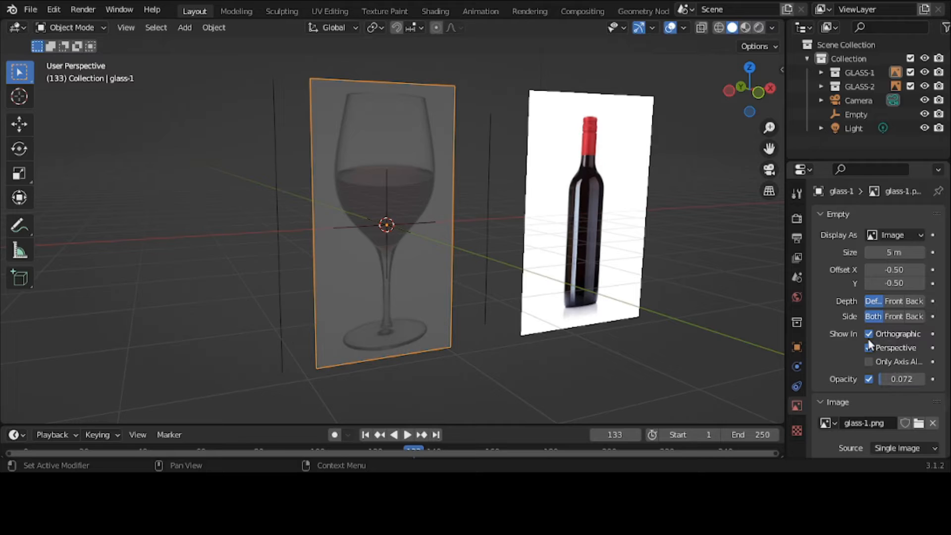
# - Enable opacity for the wine bottle reference image and set it to 0.072, matching the wine glass image
pyautogui.click(626, 274)
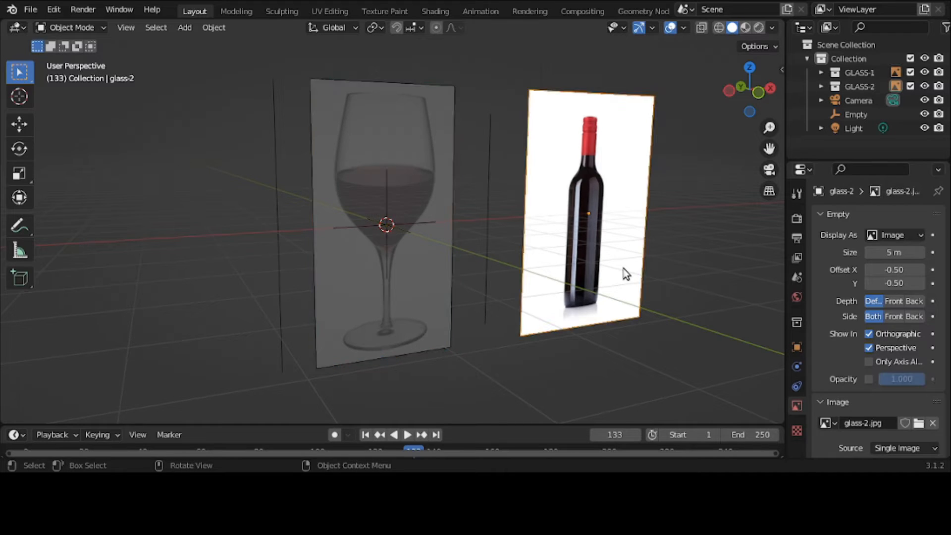
pyautogui.click(375, 253)
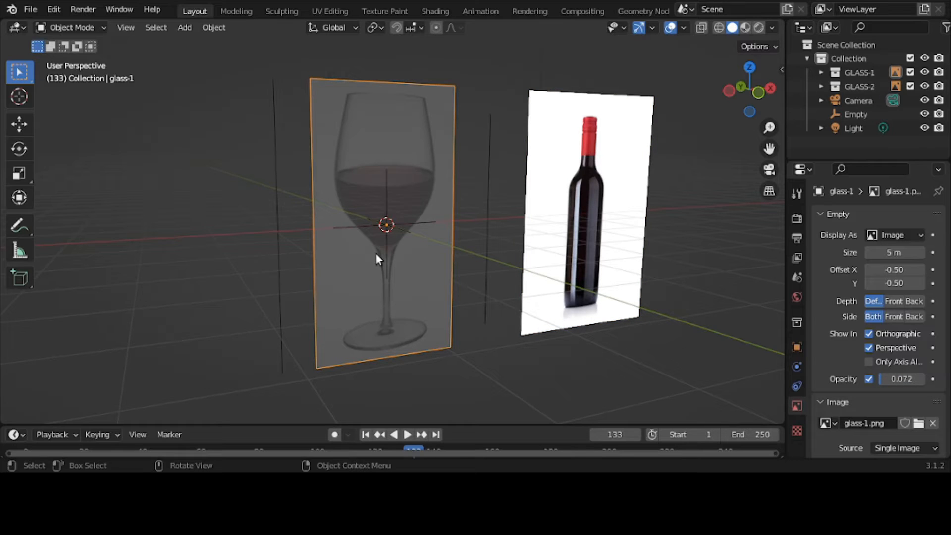
pyautogui.click(545, 240)
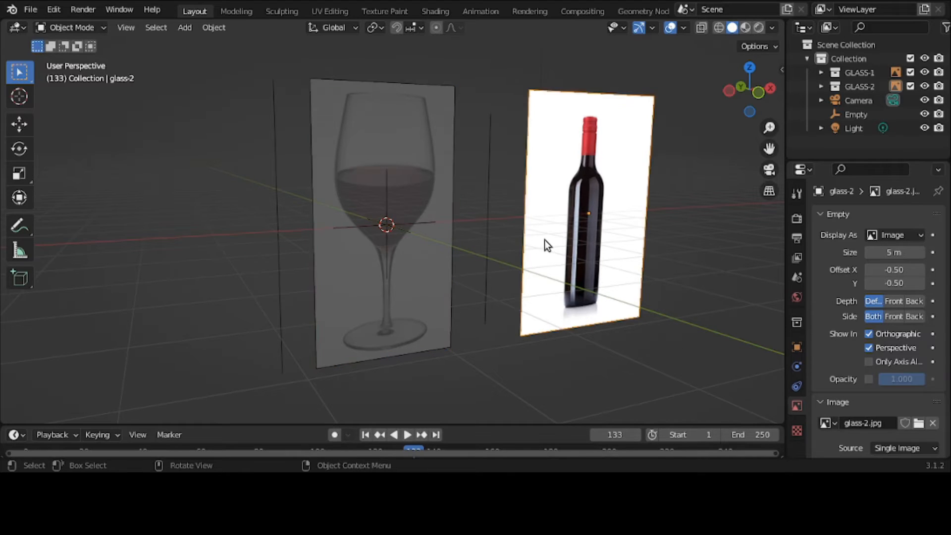
pyautogui.click(869, 380)
pyautogui.click(896, 380)
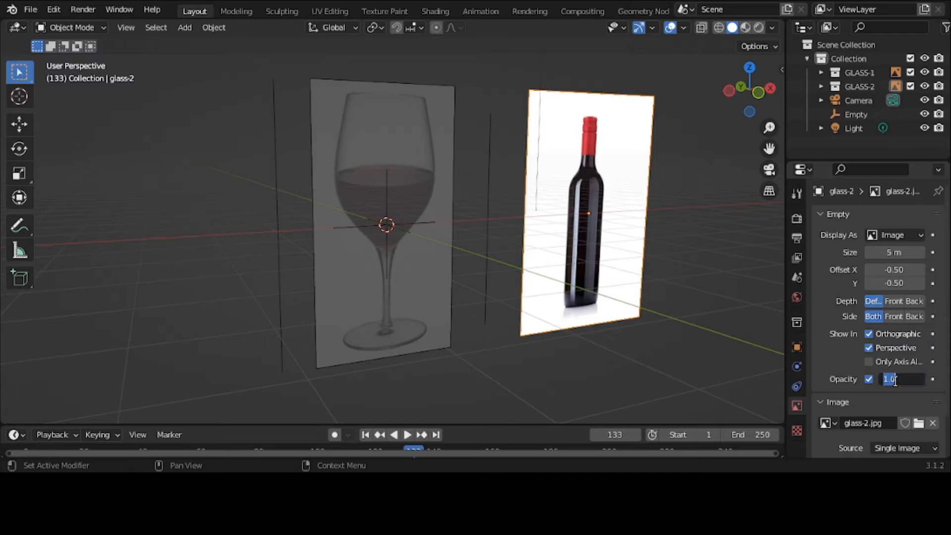
pyautogui.write('.072')
pyautogui.press('Return')
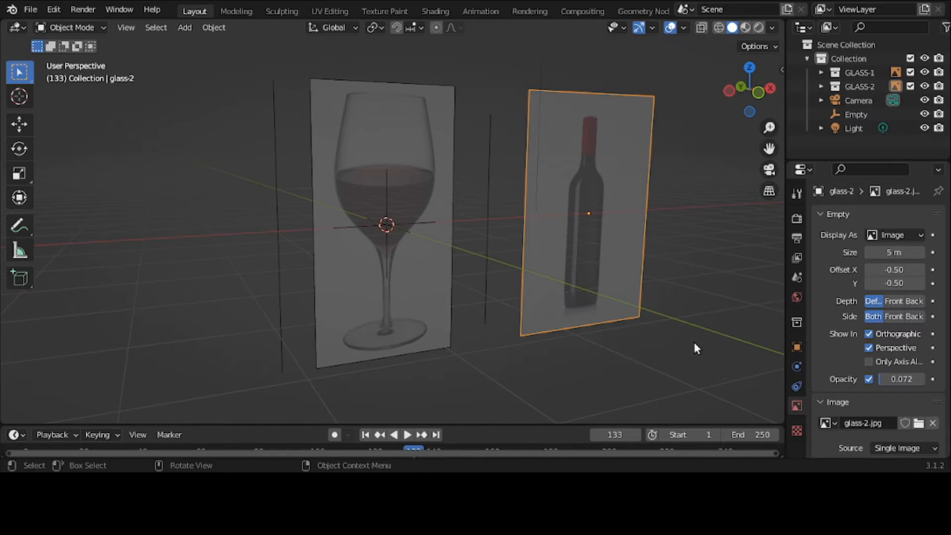
# - Select both profile edges and move them together along the negative Y axis to just in front of the reference images
pyautogui.moveTo(620, 342); pyautogui.dragTo(525, 366, button='middle')
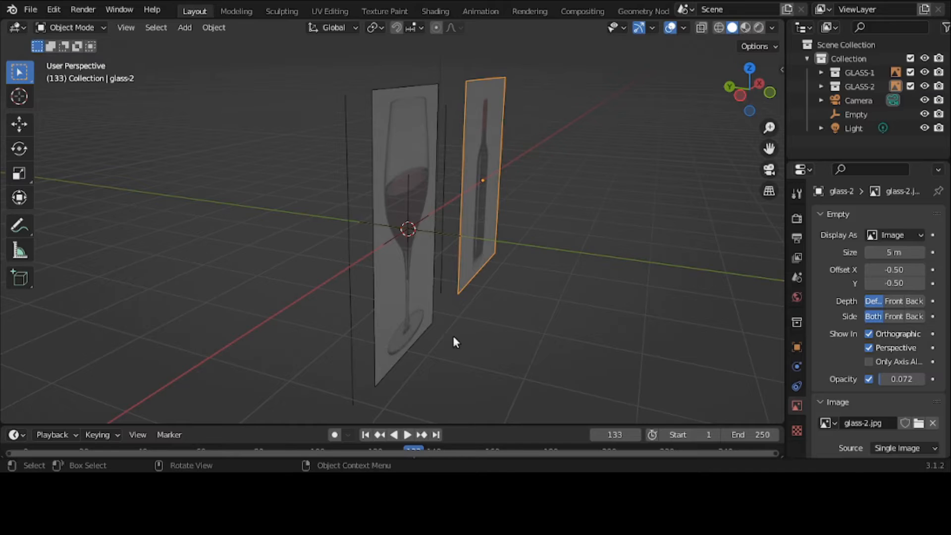
pyautogui.click(347, 278)
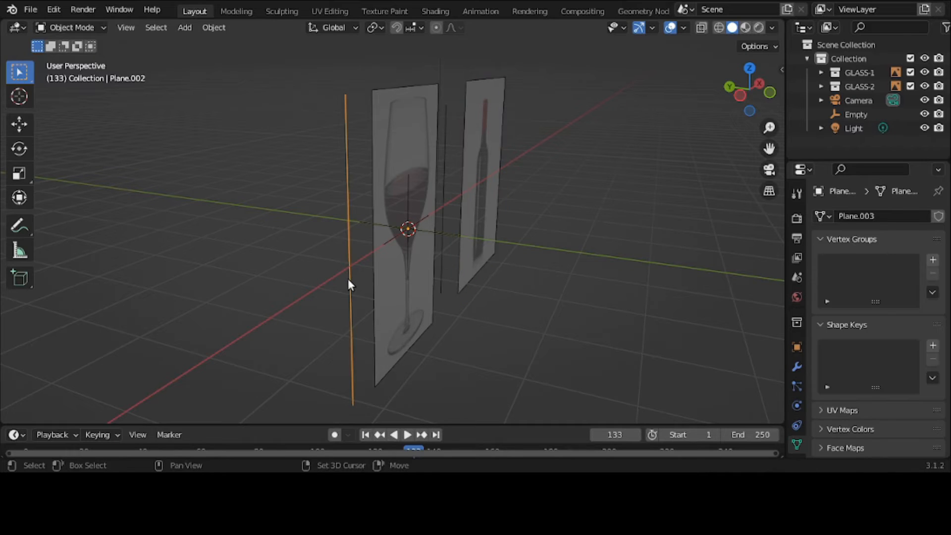
pyautogui.keyDown('shift'); pyautogui.click(452, 249); pyautogui.keyUp('shift')
pyautogui.click(445, 238)
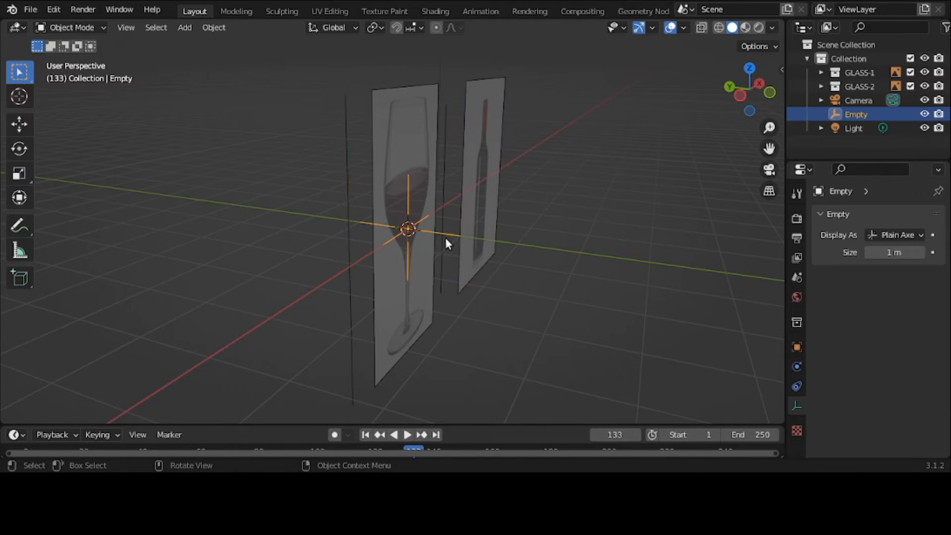
pyautogui.click(442, 203)
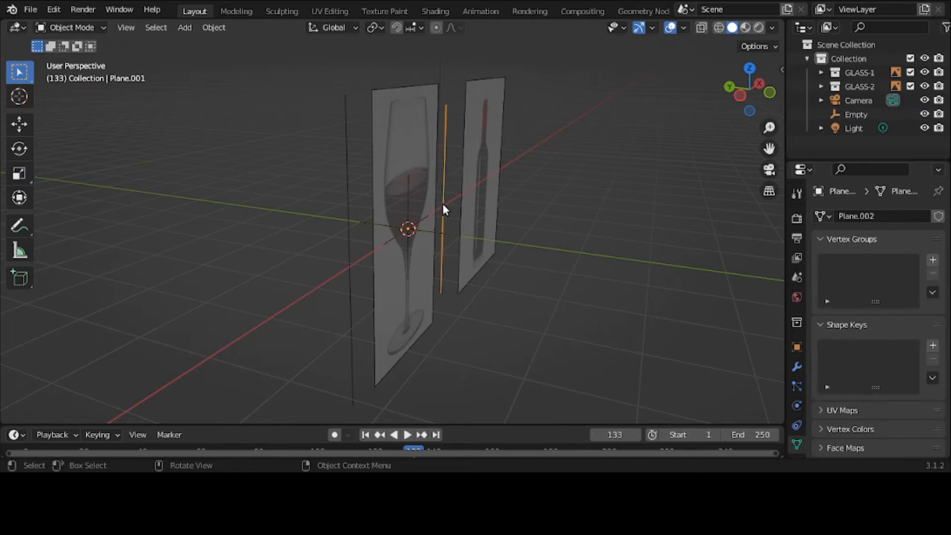
pyautogui.keyDown('shift'); pyautogui.click(348, 219); pyautogui.keyUp('shift')
pyautogui.moveTo(349, 221); pyautogui.dragTo(375, 228, button='middle')
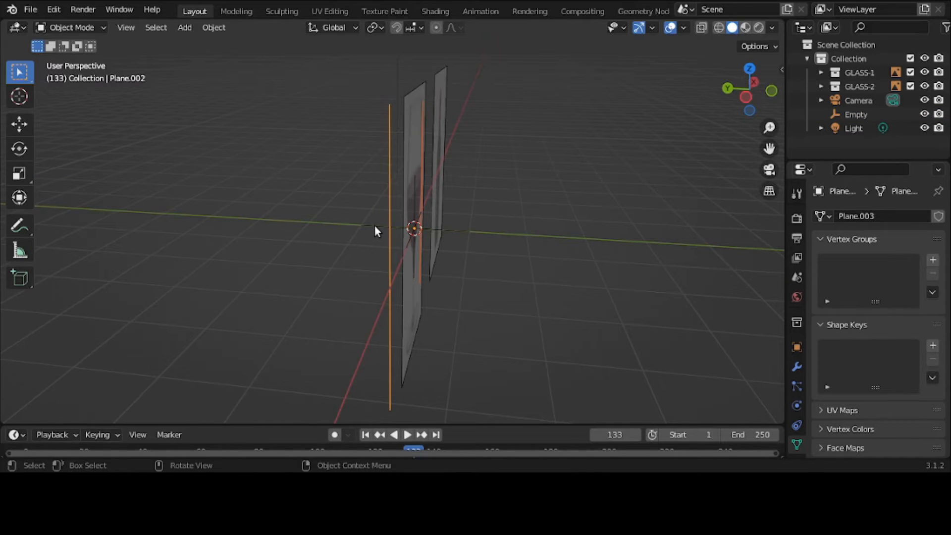
pyautogui.press('g')
pyautogui.press('y')
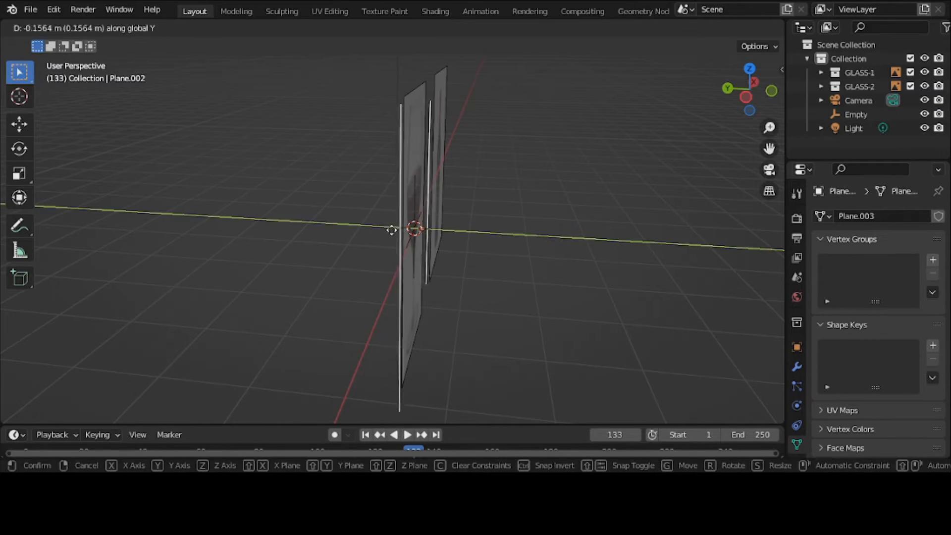
pyautogui.click(397, 233)
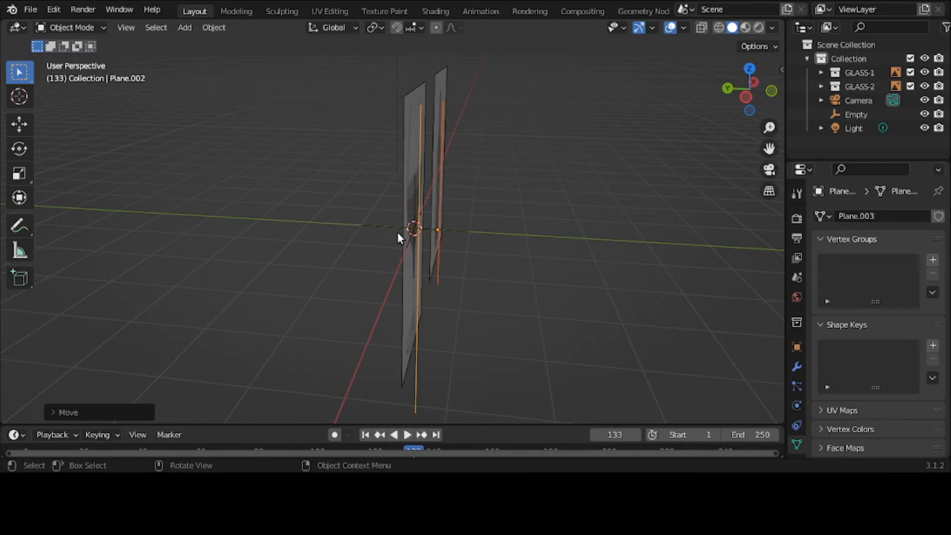
# - Move the wine glass profile edge about 0.88 m along the X axis so it sits just beside the glass outline
pyautogui.press('`')
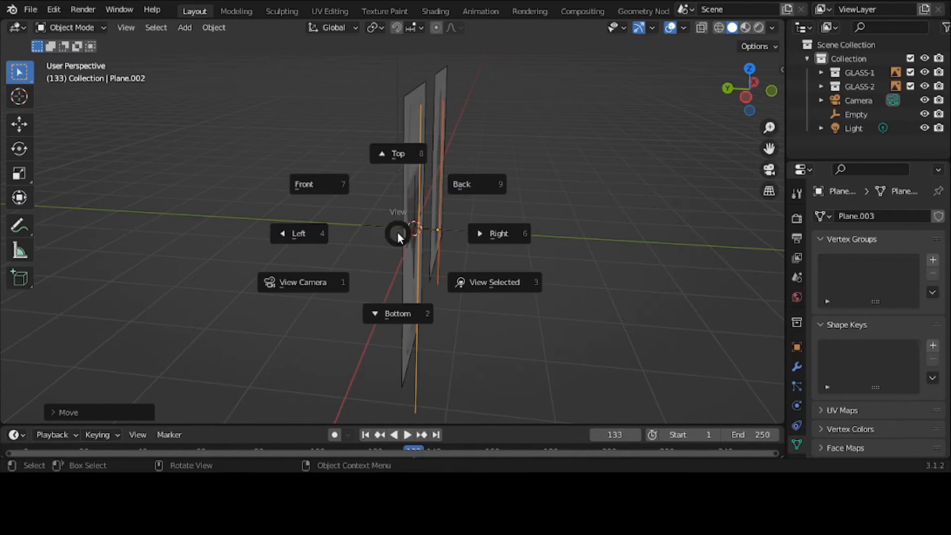
pyautogui.click(329, 186)
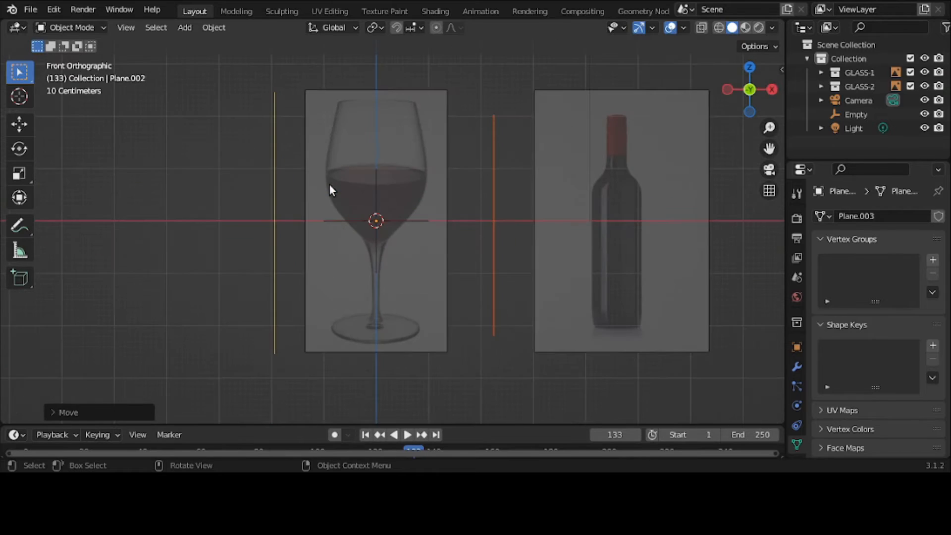
pyautogui.click(282, 213)
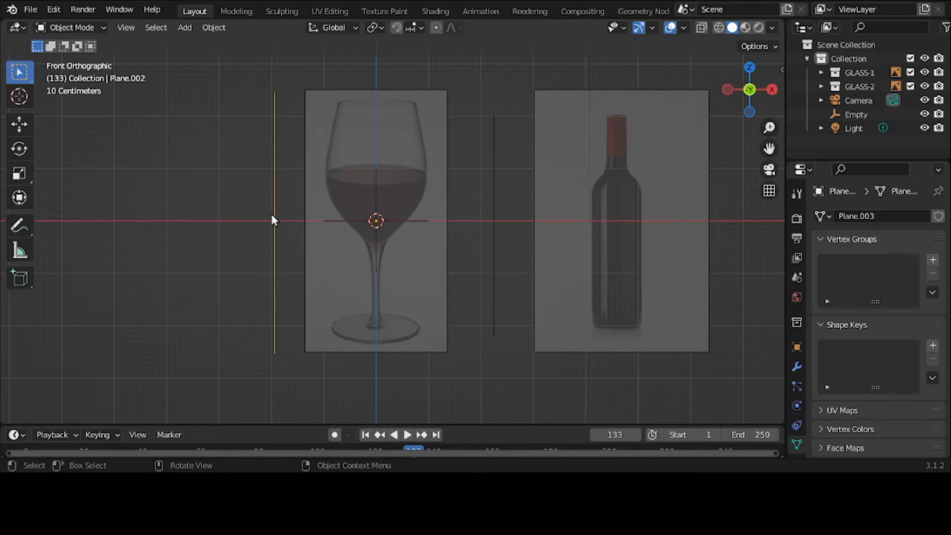
pyautogui.press('g')
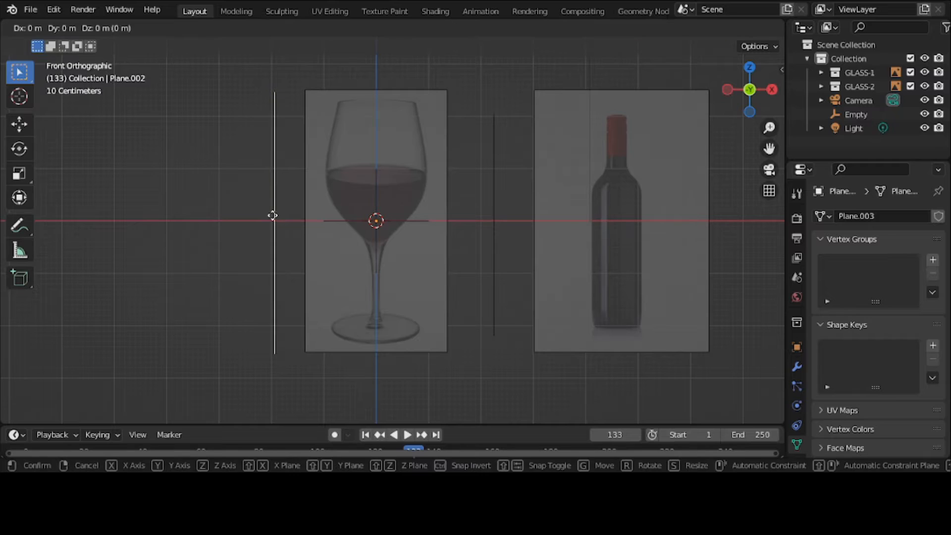
pyautogui.press('x')
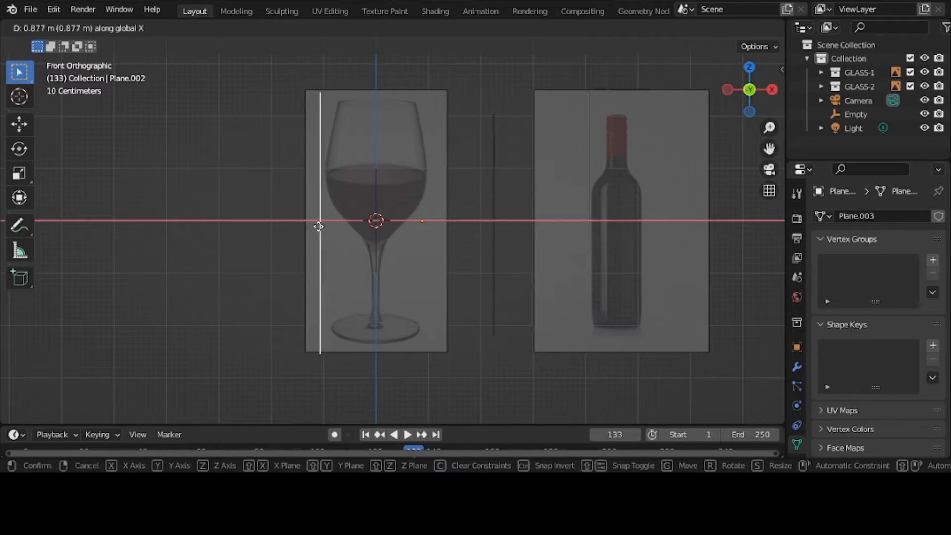
pyautogui.click(319, 227)
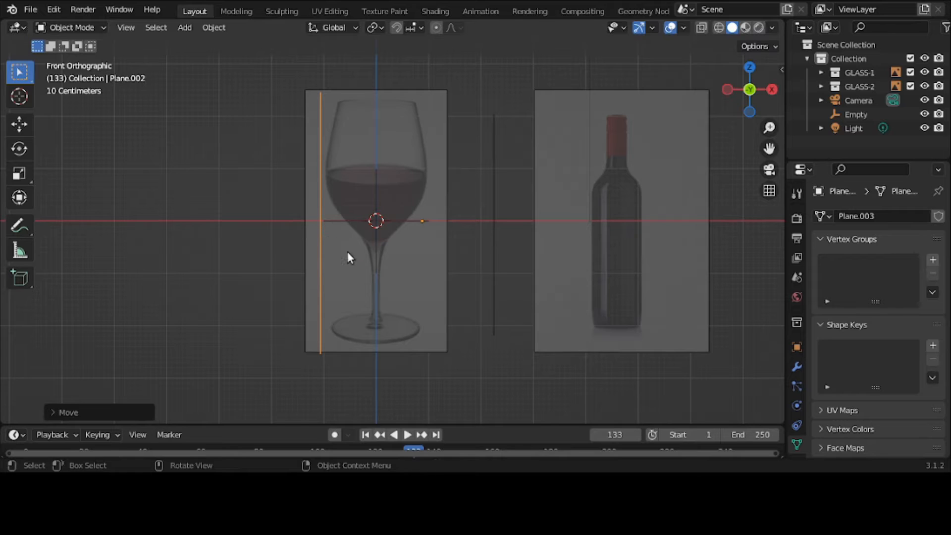
# - Scale the wine glass profile edge along the Z axis by about 0.94 to match the glass height
pyautogui.press('s')
pyautogui.press('z')
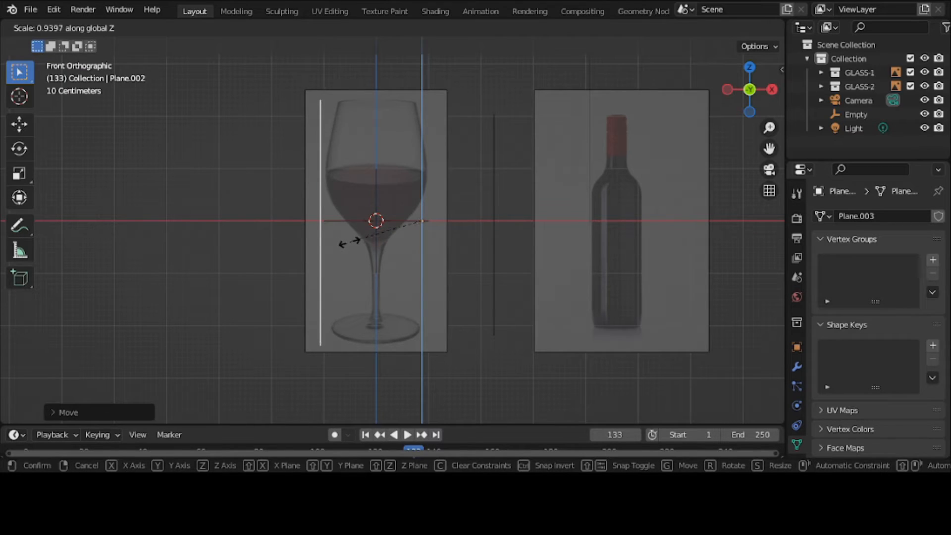
pyautogui.click(350, 242)
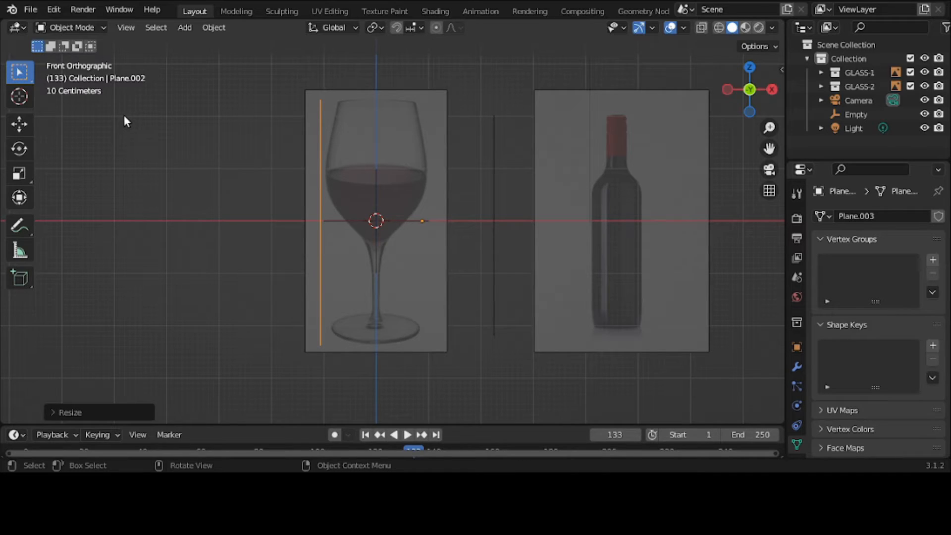
# - In Edit Mode, subdivide the wine glass profile edge with 10 cuts
pyautogui.click(82, 30)
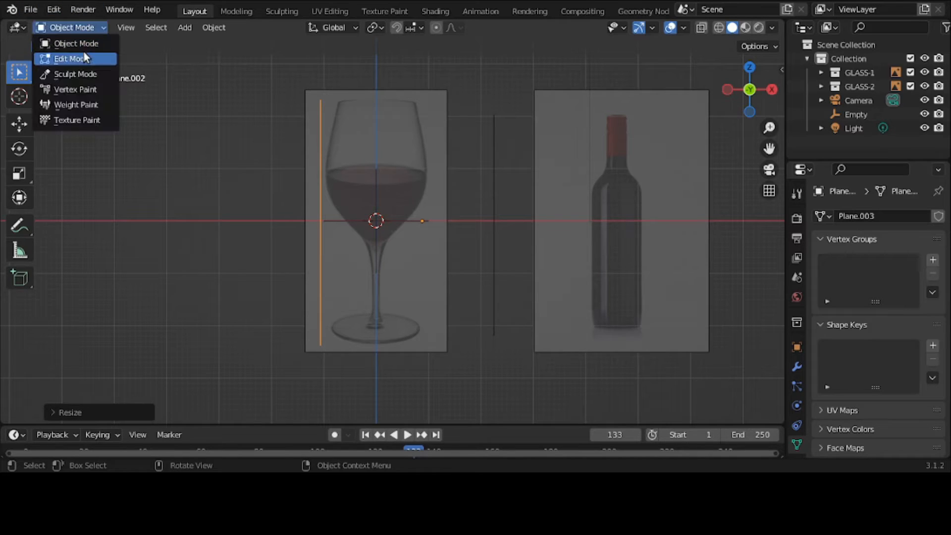
pyautogui.click(84, 53)
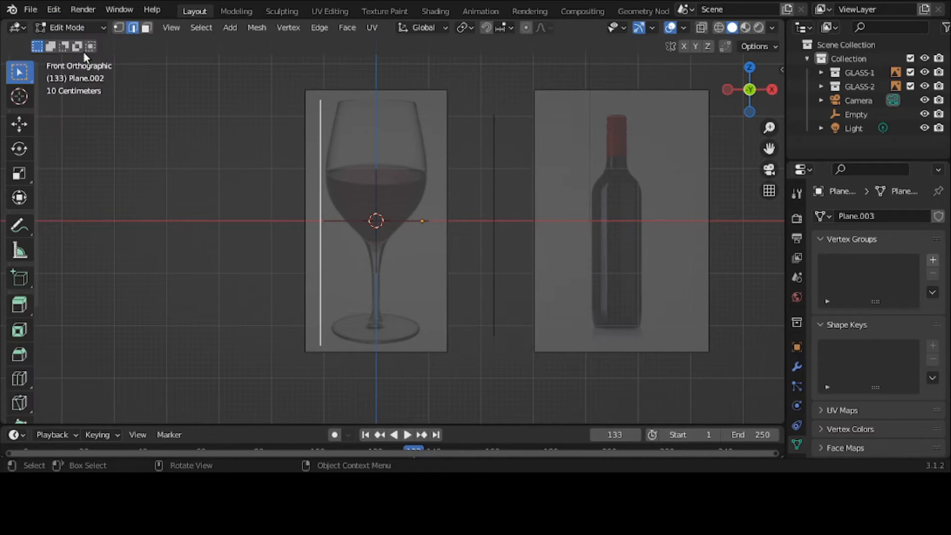
pyautogui.rightClick(254, 165)
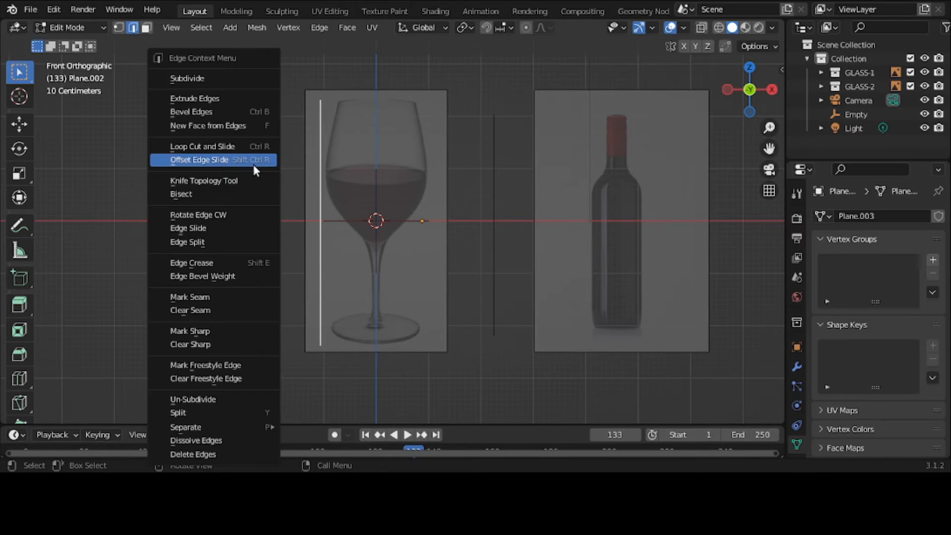
pyautogui.click(245, 77)
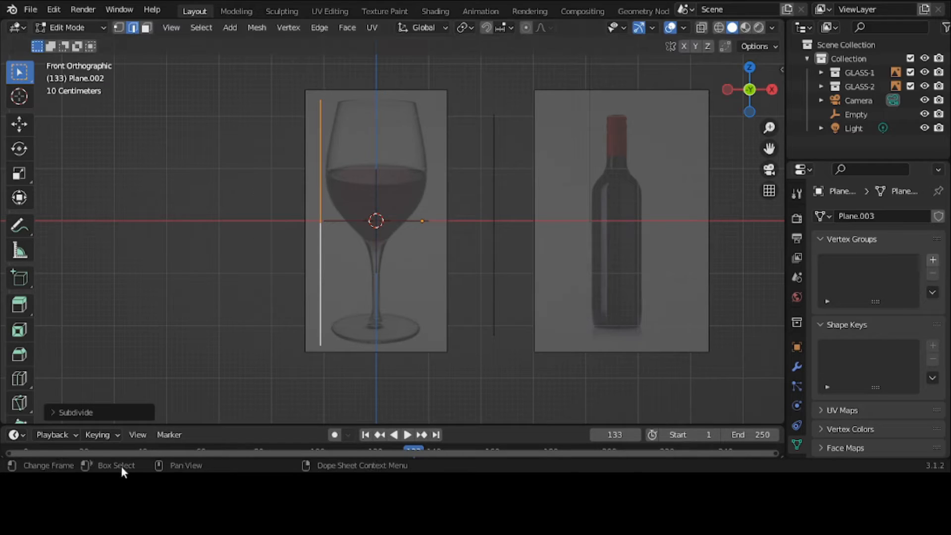
pyautogui.click(57, 413)
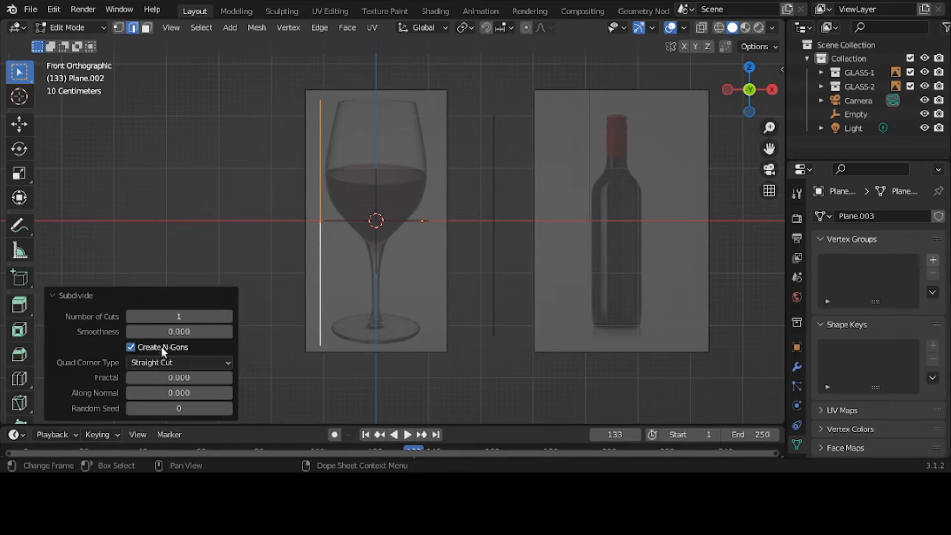
pyautogui.click(228, 317)
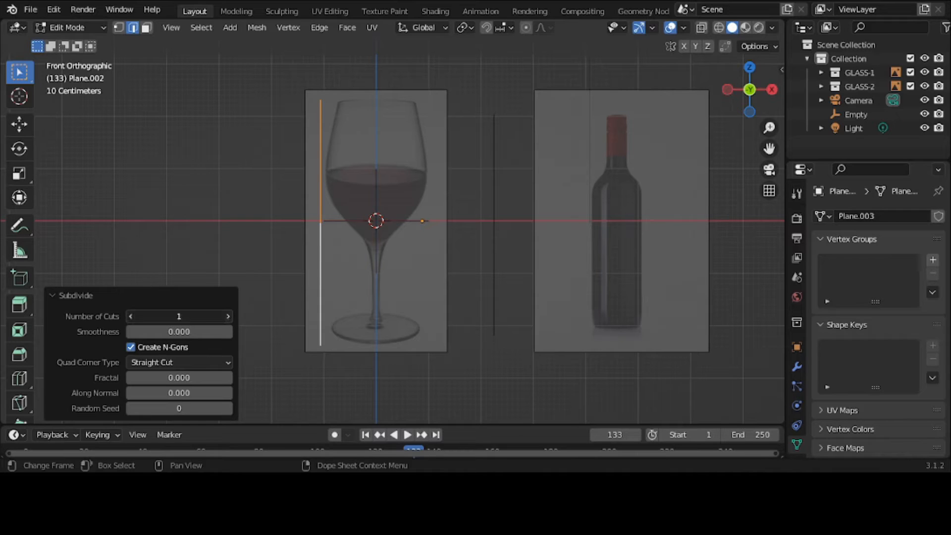
pyautogui.click(228, 317)
pyautogui.click(228, 317)
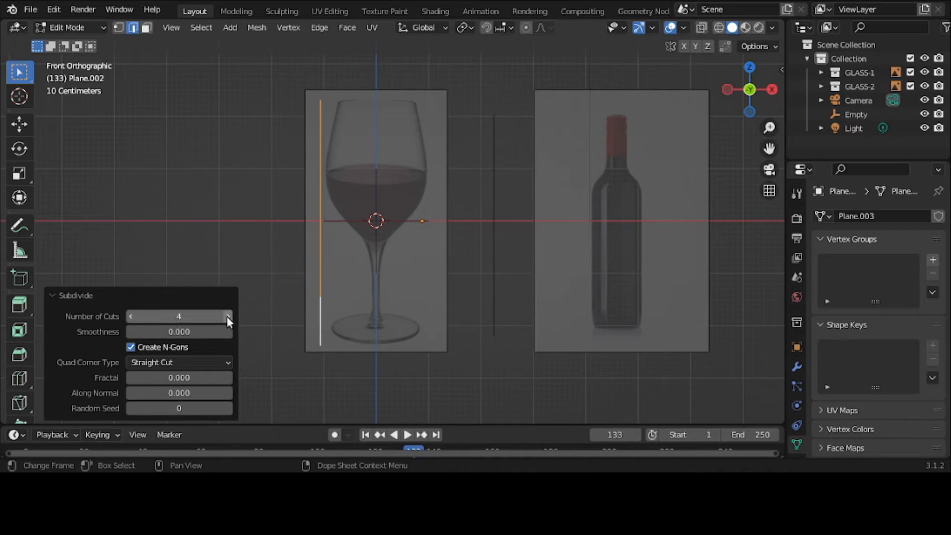
pyautogui.click(227, 316)
pyautogui.click(228, 316)
pyautogui.click(228, 316)
pyautogui.click(228, 316)
pyautogui.click(227, 316)
pyautogui.click(228, 316)
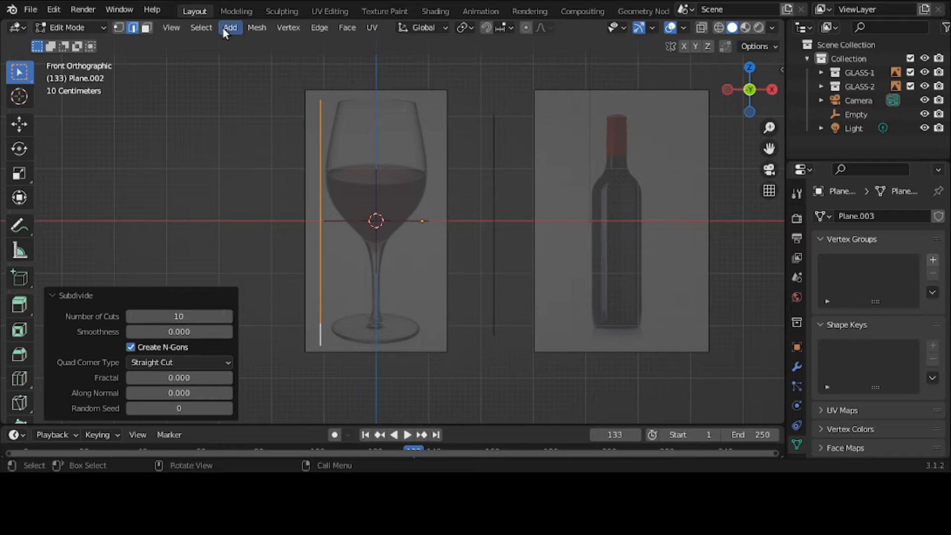
# - In vertex selection mode, move the profile's lowest vertex about 0.277 m along X and 0.354 m along Z, onto the glass foot's rim
pyautogui.click(119, 28)
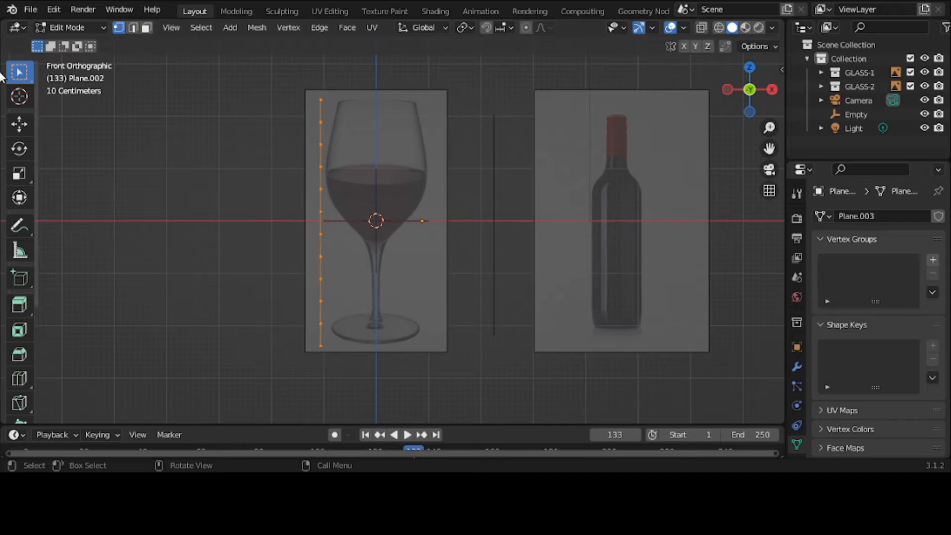
pyautogui.scroll(1, 196, 177)
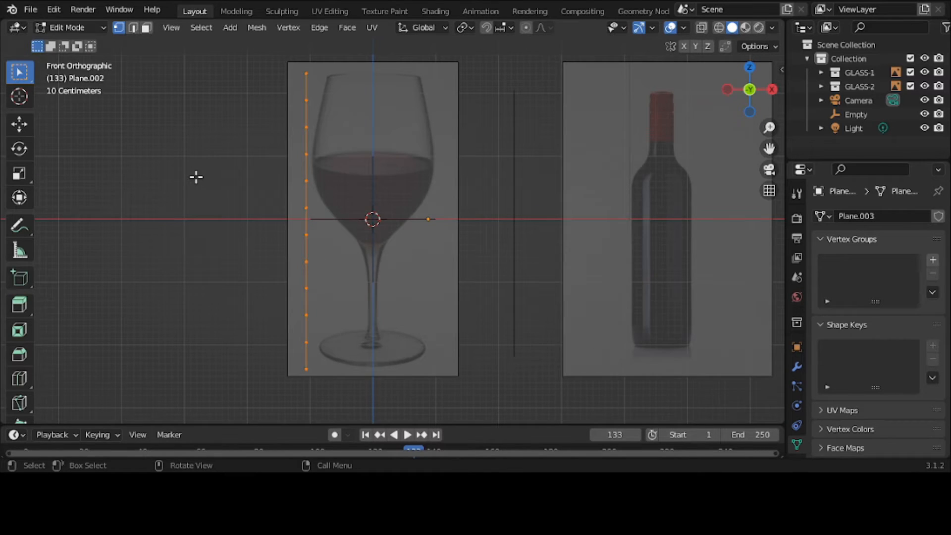
pyautogui.click(301, 380)
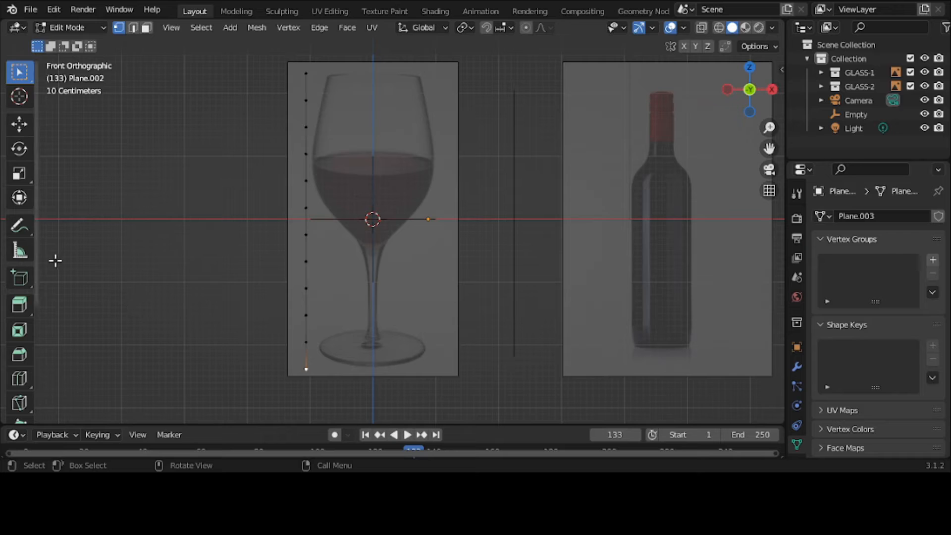
pyautogui.click(19, 124)
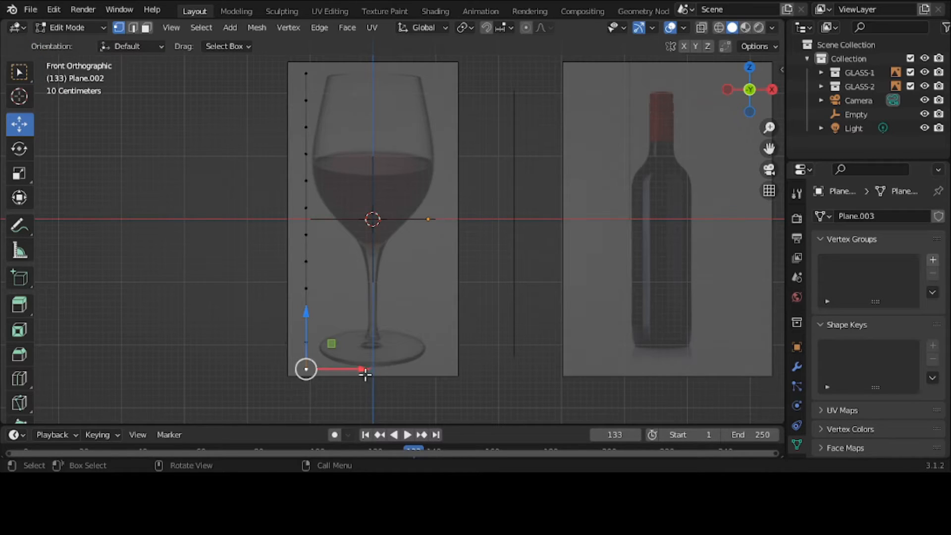
pyautogui.moveTo(359, 373); pyautogui.dragTo(379, 375)
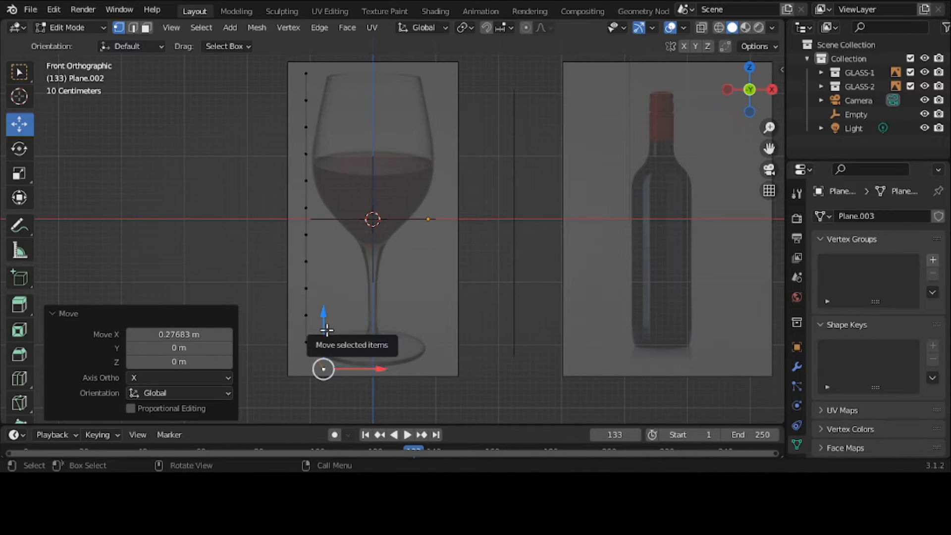
pyautogui.moveTo(323, 319); pyautogui.dragTo(326, 306)
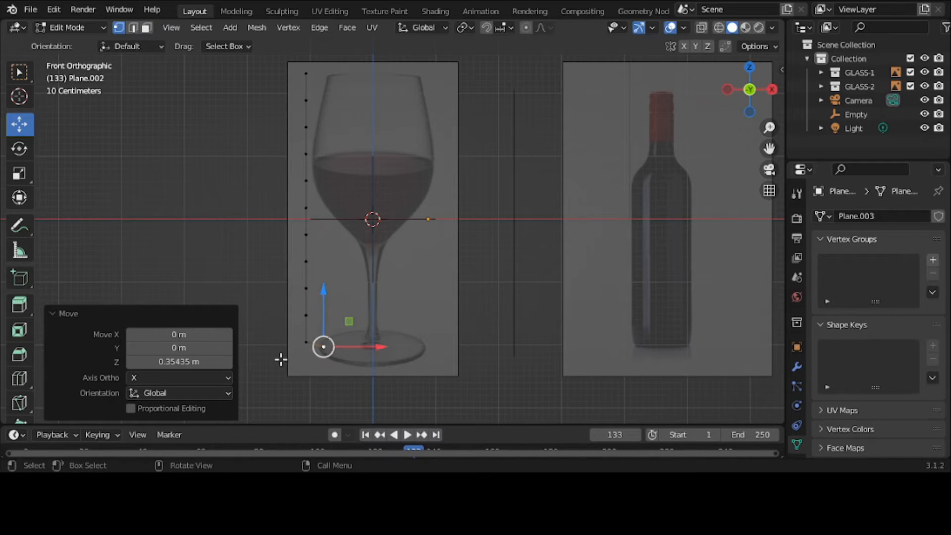
# - Move the profile's second-lowest vertex along X onto the glass foot beside the stem base, lowering it about 0.066 m along Z
pyautogui.click(306, 342)
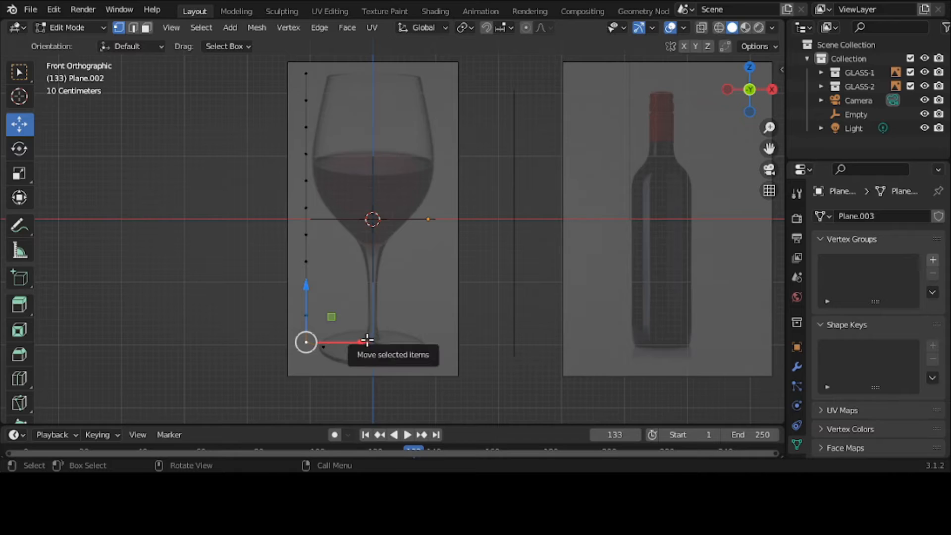
pyautogui.moveTo(365, 342); pyautogui.dragTo(404, 346)
pyautogui.press('g')
pyautogui.press('z')
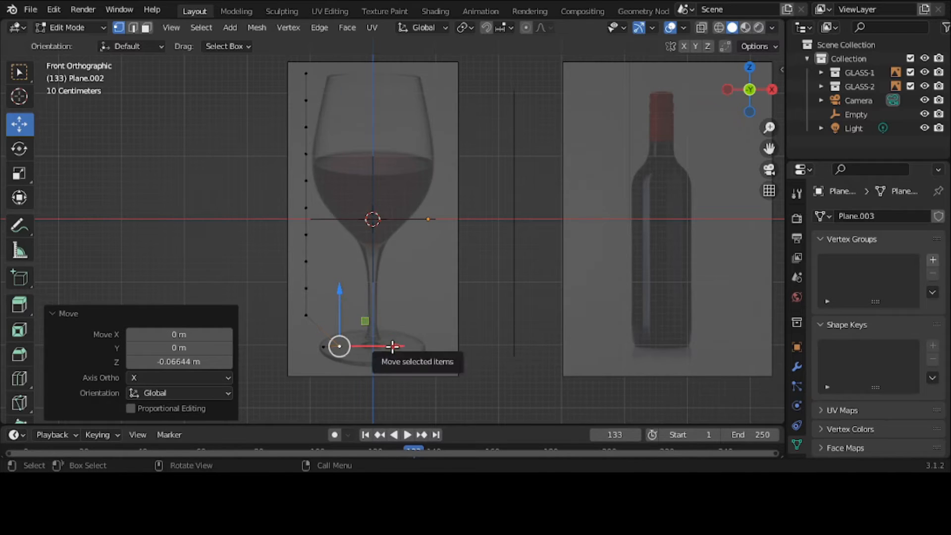
pyautogui.moveTo(391, 343); pyautogui.dragTo(415, 352)
# - Move the next profile vertex about 0.974 m along X onto the lower stem, and shift the vertex above it partway toward the stem
pyautogui.click(306, 315)
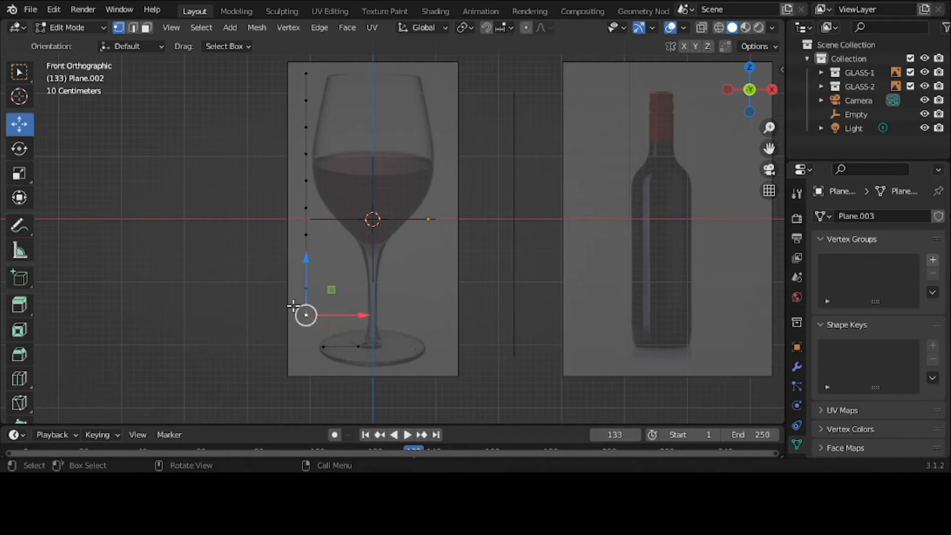
pyautogui.moveTo(357, 317); pyautogui.dragTo(420, 331)
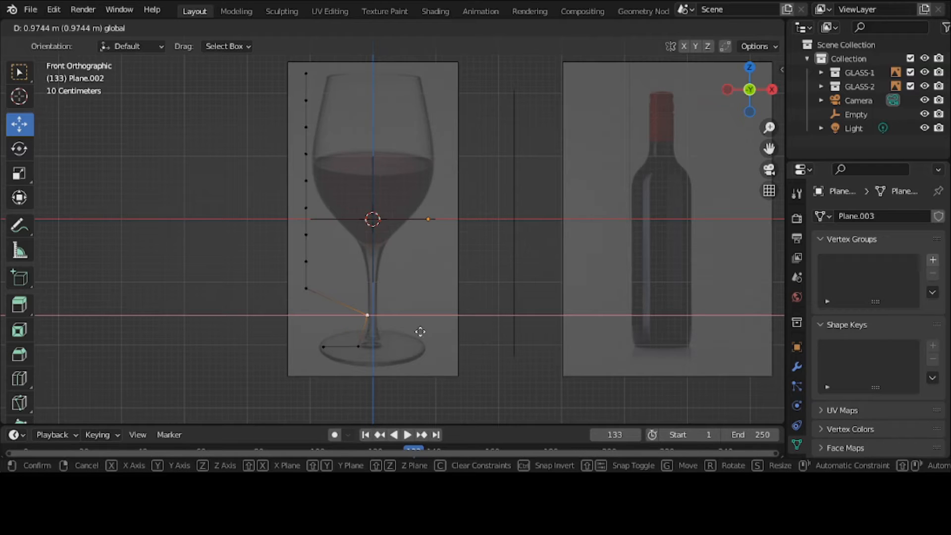
pyautogui.moveTo(420, 332); pyautogui.dragTo(420, 332)
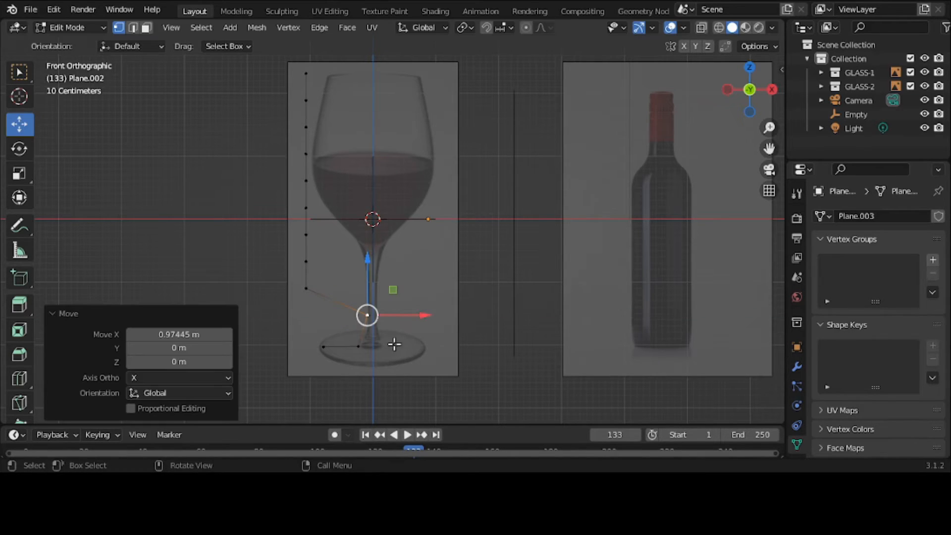
pyautogui.click(282, 291)
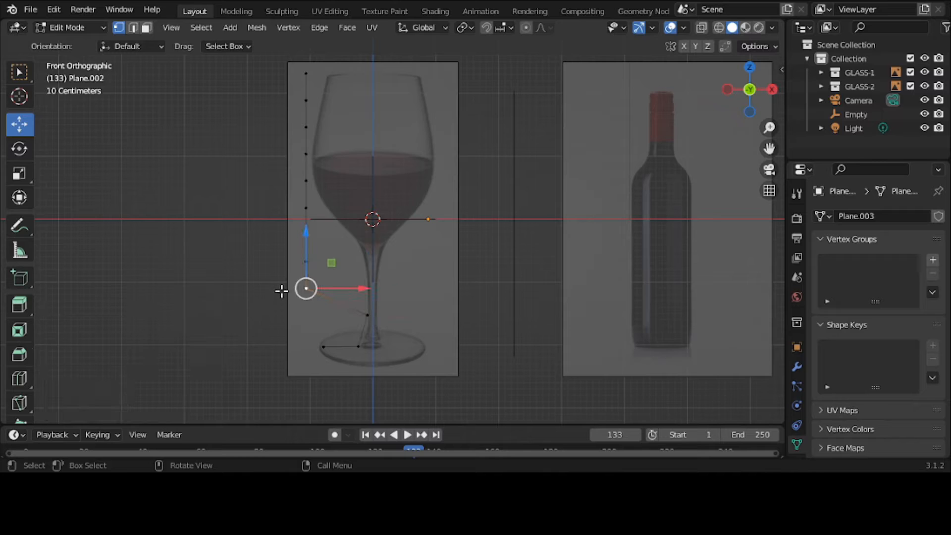
pyautogui.moveTo(357, 299); pyautogui.dragTo(376, 382)
# - Subdivide the edge joining the inner foot vertex to the lower stem vertex, and move the new midpoint vertex along X onto the stem outline
pyautogui.click(261, 275)
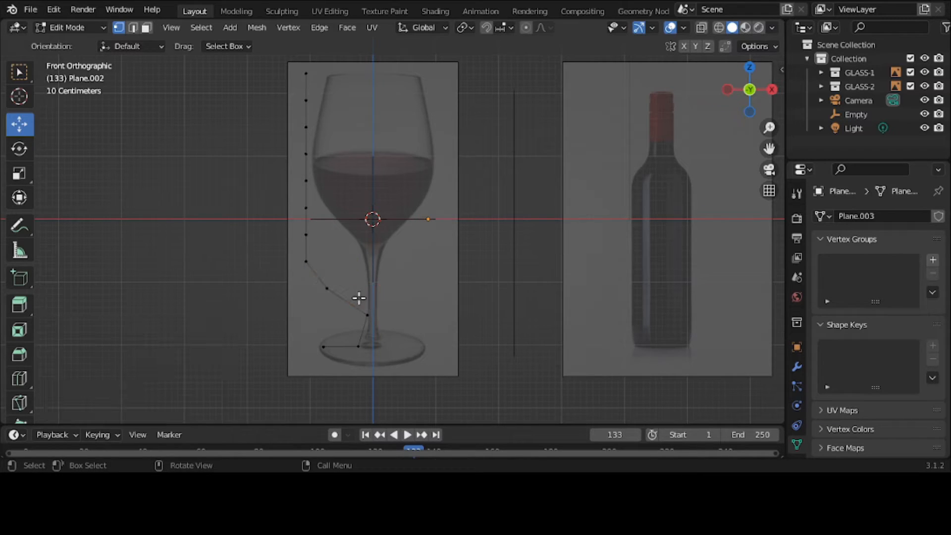
pyautogui.moveTo(358, 287); pyautogui.dragTo(392, 362)
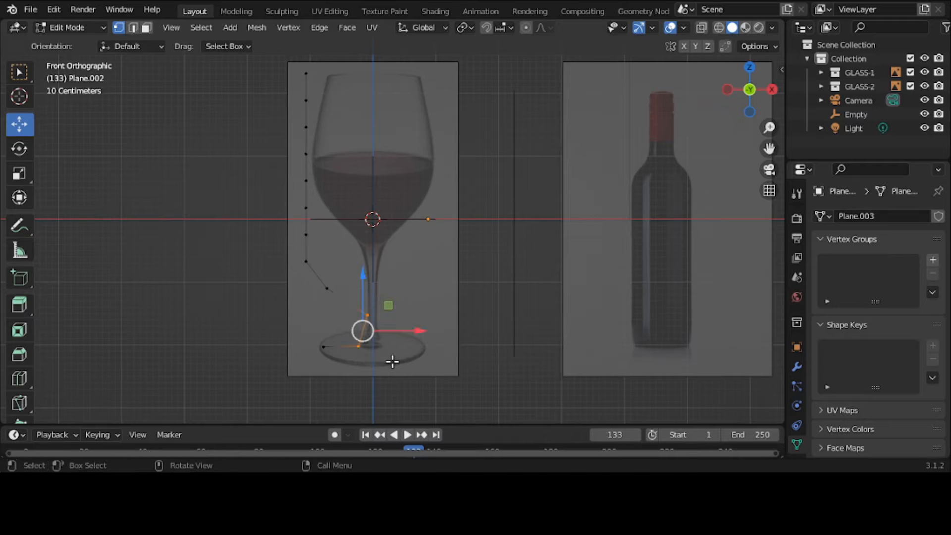
pyautogui.rightClick(226, 269)
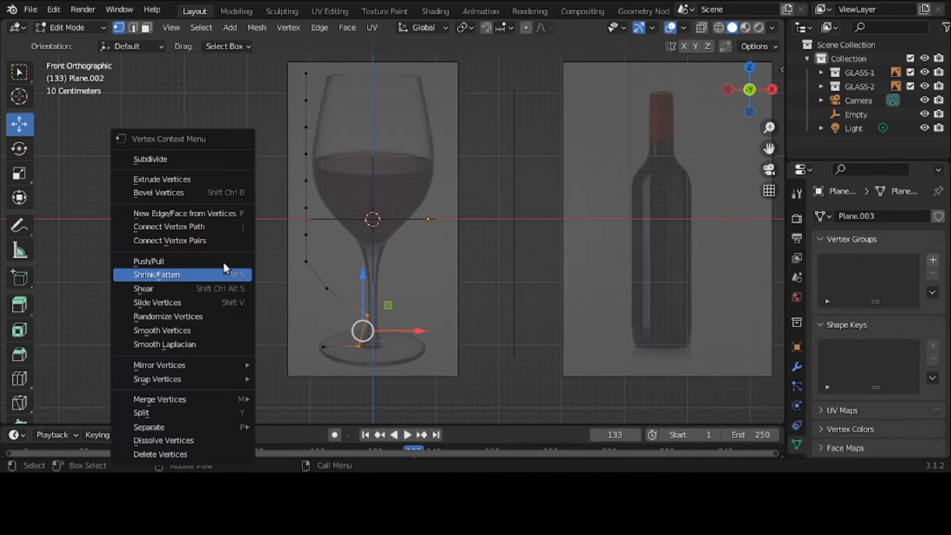
pyautogui.click(212, 163)
pyautogui.click(231, 190)
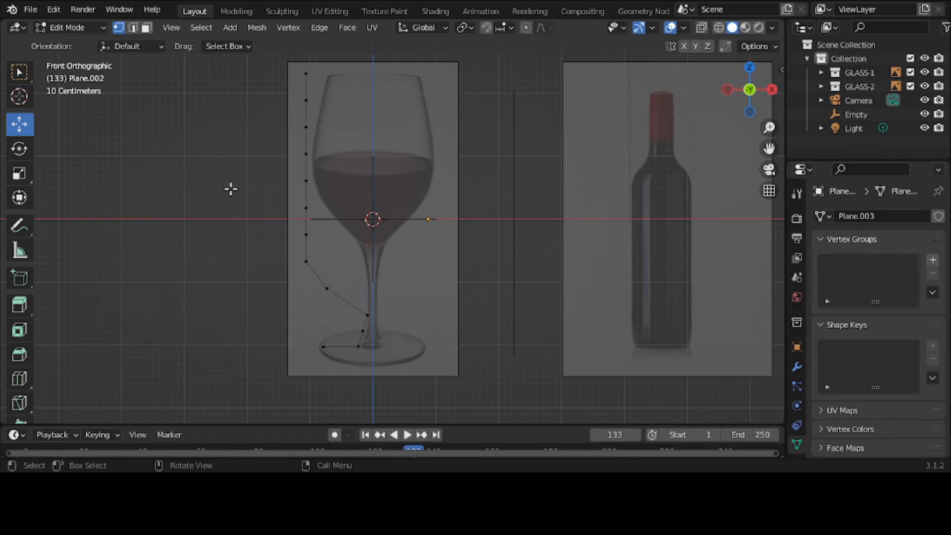
pyautogui.click(341, 327)
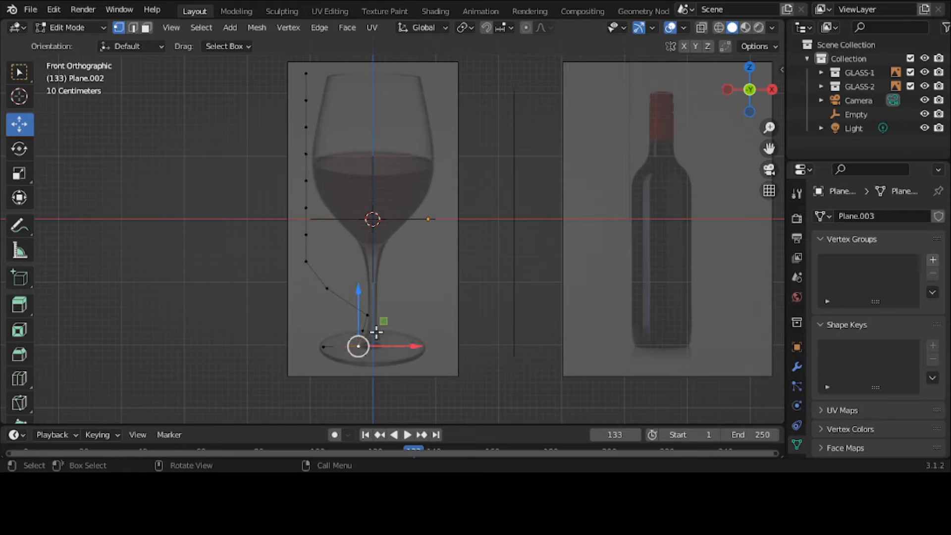
pyautogui.click(365, 331)
pyautogui.moveTo(386, 331); pyautogui.dragTo(392, 337)
# - Move the mid-stem vertex about 0.664 m and the upper-stem vertex above it about 0.941 m along X onto the stem outline
pyautogui.click(327, 289)
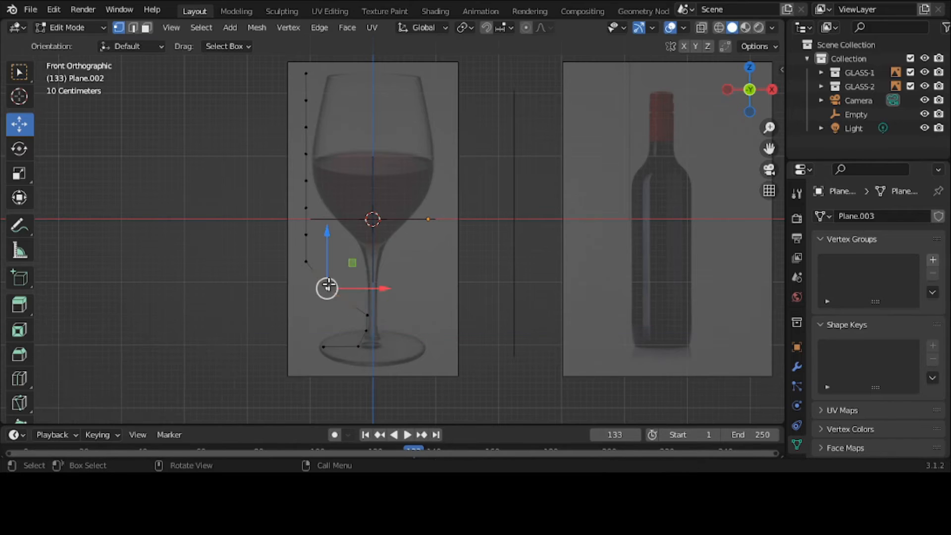
pyautogui.moveTo(368, 287); pyautogui.dragTo(412, 298)
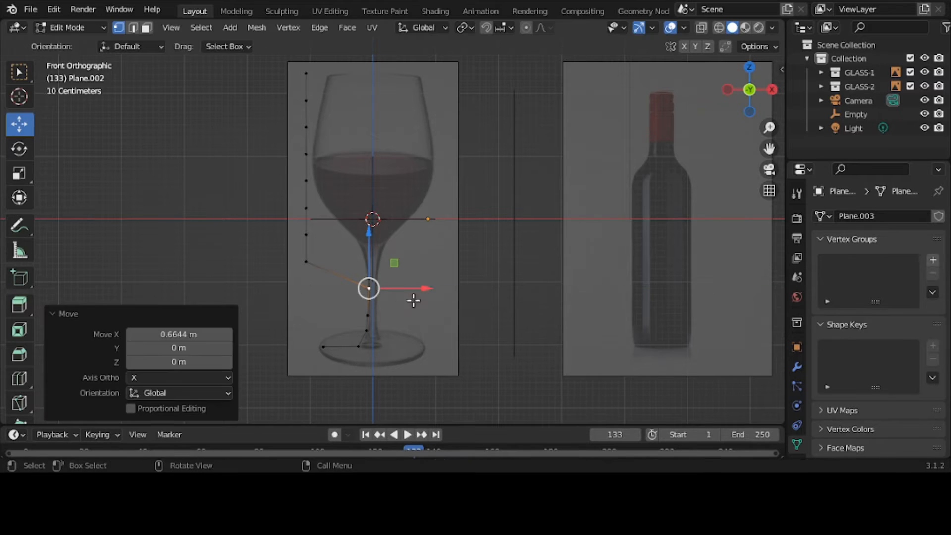
pyautogui.click(300, 264)
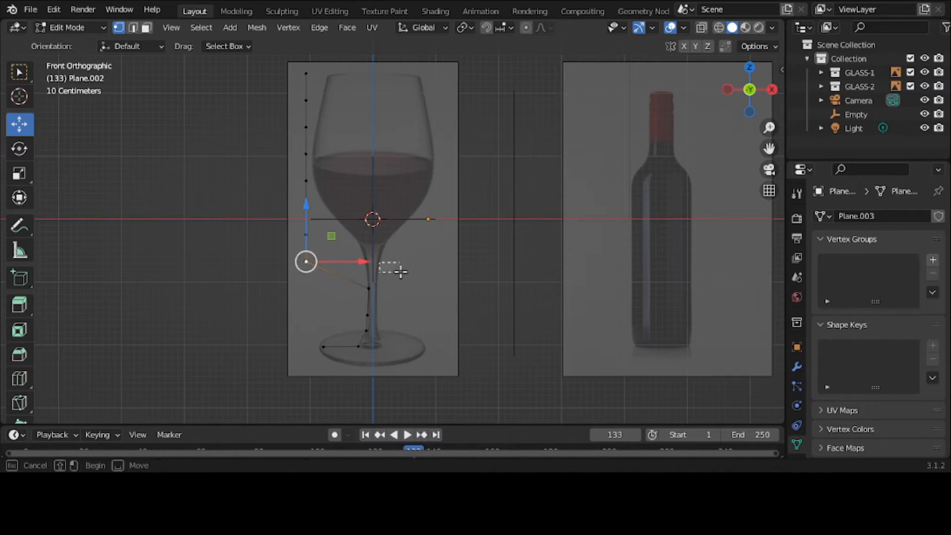
pyautogui.click(363, 259)
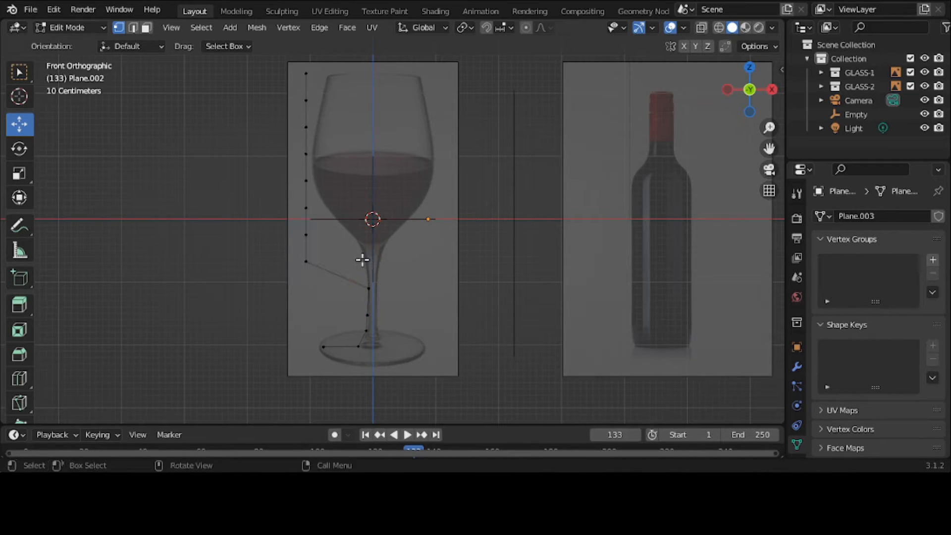
pyautogui.click(308, 261)
pyautogui.moveTo(339, 263); pyautogui.dragTo(400, 272)
# - Move the vertex above the upper-stem vertex about 0.75 m along X onto the base of the glass bowl
pyautogui.scroll(1, 440, 245)
pyautogui.scroll(2, 439, 245)
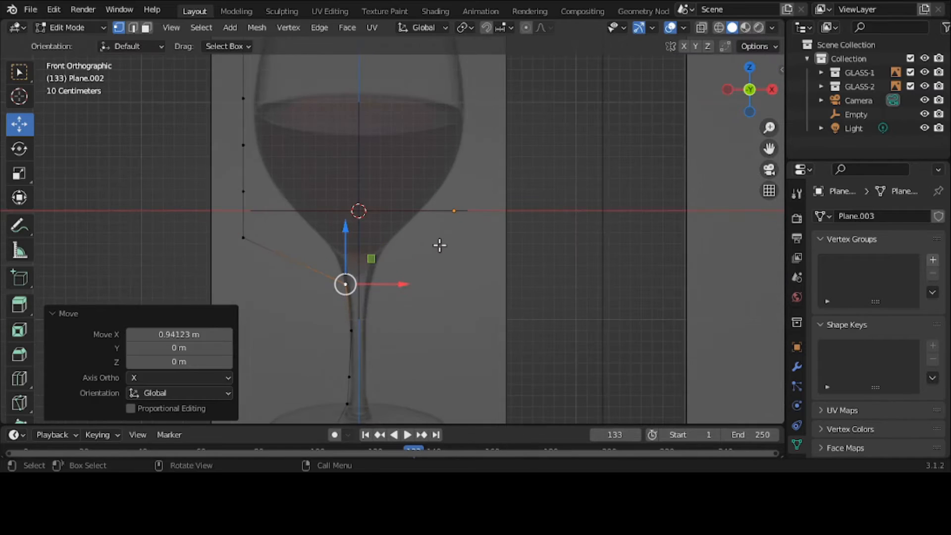
pyautogui.click(240, 238)
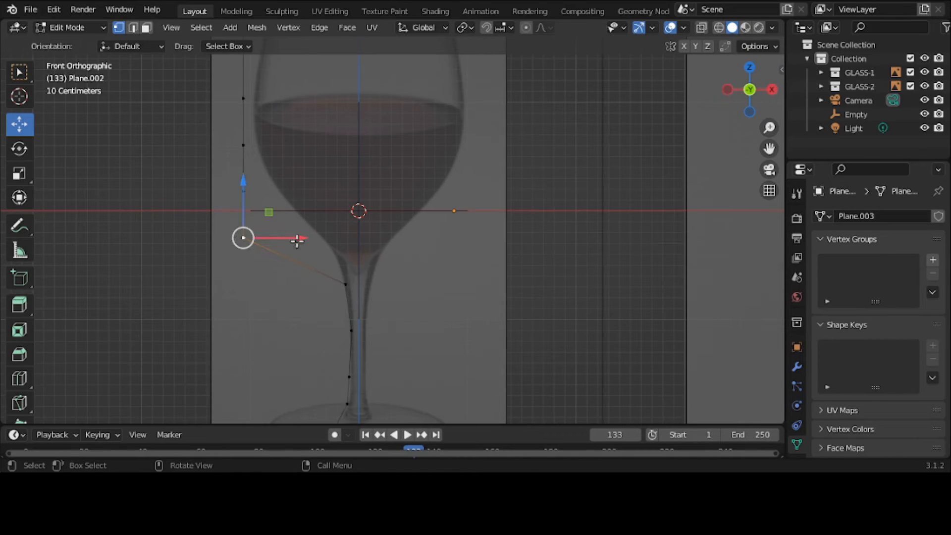
pyautogui.moveTo(242, 238); pyautogui.dragTo(383, 244)
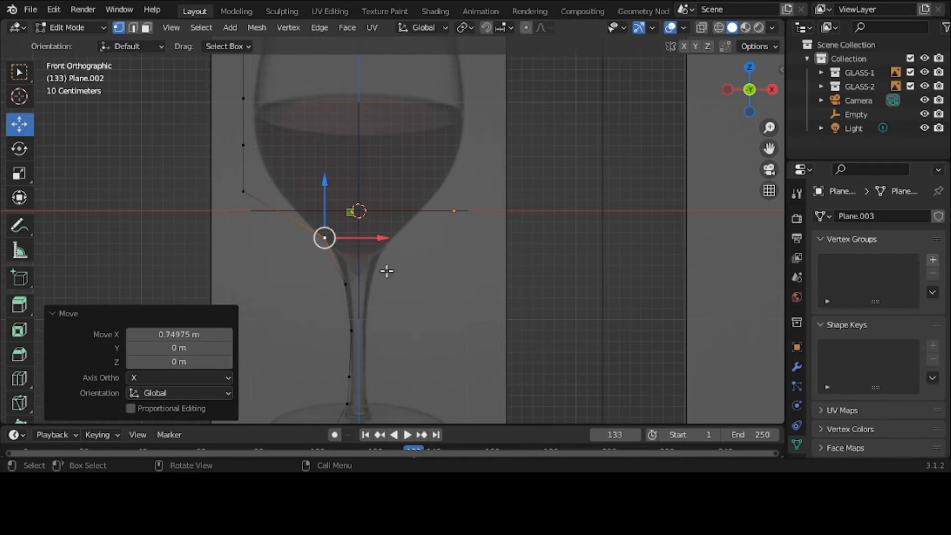
# - Subdivide the edge between the upper stem and bowl base vertices, and move only the new midpoint about 0.038 m along X onto the outline
pyautogui.click(359, 286)
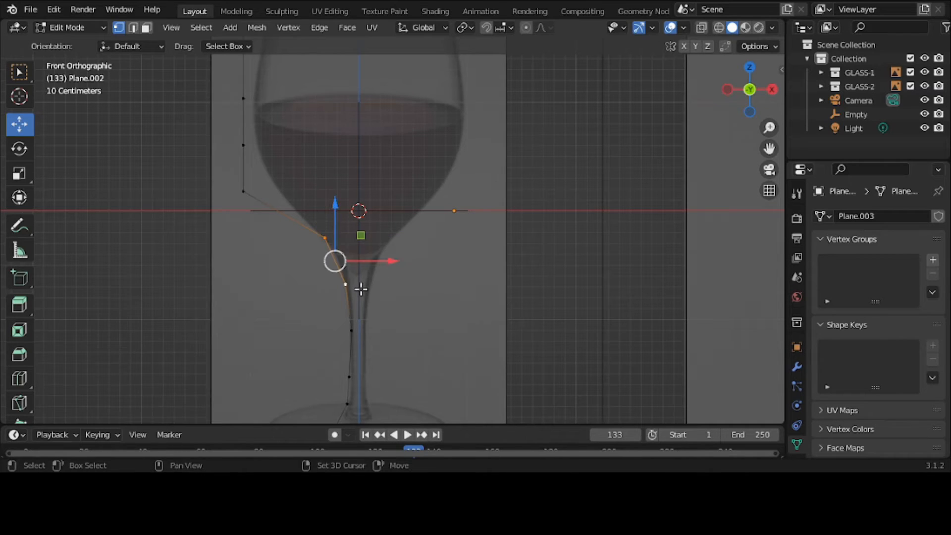
pyautogui.rightClick(361, 288)
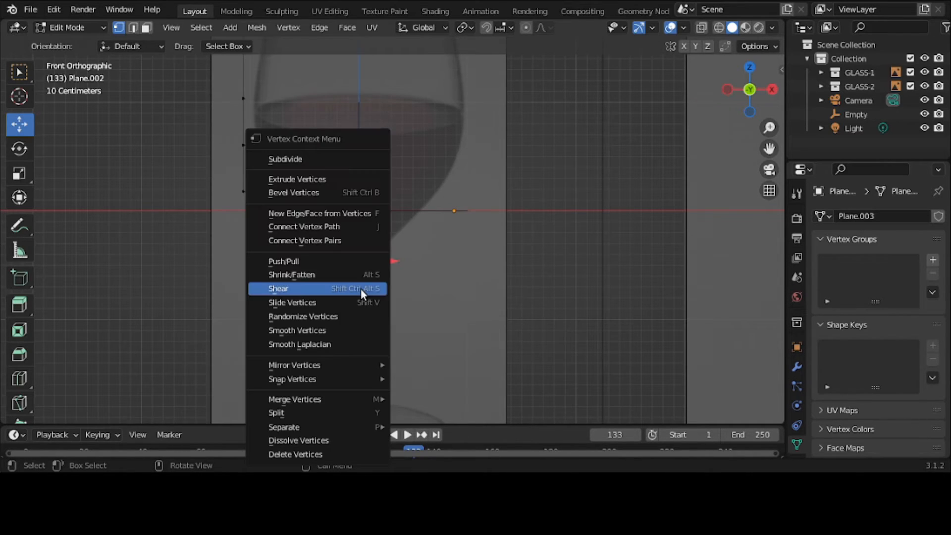
pyautogui.click(352, 161)
pyautogui.moveTo(384, 260); pyautogui.dragTo(396, 266)
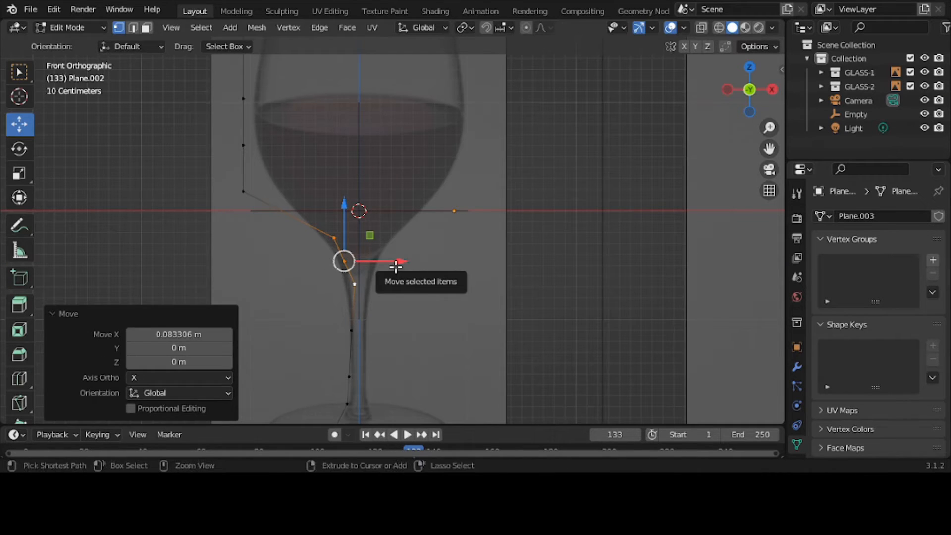
pyautogui.hotkey('ctrl', 'z')
pyautogui.click(342, 261)
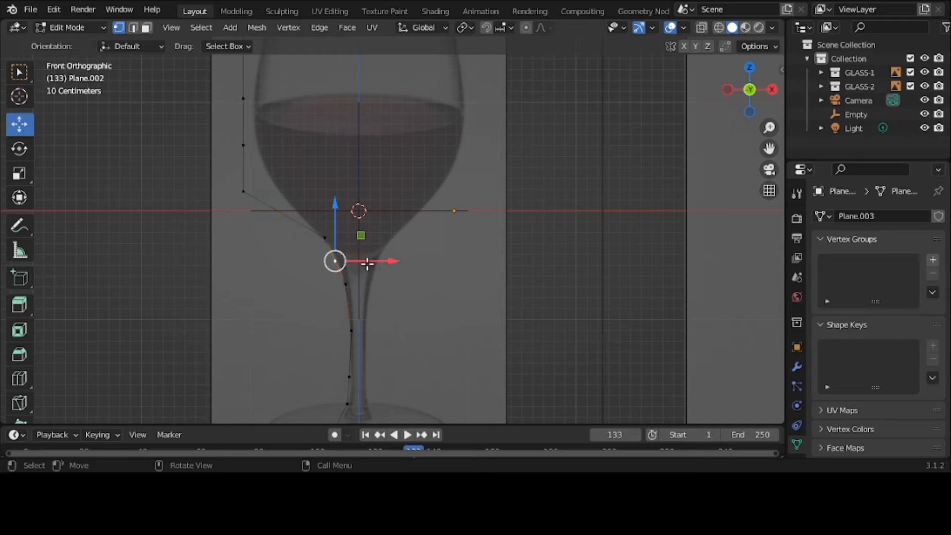
pyautogui.moveTo(370, 261); pyautogui.dragTo(378, 261)
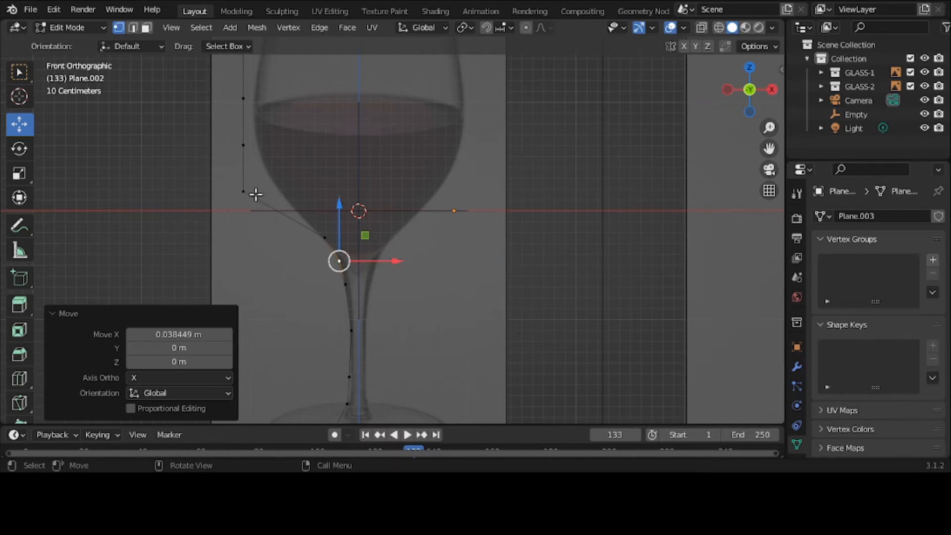
# - Move the lower bowl vertex along X onto the bowl outline, and the vertex above it about 0.128 m along X
pyautogui.click(255, 193)
pyautogui.moveTo(255, 193); pyautogui.dragTo(304, 194)
pyautogui.click(259, 143)
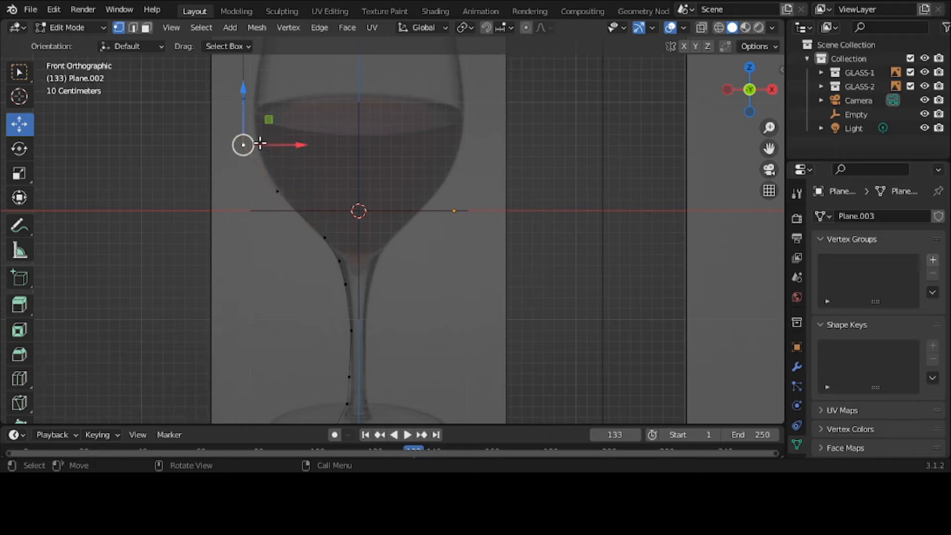
pyautogui.moveTo(282, 145); pyautogui.dragTo(301, 154)
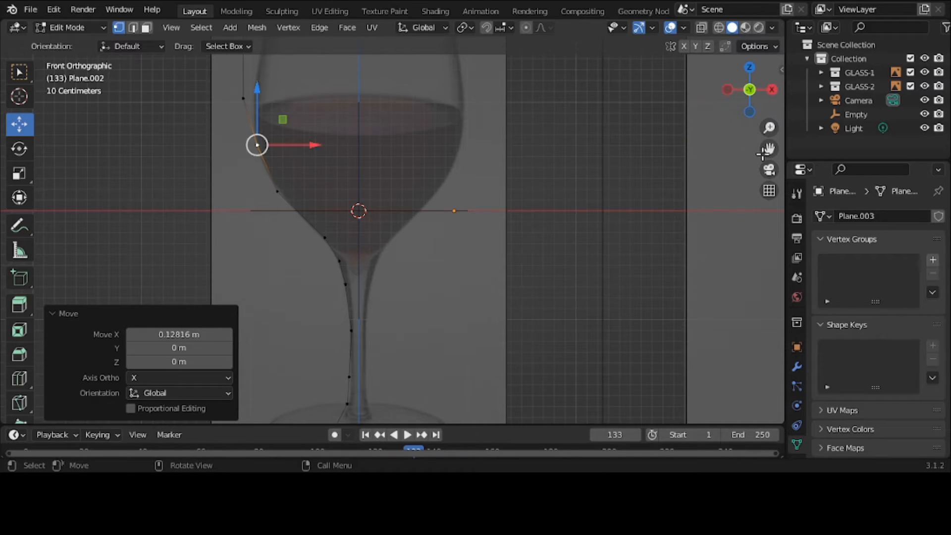
# - Move the vertex near the wine surface about 0.103 m and the one above it about 0.154 m along X onto the bowl outline
pyautogui.moveTo(769, 148); pyautogui.dragTo(770, 232)
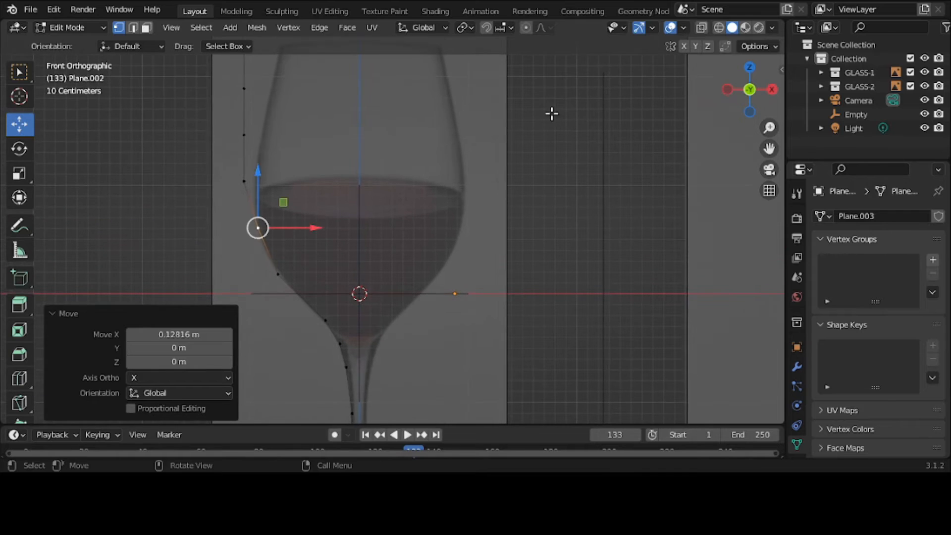
pyautogui.click(258, 178)
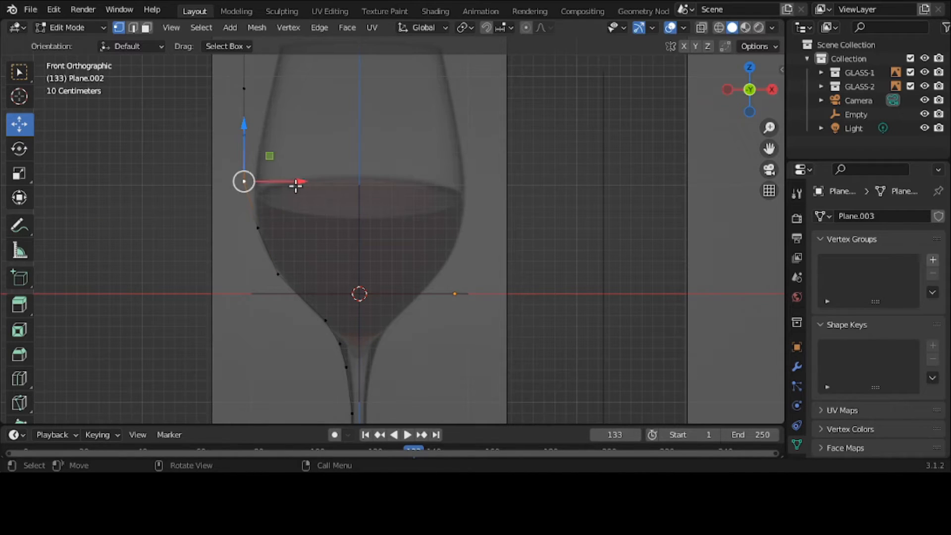
pyautogui.moveTo(297, 185); pyautogui.dragTo(308, 192)
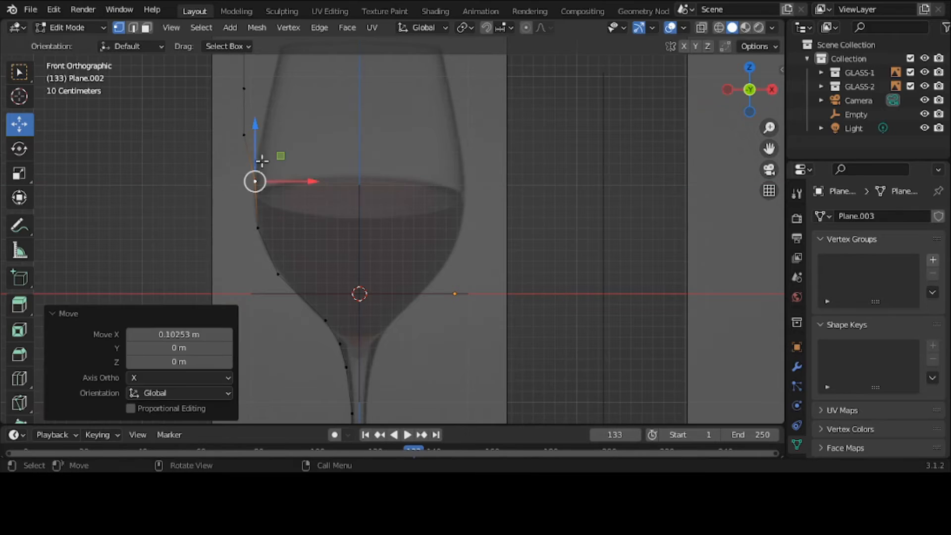
pyautogui.click(236, 131)
pyautogui.moveTo(287, 137); pyautogui.dragTo(307, 144)
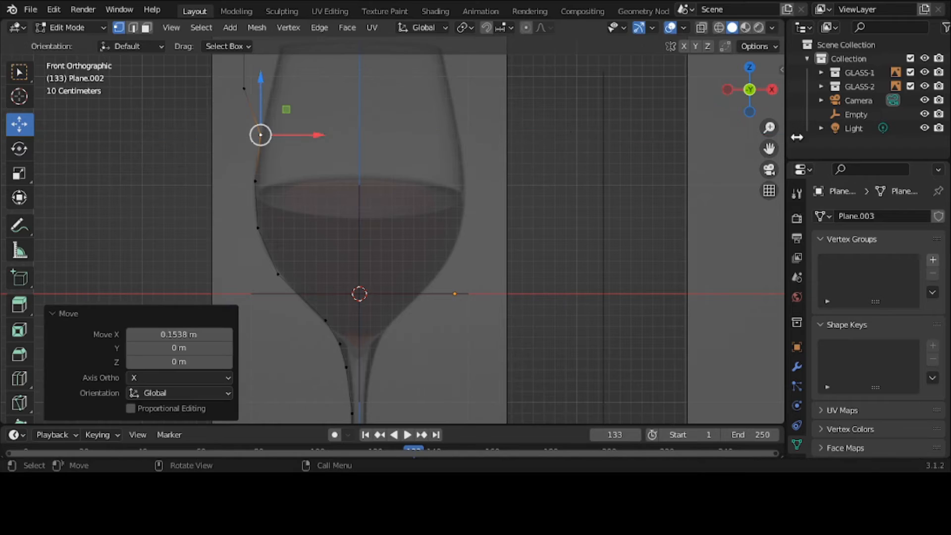
# - Move the second-highest vertex about 0.263 m along X, and the top vertex about 0.346 m along X and -0.032 m along Z onto the rim
pyautogui.moveTo(771, 148); pyautogui.dragTo(766, 216)
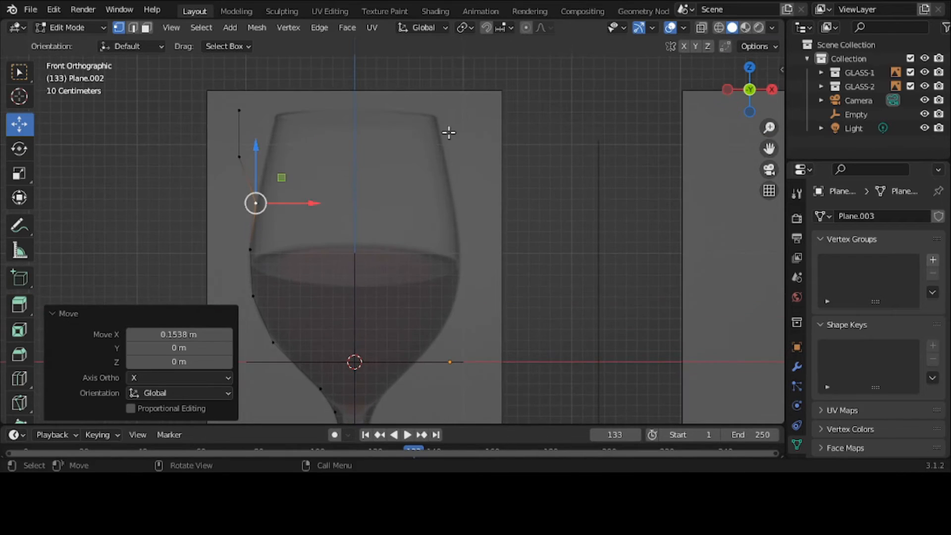
pyautogui.click(239, 157)
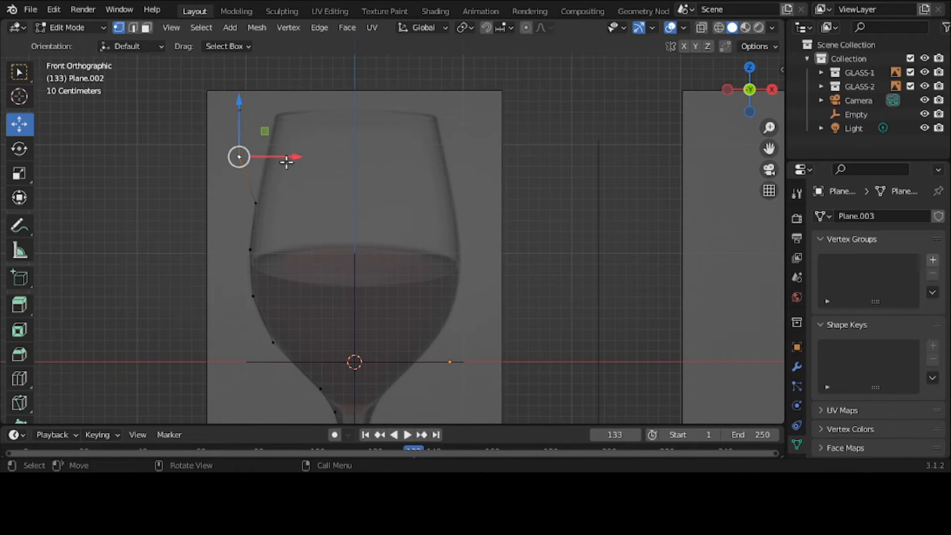
pyautogui.moveTo(290, 156); pyautogui.dragTo(320, 169)
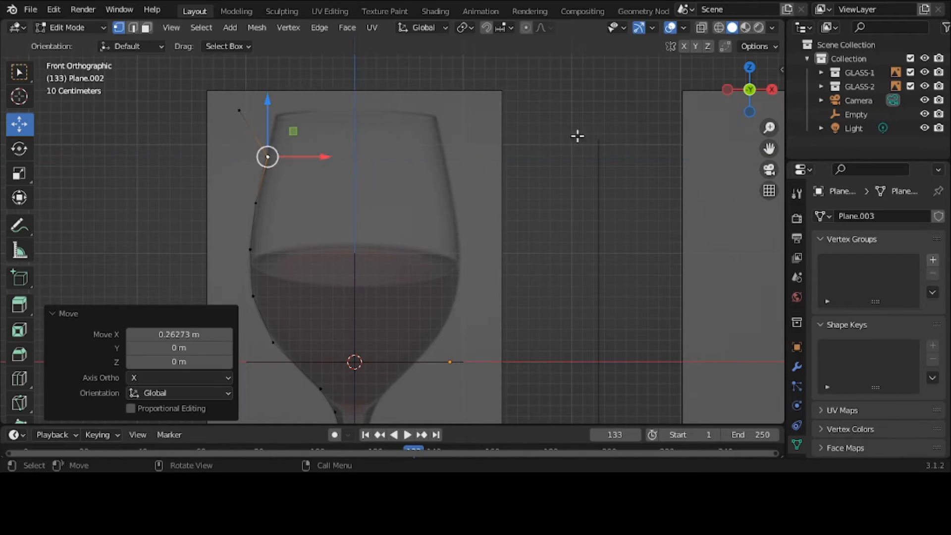
pyautogui.click(239, 110)
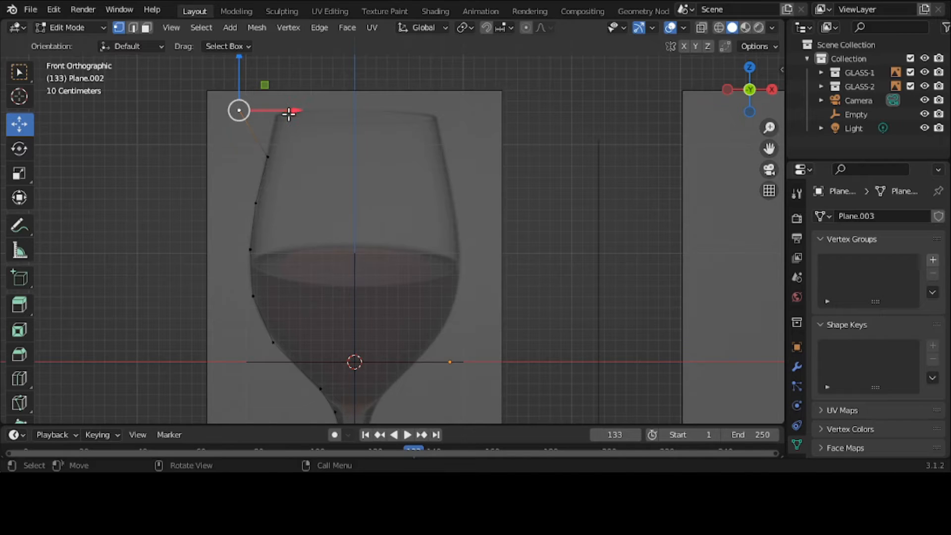
pyautogui.moveTo(298, 111); pyautogui.dragTo(329, 134)
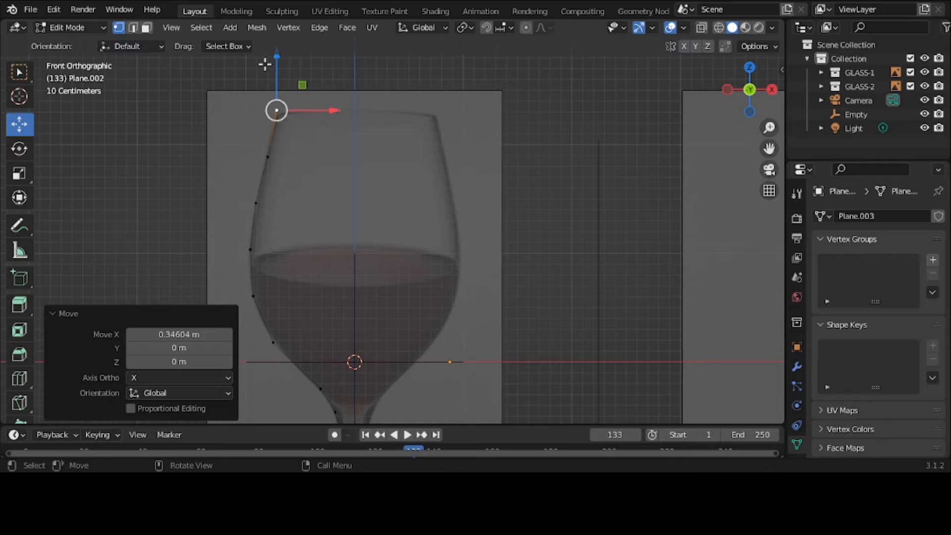
pyautogui.moveTo(276, 64); pyautogui.dragTo(276, 69)
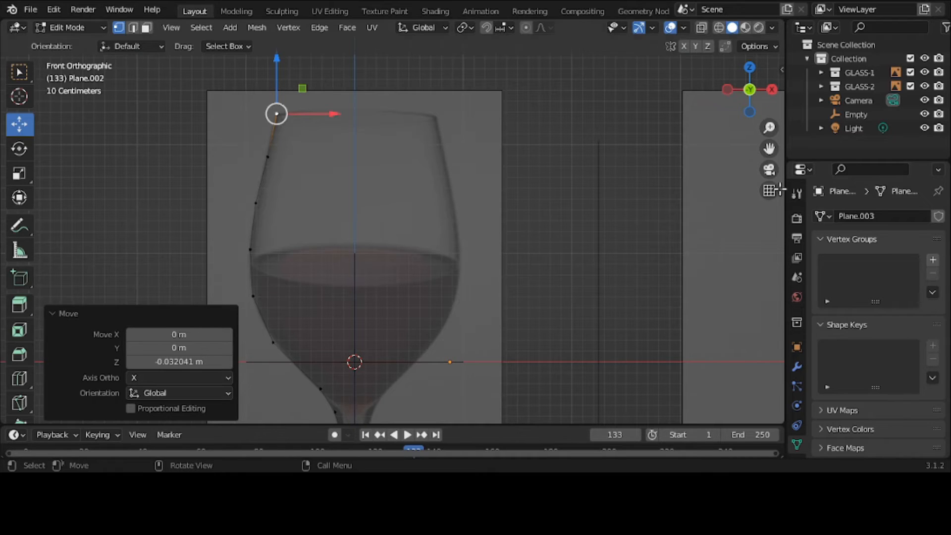
# - Return to Object Mode and hide the GLASS-1 collection in the viewport
pyautogui.moveTo(770, 148); pyautogui.dragTo(757, 41)
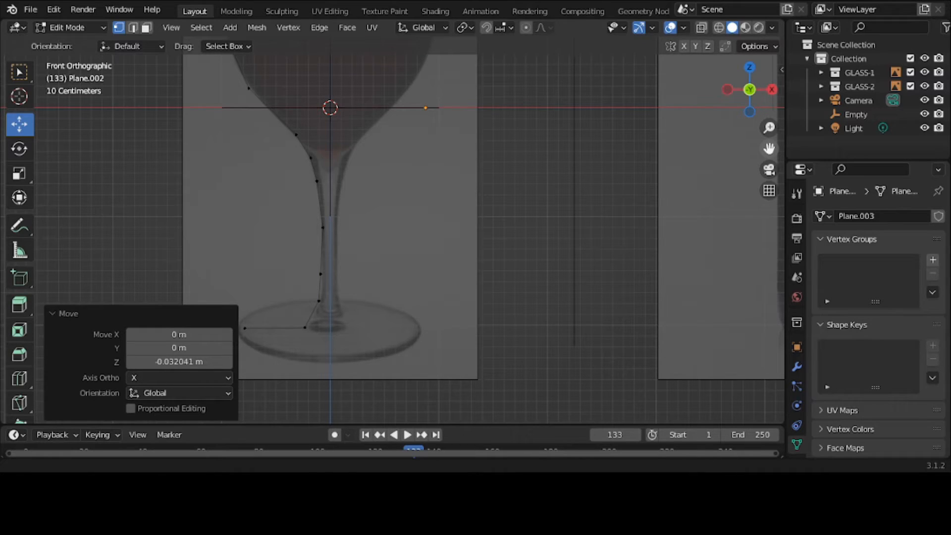
pyautogui.click(66, 33)
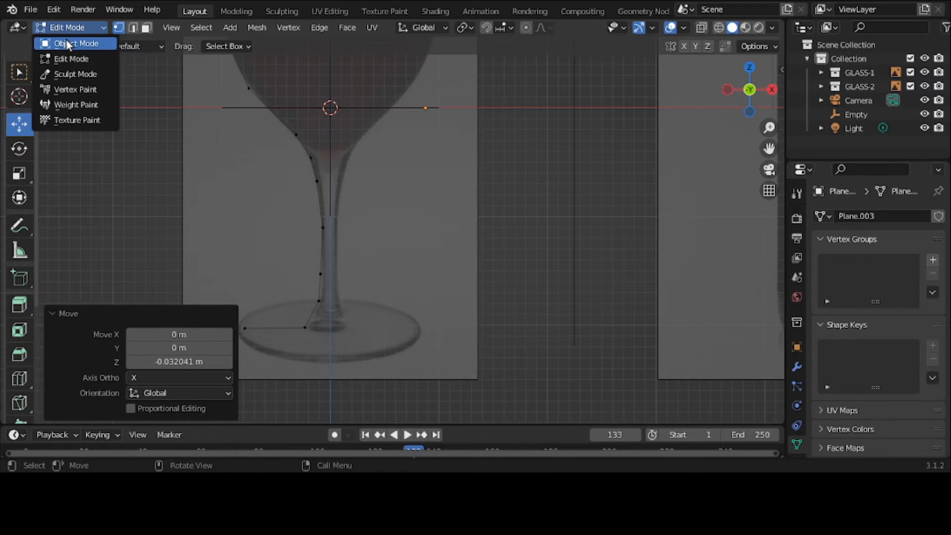
pyautogui.click(66, 40)
pyautogui.scroll(-4, 477, 105)
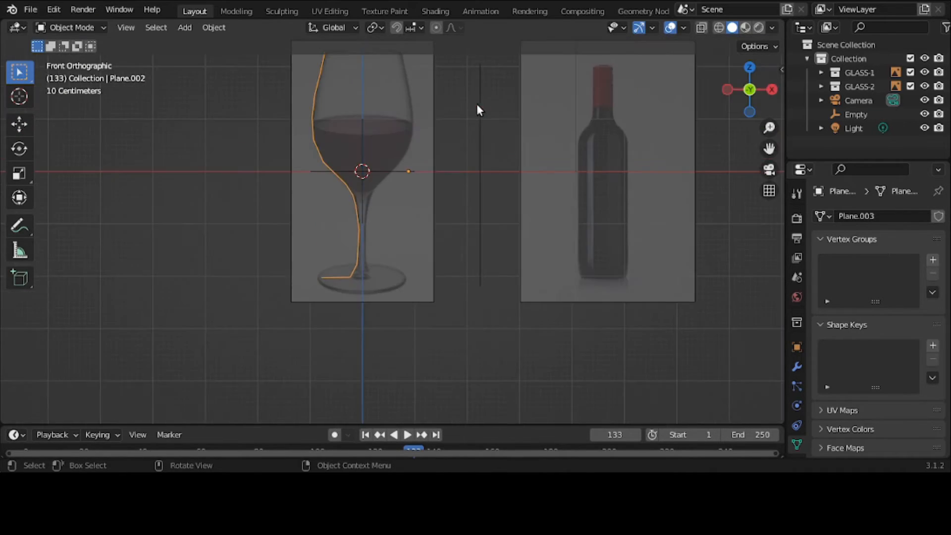
pyautogui.click(420, 157)
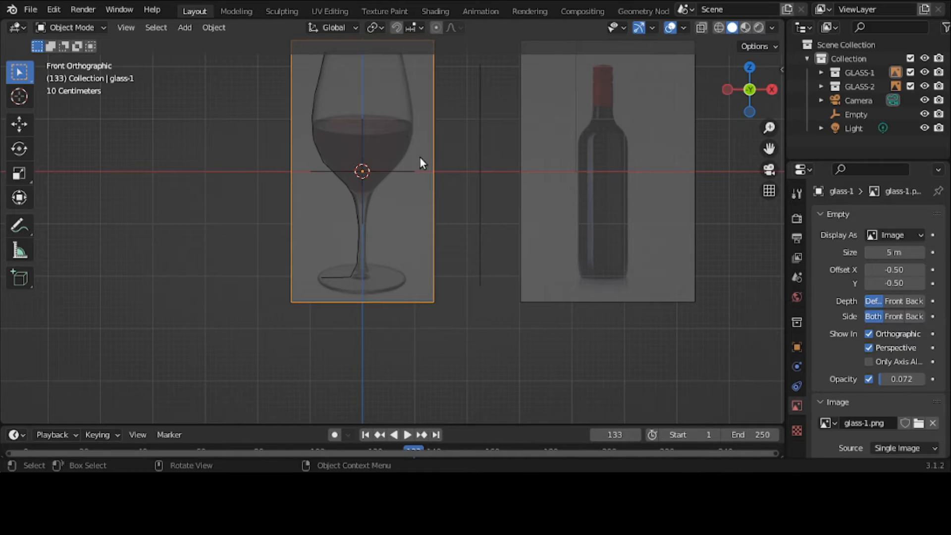
pyautogui.click(926, 72)
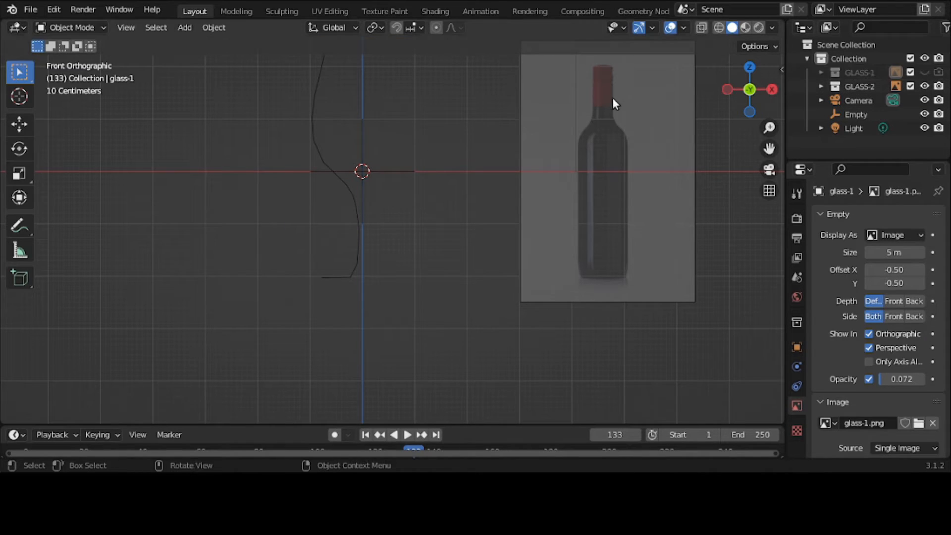
# - Add a Screw modifier to the traced wine glass profile and set its axis to Y
pyautogui.click(331, 170)
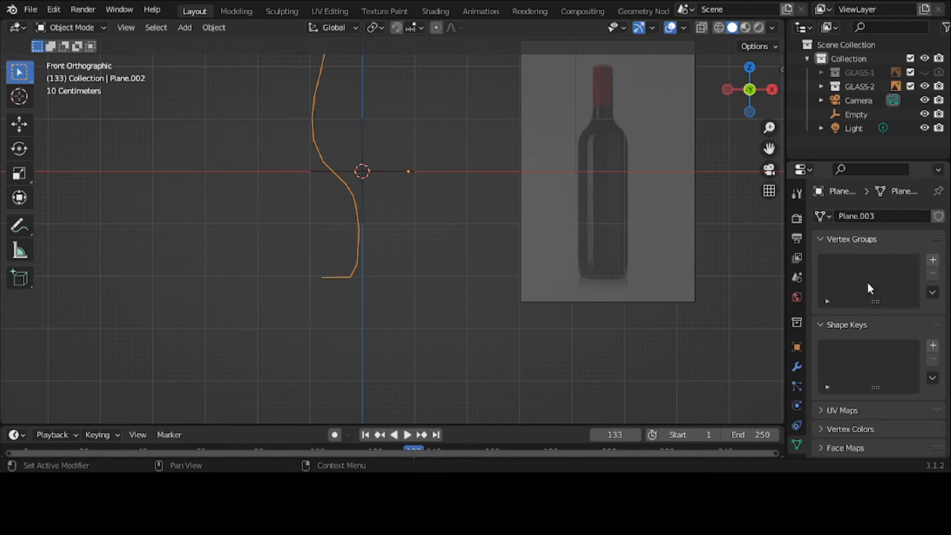
pyautogui.click(798, 367)
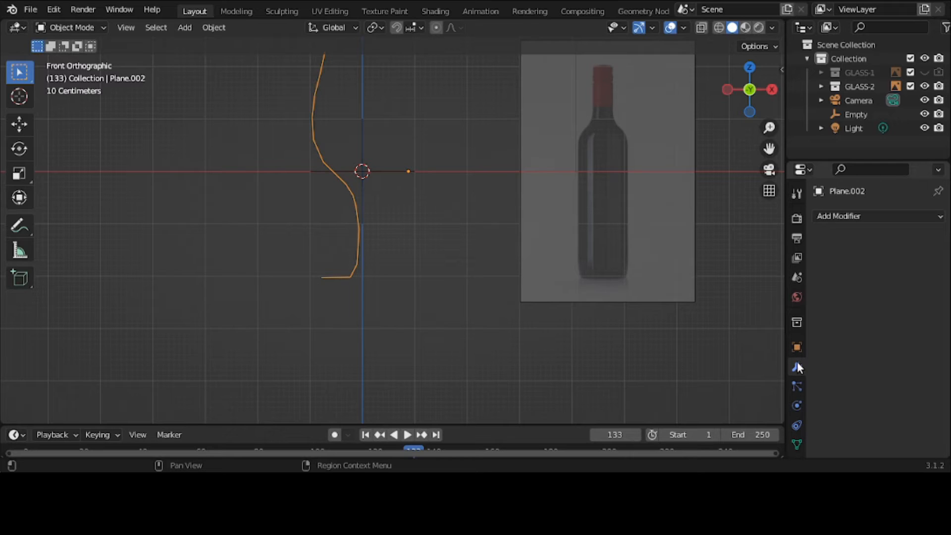
pyautogui.click(853, 219)
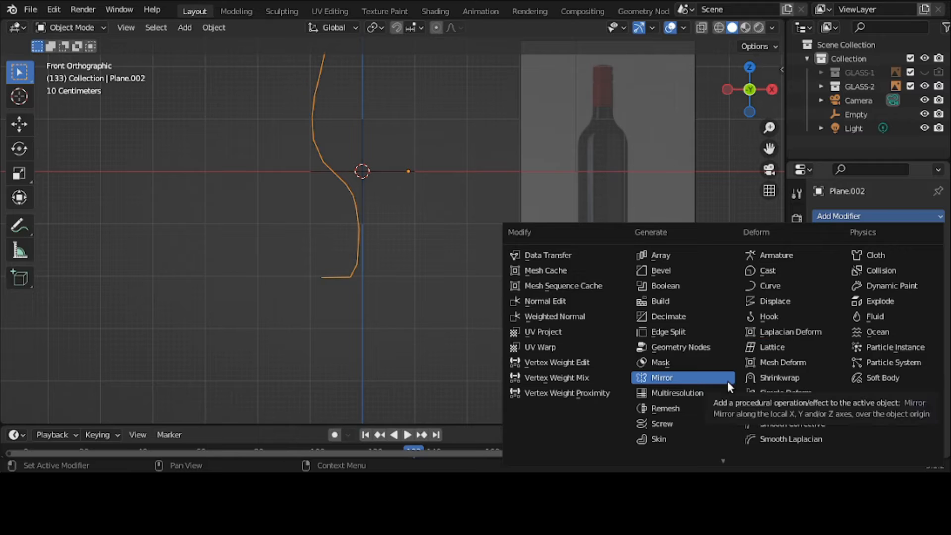
pyautogui.click(712, 424)
pyautogui.moveTo(501, 326); pyautogui.dragTo(479, 219, button='middle')
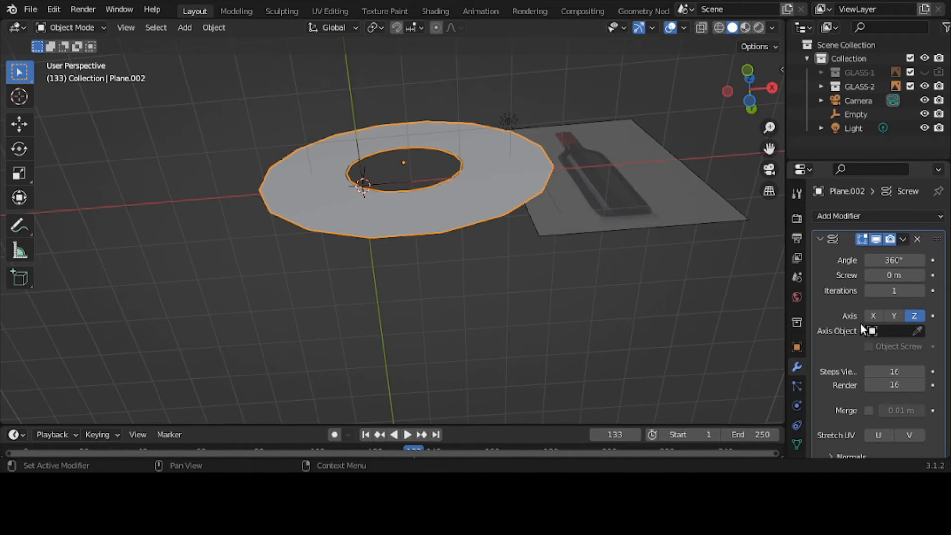
pyautogui.click(872, 318)
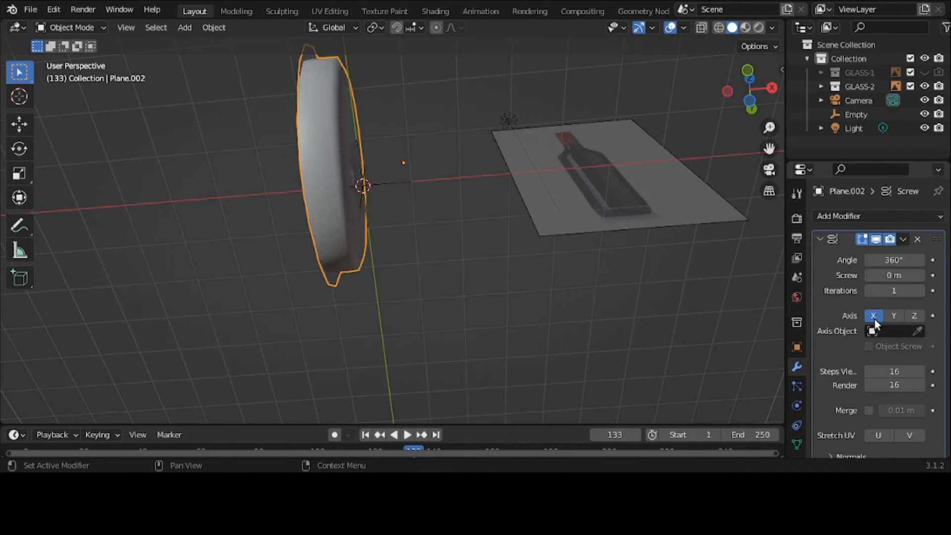
pyautogui.click(894, 315)
pyautogui.moveTo(511, 280); pyautogui.dragTo(522, 380, button='middle')
pyautogui.scroll(-3, 500, 314)
pyautogui.moveTo(499, 314)
pyautogui.mouseDown(button='middle')
pyautogui.moveTo(493, 374)
pyautogui.moveTo(493, 318)
pyautogui.mouseUp(button='middle')
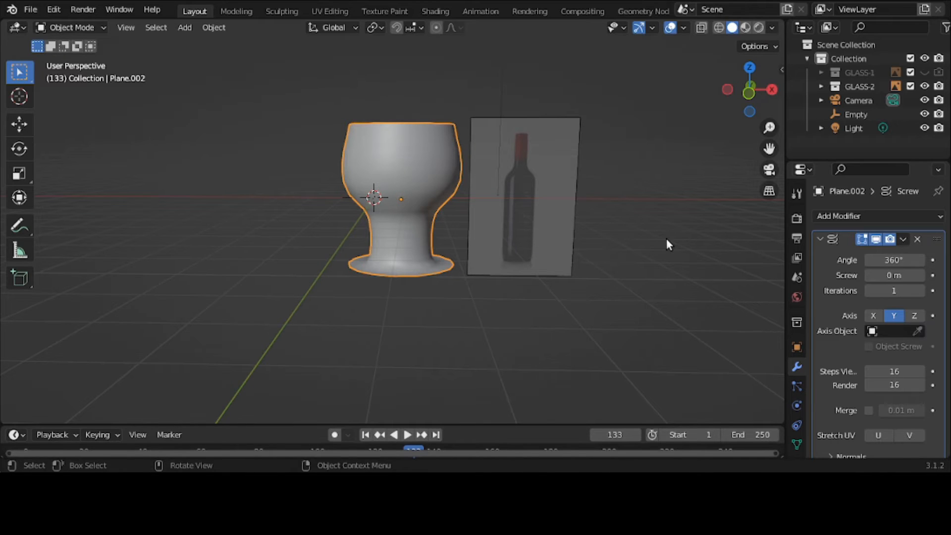
# - Try to narrow the revolved glass by scaling it about 0.349 along X, and undo the scaling
pyautogui.press('s')
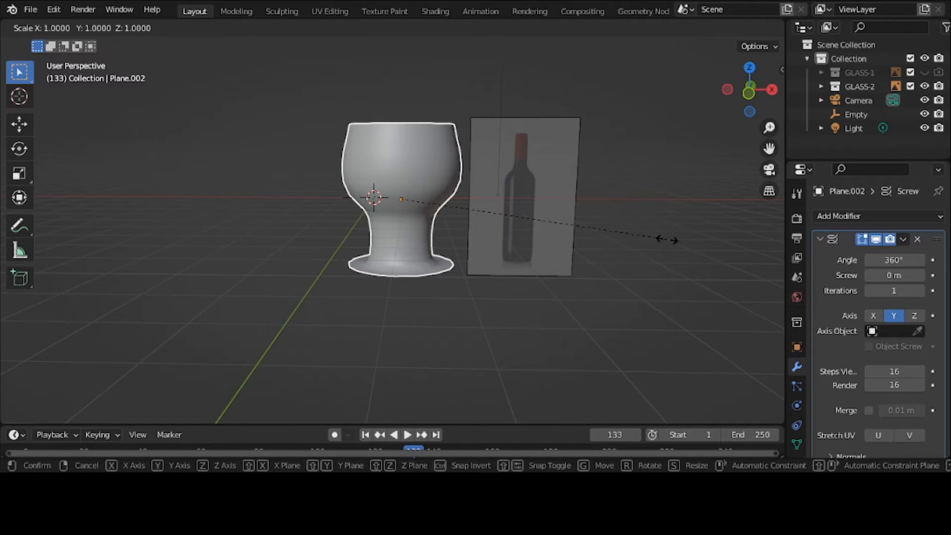
pyautogui.rightClick(673, 238)
pyautogui.press('s')
pyautogui.press('x')
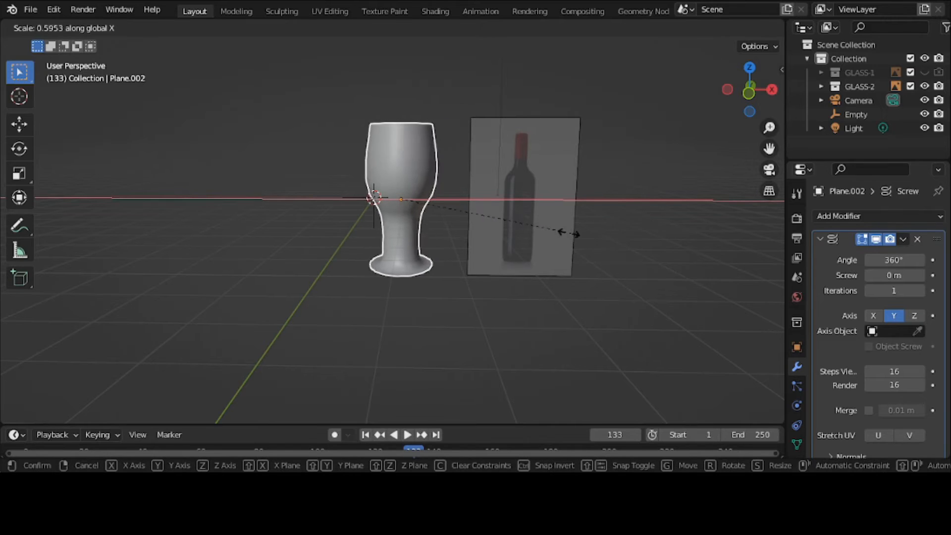
pyautogui.click(494, 242)
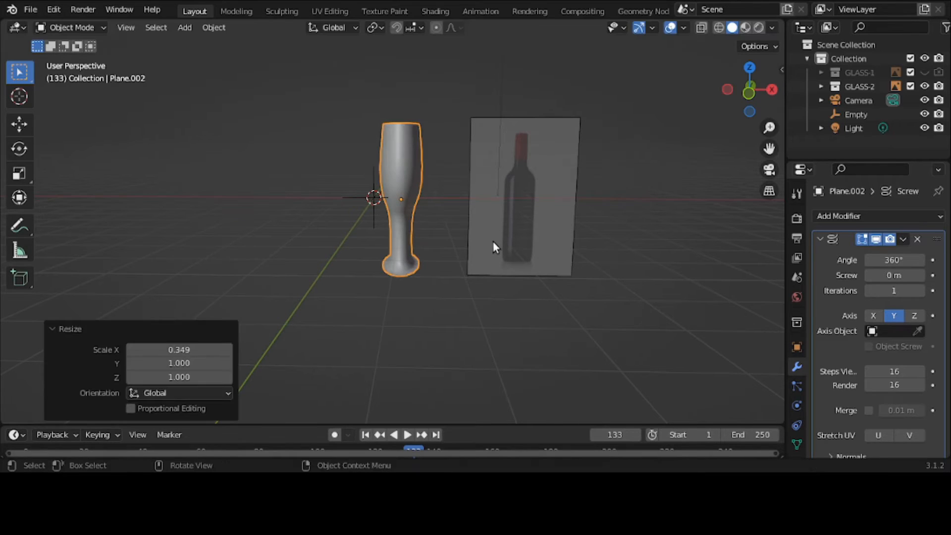
pyautogui.scroll(2, 391, 280)
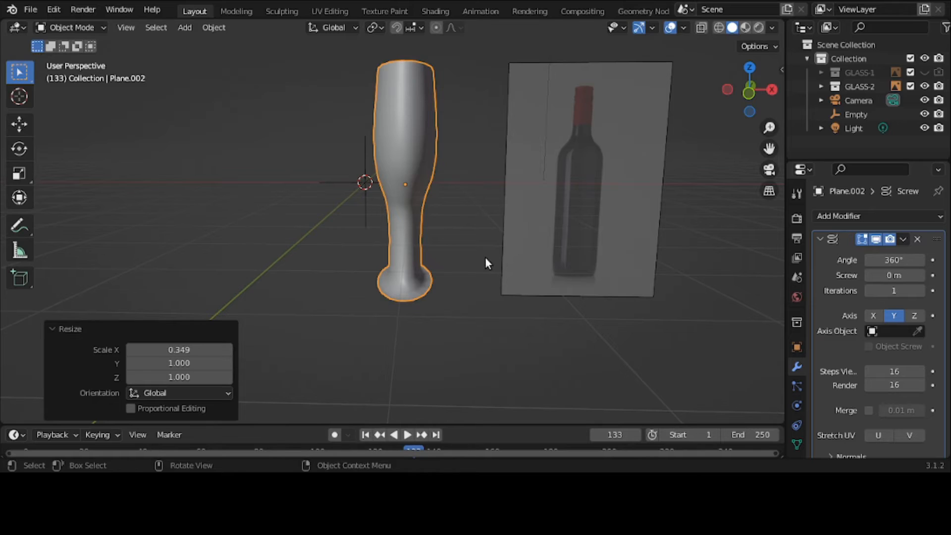
pyautogui.click(927, 72)
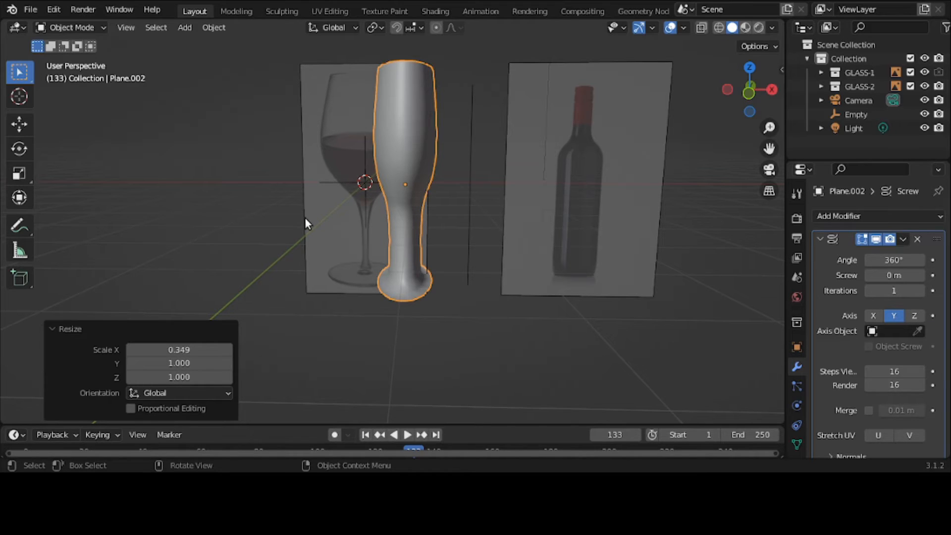
pyautogui.hotkey('ctrl', 'z')
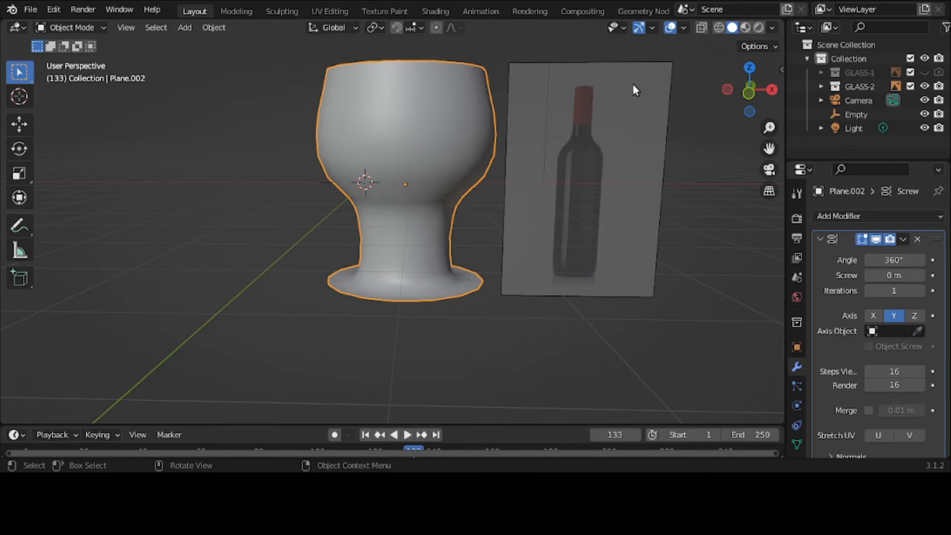
# - Show the GLASS-1 collection again and toggle the visibility of Plane.001 inside it to identify that object
pyautogui.click(925, 72)
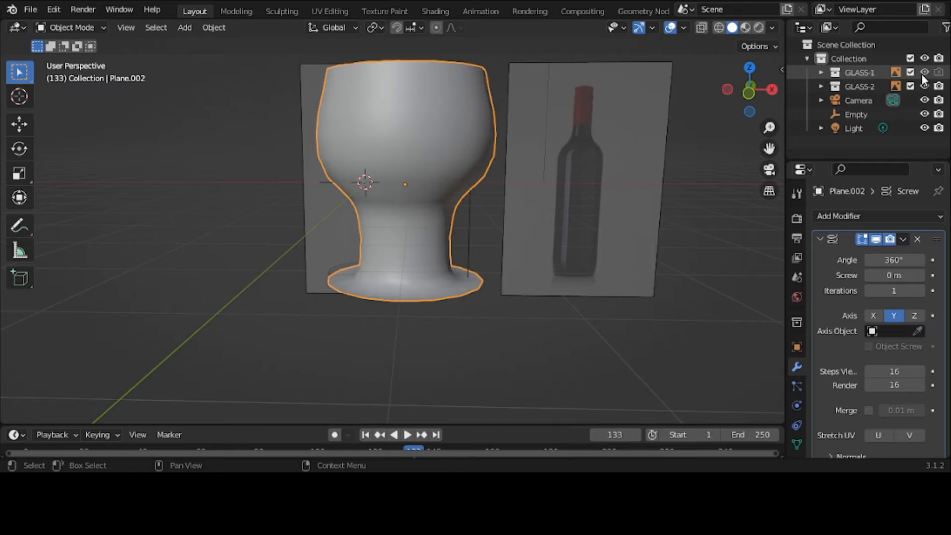
pyautogui.click(821, 72)
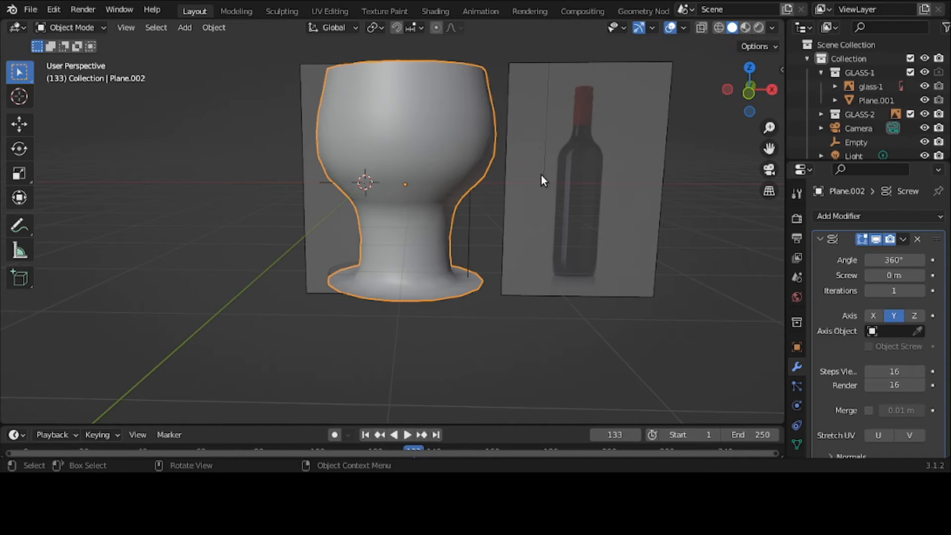
pyautogui.click(925, 99)
pyautogui.click(924, 99)
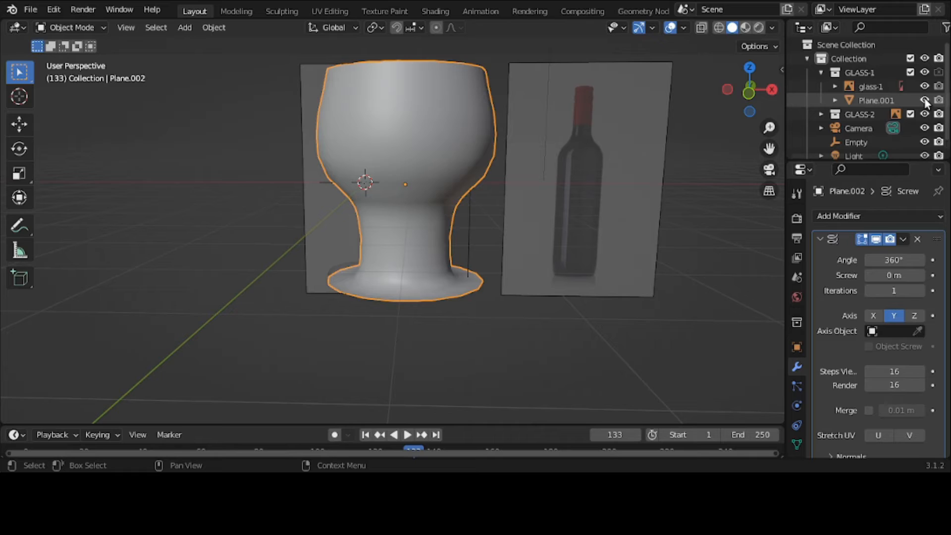
pyautogui.click(924, 99)
pyautogui.click(925, 99)
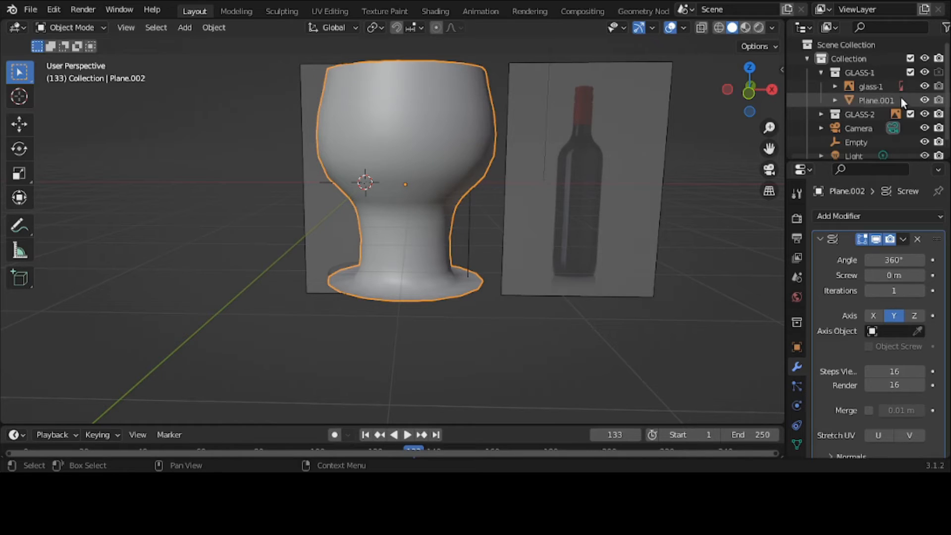
pyautogui.click(819, 73)
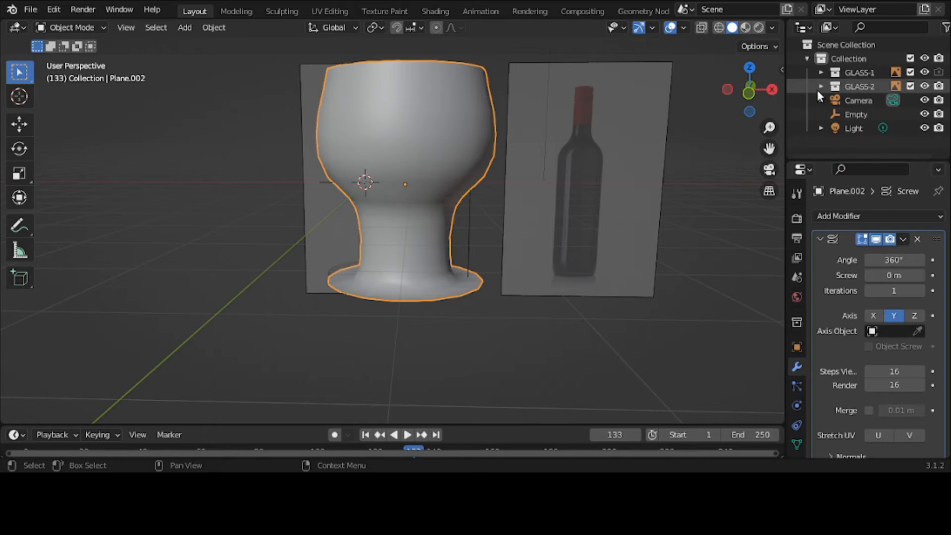
# - Expand the GLASS-2 collection and toggle the visibility of Plane.002 to check which object it is
pyautogui.click(818, 86)
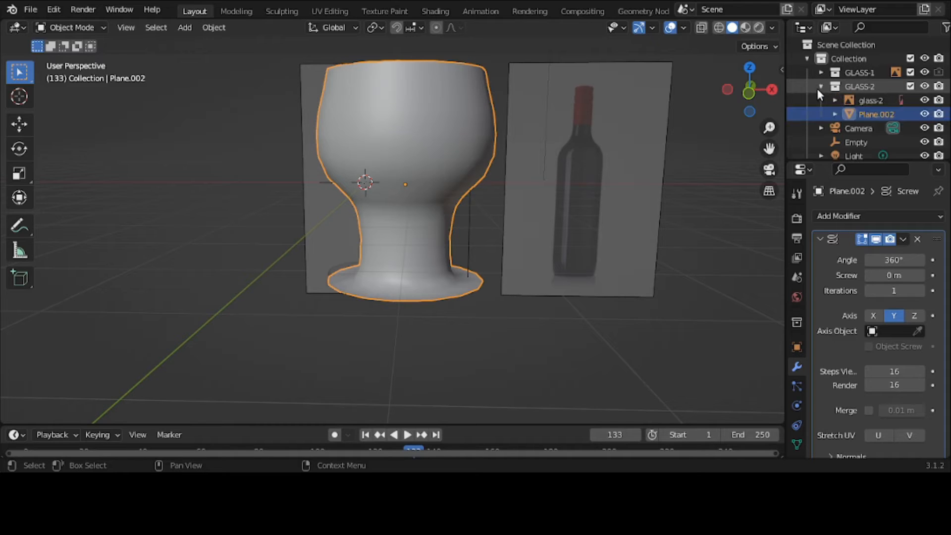
pyautogui.click(924, 114)
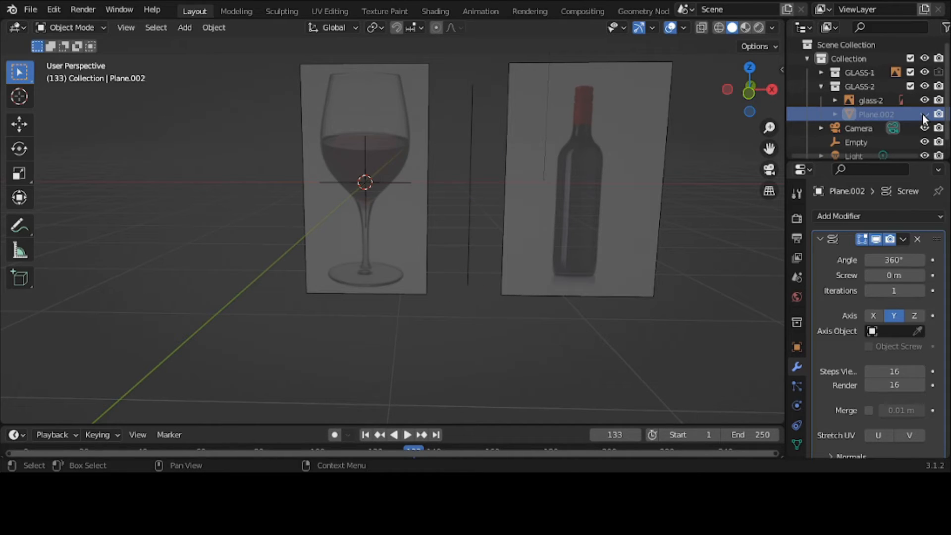
pyautogui.click(923, 114)
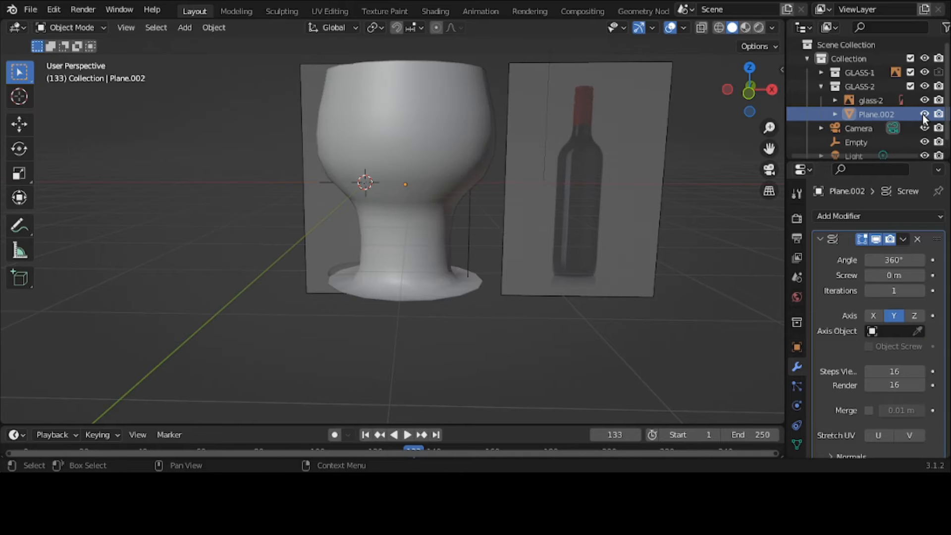
# - Set the glass's Screw modifier to an angle of 361° and a screw offset of 0 m
pyautogui.moveTo(588, 149); pyautogui.dragTo(524, 210, button='middle')
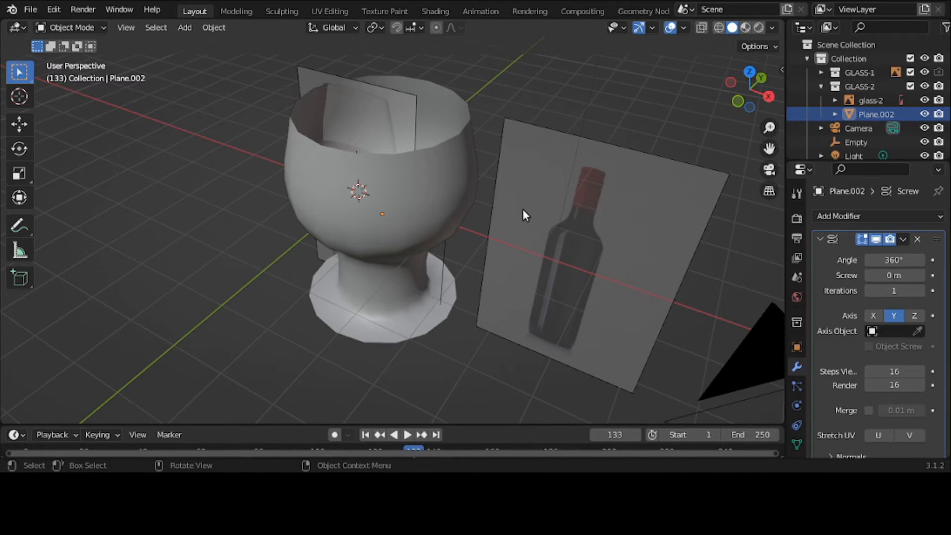
pyautogui.moveTo(887, 260)
pyautogui.mouseDown()
pyautogui.moveTo(910, 275)
pyautogui.moveTo(890, 276)
pyautogui.mouseUp()
pyautogui.click(891, 276)
pyautogui.write('0')
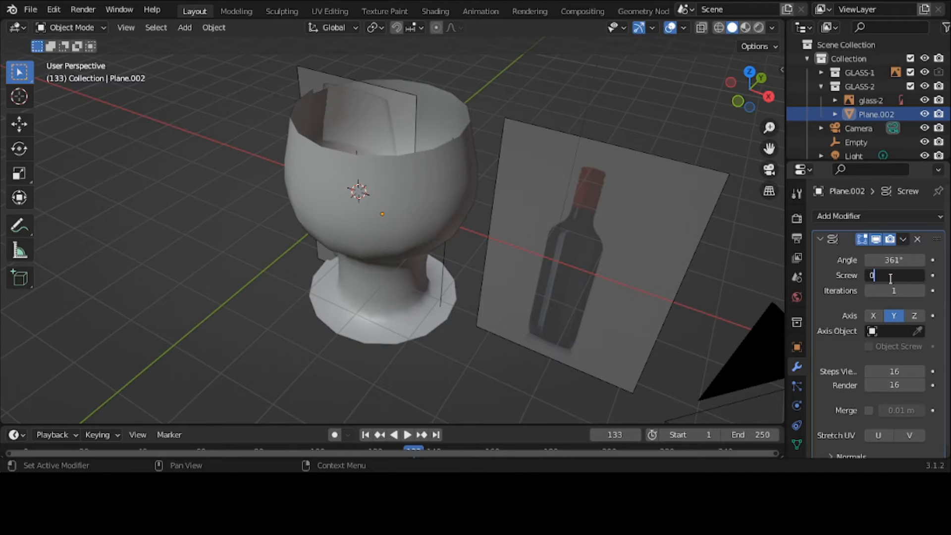
pyautogui.press('Return')
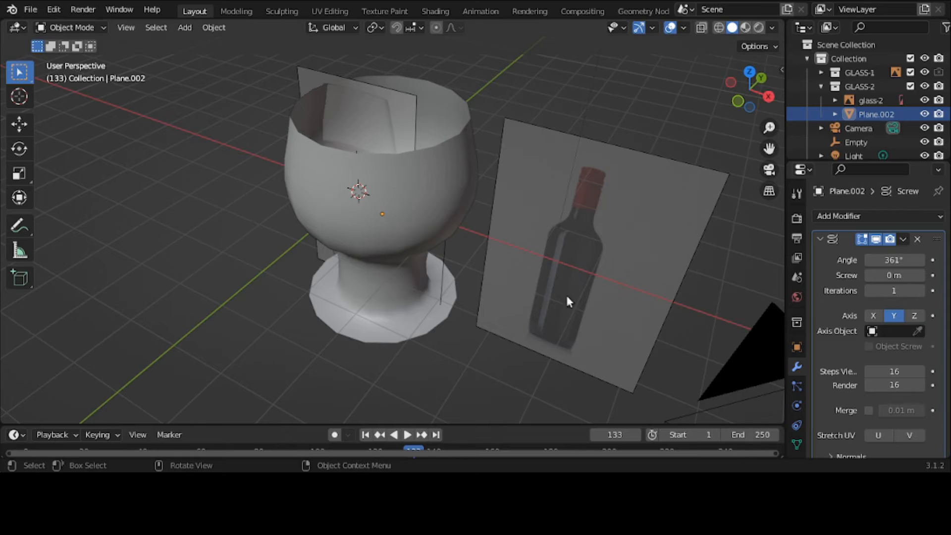
# - Add a Plain Axes empty at the world origin
pyautogui.click(185, 28)
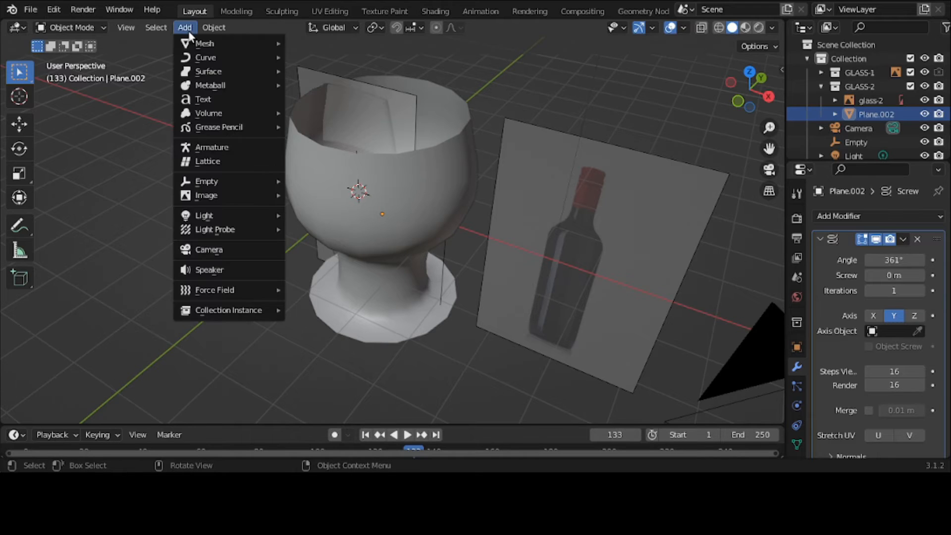
pyautogui.moveTo(217, 184)
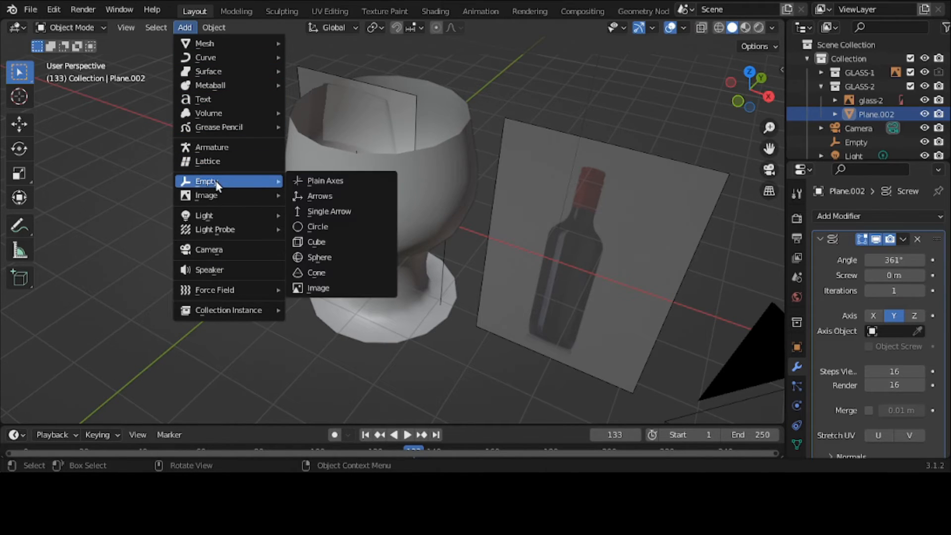
pyautogui.click(299, 181)
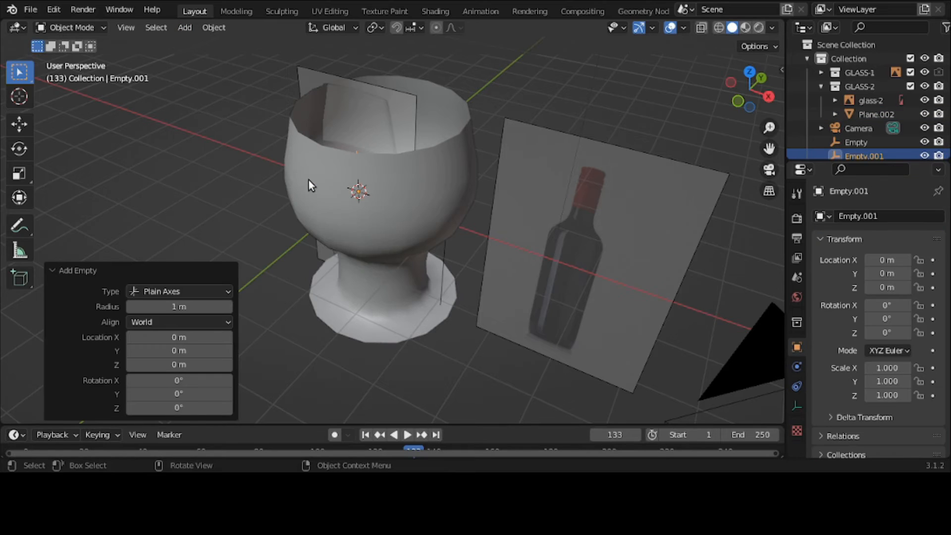
# - Set Empty.001 as the axis object of the glass's Screw modifier and change the axis to Z
pyautogui.click(391, 186)
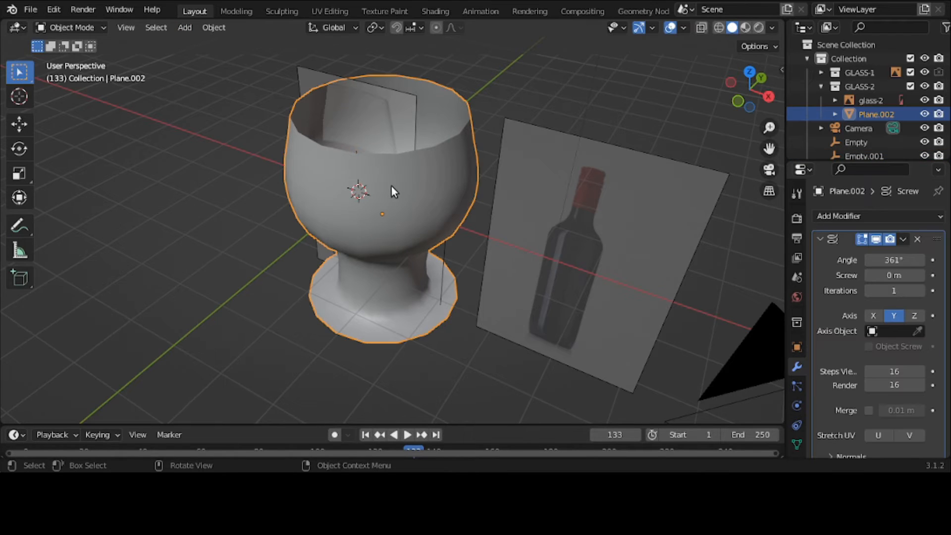
pyautogui.click(872, 331)
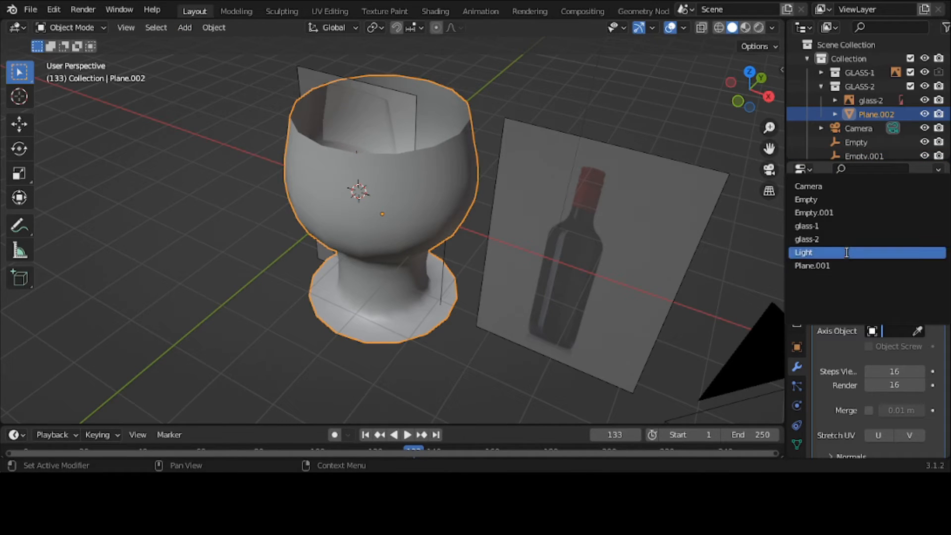
pyautogui.click(843, 213)
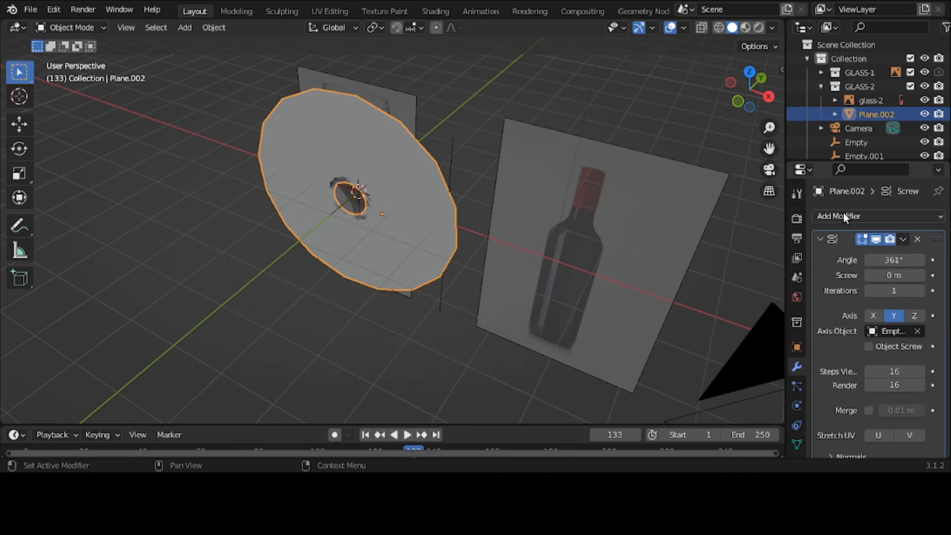
pyautogui.click(914, 316)
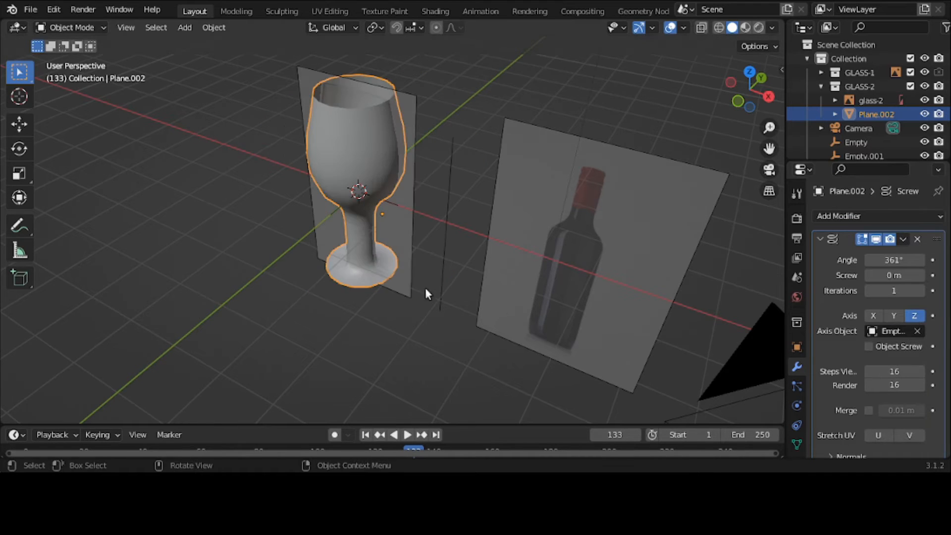
# - Toggle the visibility of glass-2 in the GLASS-2 collection to check which reference image it is
pyautogui.moveTo(425, 288); pyautogui.dragTo(468, 233, button='middle')
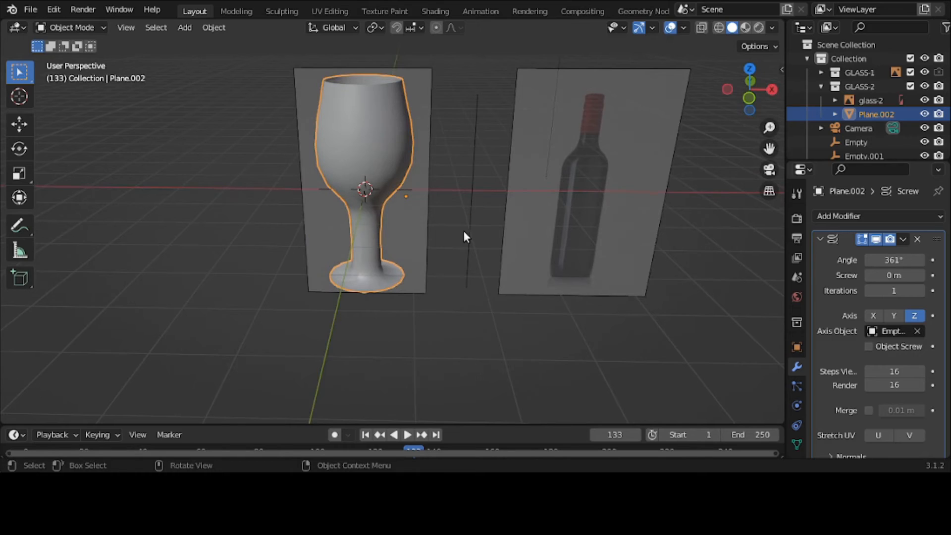
pyautogui.scroll(2, 463, 232)
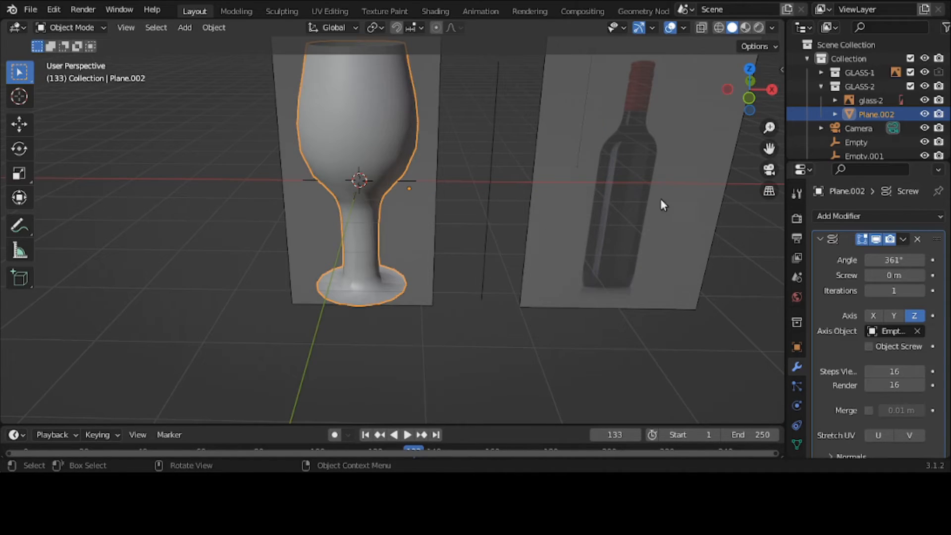
pyautogui.click(925, 101)
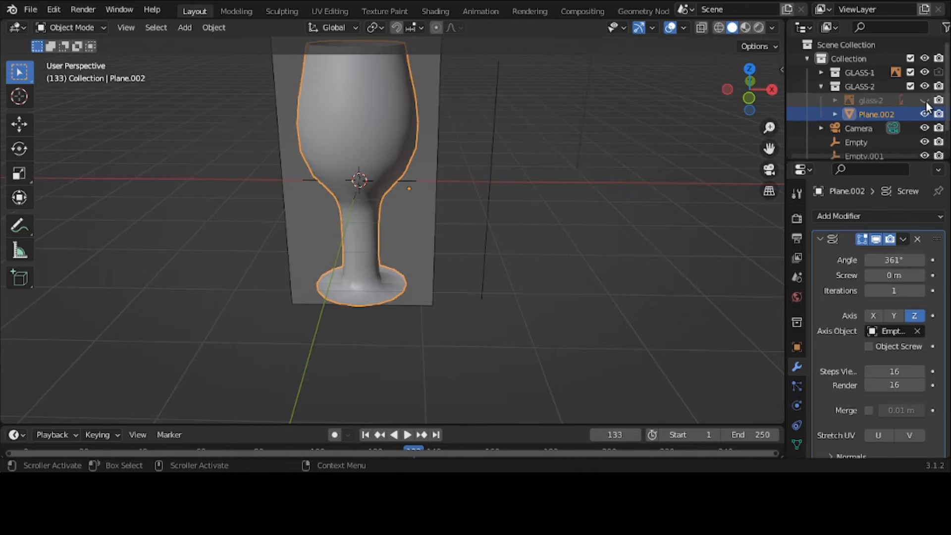
pyautogui.click(925, 100)
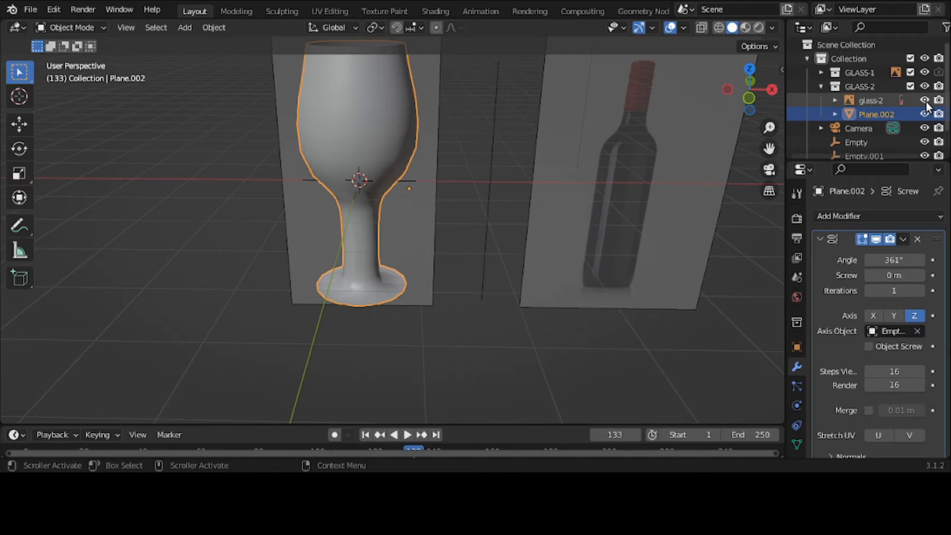
pyautogui.click(925, 100)
pyautogui.click(925, 100)
# - Expand the GLASS-1 collection and toggle the visibility of Plane.001 and glass-1 to identify which objects they are
pyautogui.click(823, 86)
pyautogui.click(821, 73)
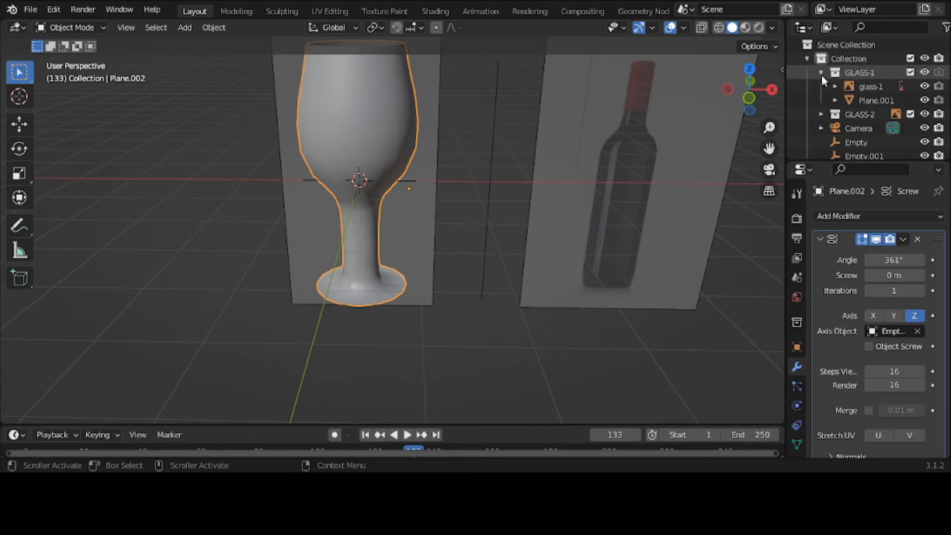
pyautogui.click(925, 100)
pyautogui.click(924, 100)
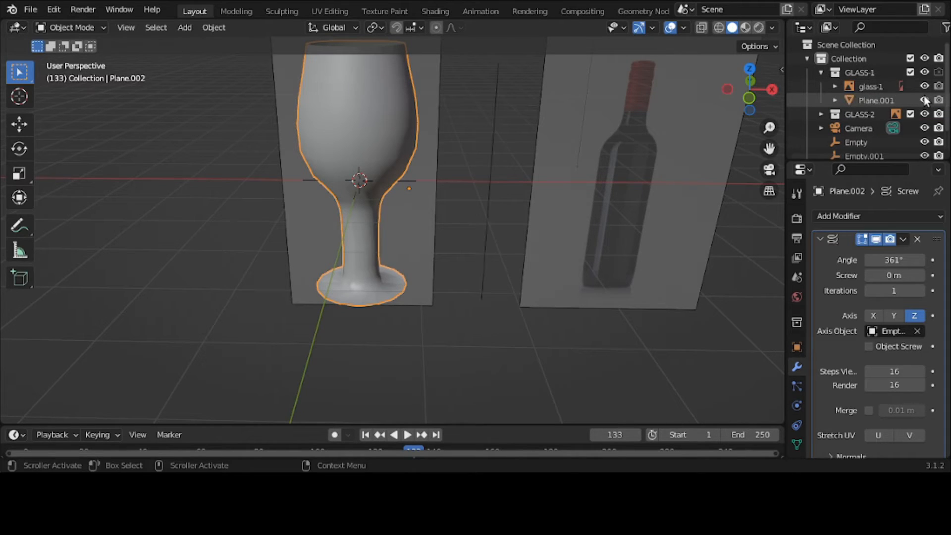
pyautogui.click(924, 100)
pyautogui.click(923, 99)
pyautogui.click(925, 86)
pyautogui.click(924, 86)
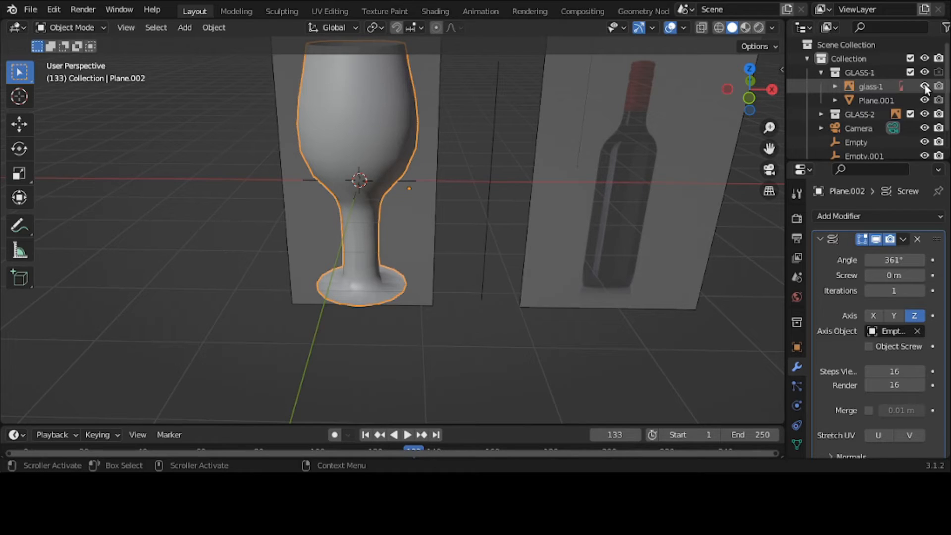
pyautogui.click(925, 99)
pyautogui.click(925, 99)
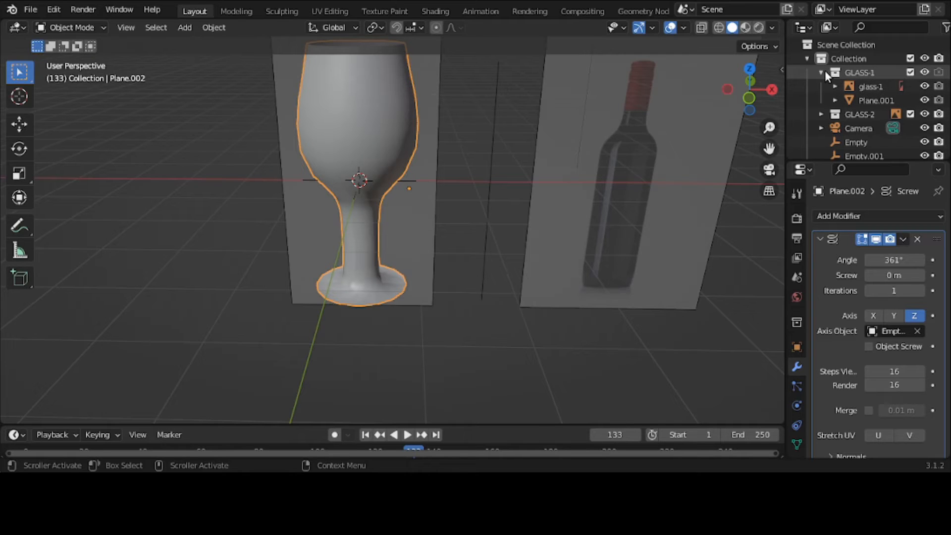
# - Move Plane.001 into the GLASS-2 collection and the wine glass Plane.002 into the GLASS-1 collection
pyautogui.click(822, 114)
pyautogui.scroll(-2, 826, 121)
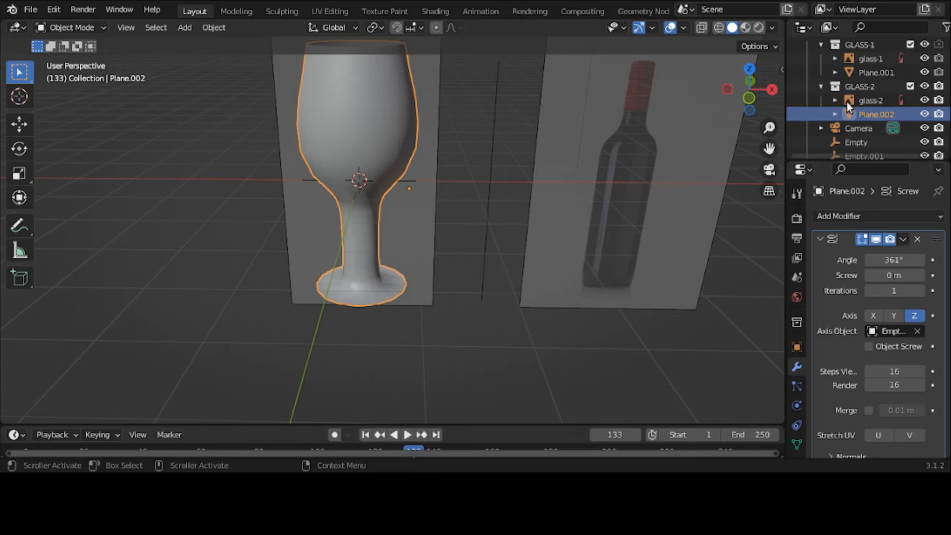
pyautogui.click(890, 74)
pyautogui.moveTo(889, 73); pyautogui.dragTo(885, 88)
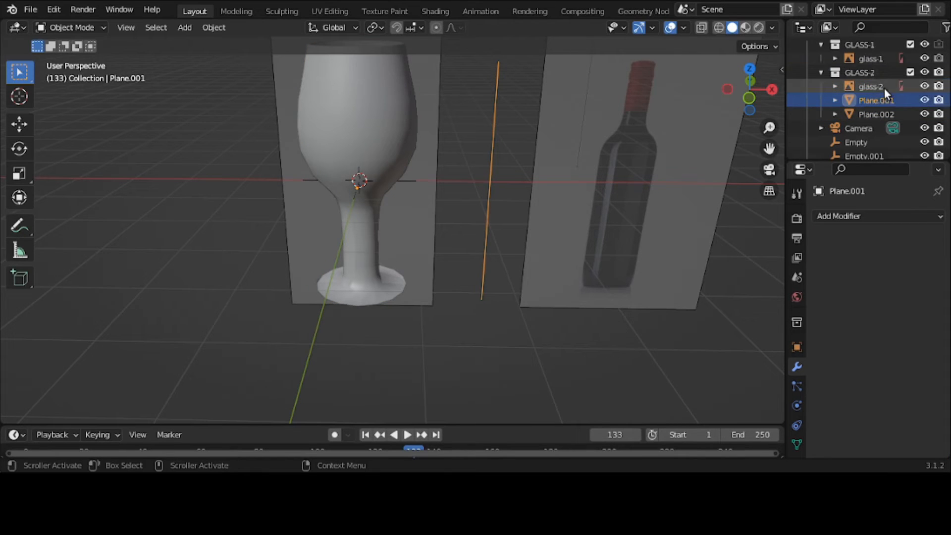
pyautogui.click(886, 118)
pyautogui.moveTo(886, 118); pyautogui.dragTo(887, 55)
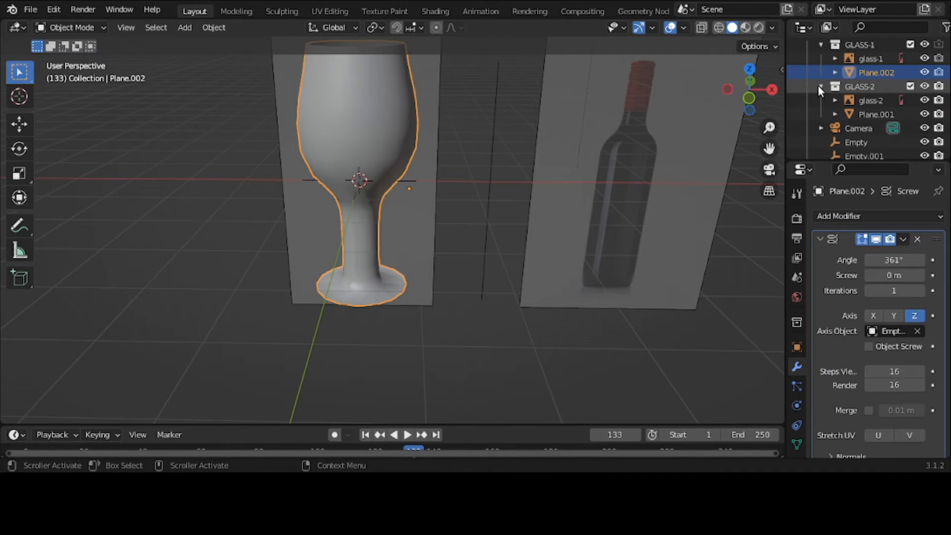
# - Rename the wine glass object in the GLASS-1 collection as Plane.001
pyautogui.doubleClick(882, 73)
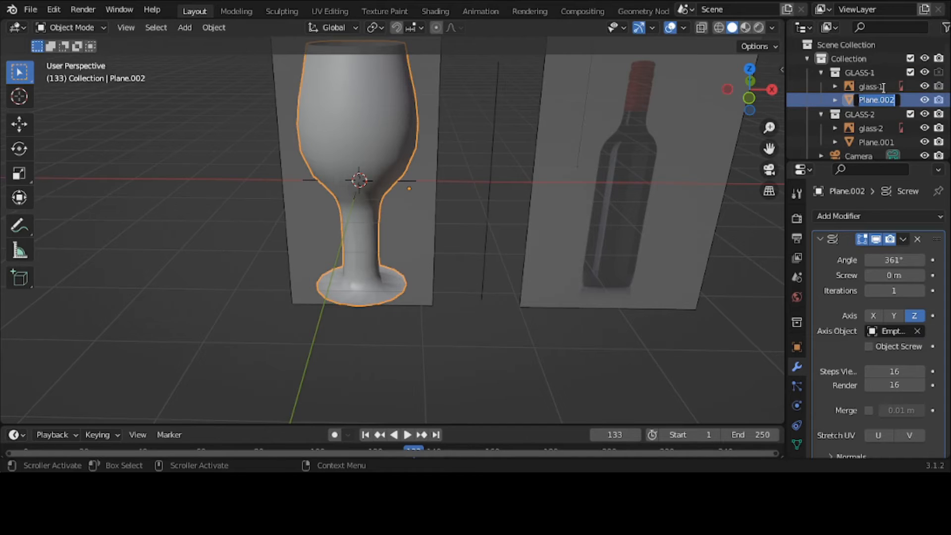
pyautogui.click(895, 101)
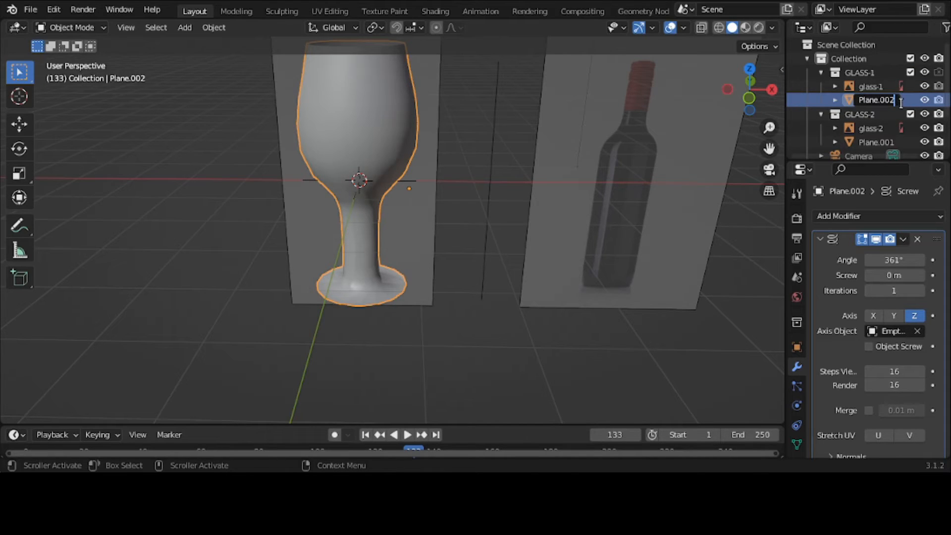
pyautogui.press('BackSpace')
pyautogui.write('1')
pyautogui.press('Return')
# - Name the plane in the GLASS-2 collection Plane.002, check it by toggling its visibility, and collapse the collection
pyautogui.click(881, 142)
pyautogui.scroll(-3, 881, 142)
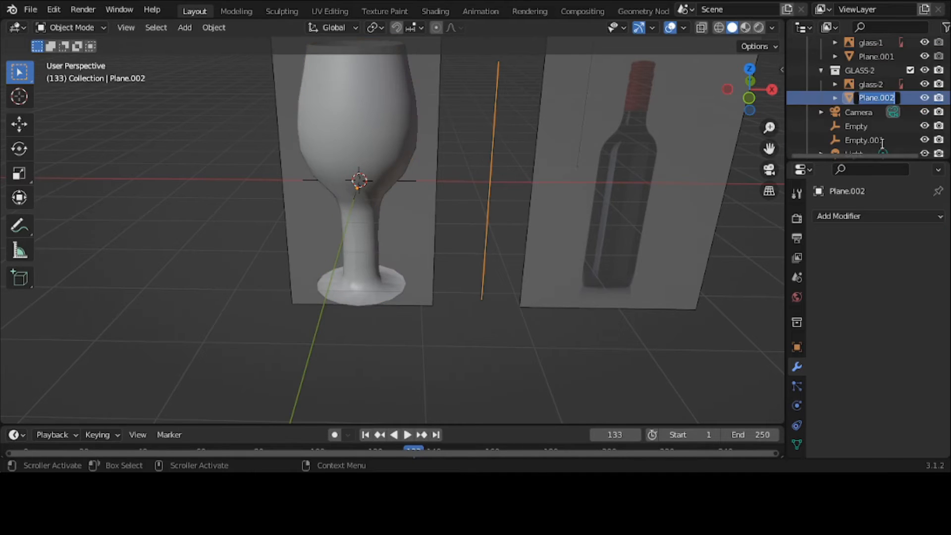
pyautogui.doubleClick(914, 100)
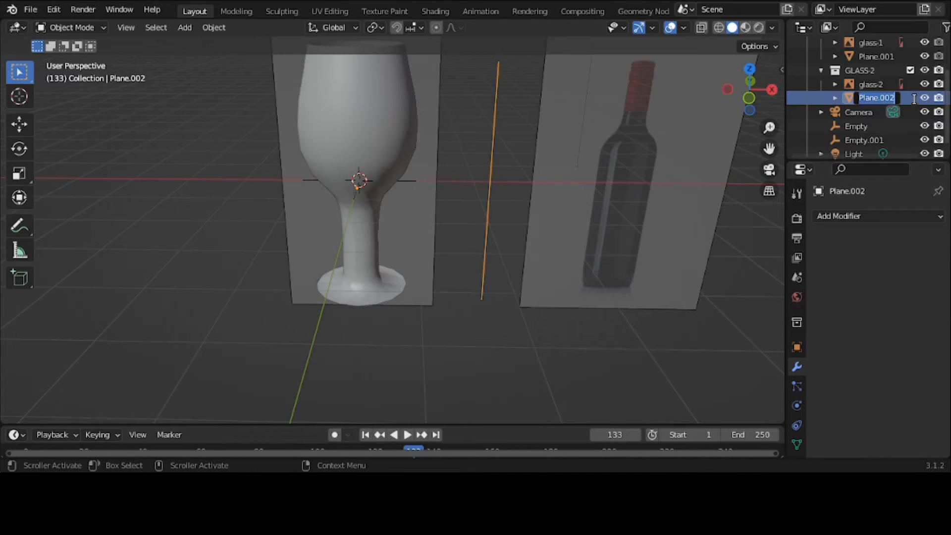
pyautogui.click(924, 99)
pyautogui.click(924, 99)
pyautogui.click(924, 99)
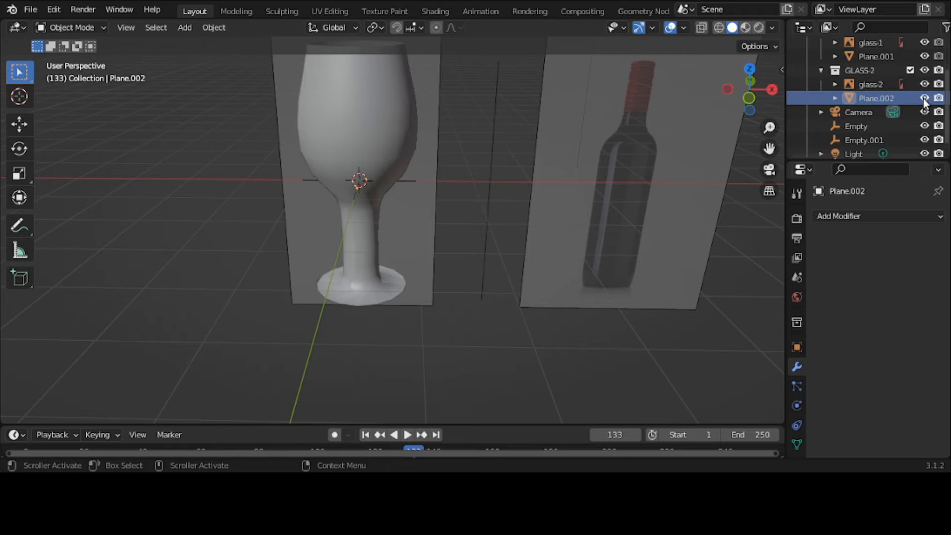
pyautogui.click(824, 71)
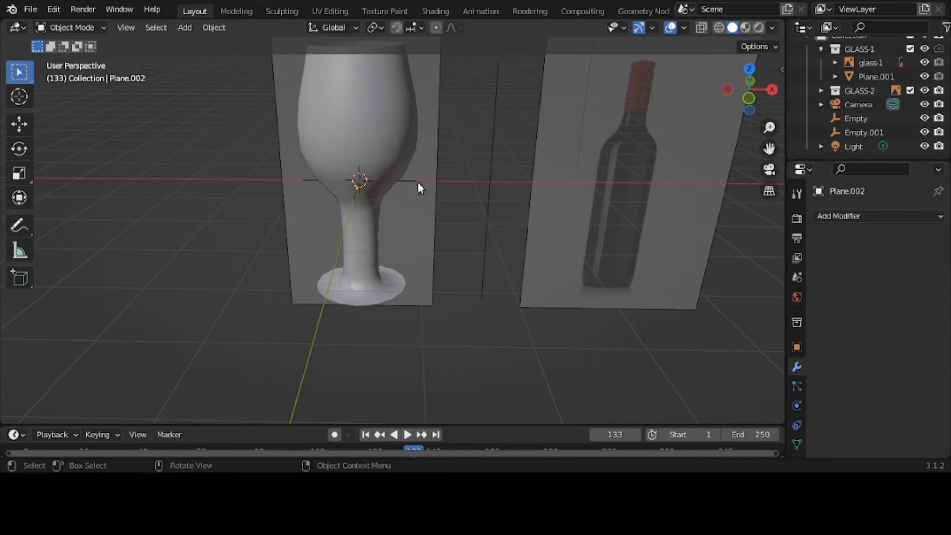
# - Scale the wine glass to about 0.941 along the global X axis and enter Edit Mode on its profile
pyautogui.moveTo(418, 183); pyautogui.dragTo(394, 142, button='middle')
pyautogui.click(395, 143)
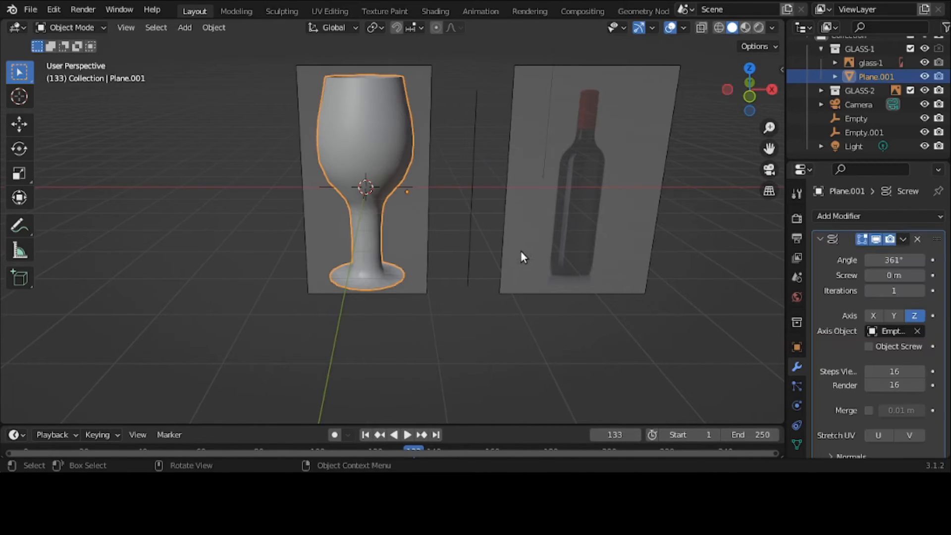
pyautogui.press('s')
pyautogui.press('x')
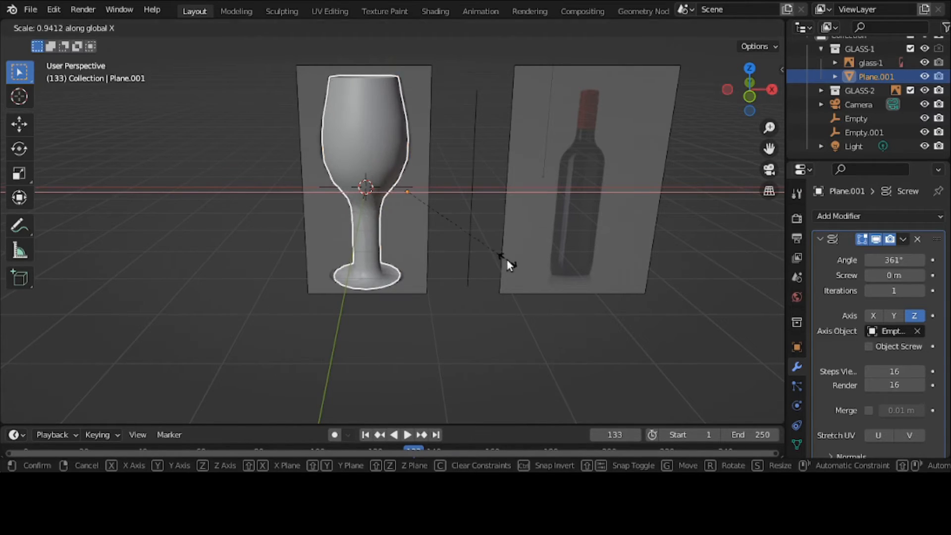
pyautogui.click(493, 265)
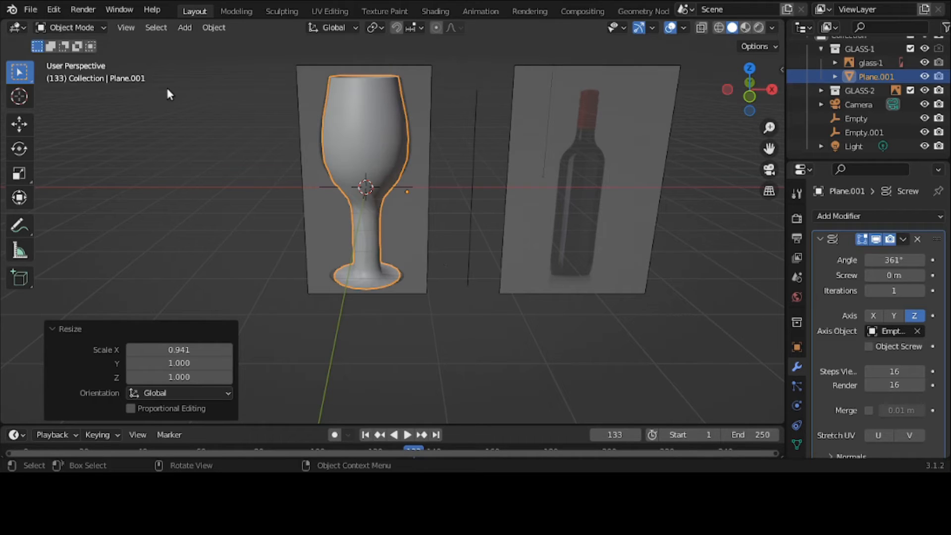
pyautogui.click(72, 28)
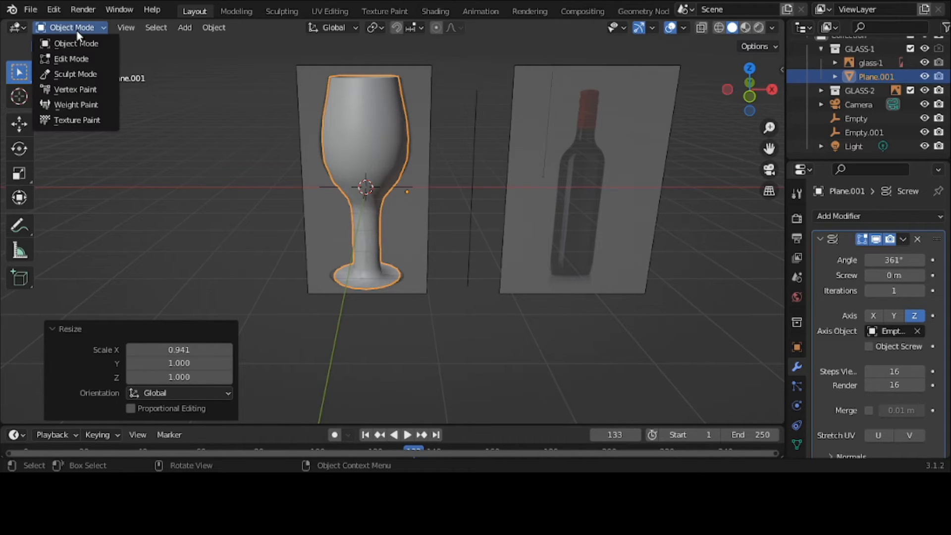
pyautogui.click(78, 59)
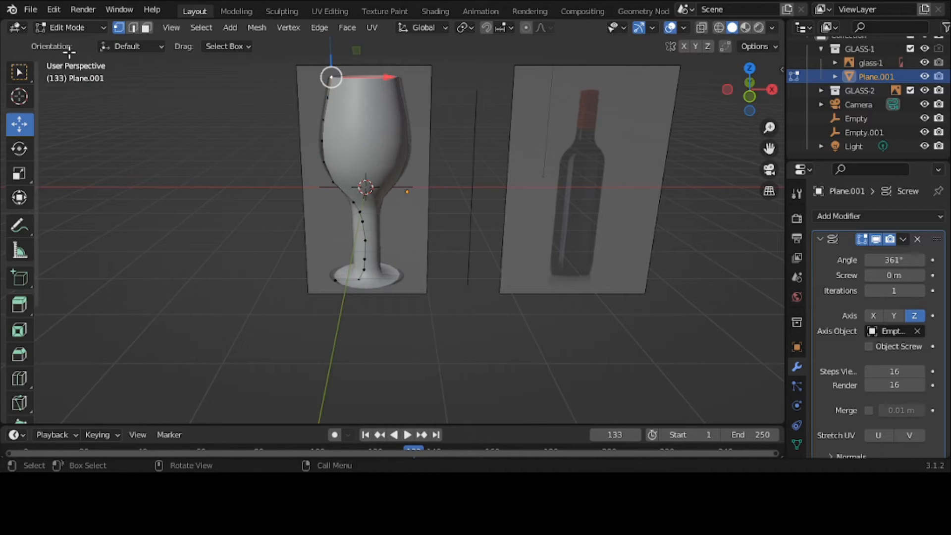
# - Switch the glass to Object Mode and apply its Screw modifier
pyautogui.click(55, 29)
pyautogui.click(59, 44)
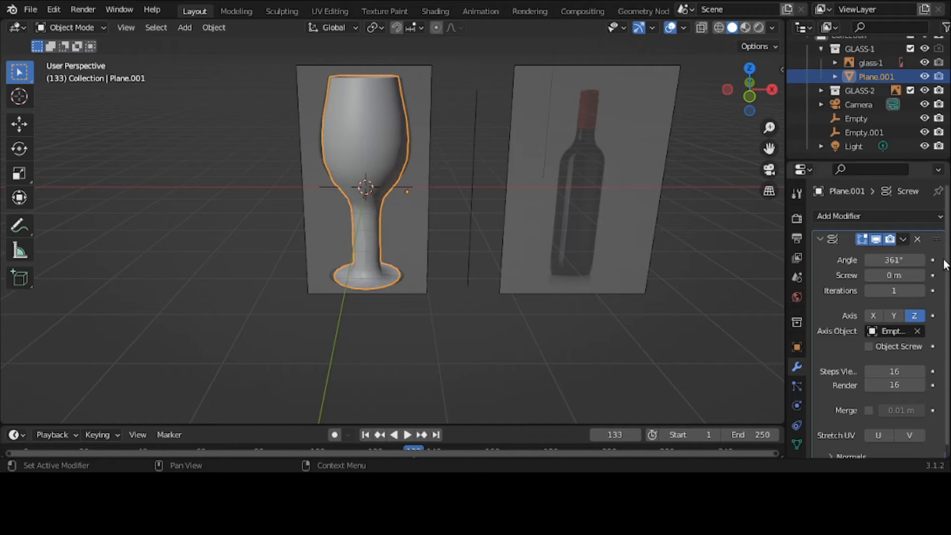
pyautogui.click(901, 239)
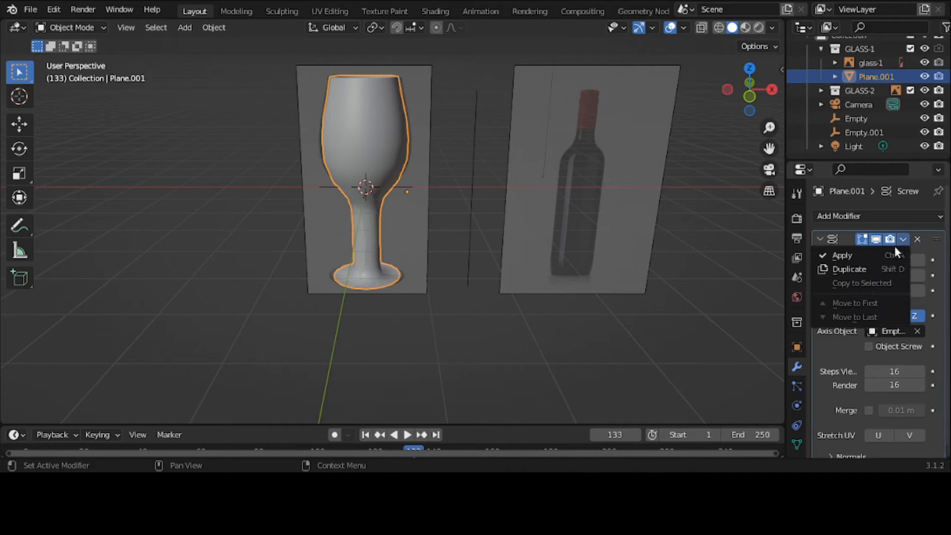
pyautogui.click(893, 255)
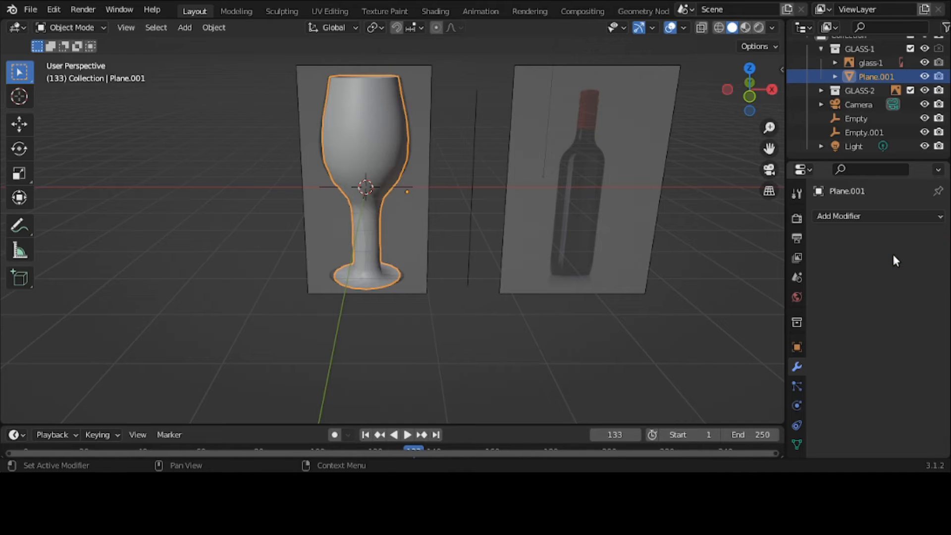
# - In Edit Mode, select all the stem vertices in wireframe and scale them along X to about 0.34
pyautogui.click(78, 28)
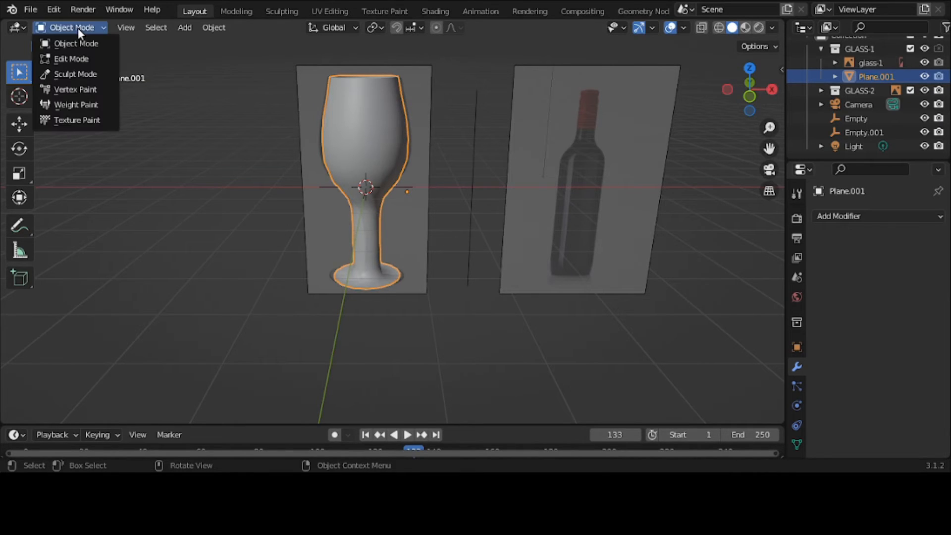
pyautogui.click(78, 58)
pyautogui.moveTo(185, 223); pyautogui.dragTo(187, 198, button='middle')
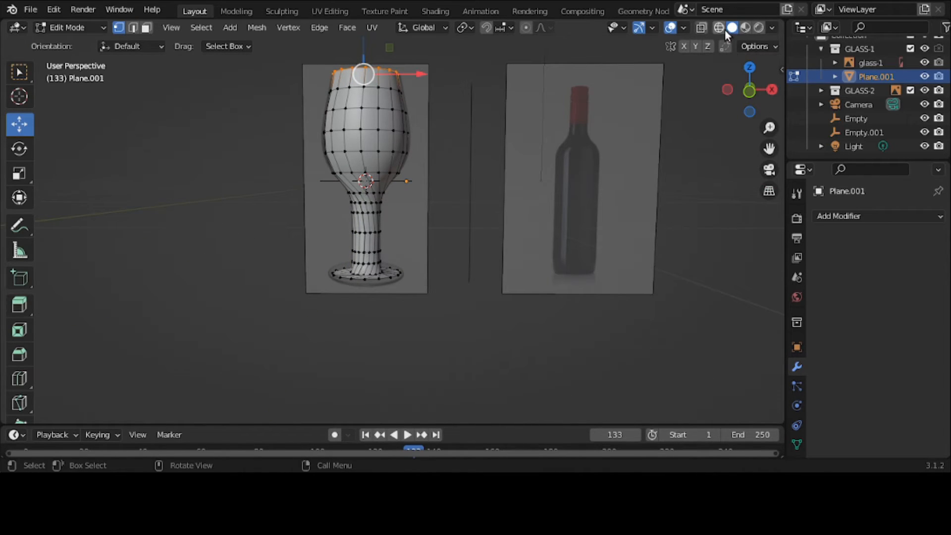
pyautogui.click(721, 28)
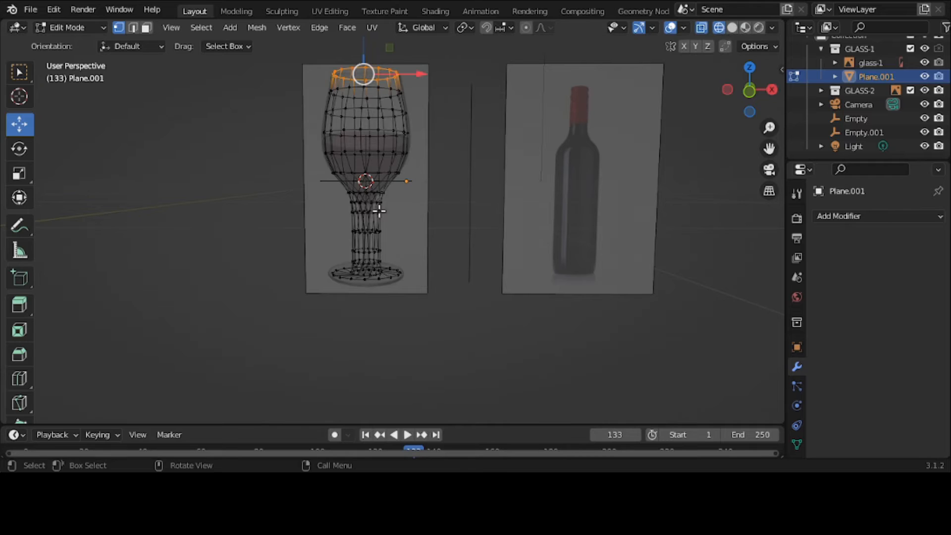
pyautogui.moveTo(298, 197); pyautogui.dragTo(422, 265)
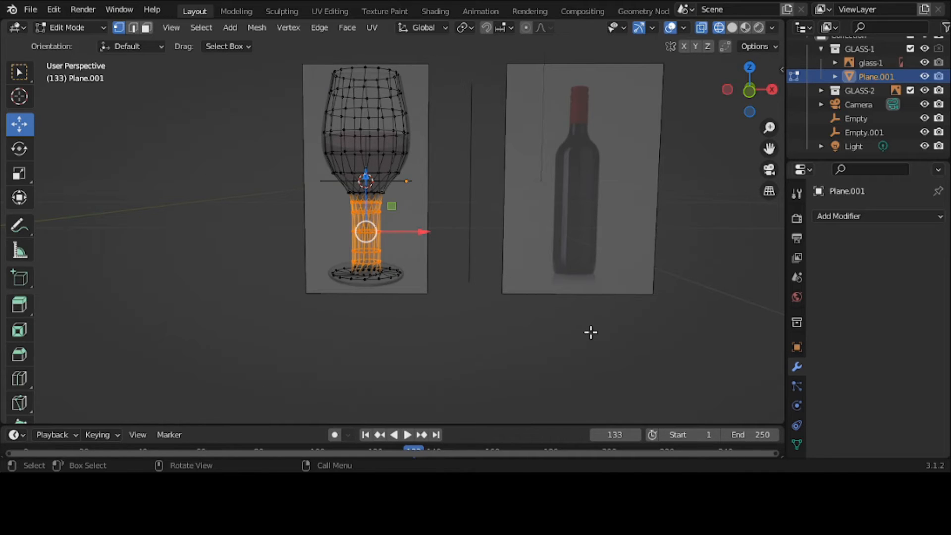
pyautogui.press('s')
pyautogui.press('x')
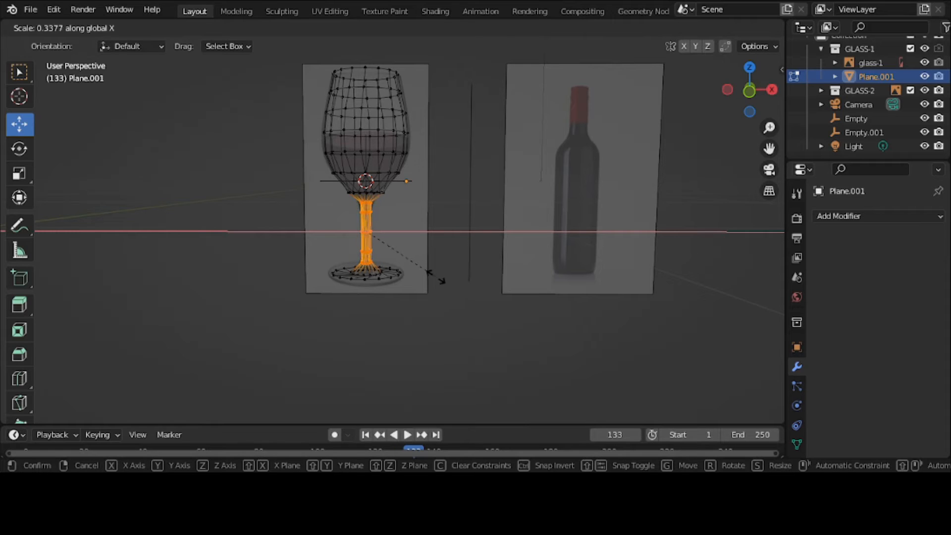
pyautogui.click(436, 276)
pyautogui.click(471, 318)
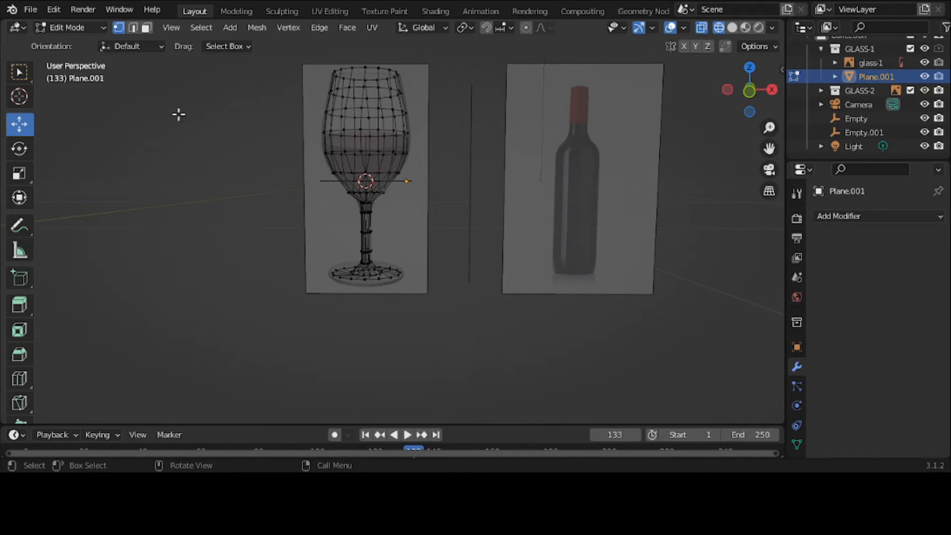
# - Return to Object Mode with solid shading and examine the glass stem from the side
pyautogui.click(91, 27)
pyautogui.click(75, 40)
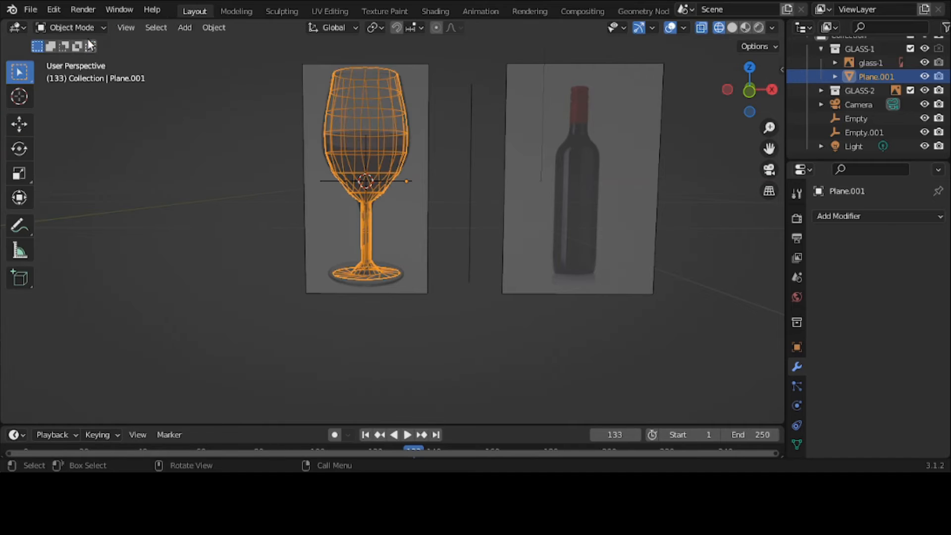
pyautogui.click(731, 28)
pyautogui.moveTo(461, 203)
pyautogui.mouseDown(button='middle')
pyautogui.moveTo(457, 265)
pyautogui.moveTo(527, 178)
pyautogui.moveTo(603, 208)
pyautogui.moveTo(686, 223)
pyautogui.moveTo(617, 227)
pyautogui.moveTo(611, 218)
pyautogui.mouseUp(button='middle')
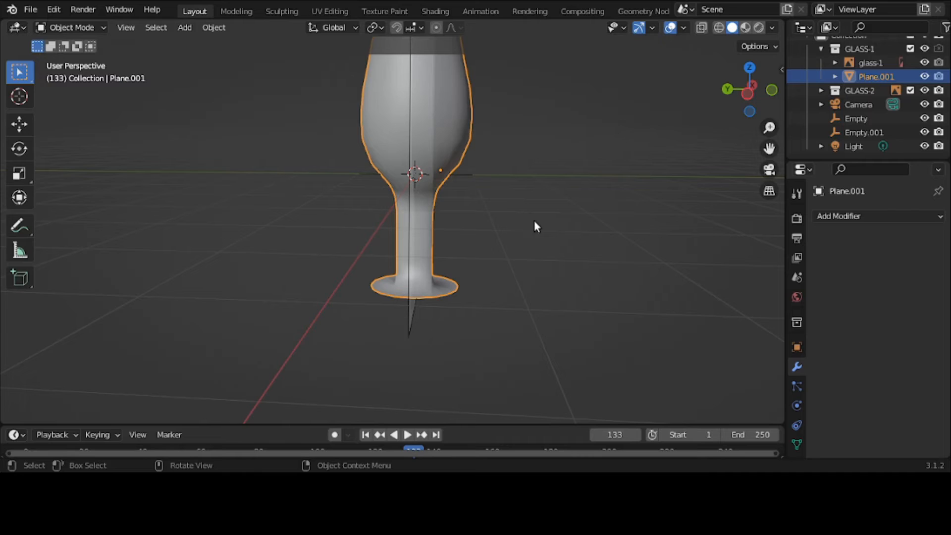
# - In Edit Mode, scale the selected stem vertices down along Y to match the narrowed X width, and deselect them
pyautogui.press('Tab')
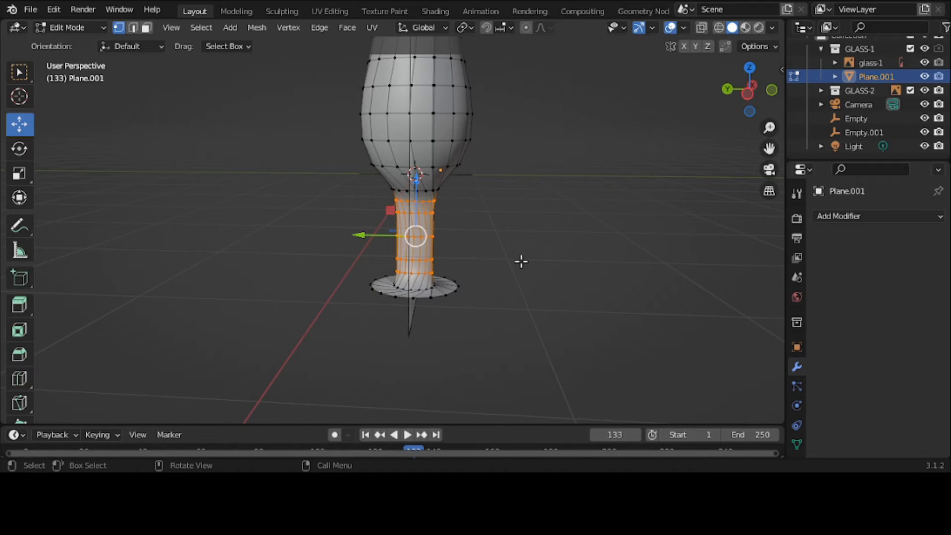
pyautogui.hotkey('shift', 'z')
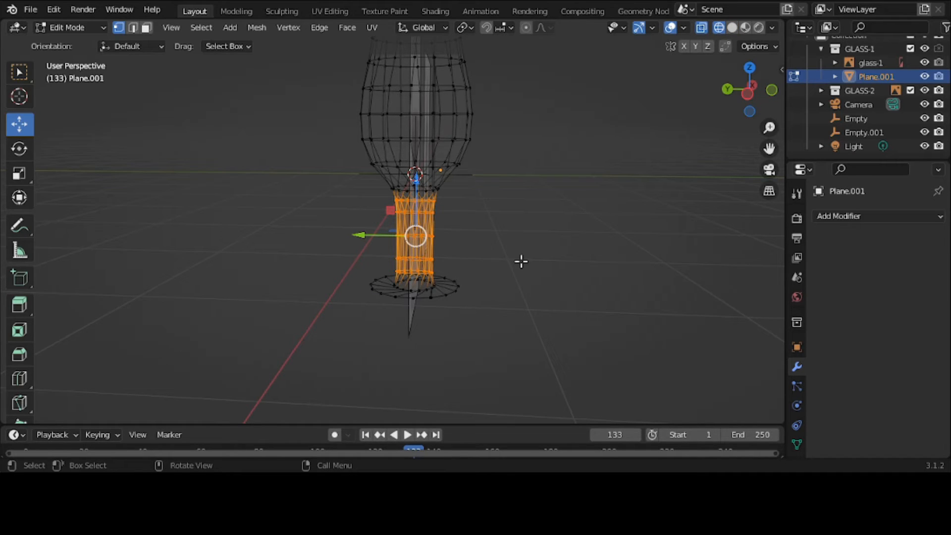
pyautogui.click(732, 28)
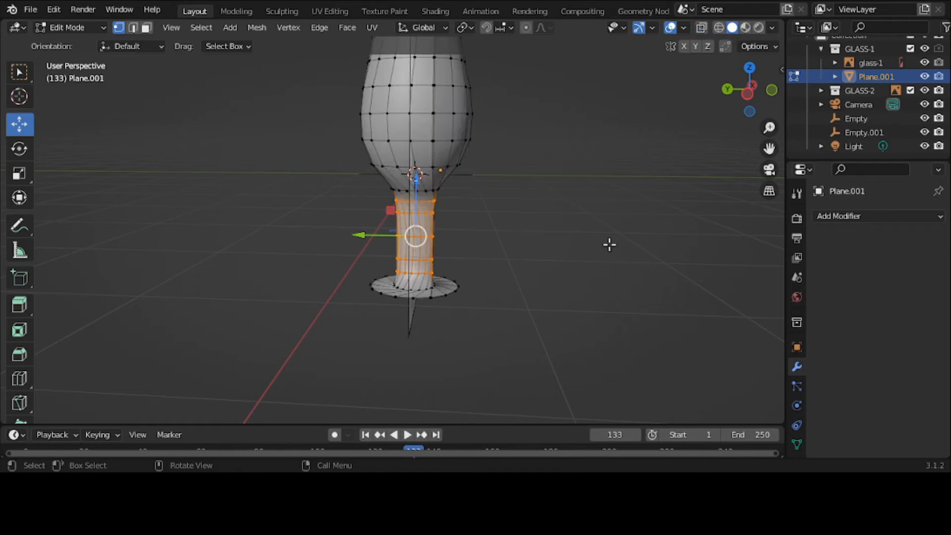
pyautogui.press('s')
pyautogui.press('y')
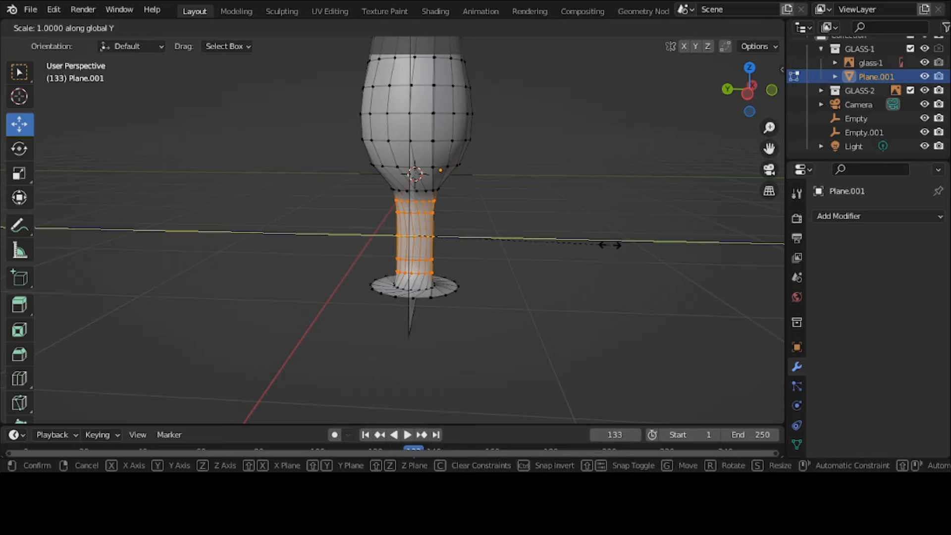
pyautogui.click(486, 244)
pyautogui.moveTo(485, 245); pyautogui.dragTo(308, 246, button='middle')
pyautogui.click(395, 305)
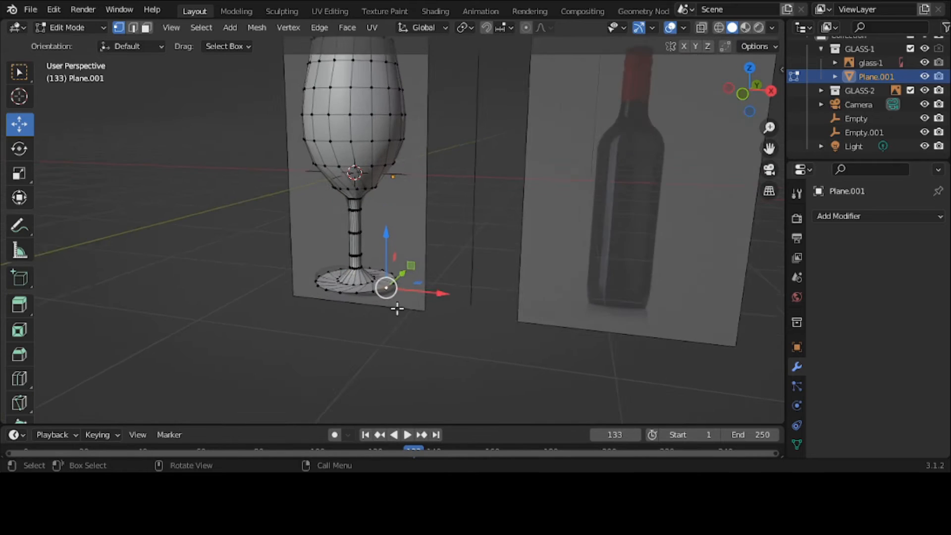
# - Select the vertex ring at the middle of the stem and scale it uniformly to 0.71
pyautogui.scroll(2, 398, 308)
pyautogui.moveTo(397, 309); pyautogui.dragTo(416, 307, button='middle')
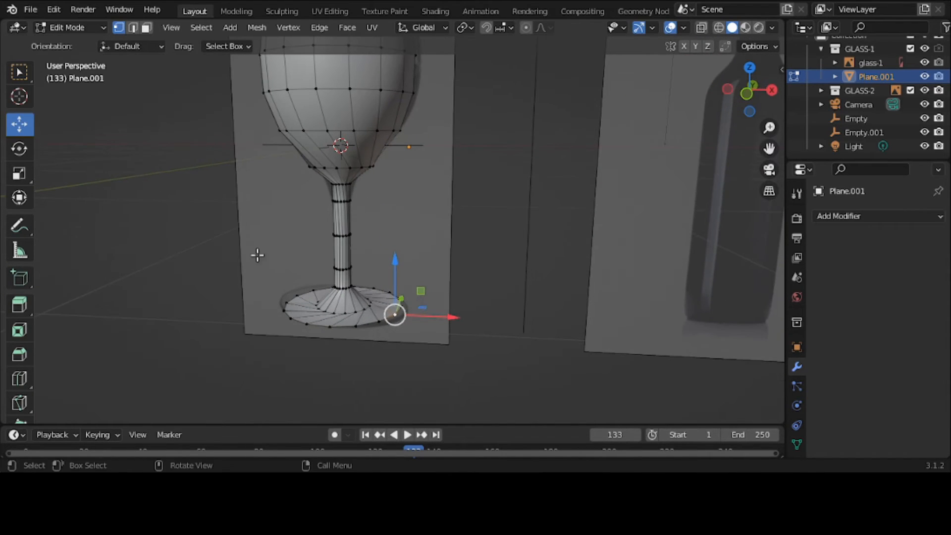
pyautogui.click(719, 28)
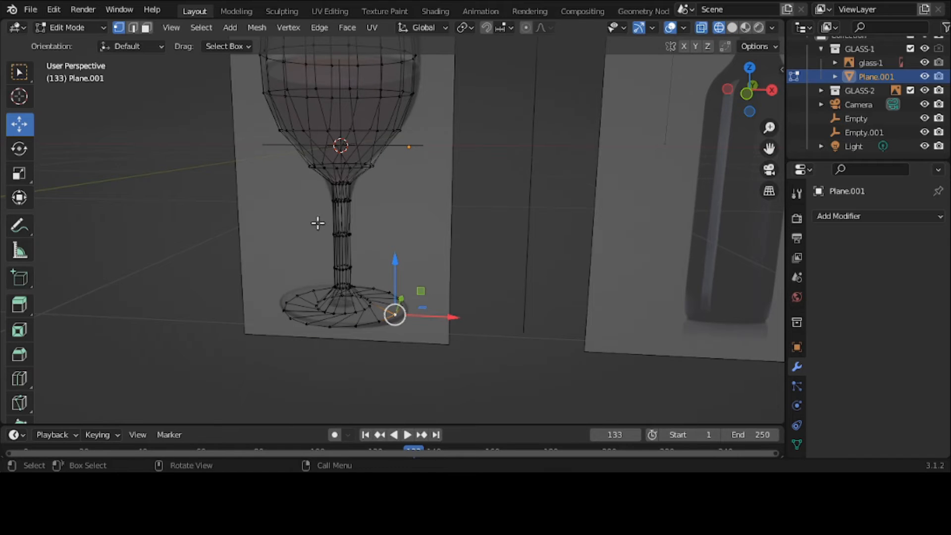
pyautogui.moveTo(319, 223); pyautogui.dragTo(393, 263)
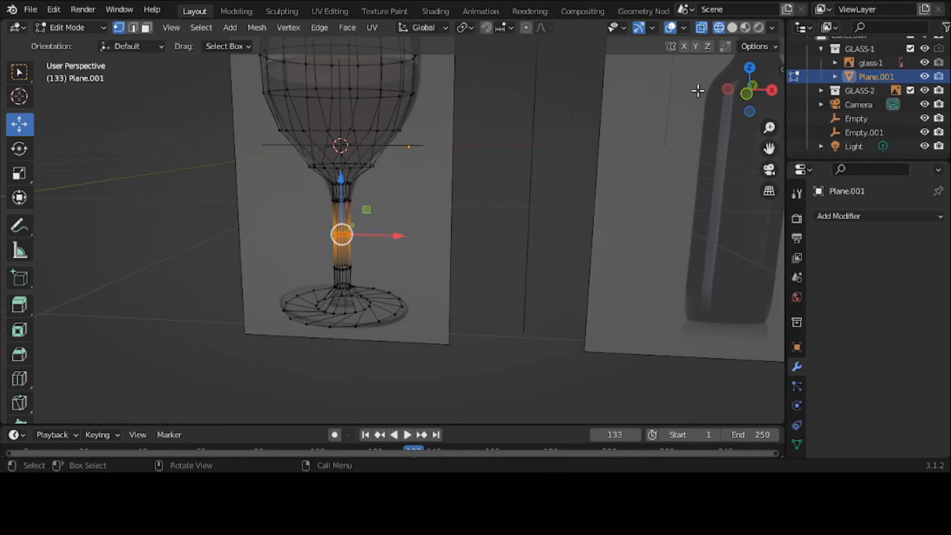
pyautogui.click(732, 27)
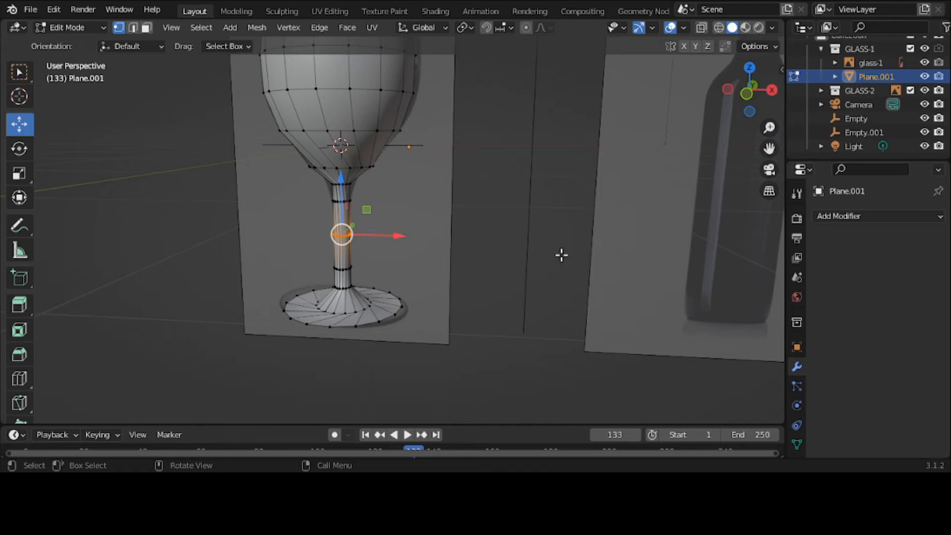
pyautogui.press('s')
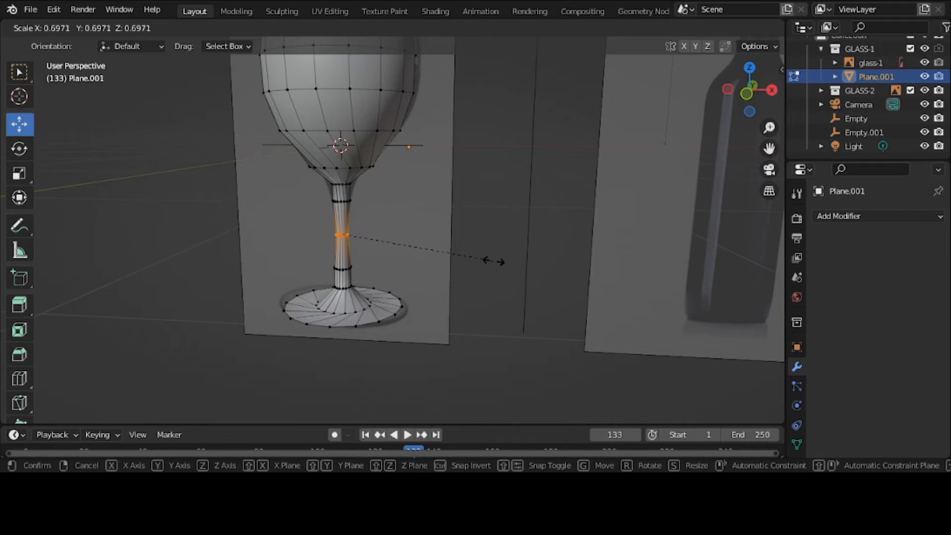
pyautogui.click(496, 261)
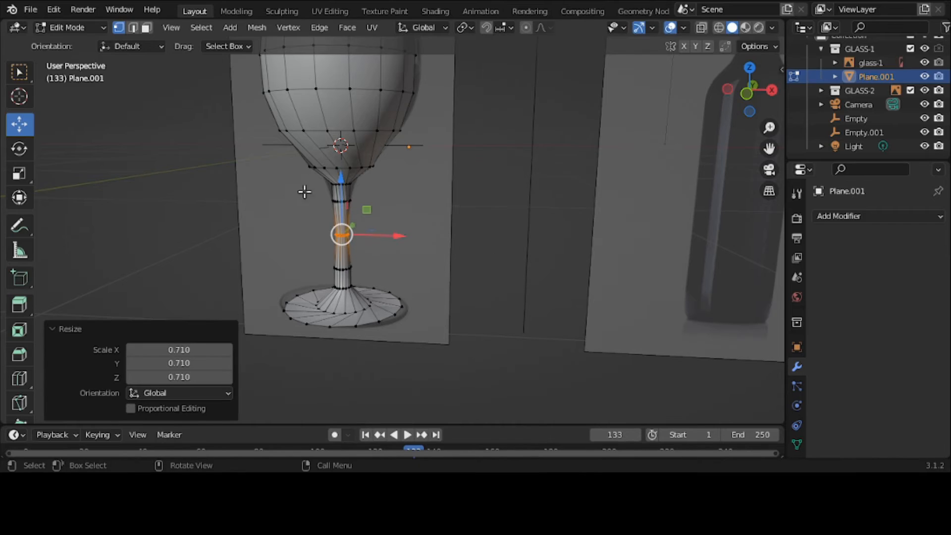
# - Select the stem's vertex ring just above the middle one and scale it uniformly to 0.893
pyautogui.click(717, 28)
pyautogui.moveTo(298, 192); pyautogui.dragTo(373, 212)
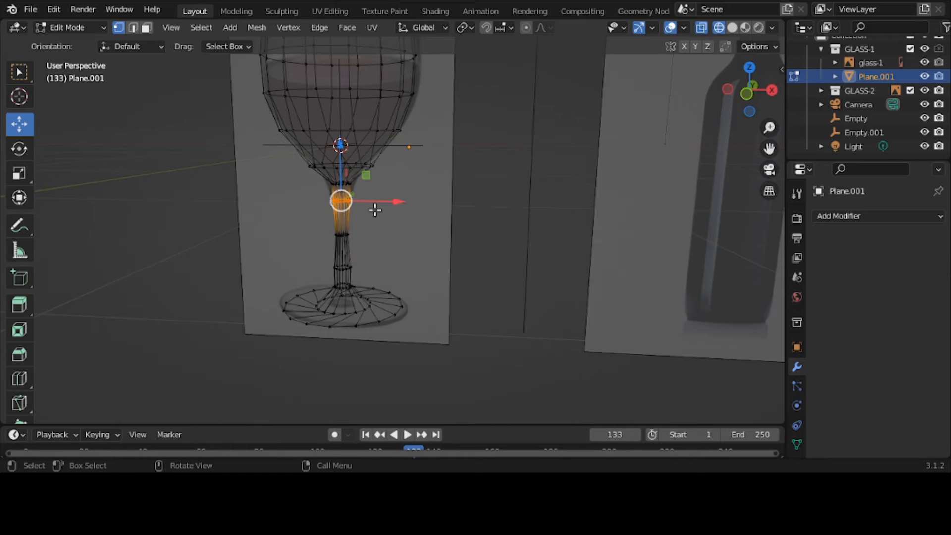
pyautogui.click(731, 27)
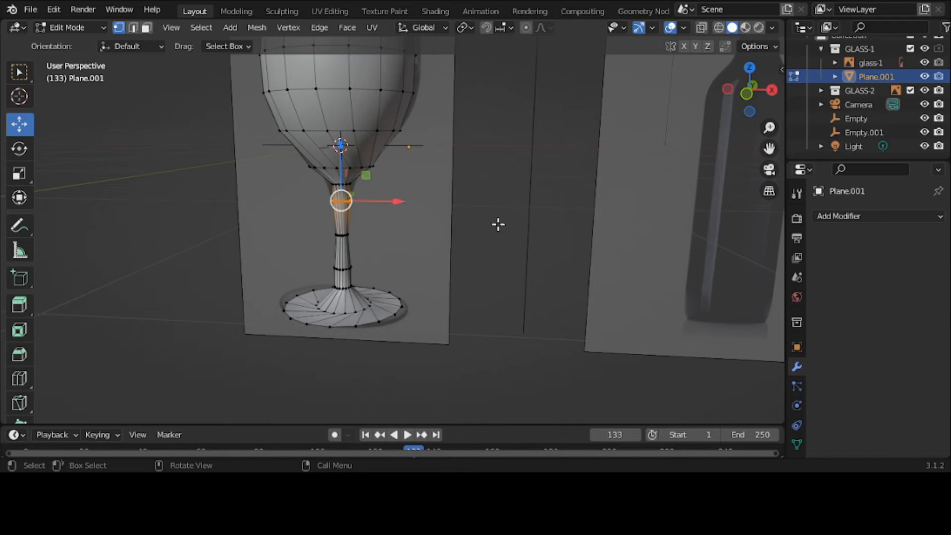
pyautogui.press('s')
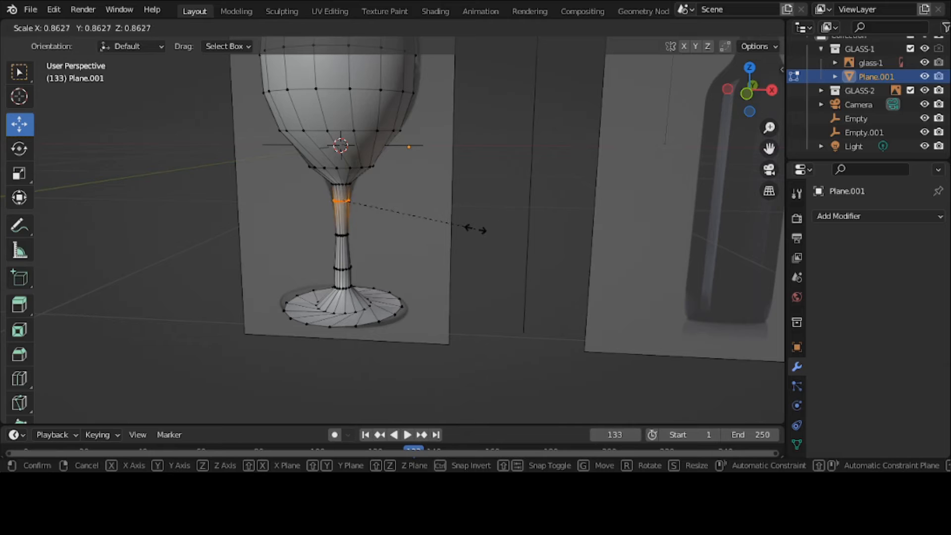
pyautogui.click(480, 228)
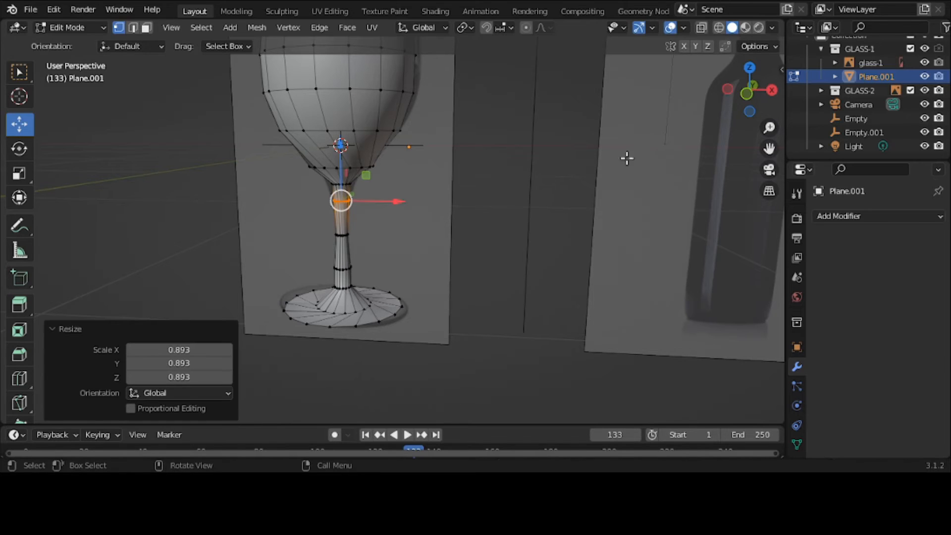
# - Select the stem's vertex ring just below the middle one, scale it uniformly to 0.882, and return to Object Mode
pyautogui.click(719, 28)
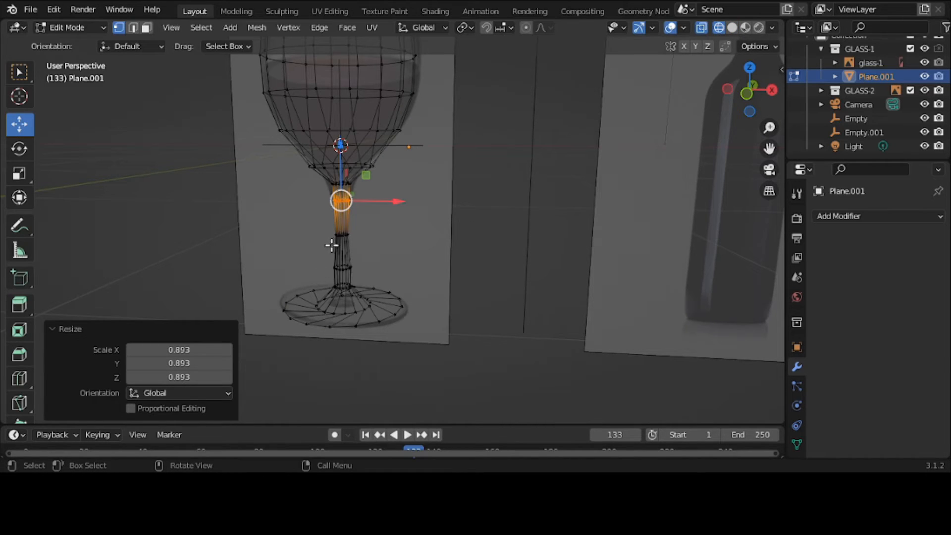
pyautogui.moveTo(320, 253); pyautogui.dragTo(367, 287)
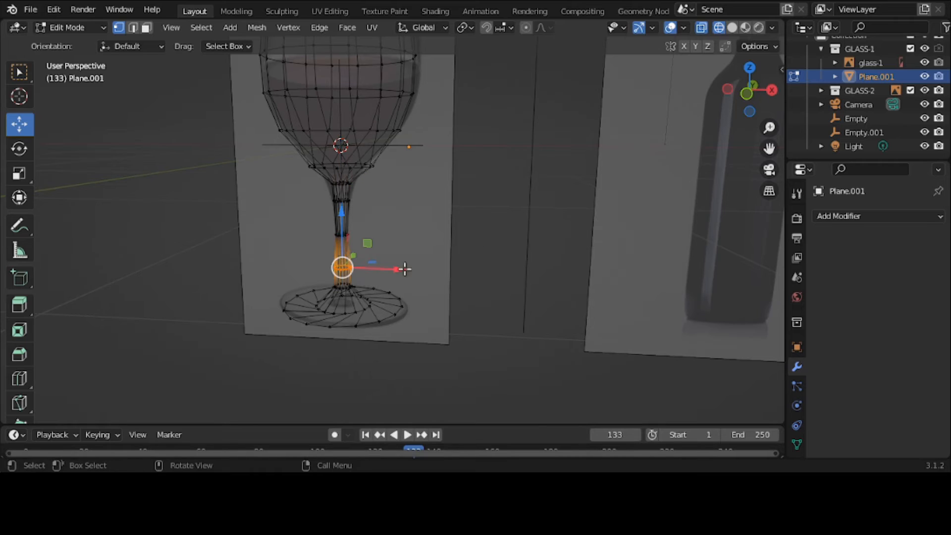
pyautogui.click(732, 29)
pyautogui.press('s')
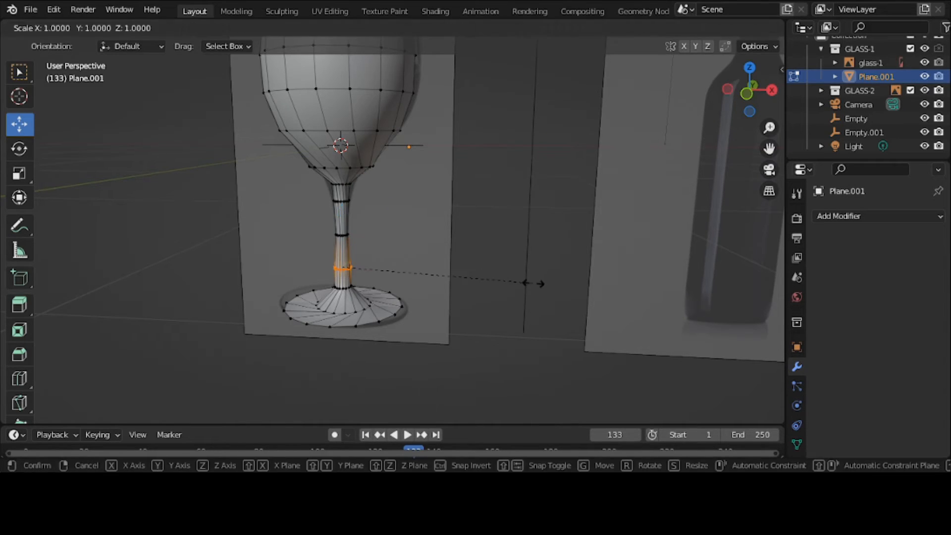
pyautogui.click(510, 287)
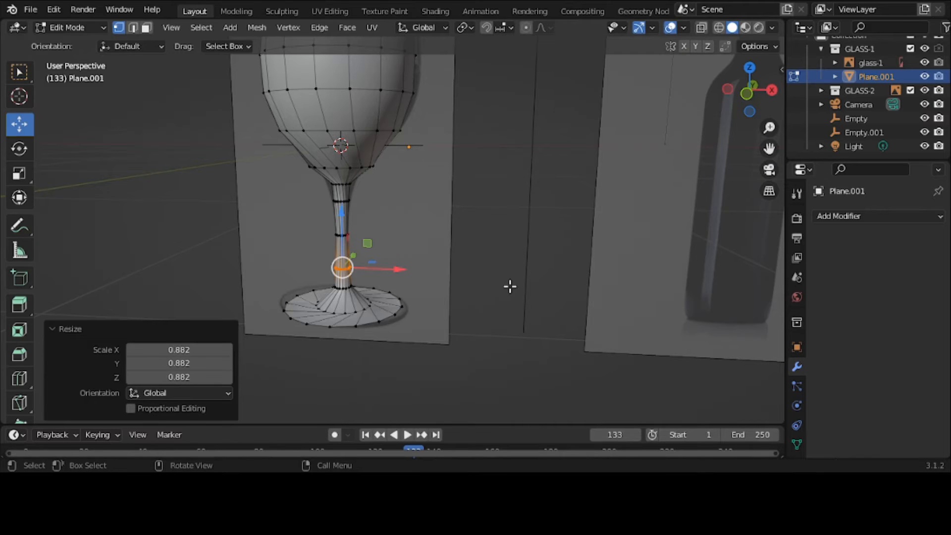
pyautogui.click(61, 31)
pyautogui.click(61, 42)
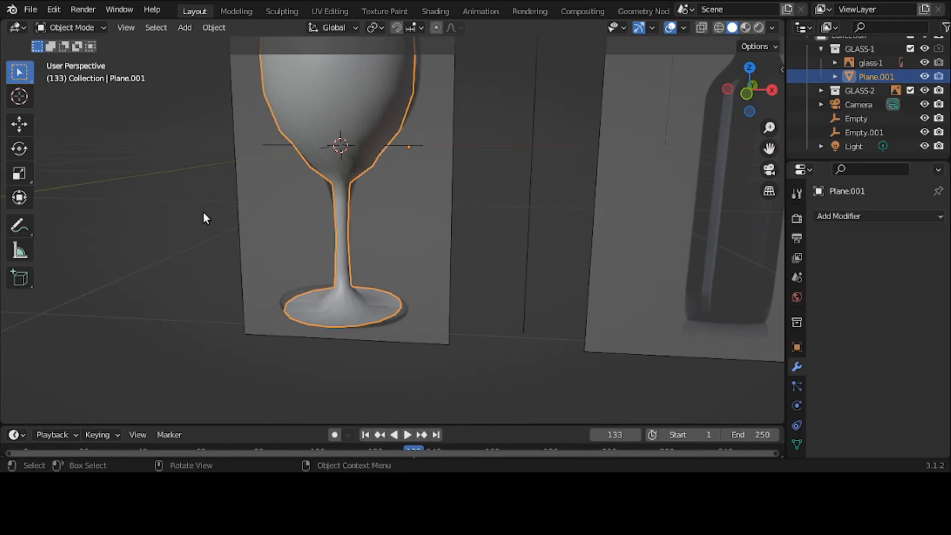
# - Deselect the glass and examine its overall shape from above
pyautogui.click(203, 213)
pyautogui.moveTo(204, 213); pyautogui.dragTo(325, 340, button='middle')
pyautogui.scroll(3, 323, 355)
pyautogui.scroll(-4, 324, 287)
pyautogui.moveTo(325, 286)
pyautogui.mouseDown(button='middle')
pyautogui.moveTo(323, 352)
pyautogui.moveTo(325, 304)
pyautogui.mouseUp(button='middle')
# - Select the glass, check which modifiers are available, and examine the rim and wall of its bowl
pyautogui.click(371, 196)
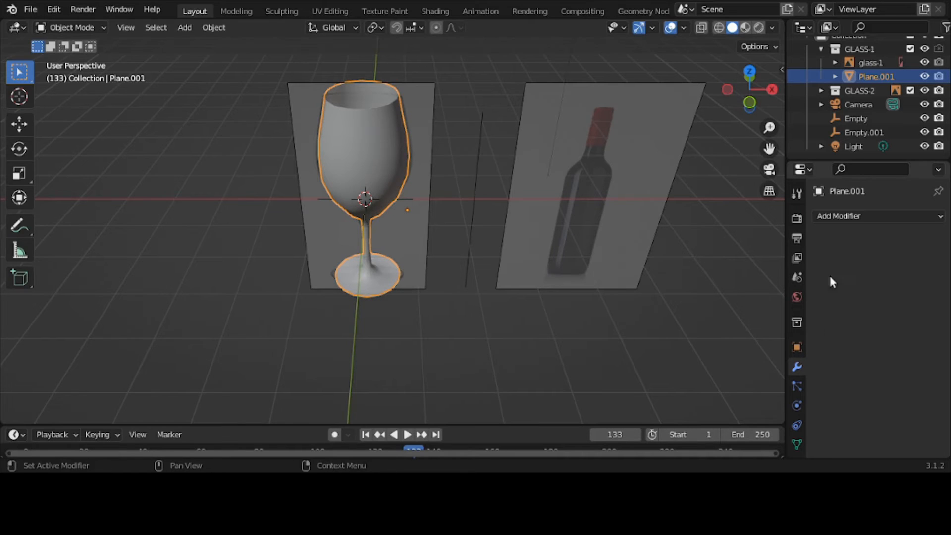
pyautogui.click(856, 211)
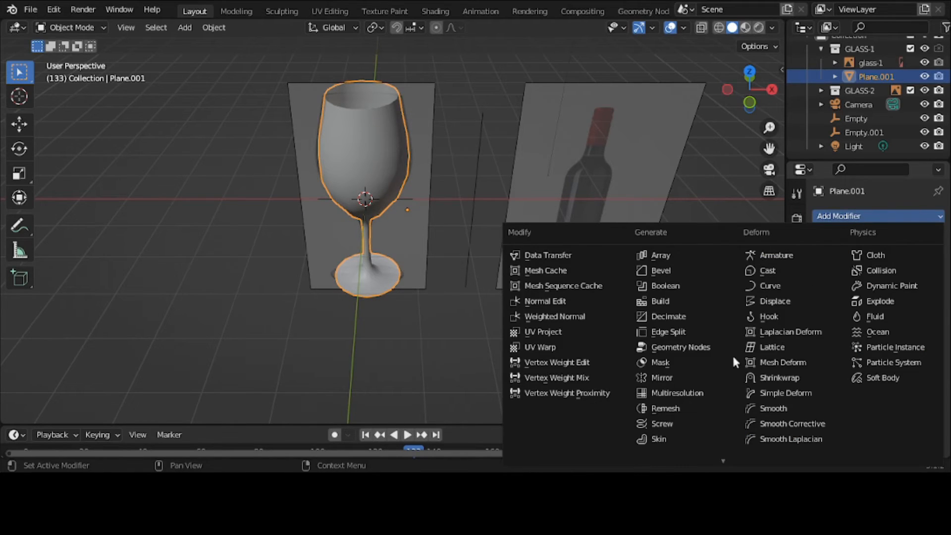
pyautogui.scroll(1, 385, 222)
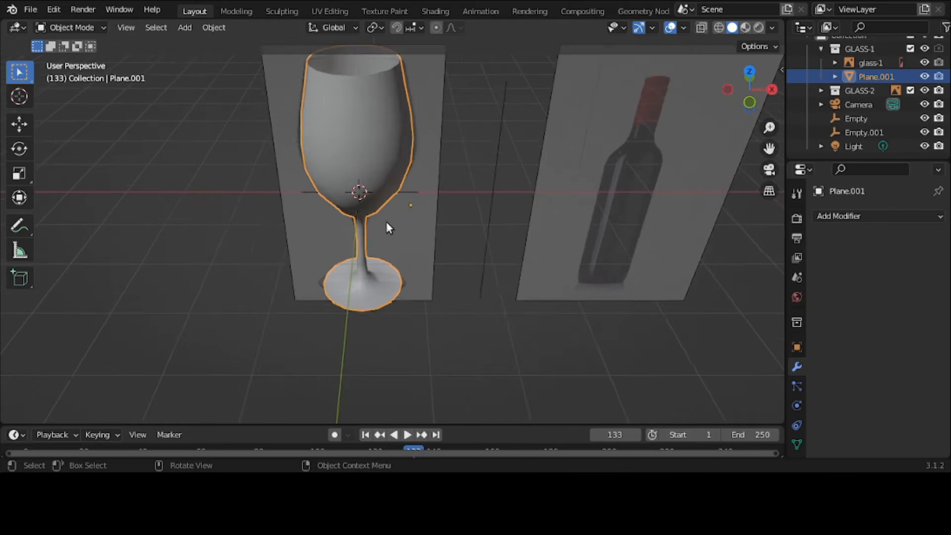
pyautogui.scroll(2, 388, 225)
pyautogui.moveTo(388, 225); pyautogui.dragTo(400, 282, button='middle')
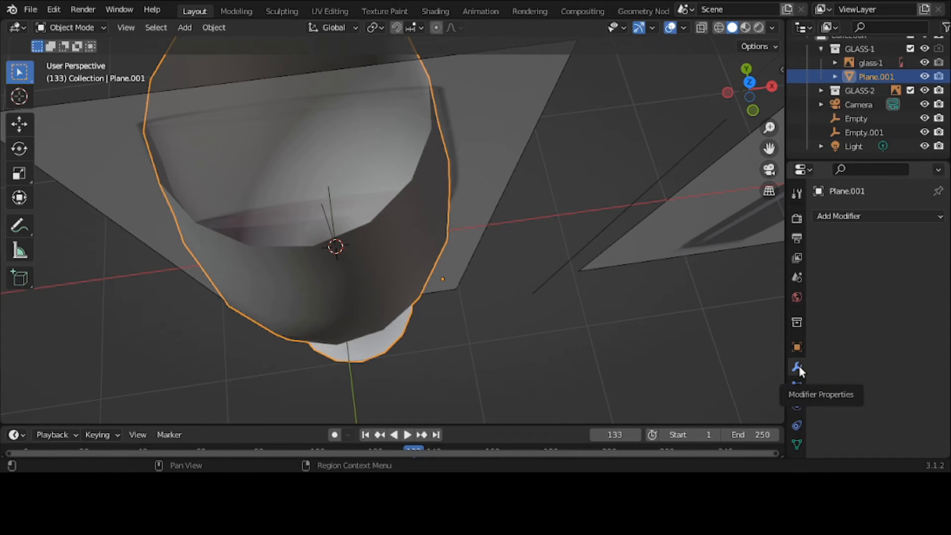
# - Add a Solidify modifier to the glass with a thickness of 0.03 m and check the rim, stem and base
pyautogui.click(854, 217)
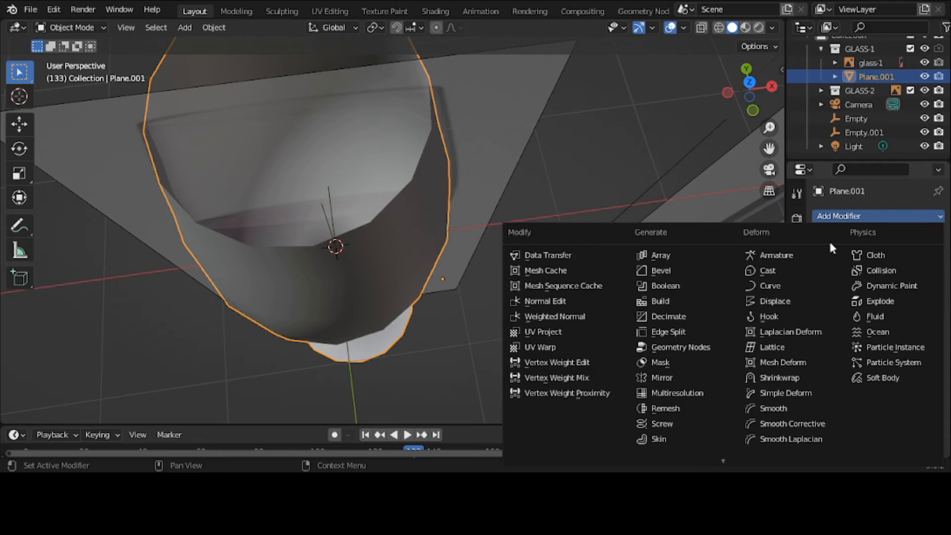
pyautogui.scroll(-4, 711, 409)
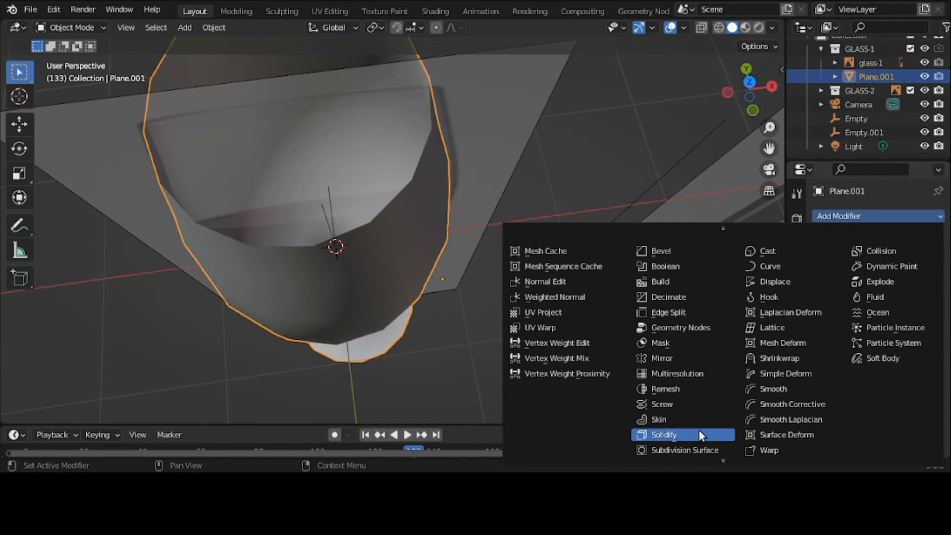
pyautogui.click(701, 436)
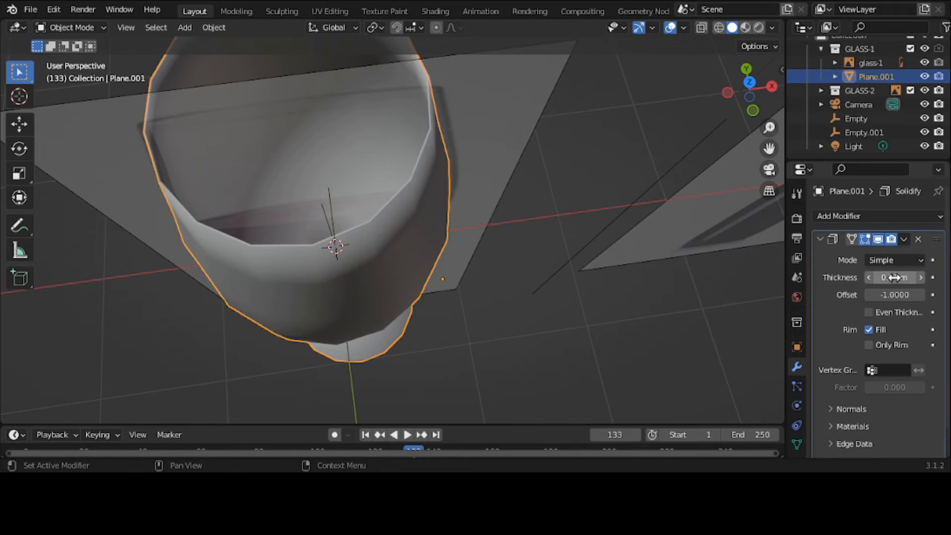
pyautogui.moveTo(894, 277)
pyautogui.mouseDown()
pyautogui.moveTo(924, 277)
pyautogui.moveTo(892, 278)
pyautogui.mouseUp()
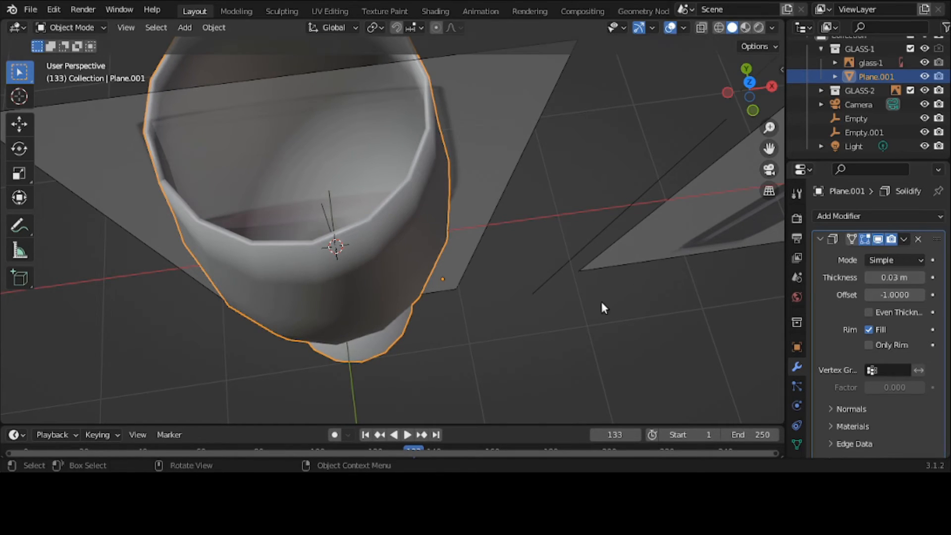
pyautogui.moveTo(601, 299); pyautogui.dragTo(590, 164, button='middle')
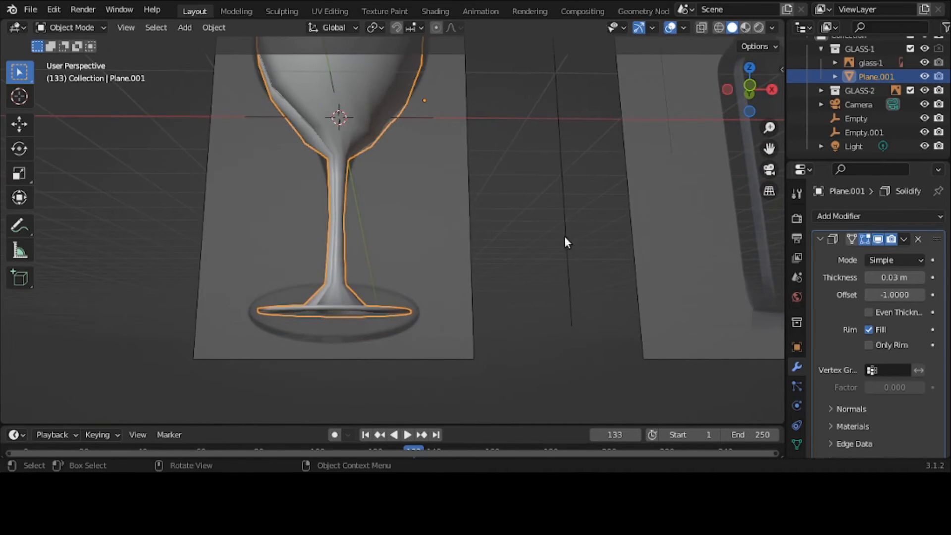
pyautogui.scroll(1, 565, 237)
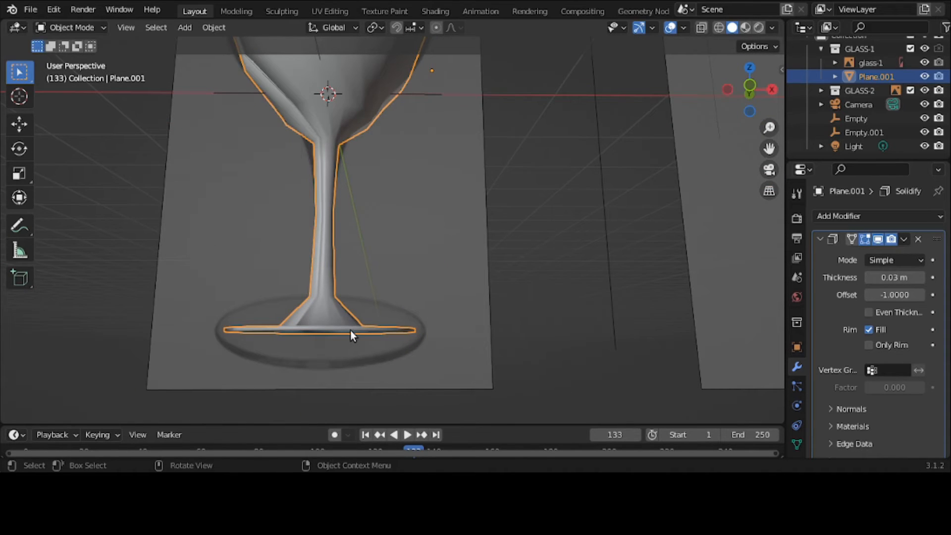
# - Compare the glass at a Solidify thickness of 0 m, and set the thickness back to 0.03 m
pyautogui.click(883, 278)
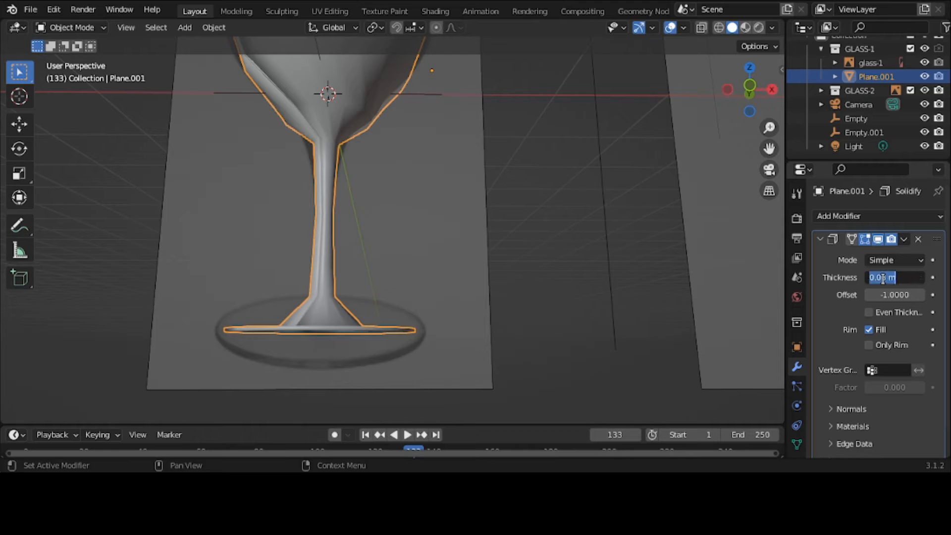
pyautogui.write('0')
pyautogui.press('Return')
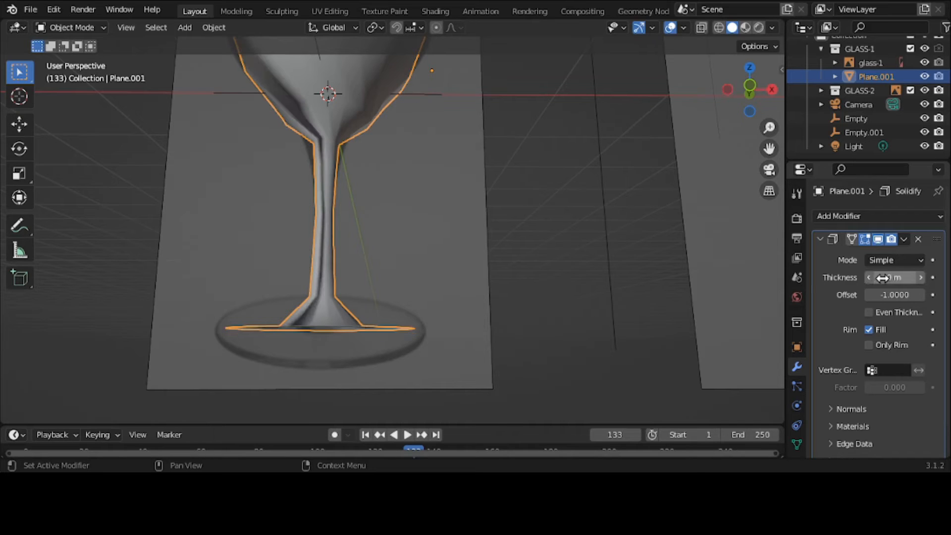
pyautogui.click(883, 277)
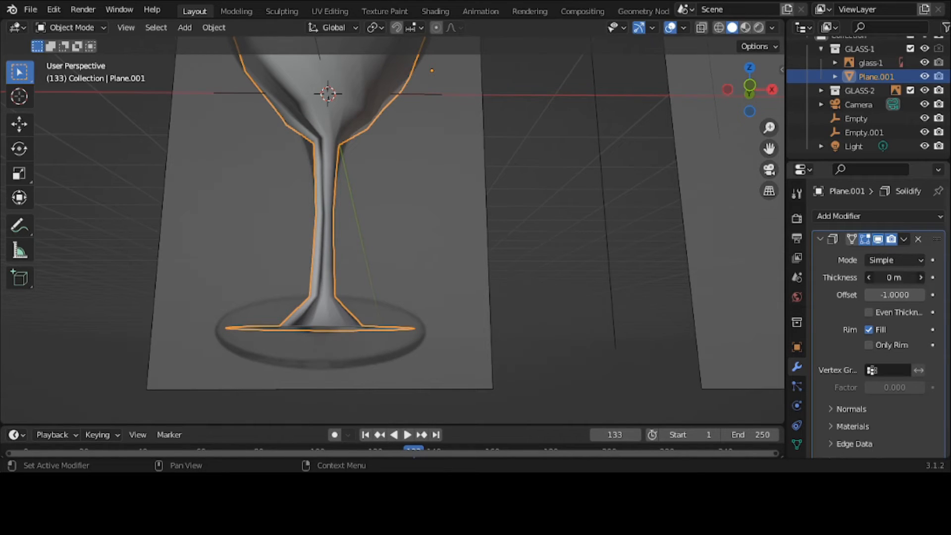
pyautogui.press('BackSpace')
pyautogui.write('.03')
pyautogui.press('Return')
# - Hide the glass-1 reference image and view the glass from its seam side
pyautogui.moveTo(206, 158); pyautogui.dragTo(267, 252, button='middle')
pyautogui.click(280, 218)
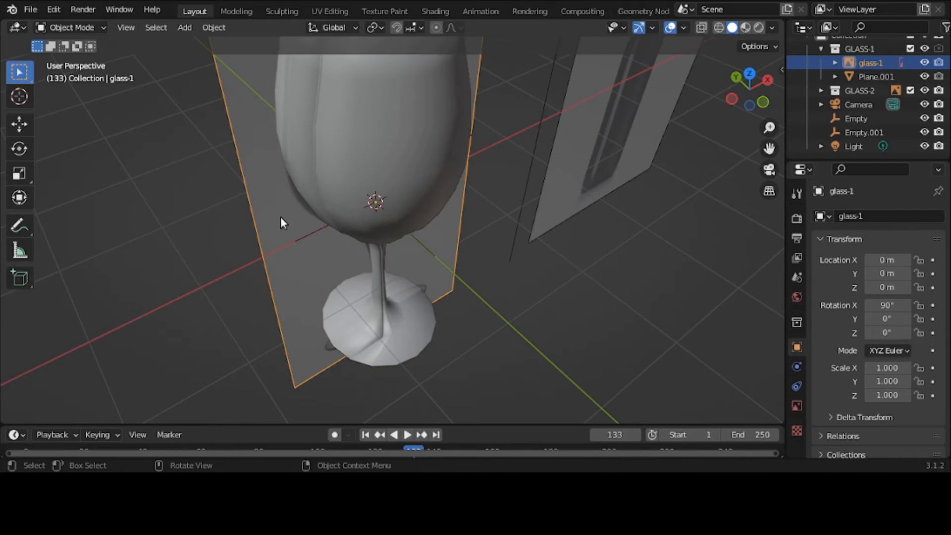
pyautogui.press('h')
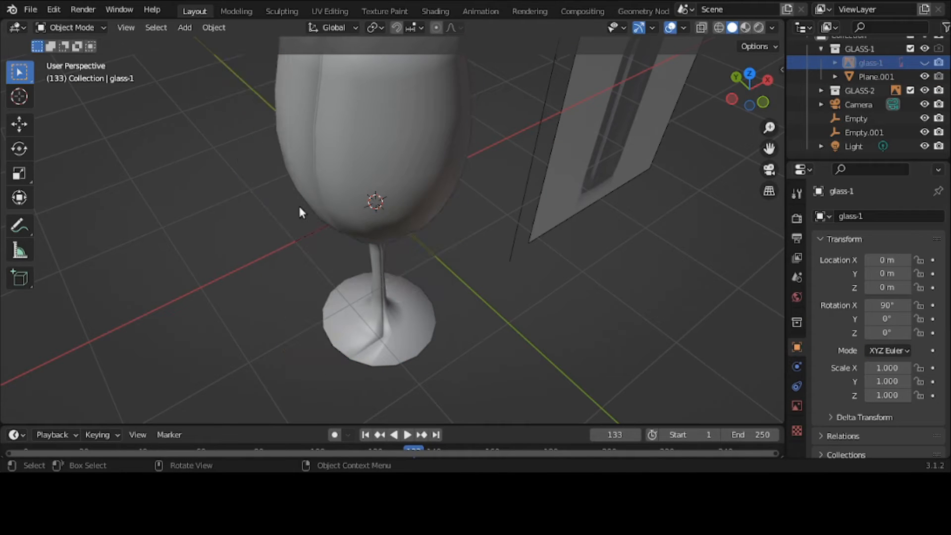
pyautogui.moveTo(302, 202); pyautogui.dragTo(353, 206, button='middle')
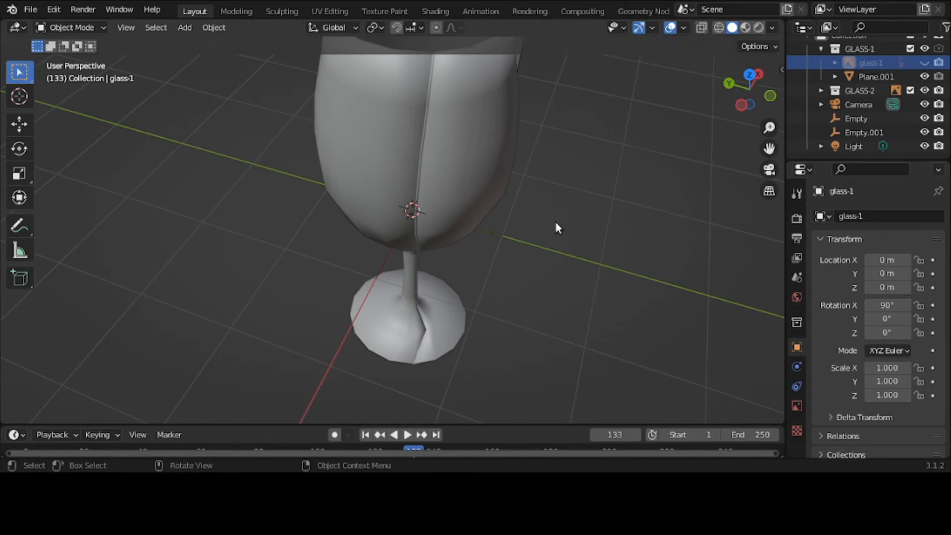
# - Select the glass, try a Solidify thickness of 0.25 m, remove the modifier and inspect the bare surface
pyautogui.click(457, 176)
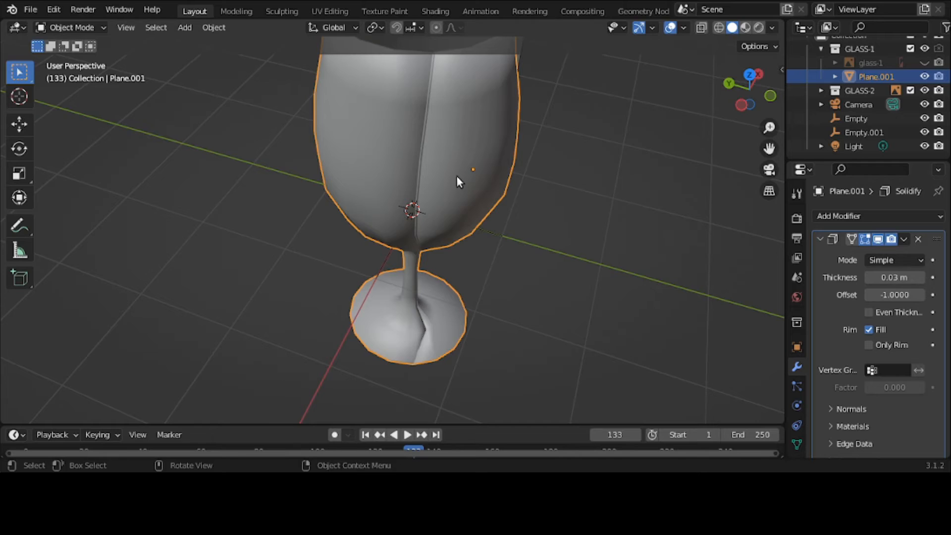
pyautogui.click(898, 278)
pyautogui.moveTo(898, 278); pyautogui.dragTo(899, 280)
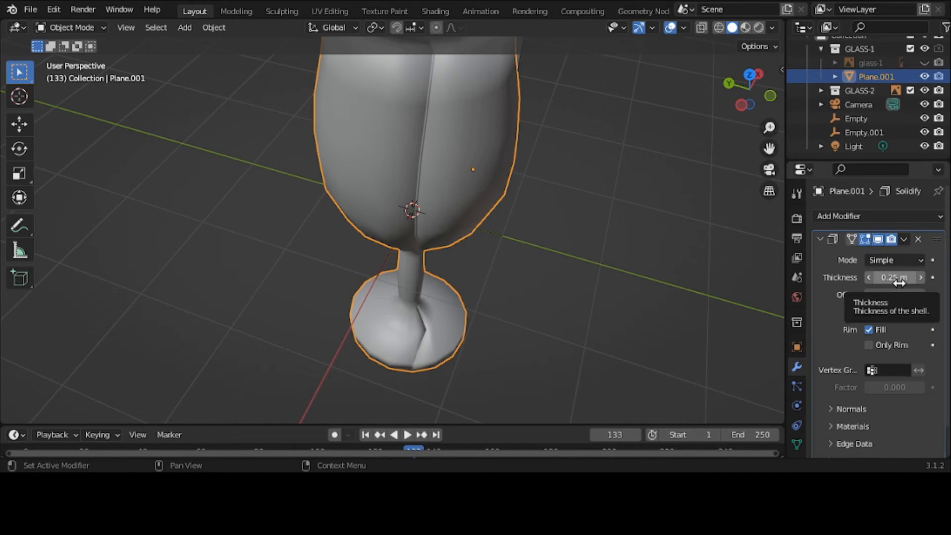
pyautogui.click(918, 240)
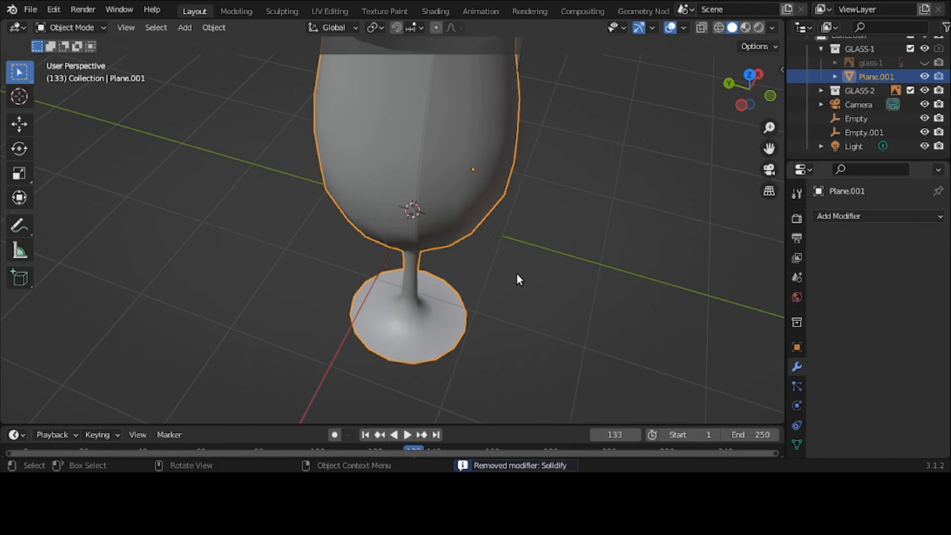
pyautogui.moveTo(516, 273); pyautogui.dragTo(555, 274, button='middle')
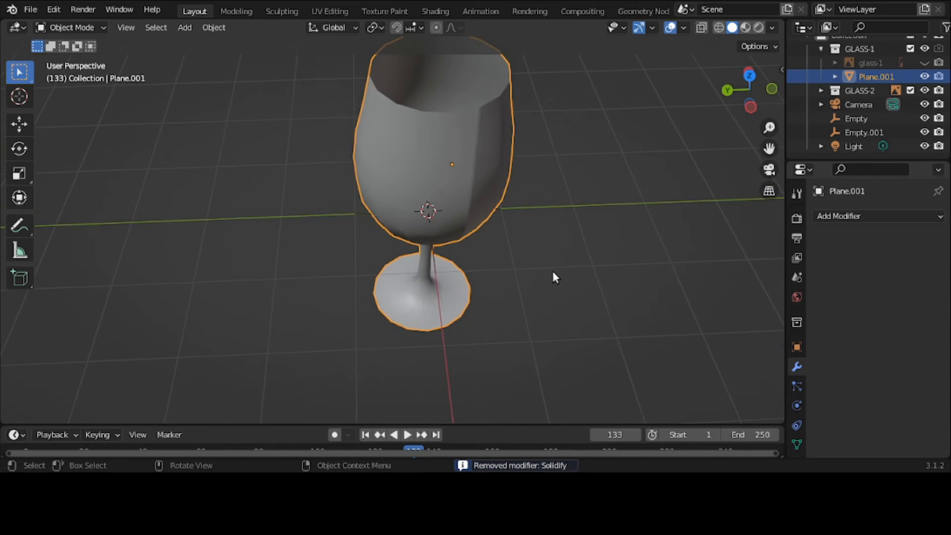
pyautogui.moveTo(474, 172); pyautogui.dragTo(415, 157, button='middle')
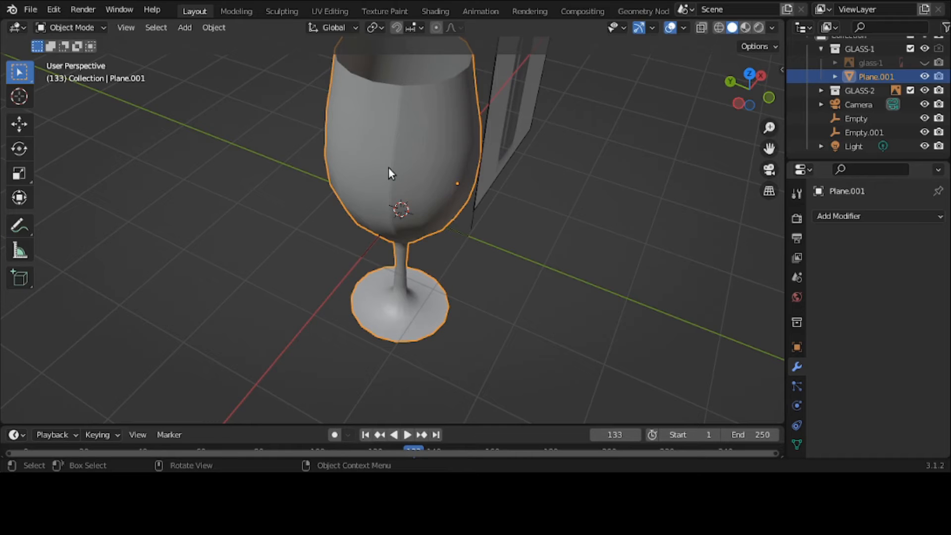
pyautogui.moveTo(389, 168)
pyautogui.mouseDown(button='middle')
pyautogui.moveTo(394, 213)
pyautogui.moveTo(379, 165)
pyautogui.mouseUp(button='middle')
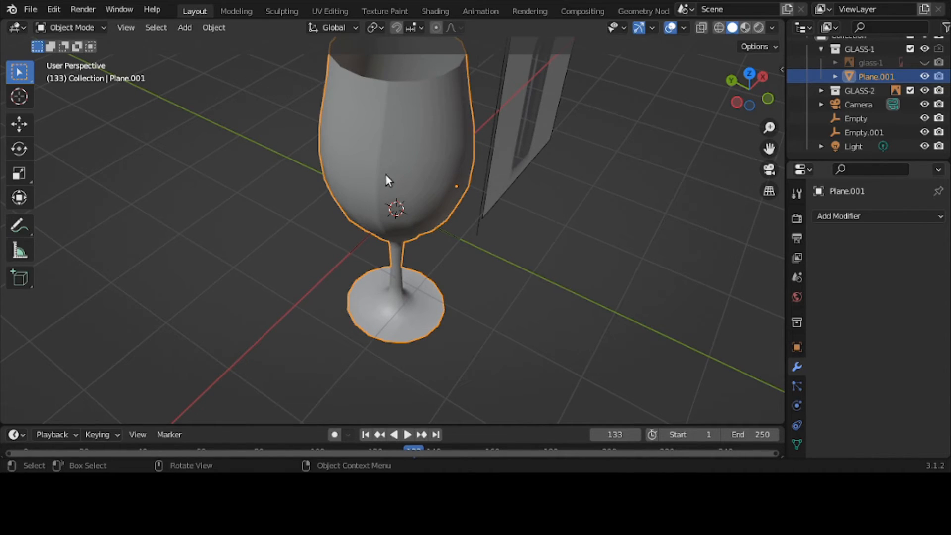
# - Add a new Solidify modifier to the glass with a thickness of 0.03 m and examine the vertical seam
pyautogui.click(848, 222)
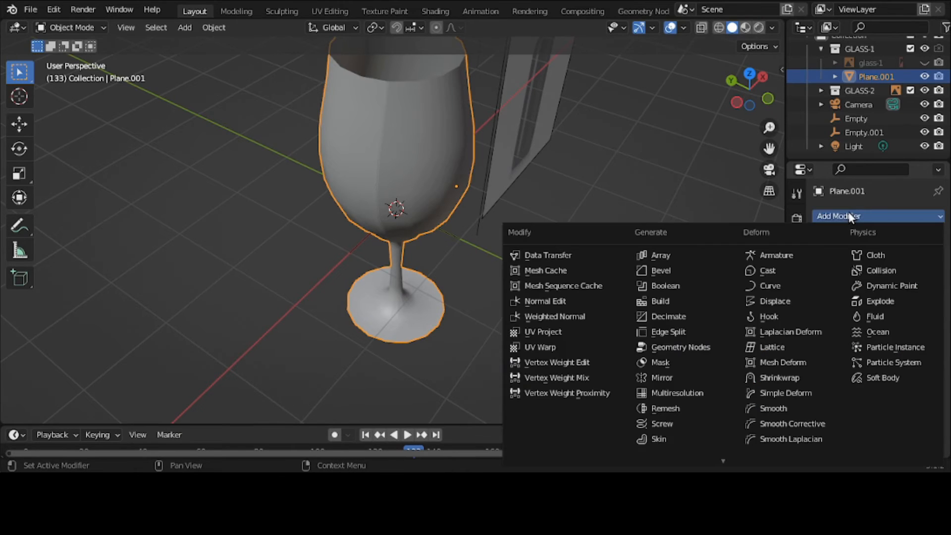
pyautogui.scroll(-4, 711, 402)
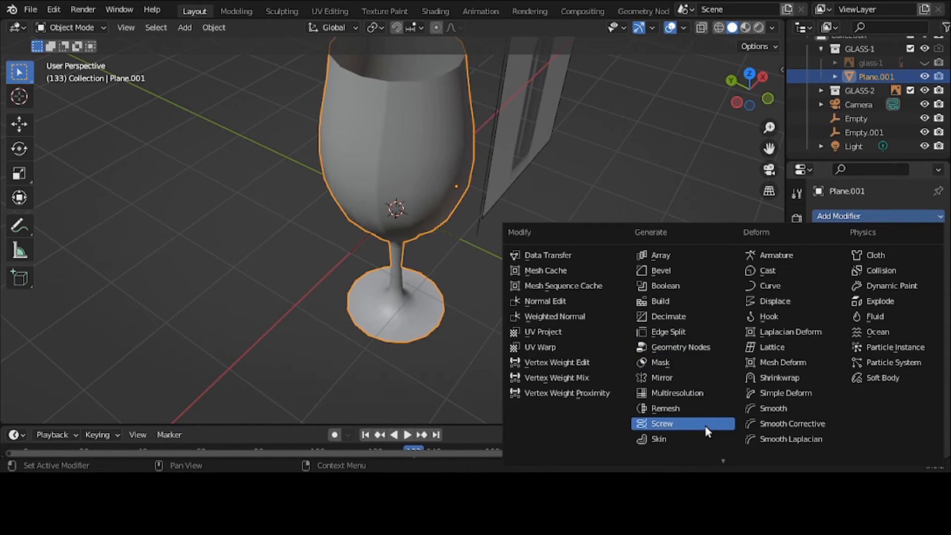
pyautogui.click(691, 450)
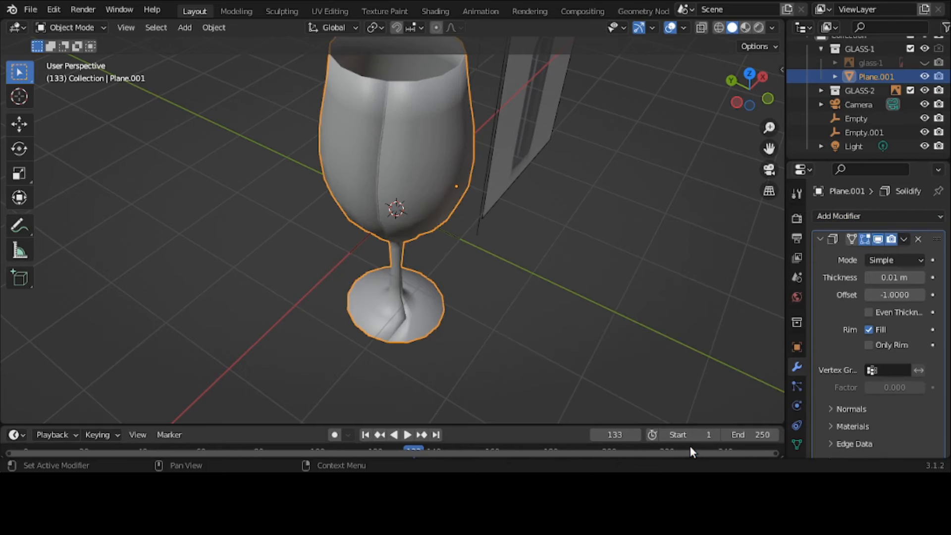
pyautogui.moveTo(668, 342); pyautogui.dragTo(669, 362, button='middle')
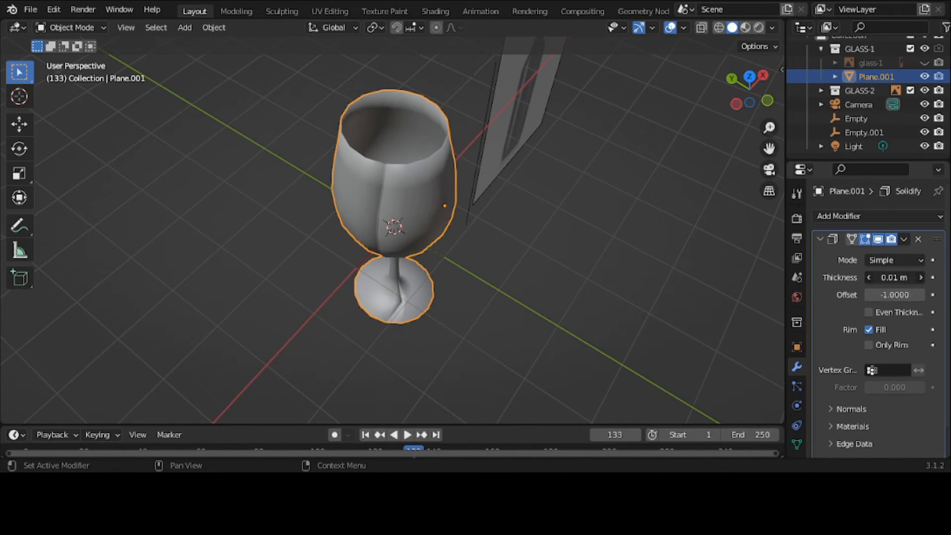
pyautogui.moveTo(894, 277)
pyautogui.mouseDown()
pyautogui.moveTo(915, 278)
pyautogui.moveTo(901, 277)
pyautogui.mouseUp()
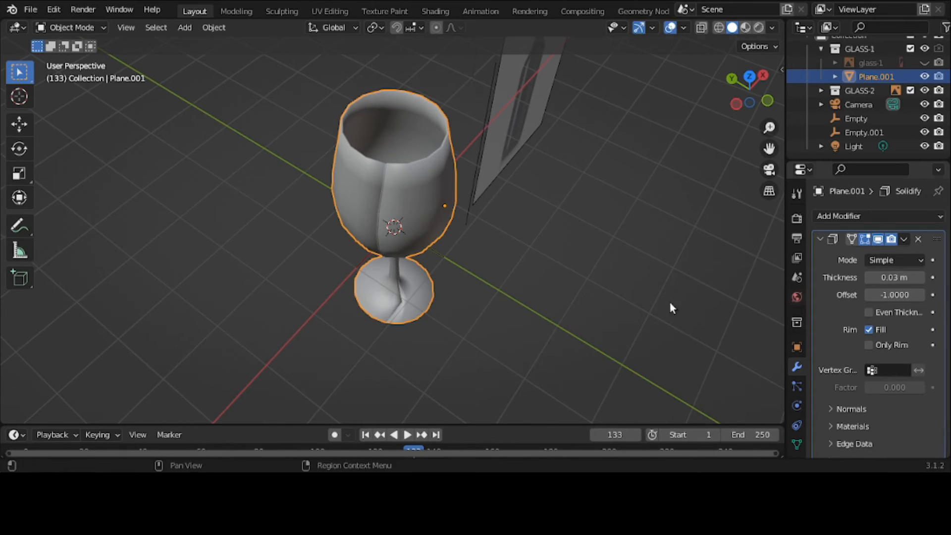
pyautogui.moveTo(635, 292); pyautogui.dragTo(680, 258, button='middle')
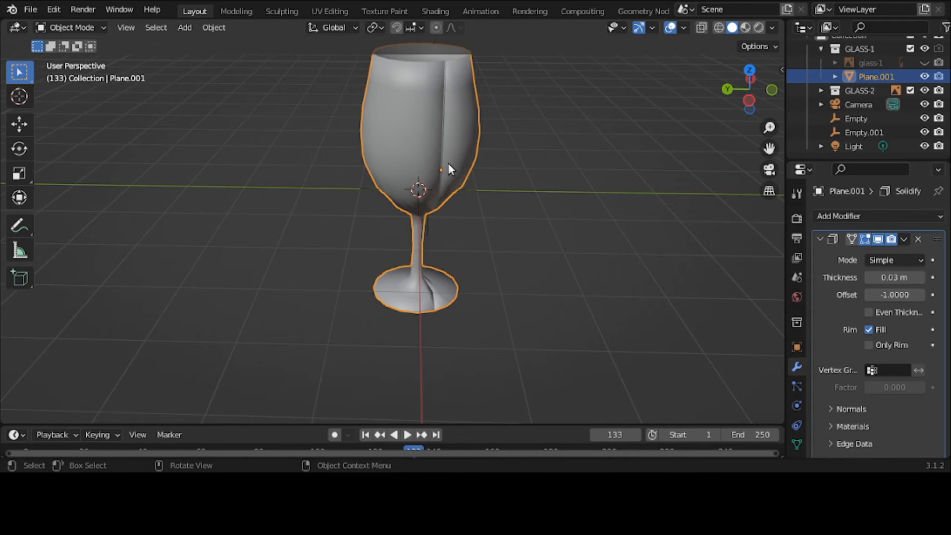
pyautogui.moveTo(448, 169); pyautogui.dragTo(393, 144, button='middle')
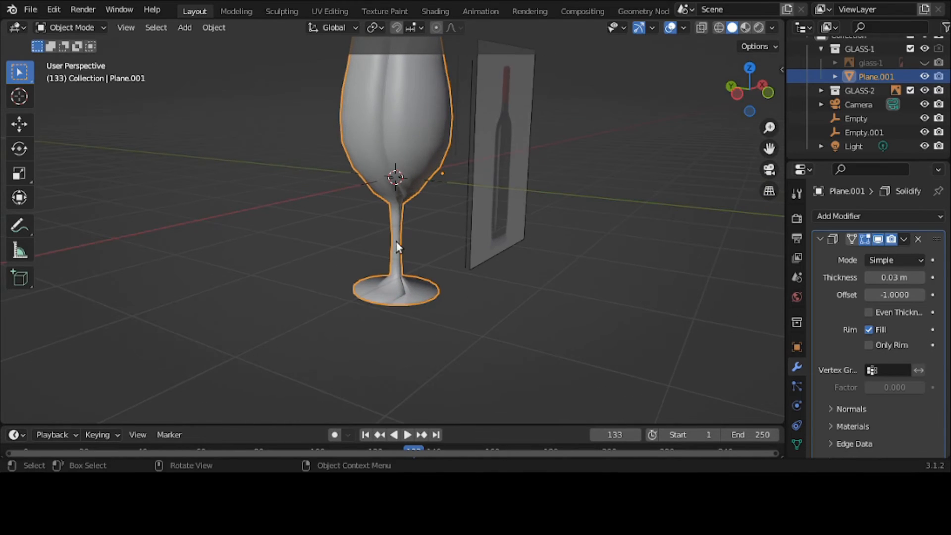
pyautogui.moveTo(414, 203); pyautogui.dragTo(433, 219, button='middle')
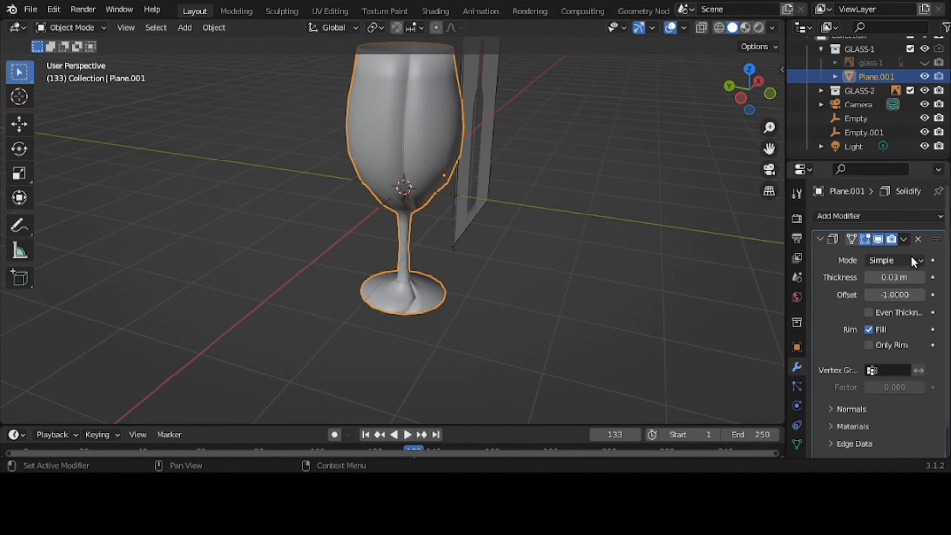
# - Collapse the Solidify settings, add a Subdivision Surface modifier to the glass and inspect the seam
pyautogui.click(820, 239)
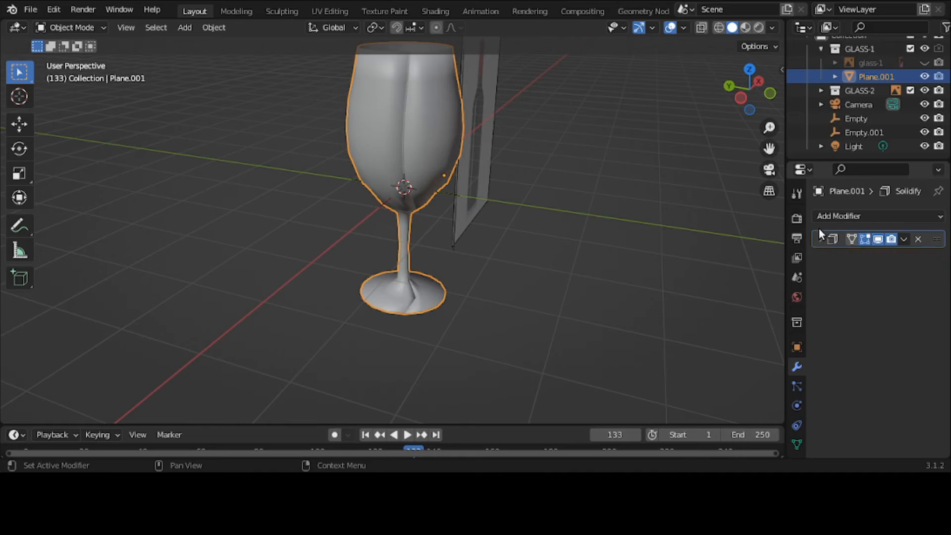
pyautogui.click(824, 216)
pyautogui.scroll(-4, 652, 391)
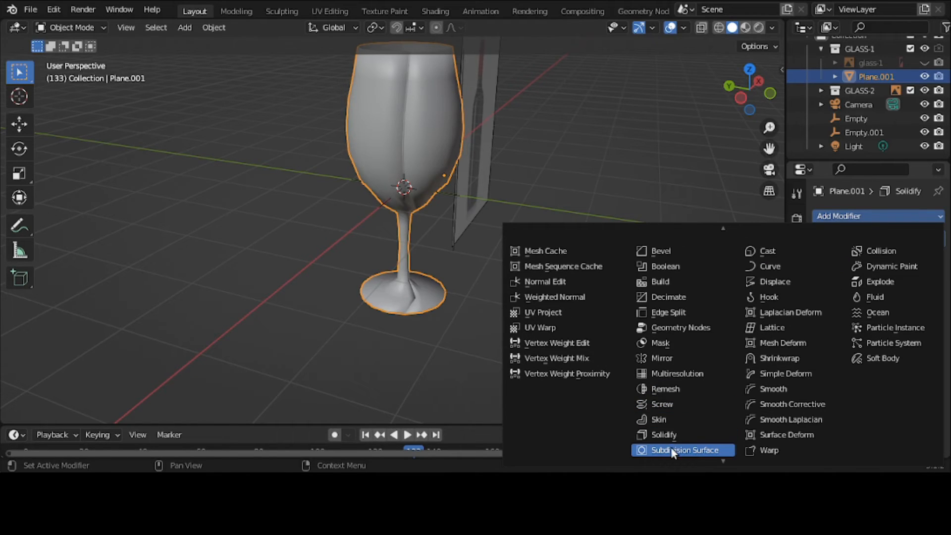
pyautogui.click(671, 447)
pyautogui.moveTo(517, 281); pyautogui.dragTo(552, 309, button='middle')
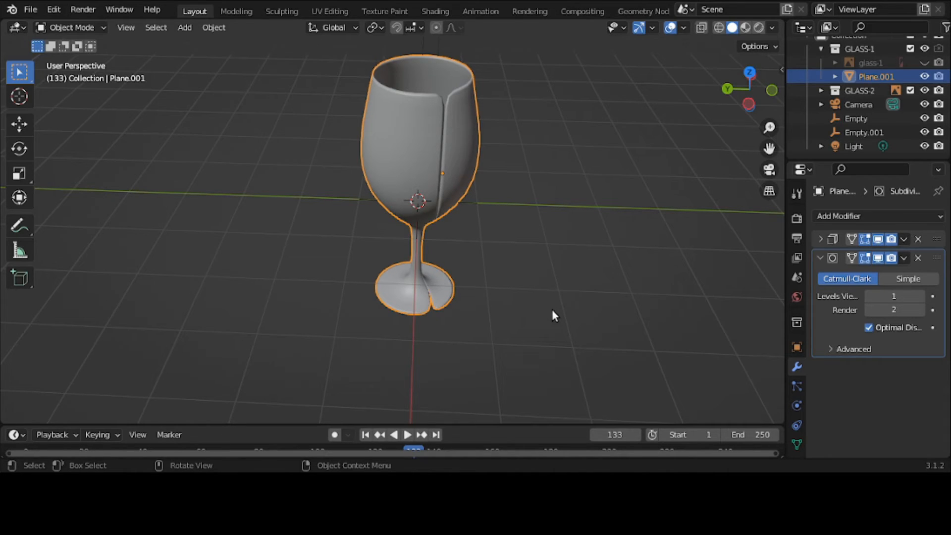
# - Undo the Subdivision Surface modifier, the second Solidify modifier and the hiding of the reference image
pyautogui.hotkey('ctrl', 'z')
pyautogui.hotkey('ctrl', 'z')
pyautogui.hotkey('ctrl', 'z')
pyautogui.hotkey('ctrl', 'z')
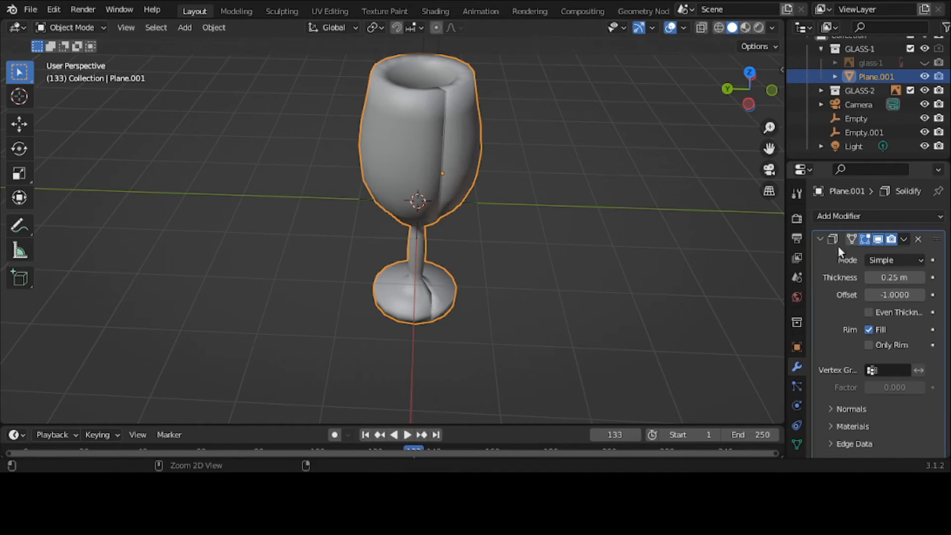
pyautogui.hotkey('ctrl', 'z')
pyautogui.hotkey('ctrl', 'z')
pyautogui.hotkey('ctrl', 'z')
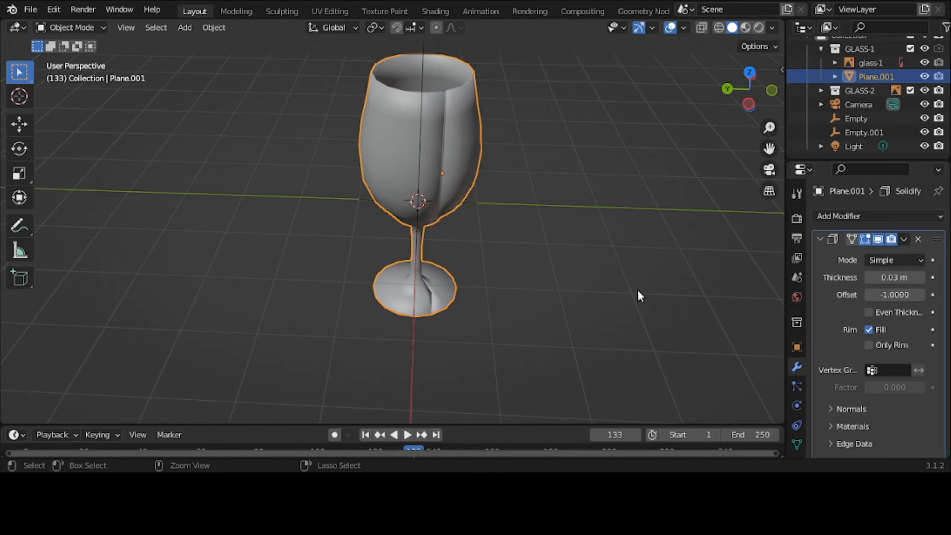
# - Undo the remaining thickness changes and the first Solidify modifier on the glass
pyautogui.click(878, 240)
pyautogui.hotkey('ctrl', 'z')
pyautogui.hotkey('ctrl', 'z')
pyautogui.hotkey('ctrl', 'z')
pyautogui.hotkey('ctrl', 'z')
pyautogui.hotkey('ctrl', 'z')
pyautogui.hotkey('ctrl', 'z')
pyautogui.hotkey('ctrl', 'z')
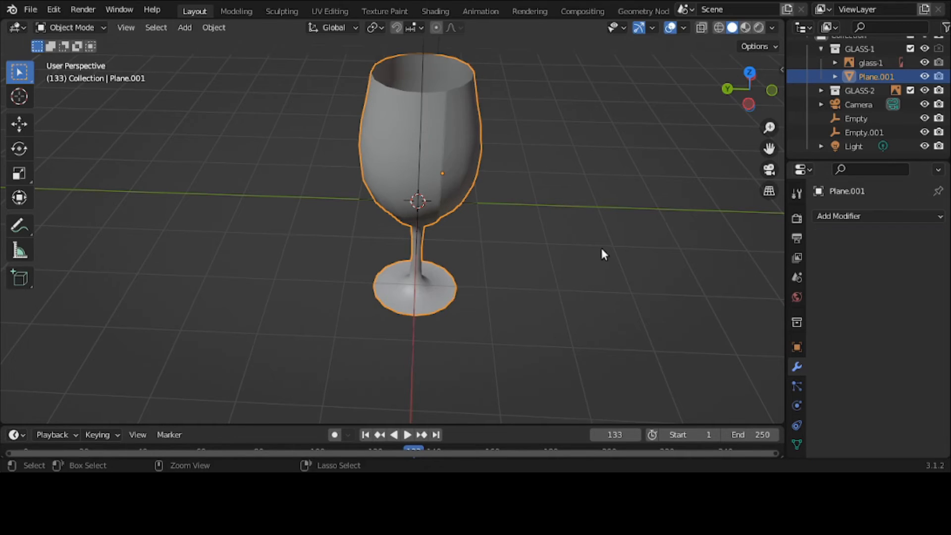
# - Undo the glass's stem-narrowing edits and the earlier application of the Screw modifier
pyautogui.press('Tab')
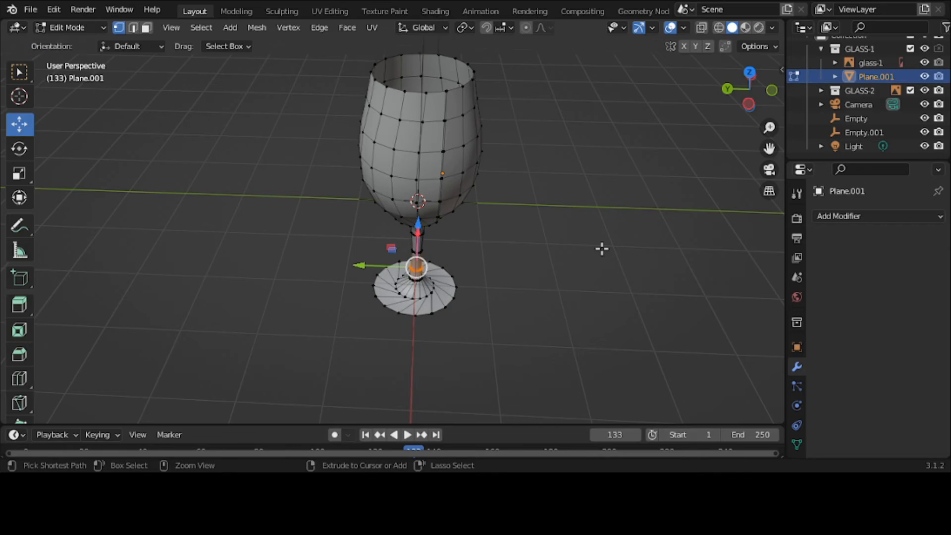
pyautogui.hotkey('ctrl', 'z')
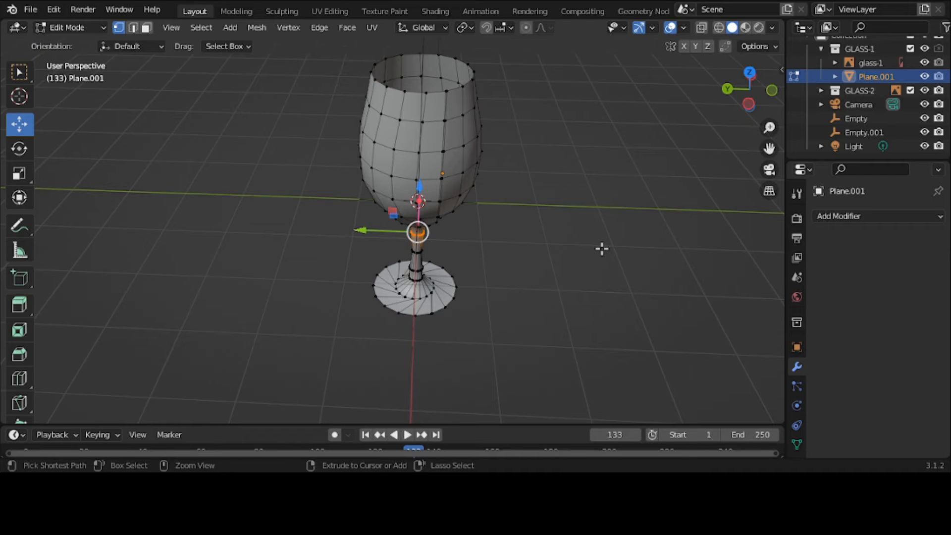
pyautogui.hotkey('ctrl', 'z')
pyautogui.hotkey('ctrl', 'z')
pyautogui.hotkey('ctrl', 'z')
pyautogui.hotkey('ctrl', 'z')
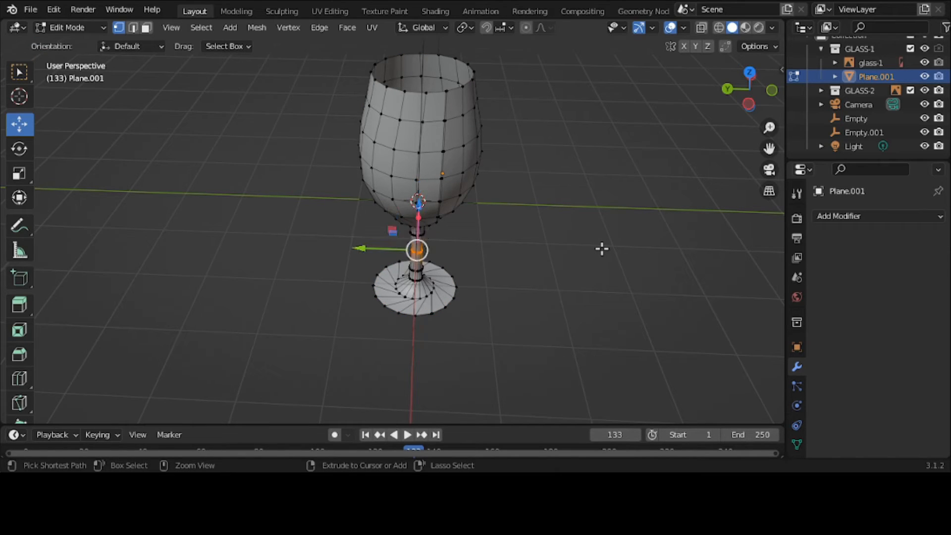
pyautogui.hotkey('ctrl', 'z')
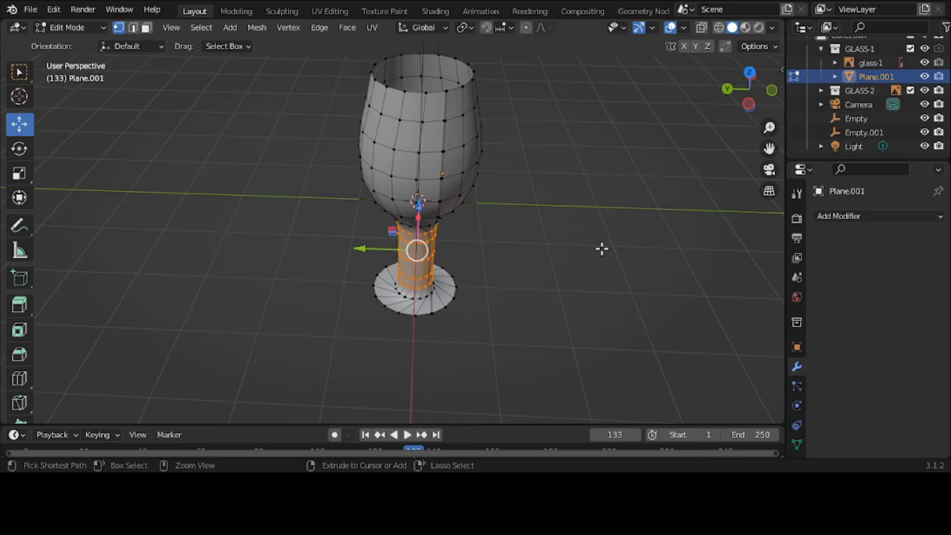
pyautogui.hotkey('ctrl', 'z')
pyautogui.press('Tab')
pyautogui.hotkey('ctrl', 'z')
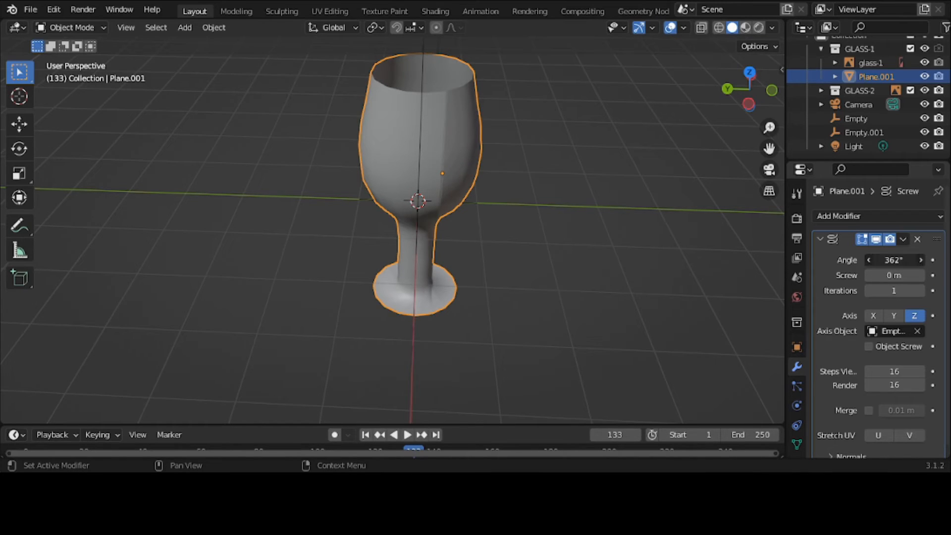
# - Try the glass's Screw modifier angle at 374° and return it to 360°, checking the seam
pyautogui.moveTo(894, 260); pyautogui.dragTo(900, 260)
pyautogui.scroll(2, 678, 244)
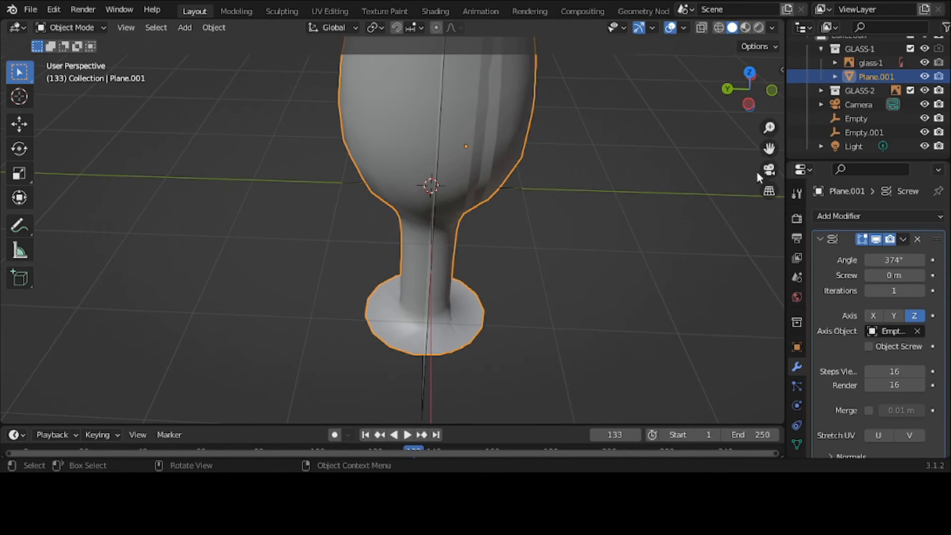
pyautogui.moveTo(769, 148); pyautogui.dragTo(719, 248)
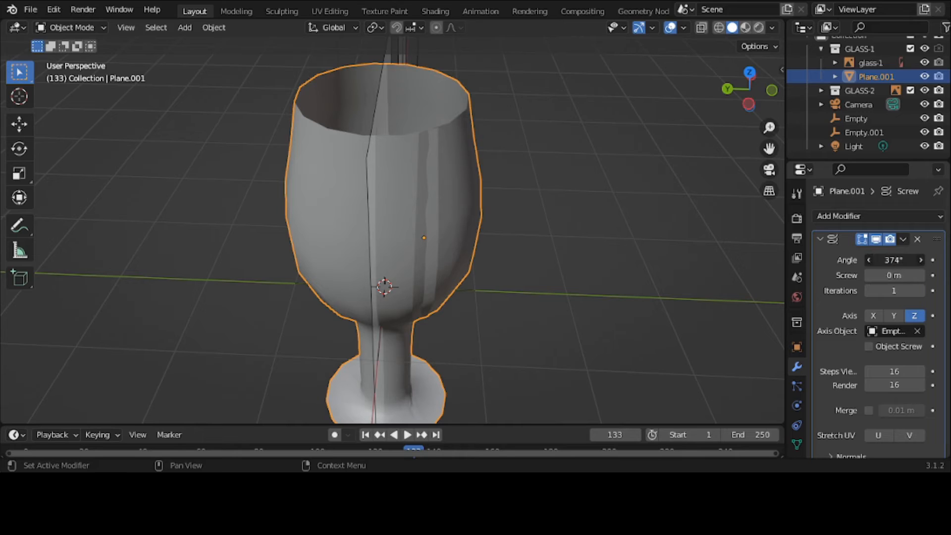
pyautogui.moveTo(894, 260); pyautogui.dragTo(888, 260)
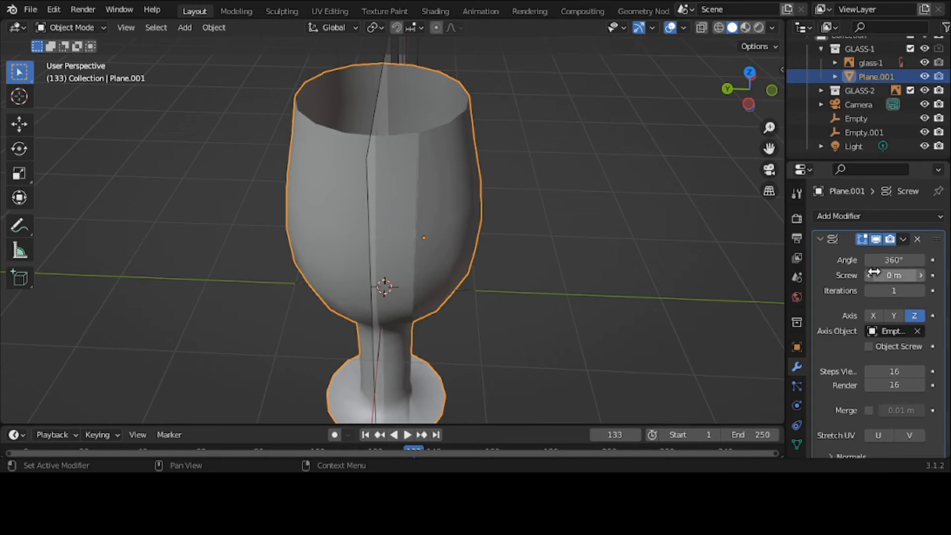
pyautogui.scroll(-2, 691, 289)
pyautogui.moveTo(691, 287); pyautogui.dragTo(688, 219, button='middle')
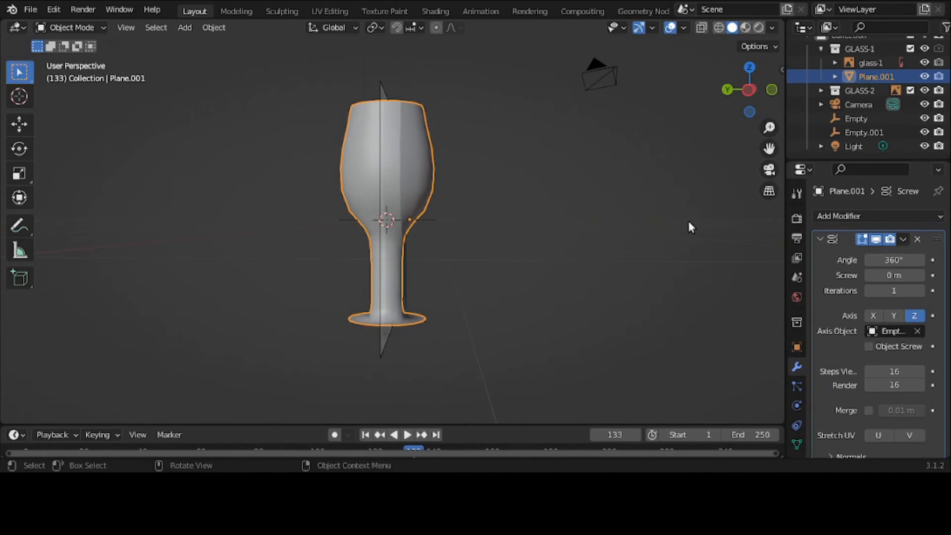
# - Try applying the Screw modifier and hiding the glass-1 reference image to inspect the seam, and undo both
pyautogui.click(904, 240)
pyautogui.click(898, 256)
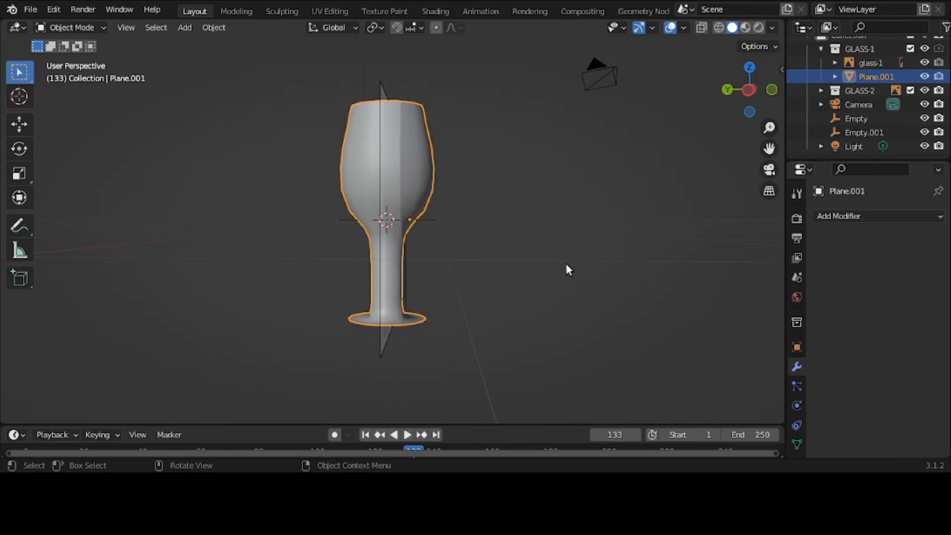
pyautogui.scroll(3, 566, 264)
pyautogui.moveTo(566, 263); pyautogui.dragTo(615, 282, button='middle')
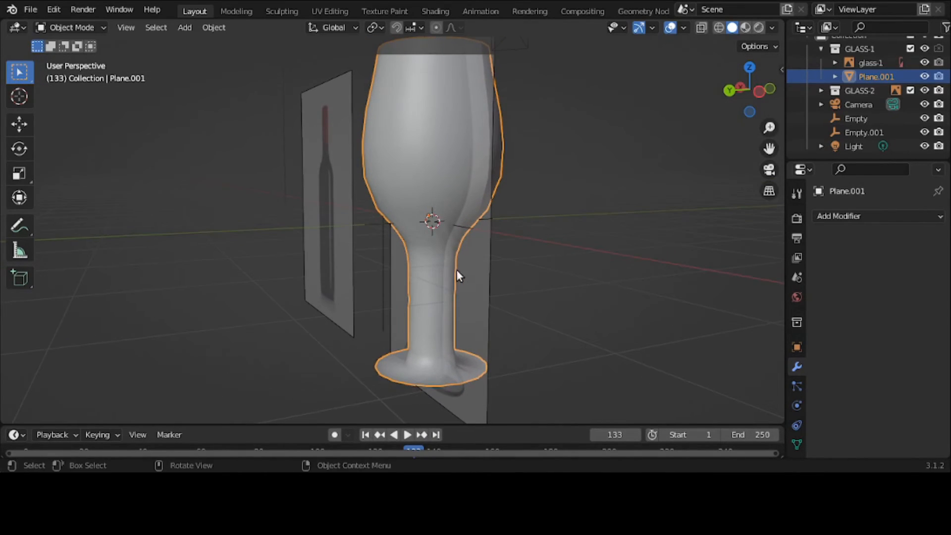
pyautogui.moveTo(533, 224); pyautogui.dragTo(538, 286, button='middle')
pyautogui.click(522, 194)
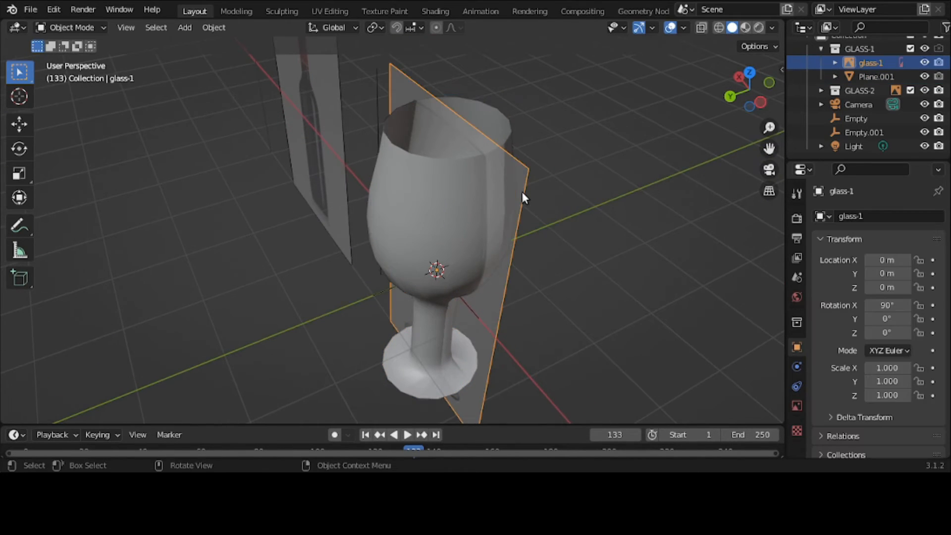
pyautogui.press('h')
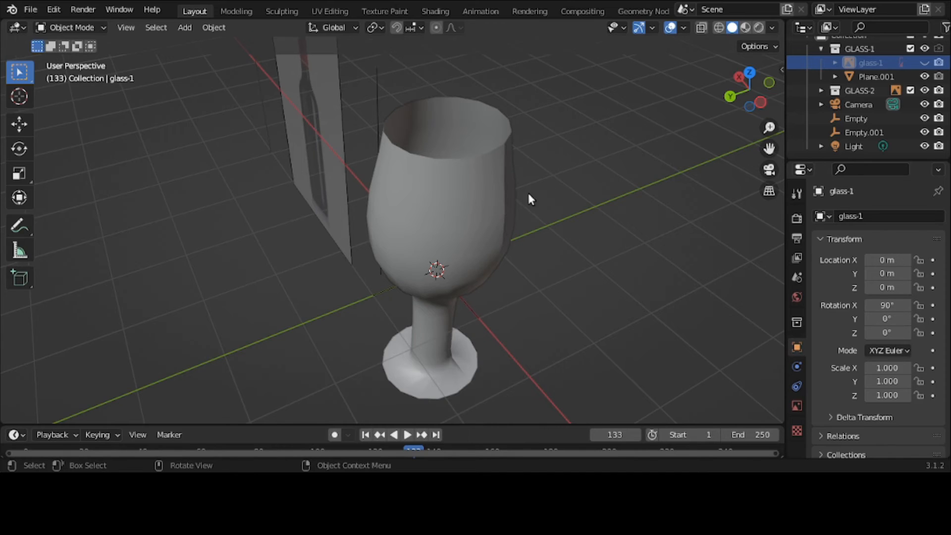
pyautogui.moveTo(527, 192); pyautogui.dragTo(403, 195, button='middle')
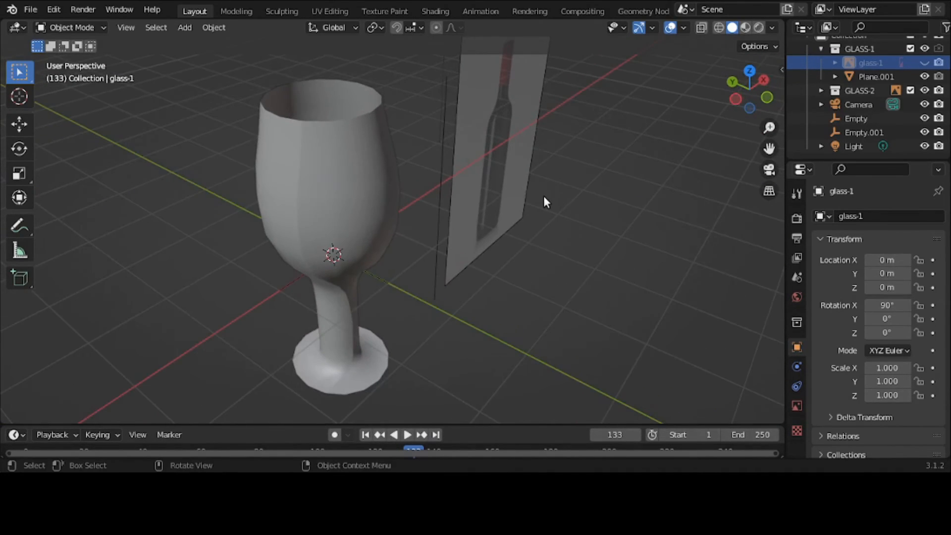
pyautogui.hotkey('ctrl', 'z')
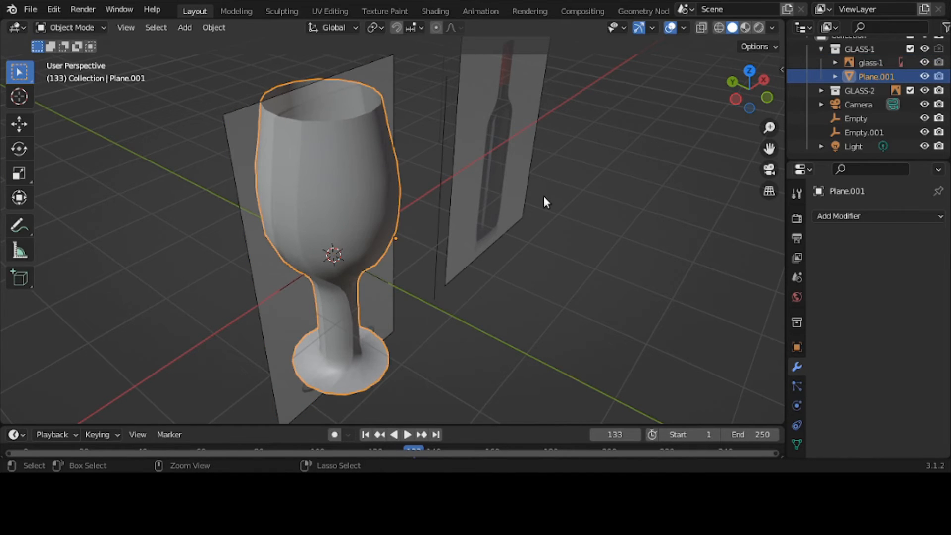
pyautogui.hotkey('ctrl', 'z')
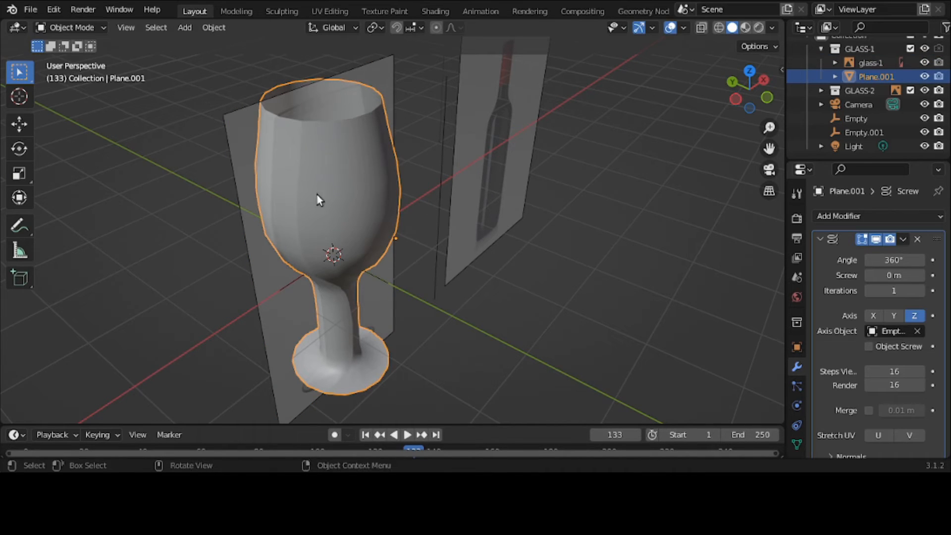
# - Hide the glass-1 reference image behind the wine glass
pyautogui.click(253, 192)
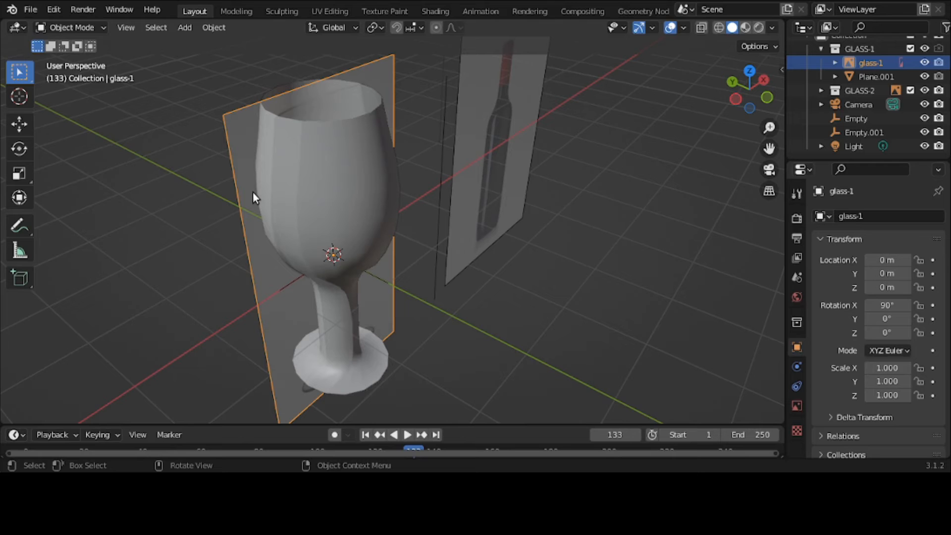
pyautogui.press('h')
pyautogui.moveTo(268, 201); pyautogui.dragTo(342, 167, button='middle')
# - Set the glass's Screw modifier angle to exactly 360° and check the seam area
pyautogui.click(338, 186)
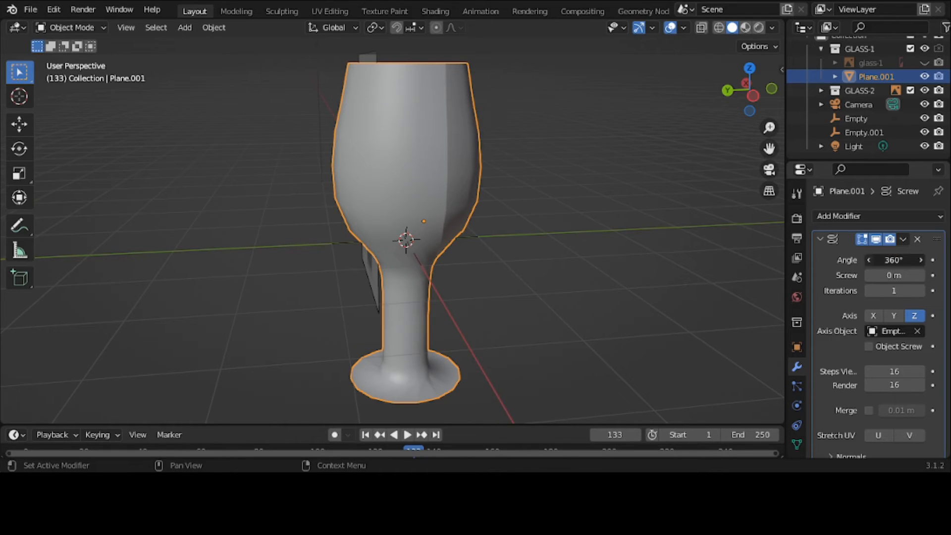
pyautogui.moveTo(870, 259)
pyautogui.mouseDown()
pyautogui.moveTo(833, 259)
pyautogui.moveTo(871, 259)
pyautogui.mouseUp()
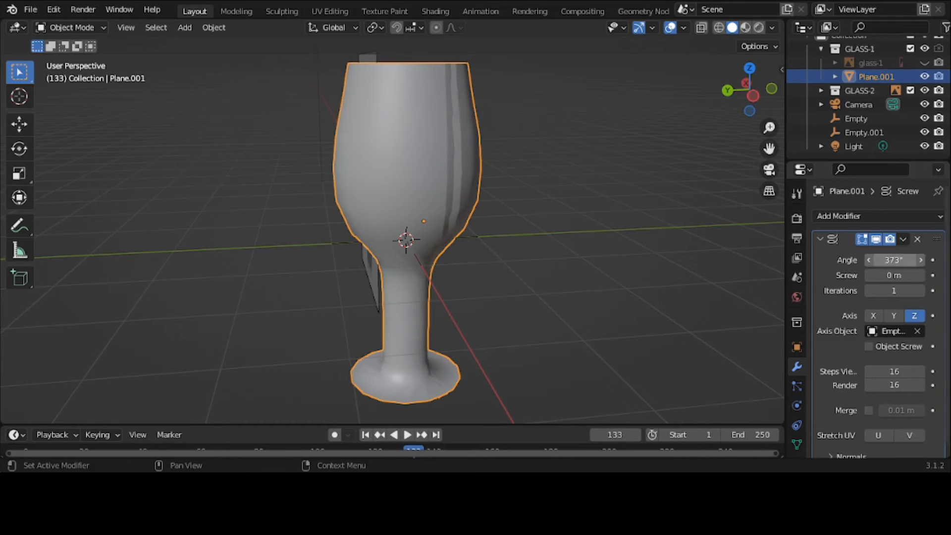
pyautogui.click(894, 261)
pyautogui.write('360')
pyautogui.press('Return')
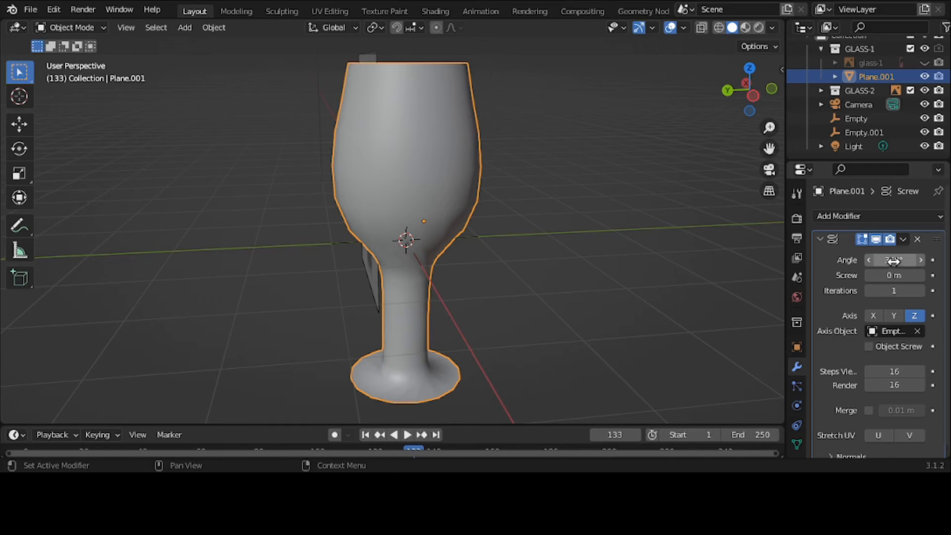
pyautogui.moveTo(539, 230); pyautogui.dragTo(563, 225, button='middle')
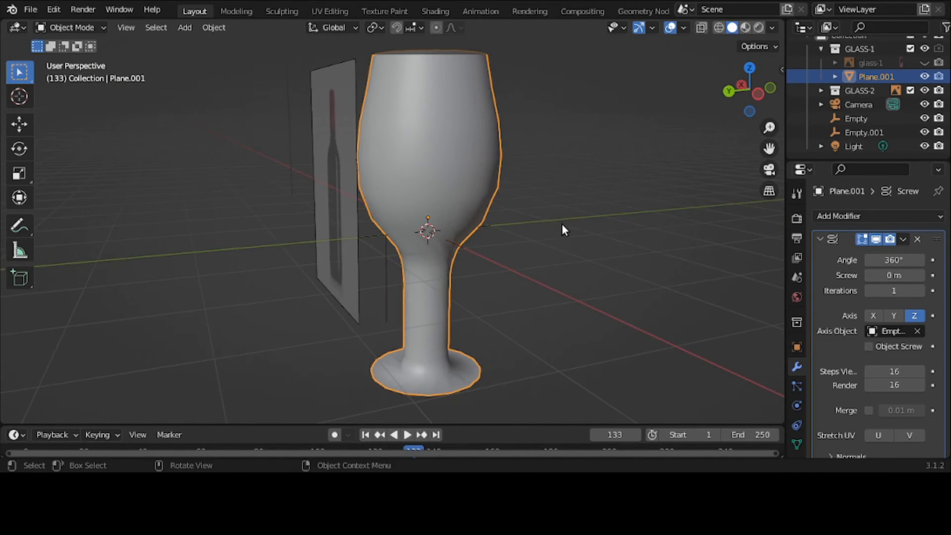
# - Collapse the Screw settings and add a Subdivision Surface modifier to the glass
pyautogui.click(822, 238)
pyautogui.click(847, 215)
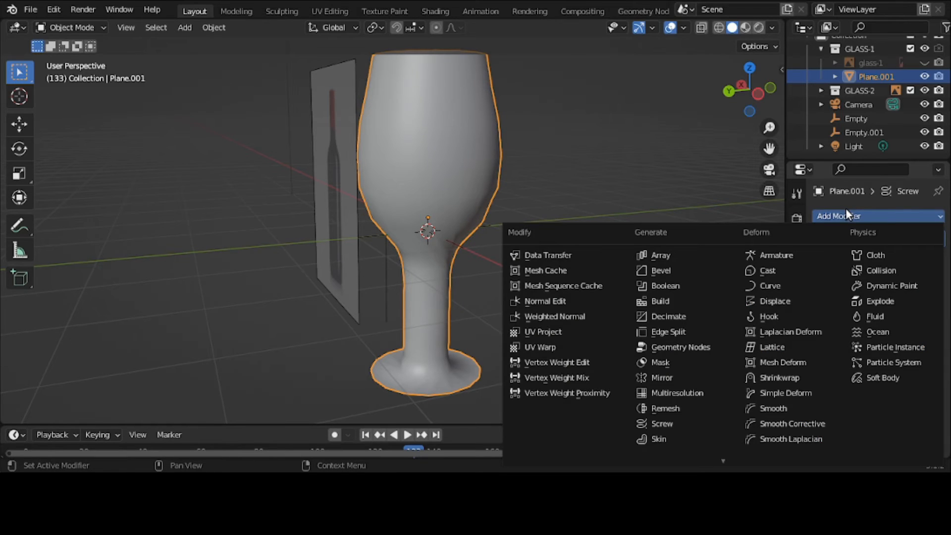
pyautogui.scroll(-7, 712, 387)
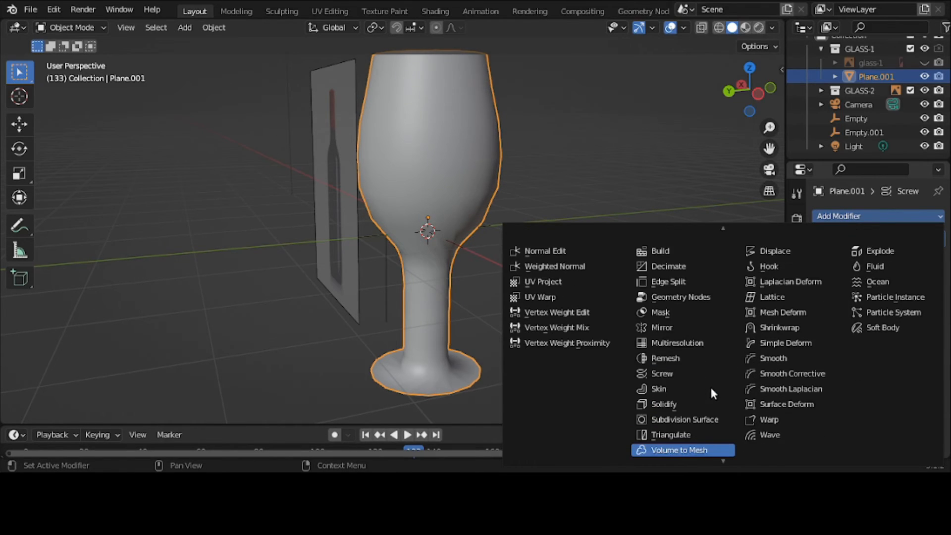
pyautogui.click(708, 415)
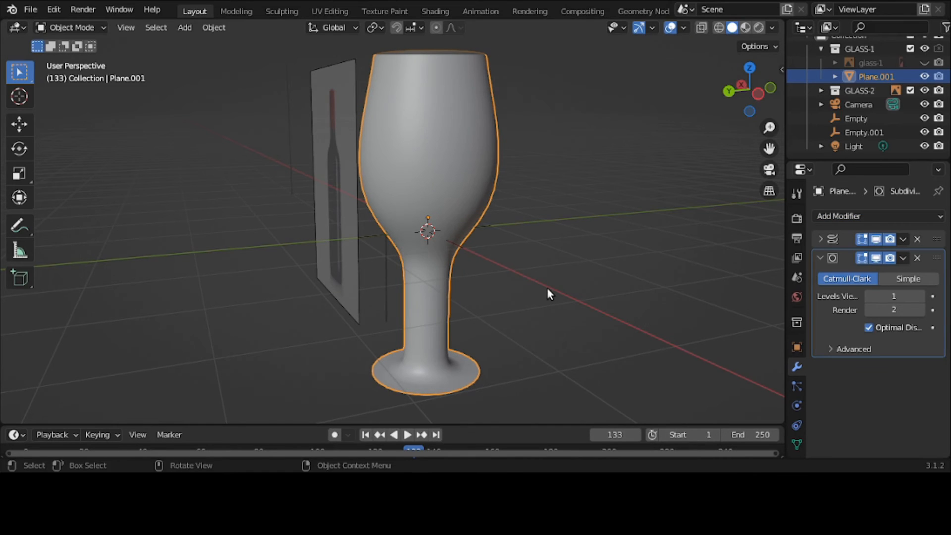
pyautogui.moveTo(547, 288); pyautogui.dragTo(610, 295, button='middle')
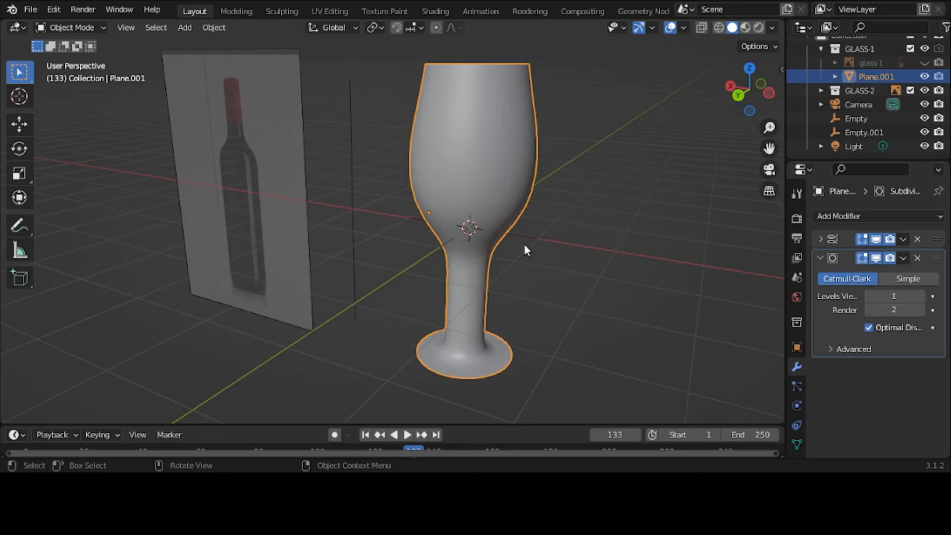
# - Circle the glass's stem with a freehand annotation and erase most of that stroke
pyautogui.click(19, 227)
pyautogui.moveTo(498, 263)
pyautogui.mouseDown()
pyautogui.moveTo(446, 260)
pyautogui.moveTo(440, 322)
pyautogui.moveTo(512, 342)
pyautogui.moveTo(521, 280)
pyautogui.moveTo(489, 259)
pyautogui.mouseUp()
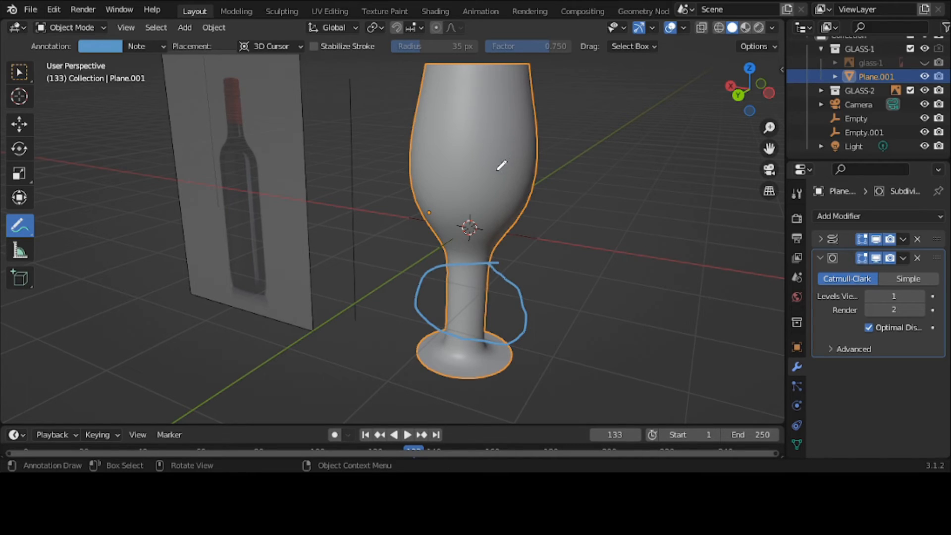
pyautogui.moveTo(493, 255)
pyautogui.keyDown('ctrl'); pyautogui.mouseDown()
pyautogui.moveTo(456, 268)
pyautogui.moveTo(427, 312)
pyautogui.moveTo(497, 340)
pyautogui.moveTo(519, 269)
pyautogui.moveTo(489, 245)
pyautogui.mouseUp(); pyautogui.keyUp('ctrl')
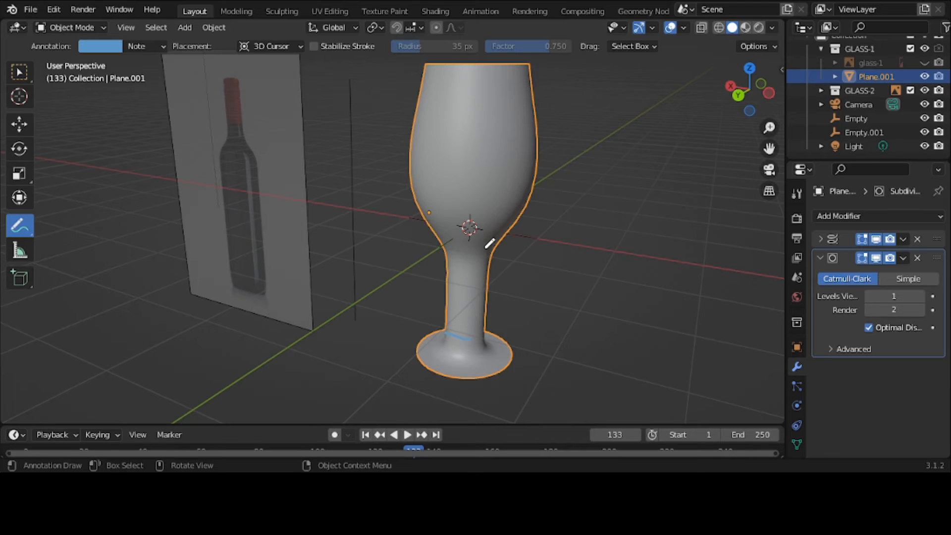
# - Collapse the GLASS-1 collection and exclude it from the view layer, leaving the bottle reference in view
pyautogui.click(822, 52)
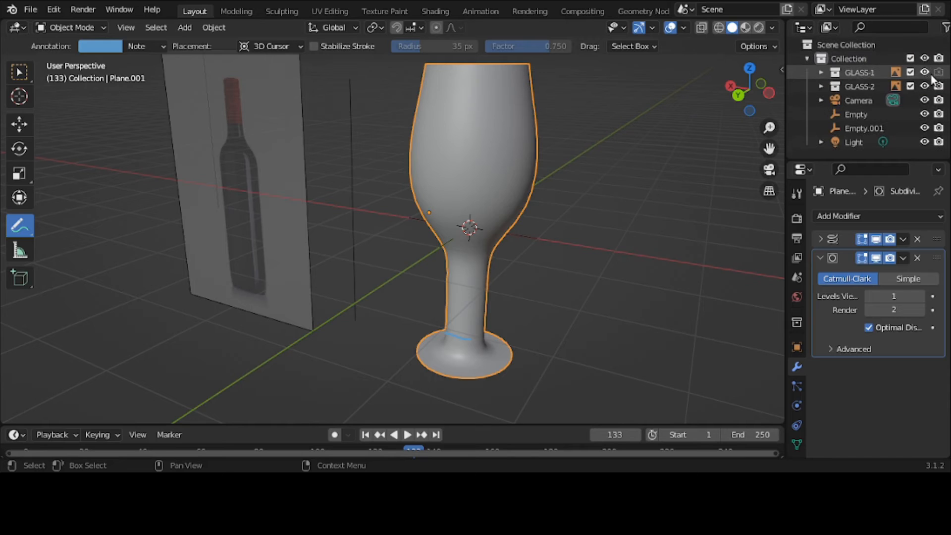
pyautogui.click(911, 73)
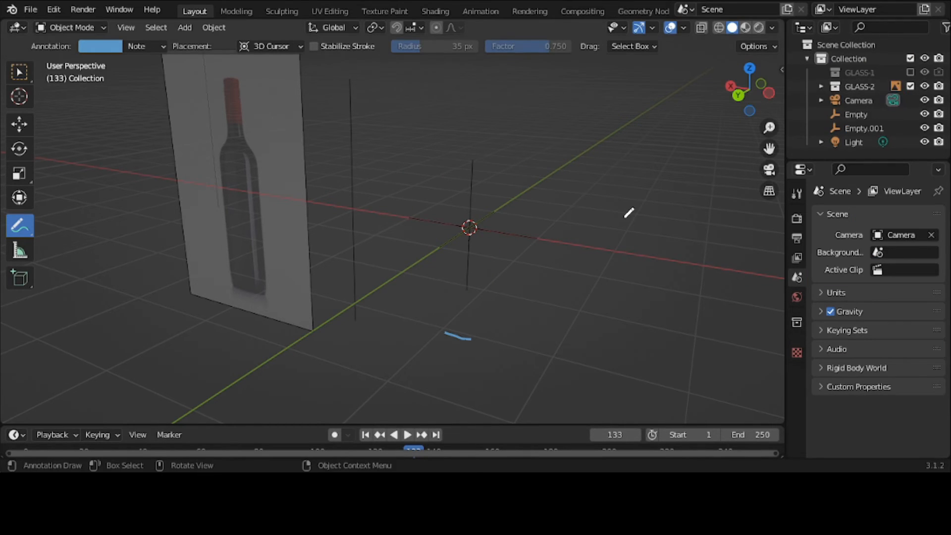
pyautogui.moveTo(629, 213); pyautogui.dragTo(353, 200, button='middle')
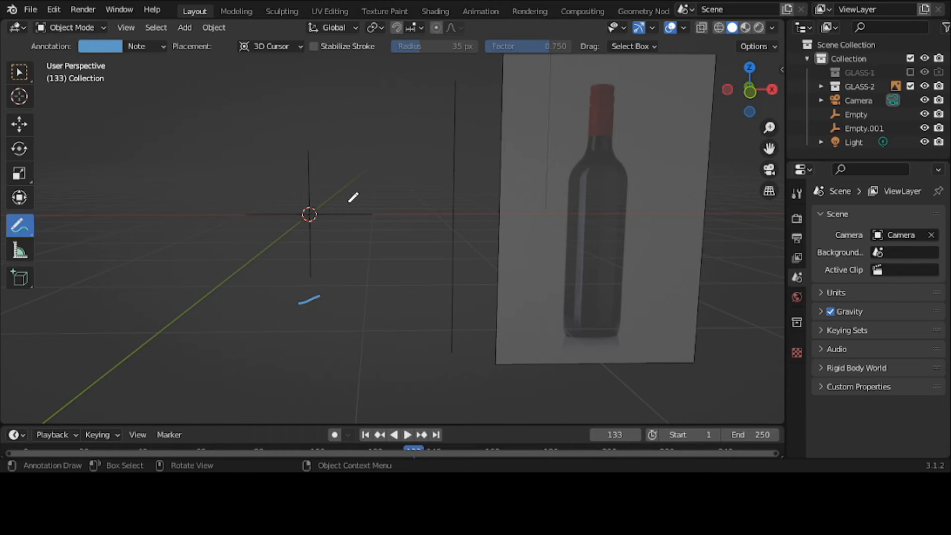
# - Switch to the front view, erase the leftover annotation stroke and return to the Select Box tool
pyautogui.press('`')
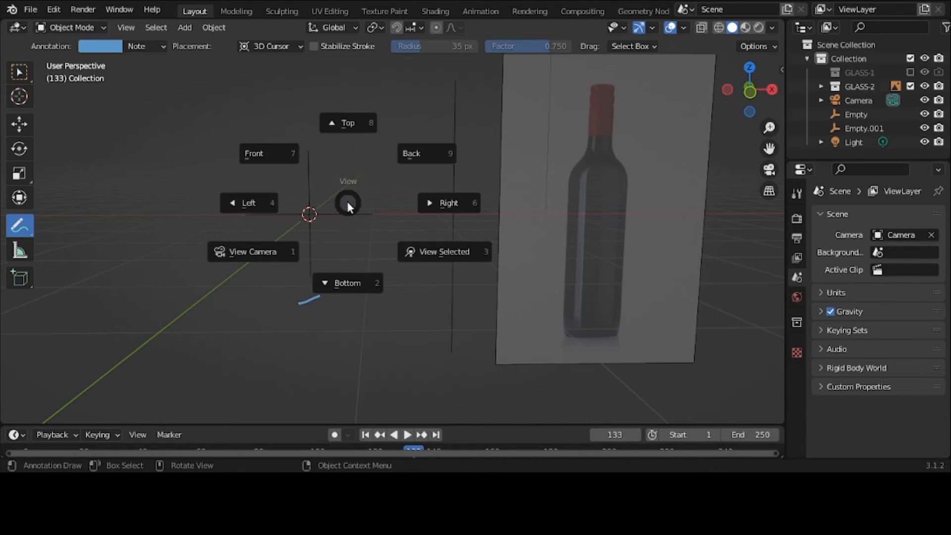
pyautogui.click(288, 157)
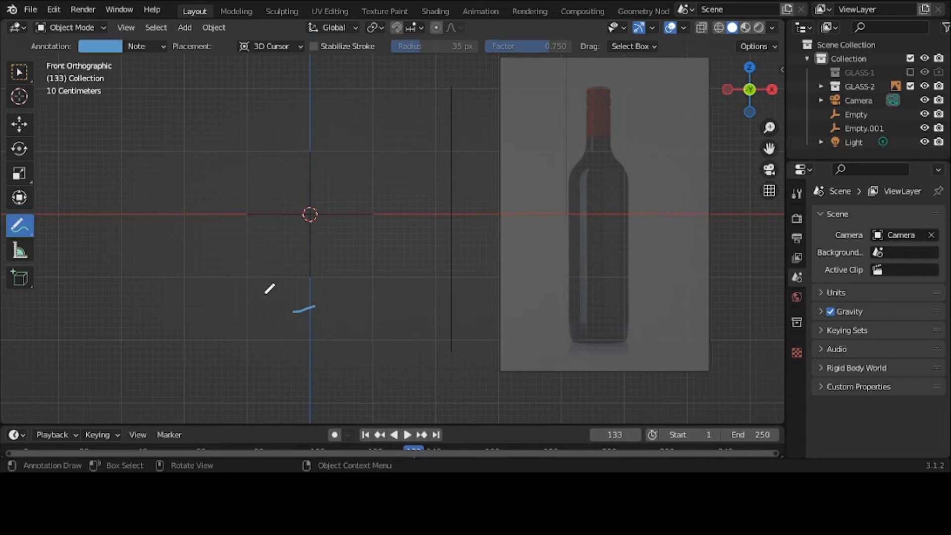
pyautogui.keyDown('ctrl'); pyautogui.moveTo(303, 315); pyautogui.dragTo(327, 304); pyautogui.keyUp('ctrl')
pyautogui.click(15, 73)
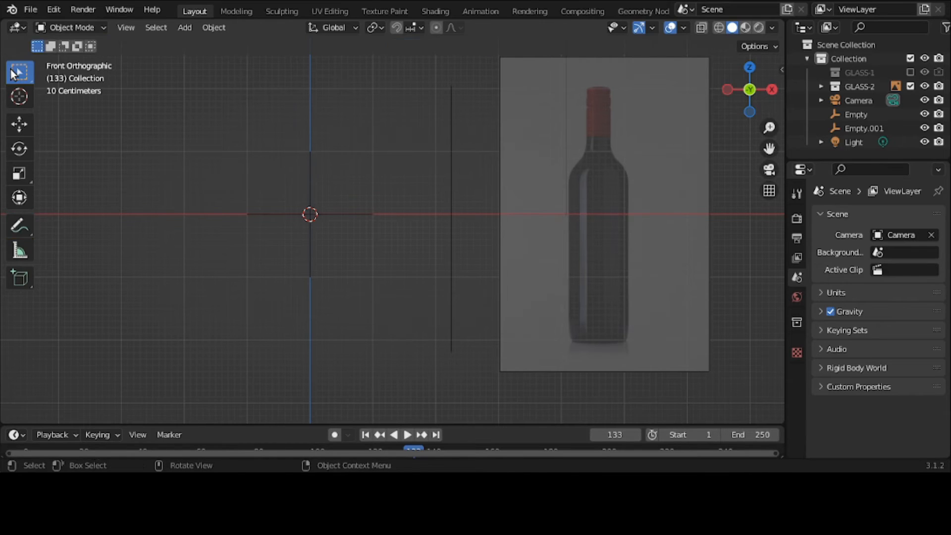
# - Move the second empty, Empty.001, about 4.61 m along X onto the bottle's vertical centre line
pyautogui.click(310, 214)
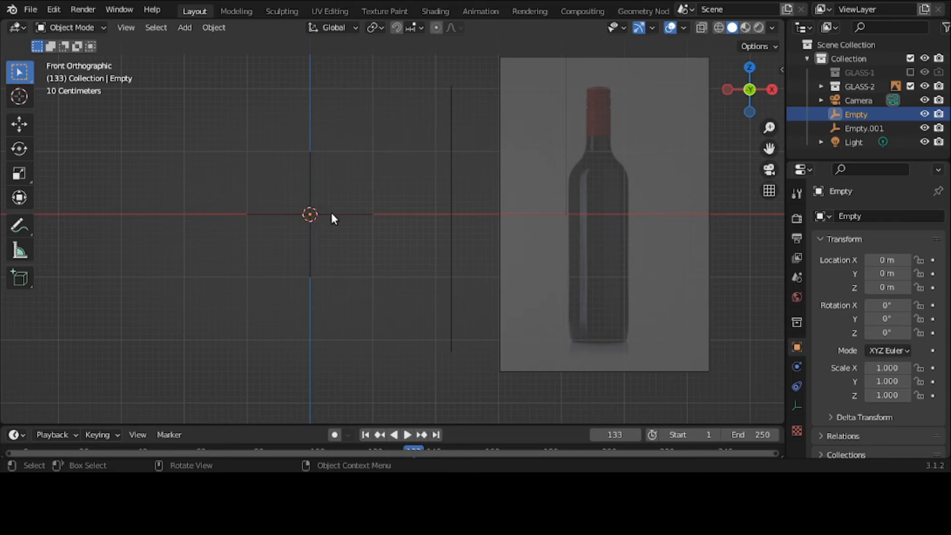
pyautogui.click(332, 215)
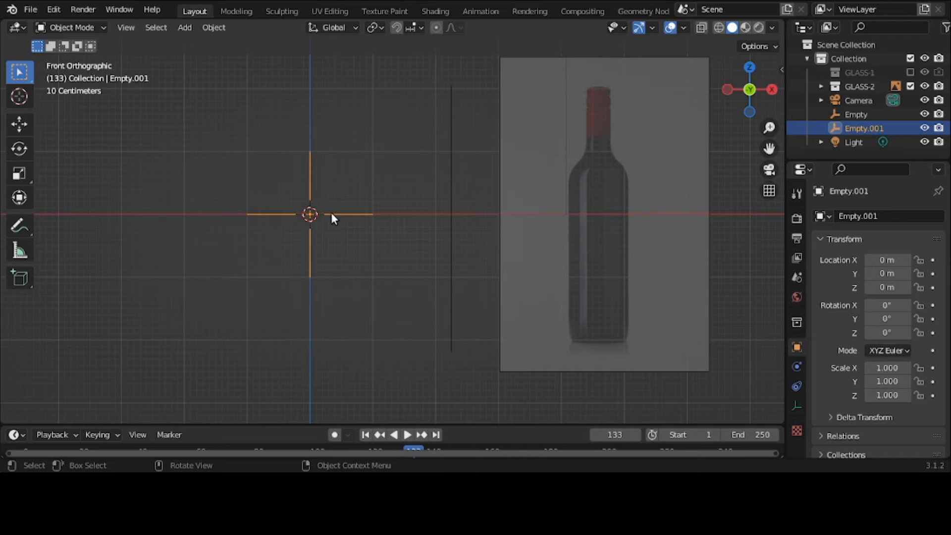
pyautogui.click(19, 126)
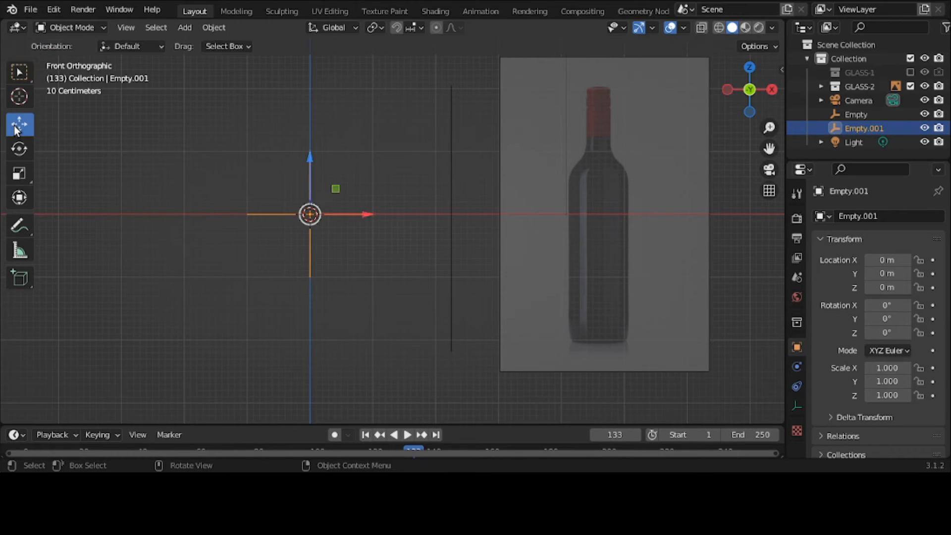
pyautogui.moveTo(367, 213); pyautogui.dragTo(662, 270)
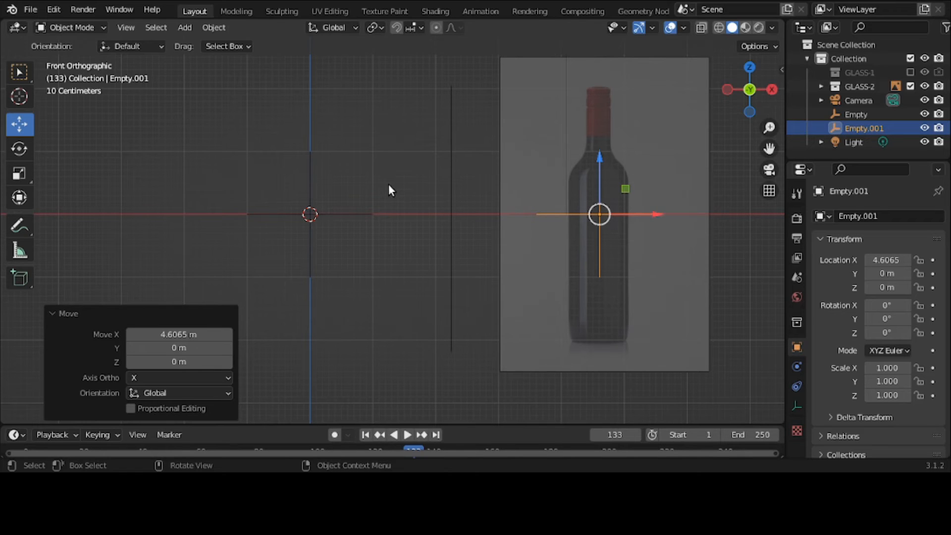
# - Delete the other empty that remains at the world origin
pyautogui.click(320, 214)
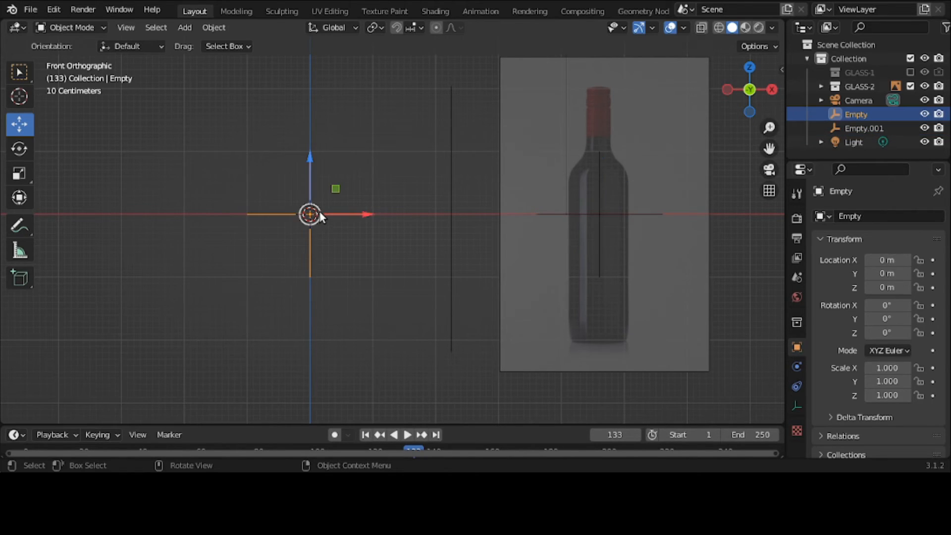
pyautogui.press('x')
pyautogui.click(321, 213)
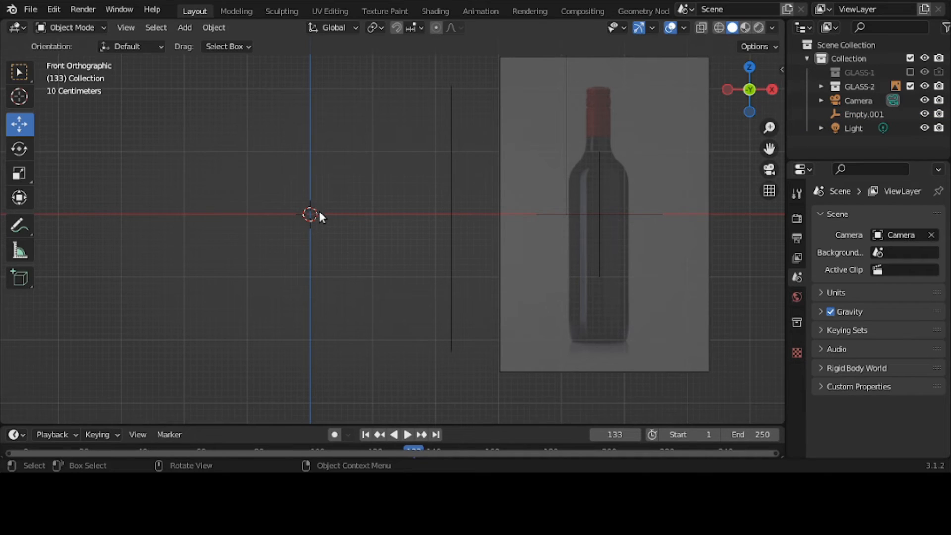
# - Move the vertical line about 1.88 m along X to the bottle's left edge and realign its height with the bottle along Z
pyautogui.click(444, 213)
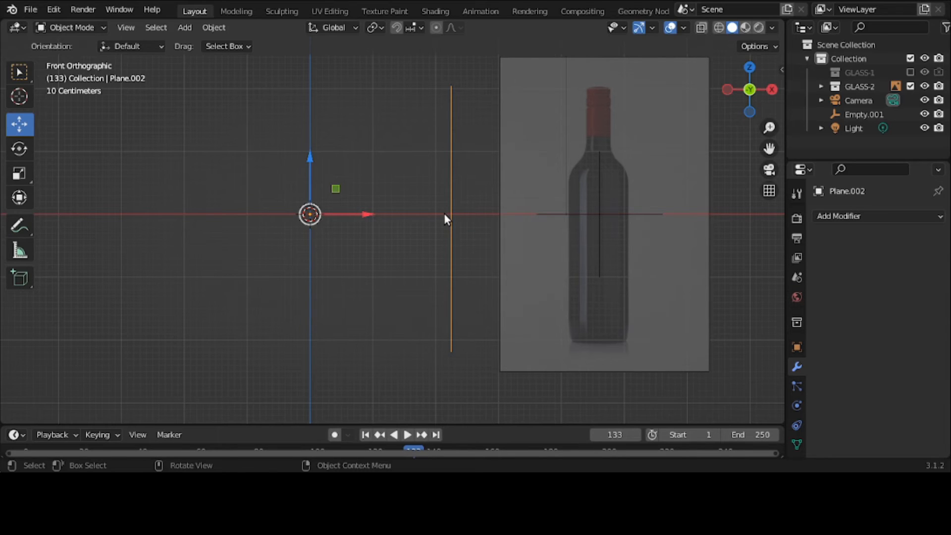
pyautogui.press('g')
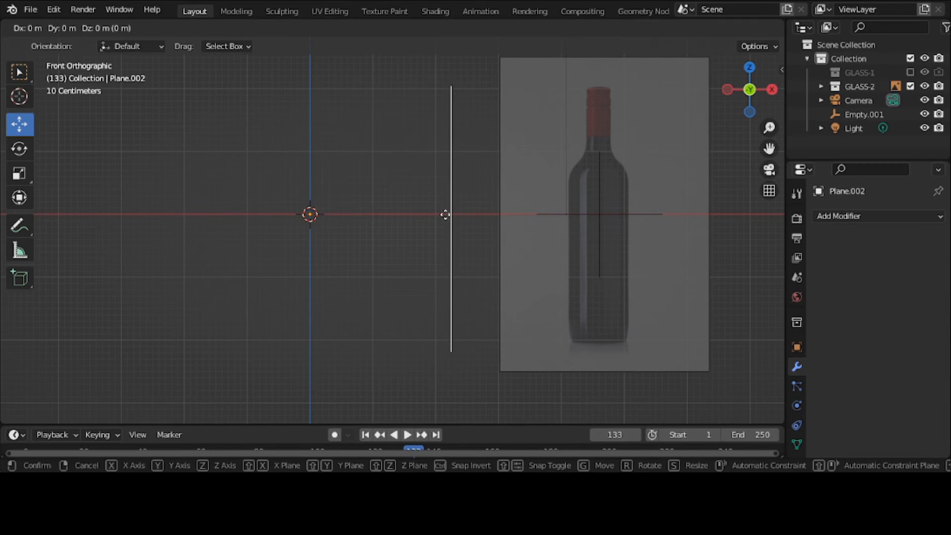
pyautogui.click(564, 243)
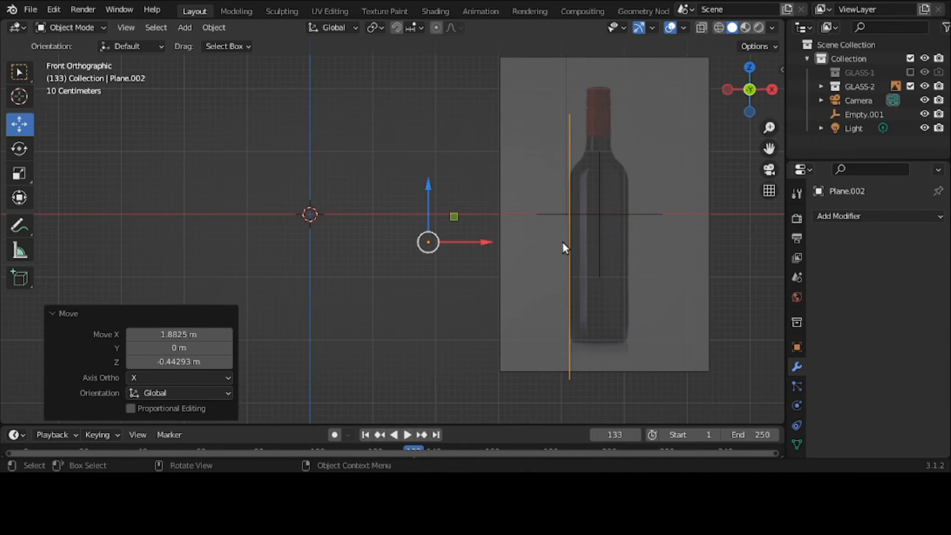
pyautogui.press('g')
pyautogui.press('z')
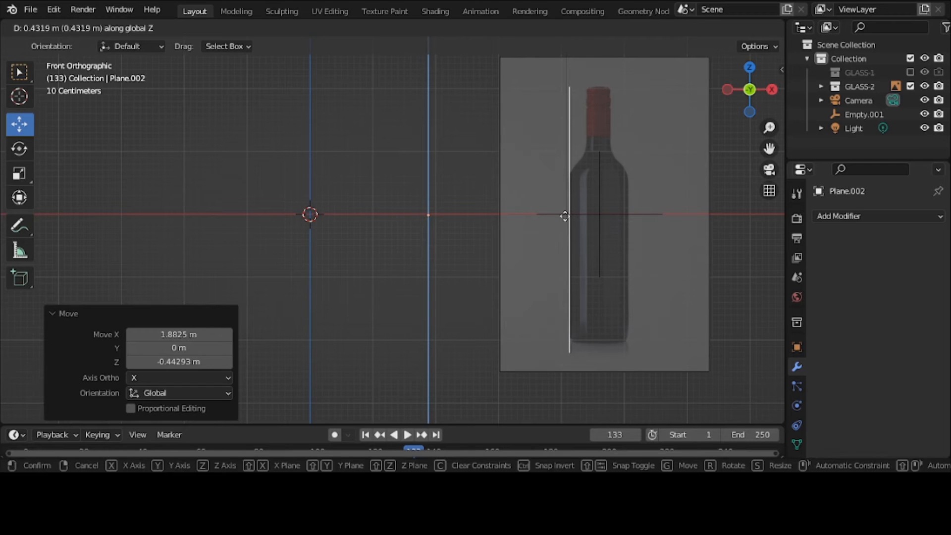
pyautogui.click(565, 216)
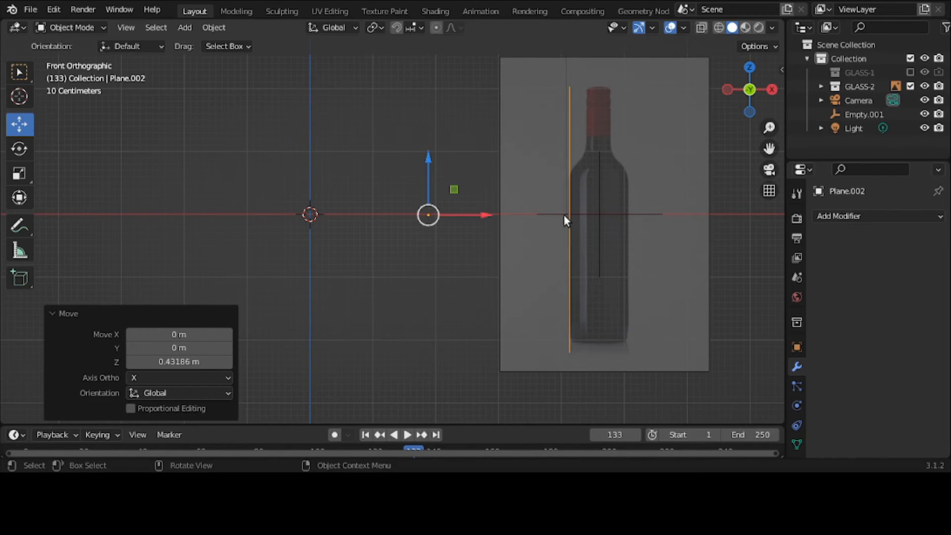
pyautogui.press('s')
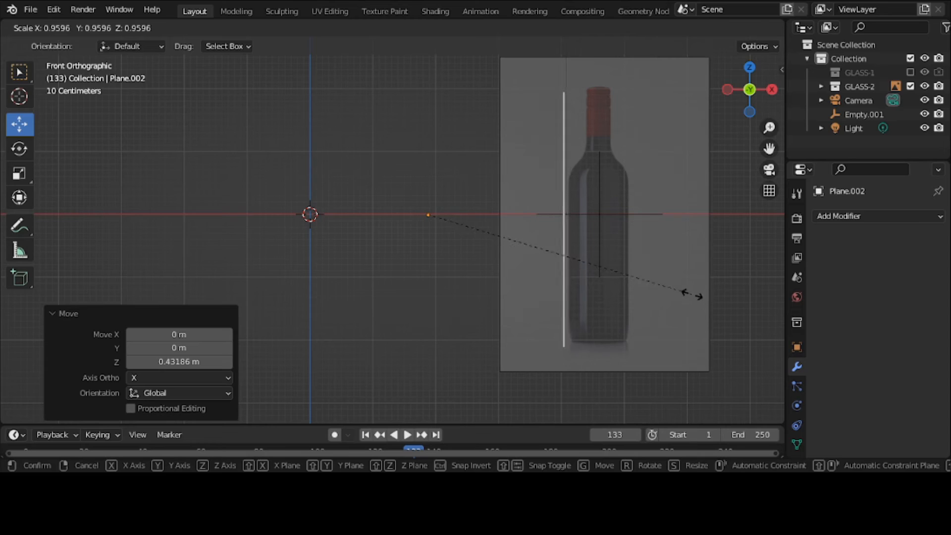
pyautogui.rightClick(692, 294)
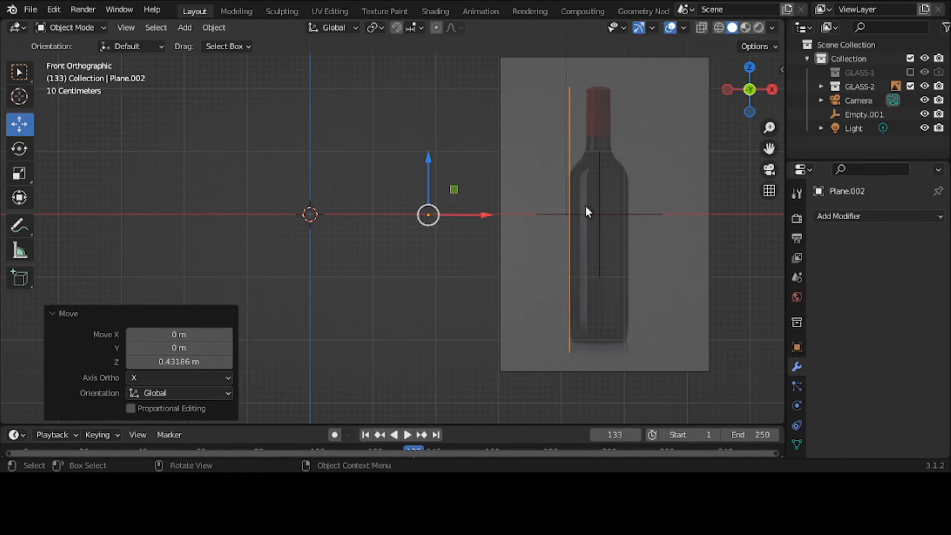
pyautogui.press('s')
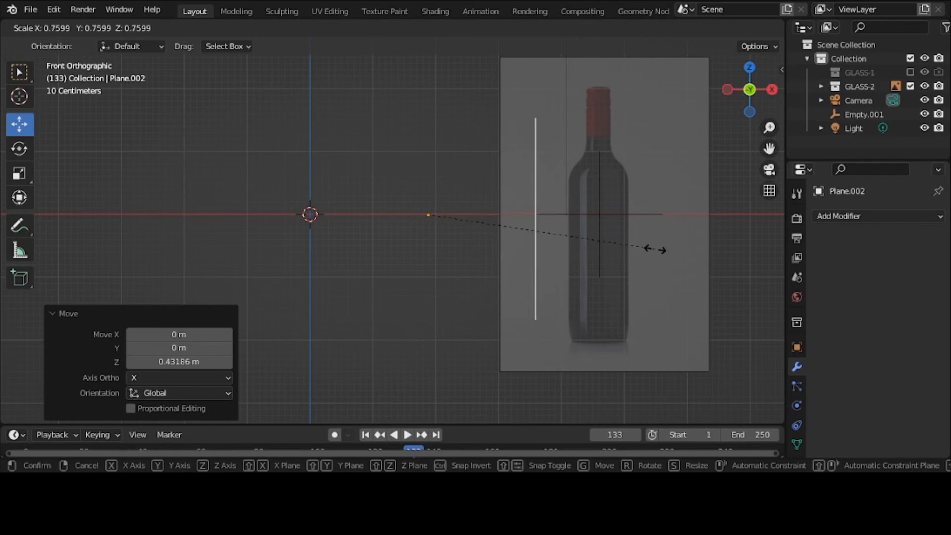
pyautogui.rightClick(648, 248)
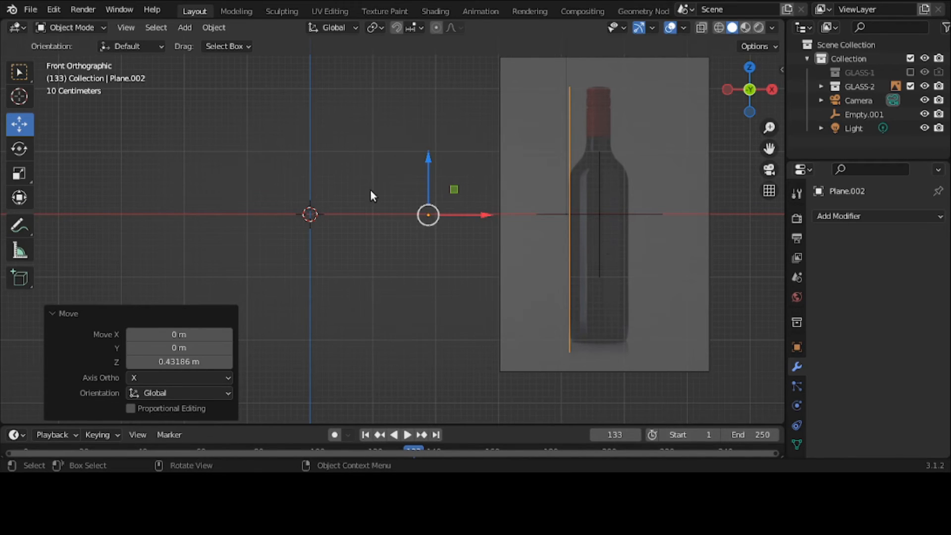
# - Circle the vertical line's offset origin point with a freehand annotation and erase the stroke
pyautogui.click(30, 224)
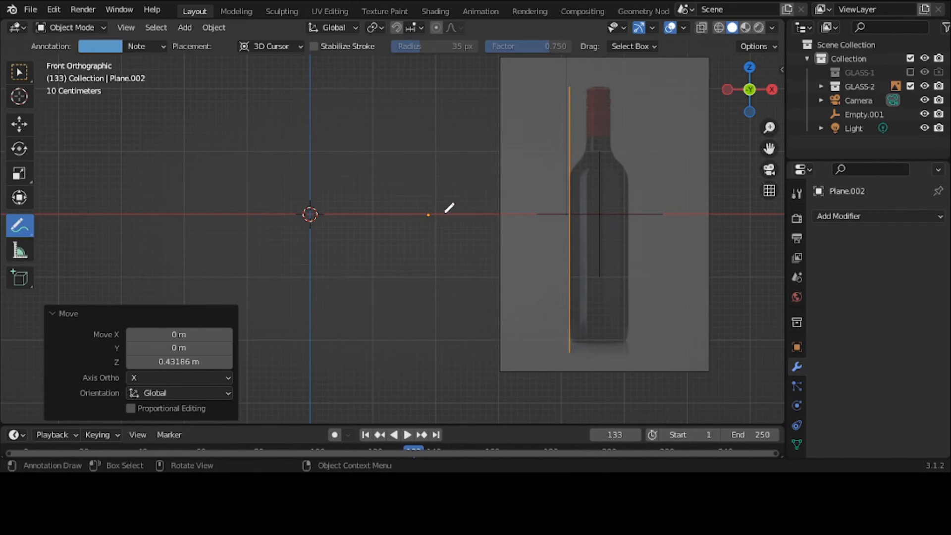
pyautogui.moveTo(427, 207)
pyautogui.mouseDown()
pyautogui.moveTo(420, 249)
pyautogui.moveTo(442, 206)
pyautogui.mouseUp()
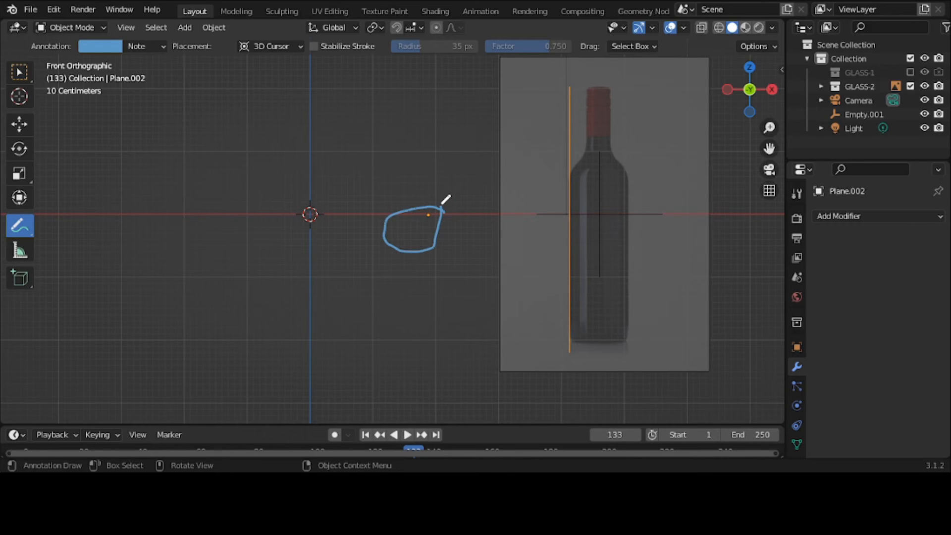
pyautogui.moveTo(446, 199)
pyautogui.keyDown('ctrl'); pyautogui.mouseDown()
pyautogui.moveTo(410, 215)
pyautogui.moveTo(425, 255)
pyautogui.moveTo(450, 205)
pyautogui.mouseUp(); pyautogui.keyUp('ctrl')
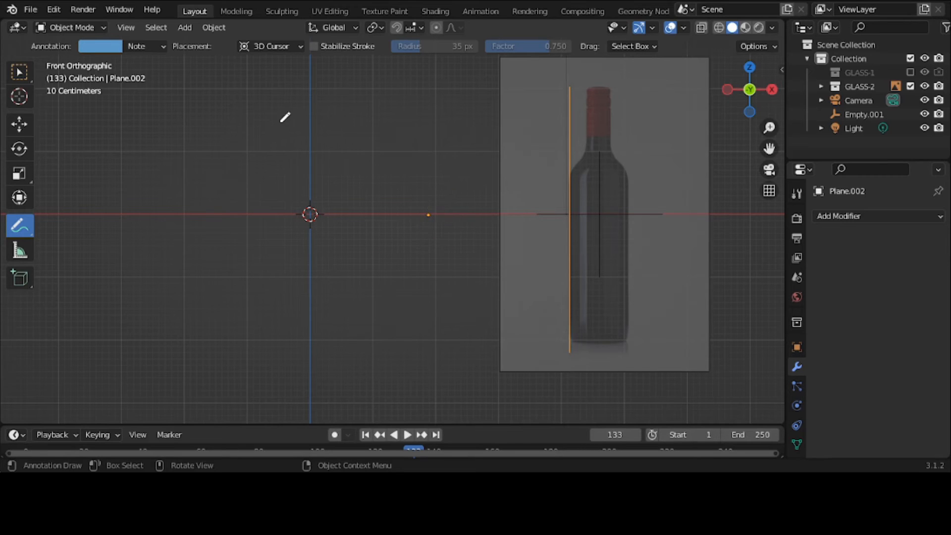
# - Set the vertical line's origin to its geometry and return to the Select Box tool
pyautogui.click(224, 27)
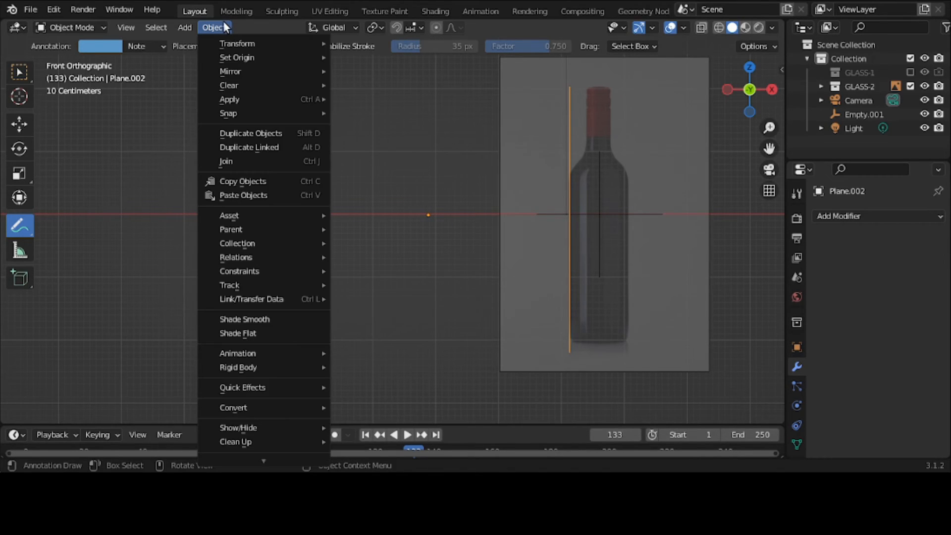
pyautogui.moveTo(231, 60)
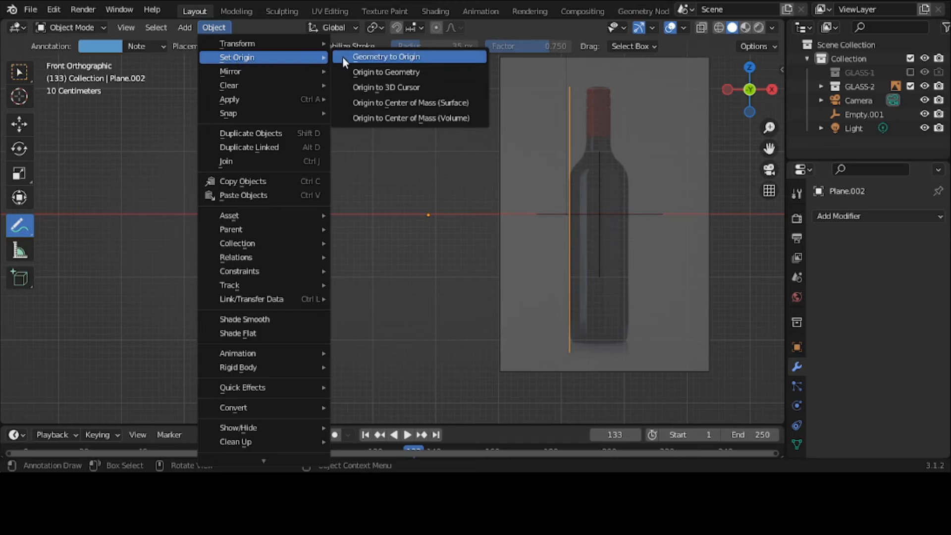
pyautogui.click(372, 72)
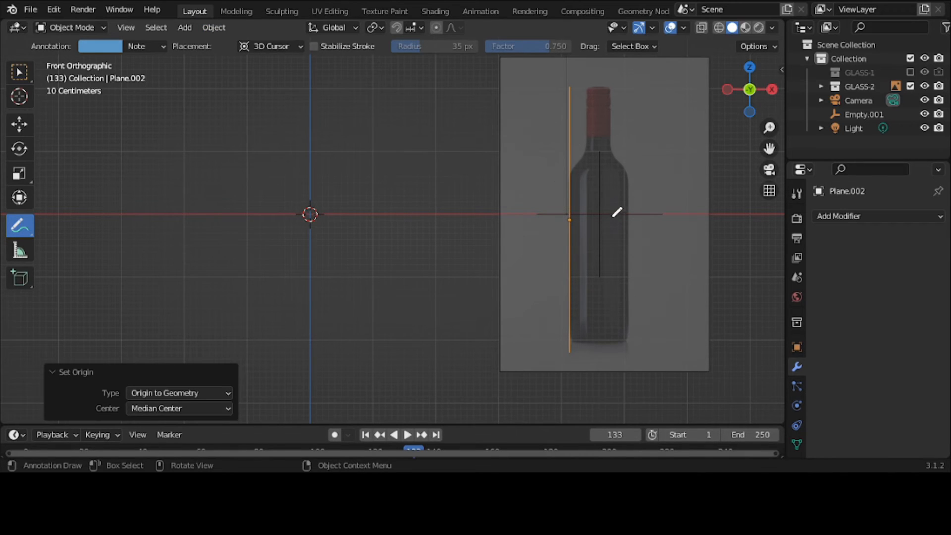
pyautogui.click(16, 77)
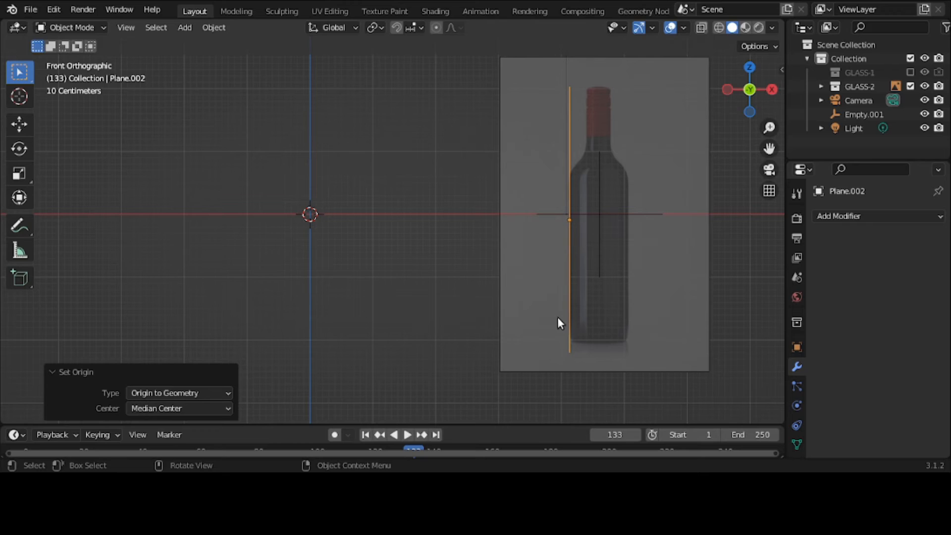
# - Circle the vertical line's lower end with a freehand annotation and erase the stroke
pyautogui.moveTo(558, 318)
pyautogui.mouseDown()
pyautogui.moveTo(555, 329)
pyautogui.moveTo(586, 365)
pyautogui.moveTo(594, 339)
pyautogui.moveTo(548, 325)
pyautogui.mouseUp()
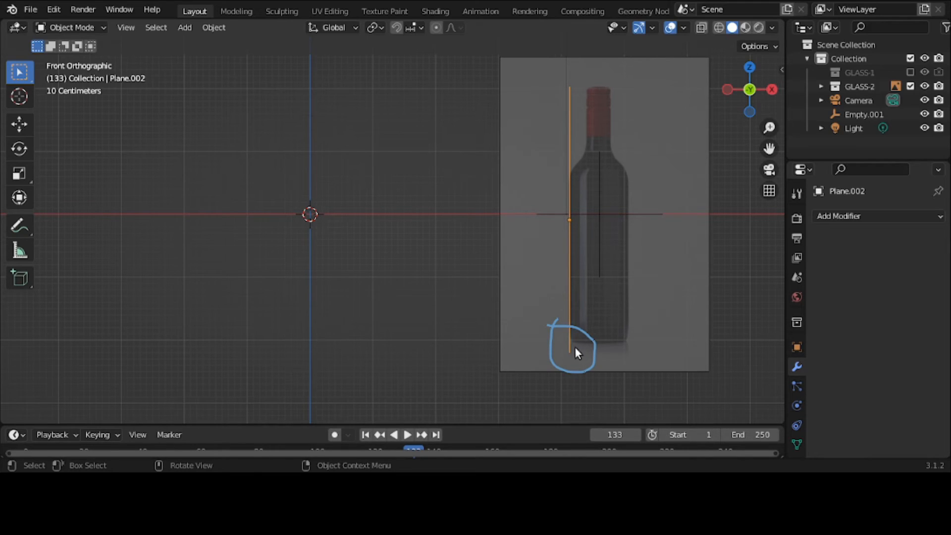
pyautogui.moveTo(575, 348)
pyautogui.mouseDown()
pyautogui.moveTo(560, 334)
pyautogui.moveTo(561, 365)
pyautogui.moveTo(609, 343)
pyautogui.mouseUp()
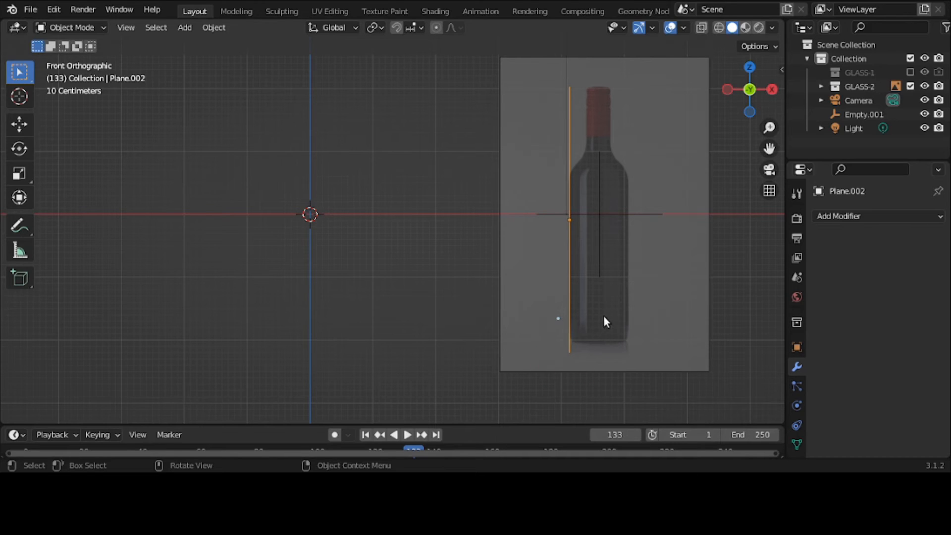
# - Scale the vertical line along Z by about 0.92 and again by about 1.019 to approximate the bottle's height
pyautogui.press('s')
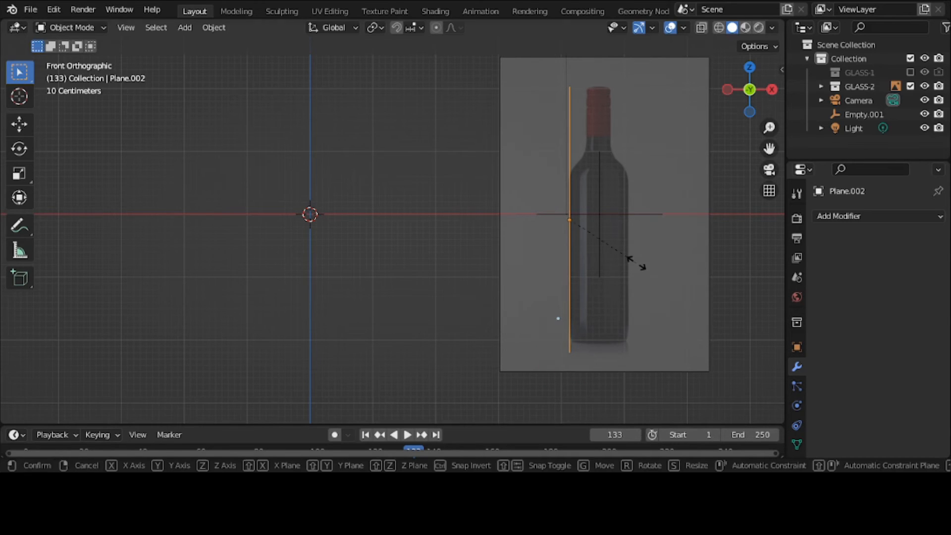
pyautogui.press('z')
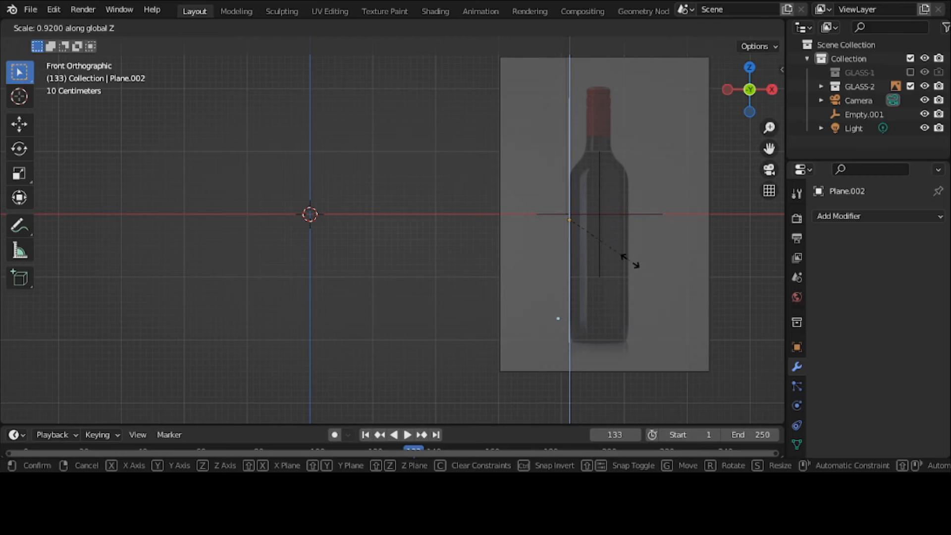
pyautogui.click(628, 260)
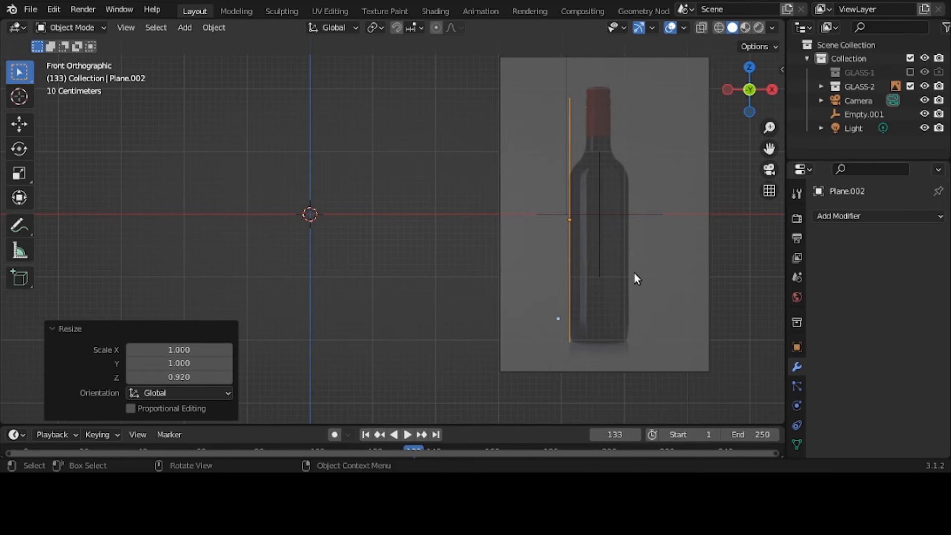
pyautogui.press('s')
pyautogui.press('z')
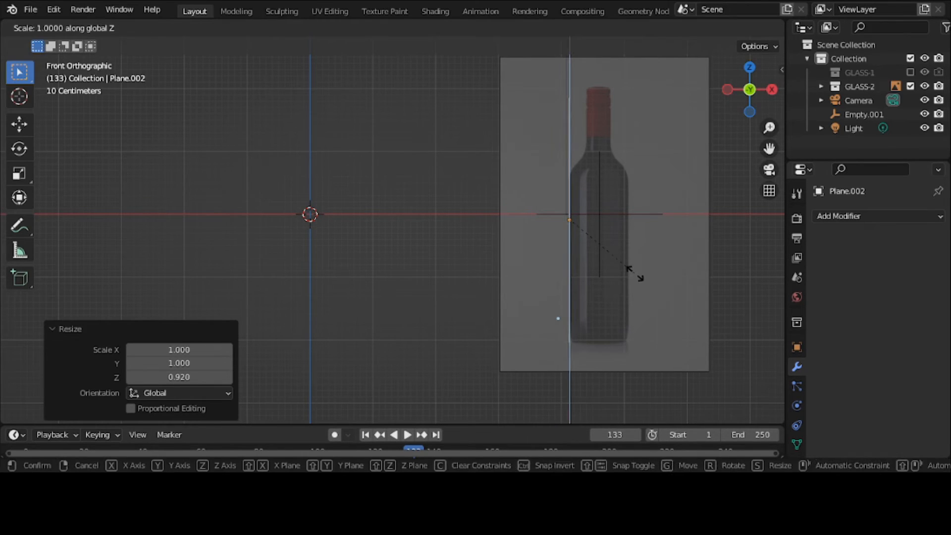
pyautogui.click(638, 272)
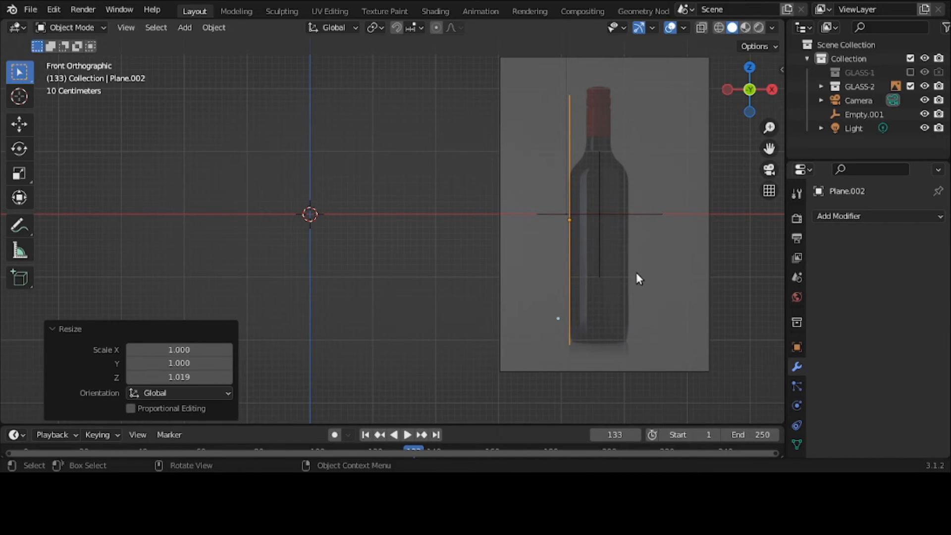
# - Move the vertical line up about 0.055 m along Z so its lower end meets the bottle's base
pyautogui.press('g')
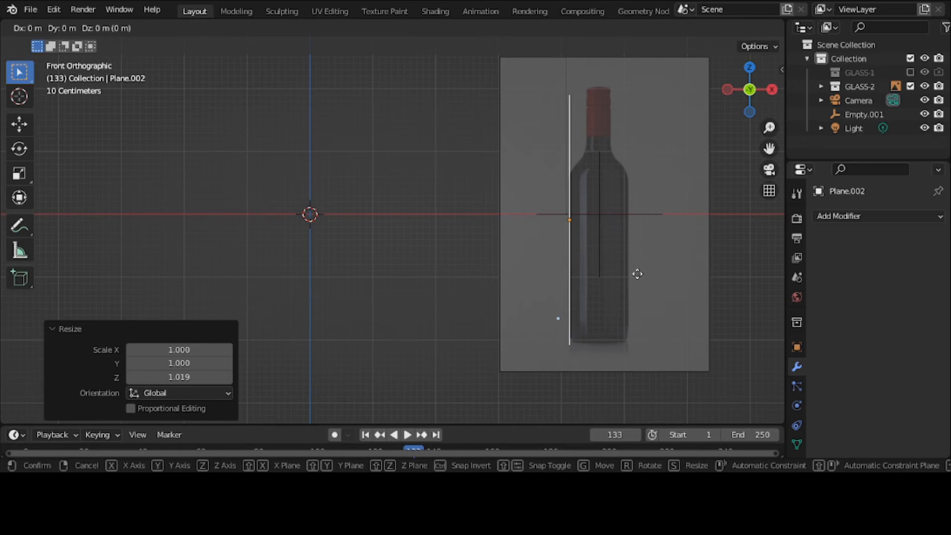
pyautogui.press('z')
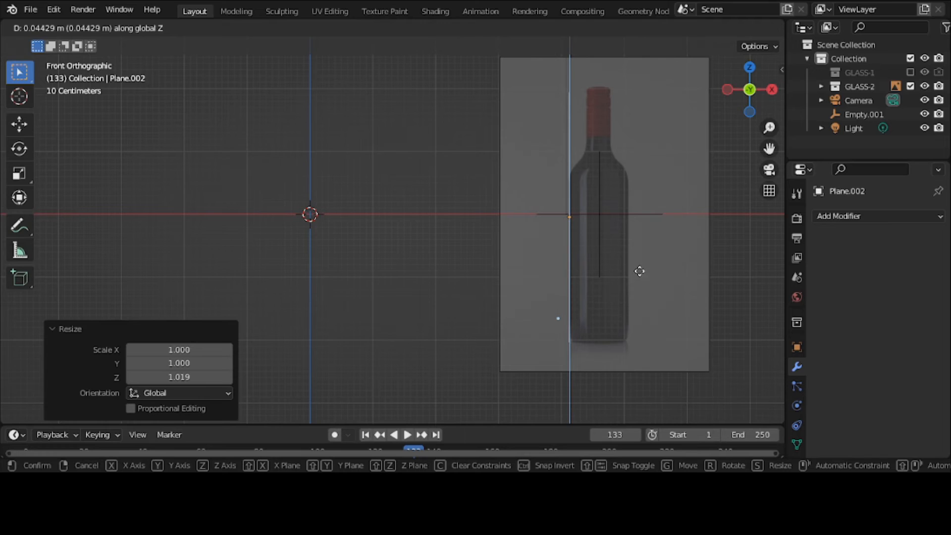
pyautogui.click(644, 270)
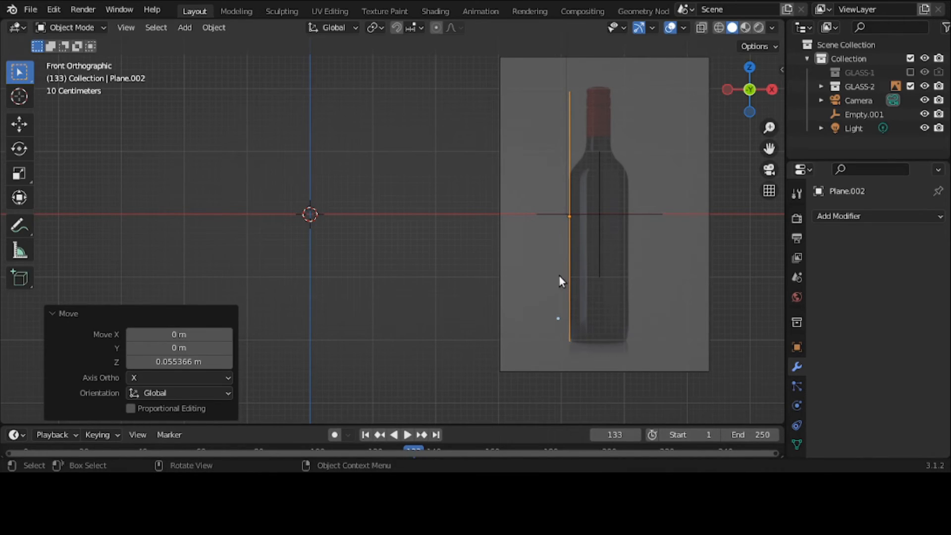
# - Enter Edit Mode on the vertical line and subdivide its whole length with 10 cuts
pyautogui.click(102, 28)
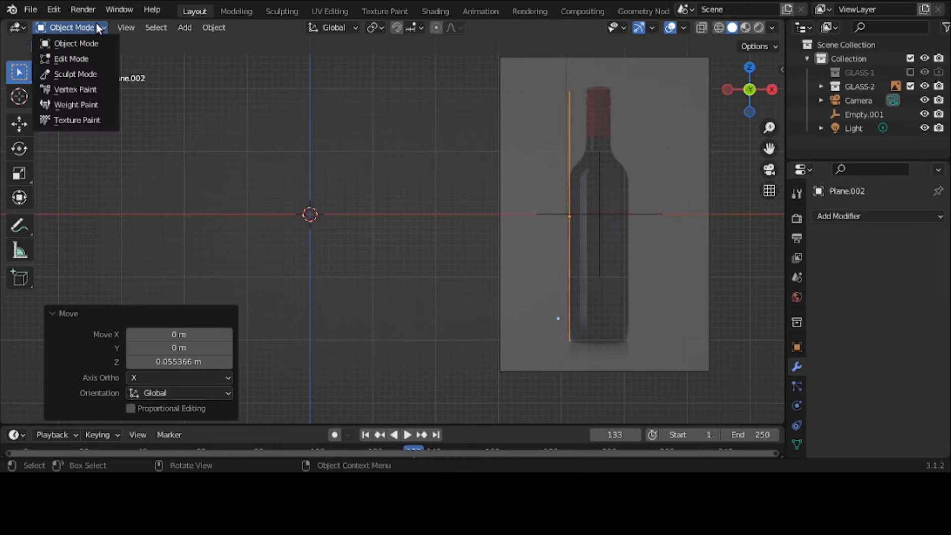
pyautogui.click(93, 60)
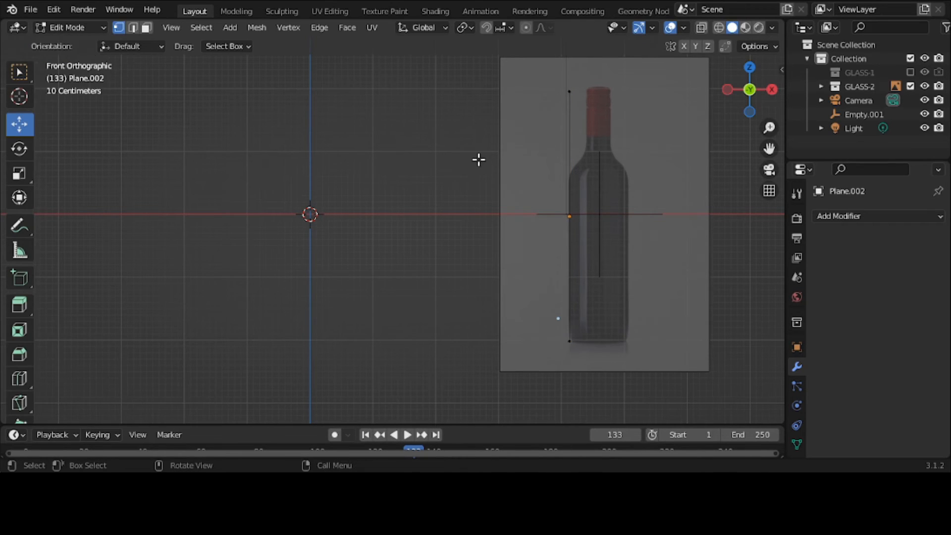
pyautogui.press('a')
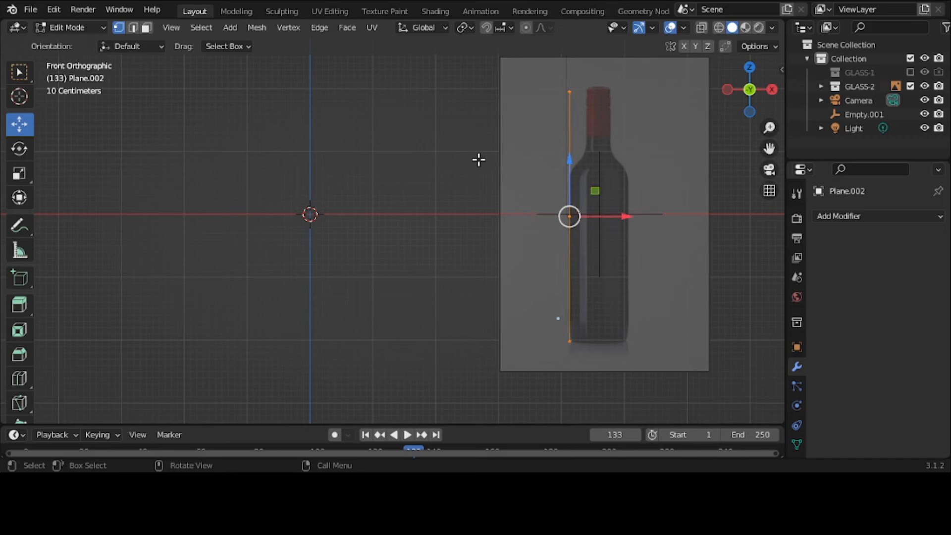
pyautogui.rightClick(450, 120)
pyautogui.click(450, 119)
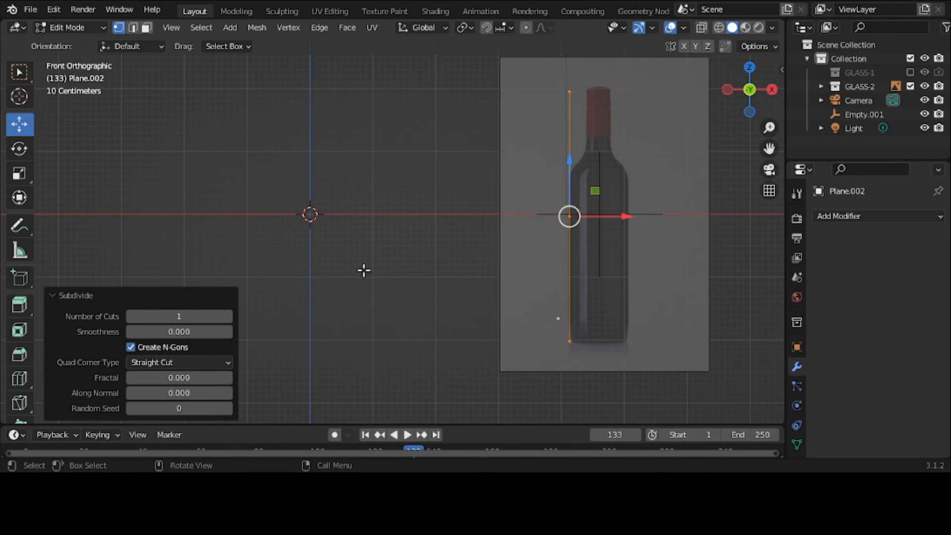
pyautogui.moveTo(178, 315)
pyautogui.mouseDown()
pyautogui.moveTo(224, 315)
pyautogui.moveTo(179, 315)
pyautogui.mouseUp()
pyautogui.click(201, 133)
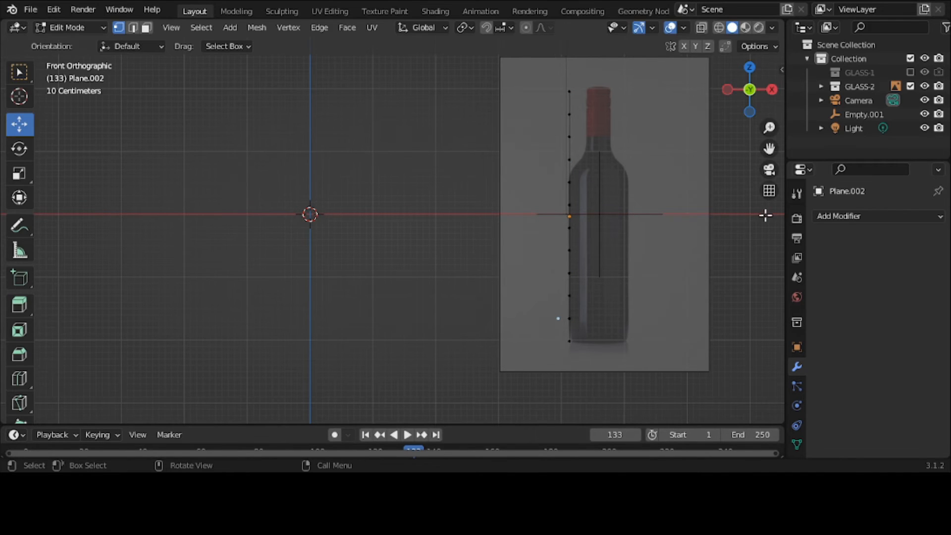
# - Move the line's lowest vertex slightly inward along X to match the bottle's rounded base corner
pyautogui.scroll(1, 637, 263)
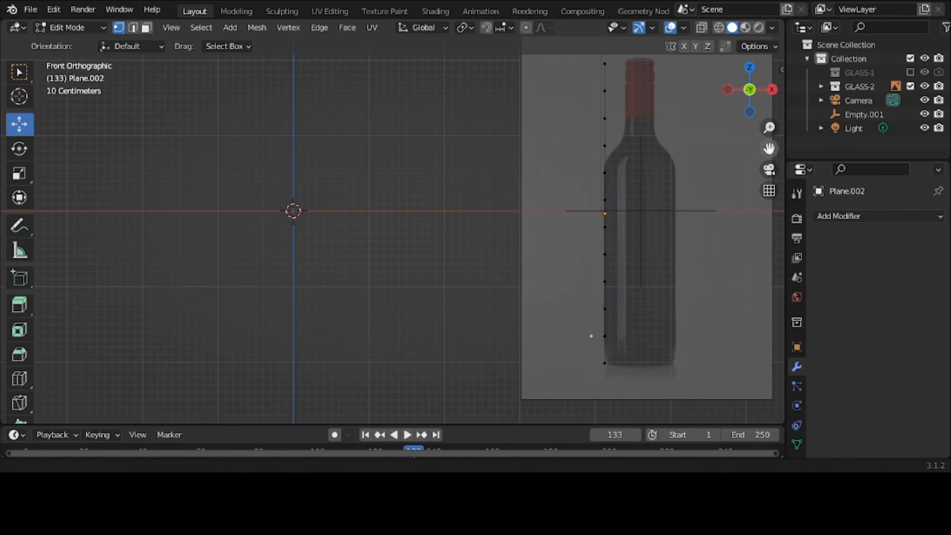
pyautogui.keyDown('shift'); pyautogui.moveTo(638, 263); pyautogui.dragTo(456, 279, button='middle'); pyautogui.keyUp('shift')
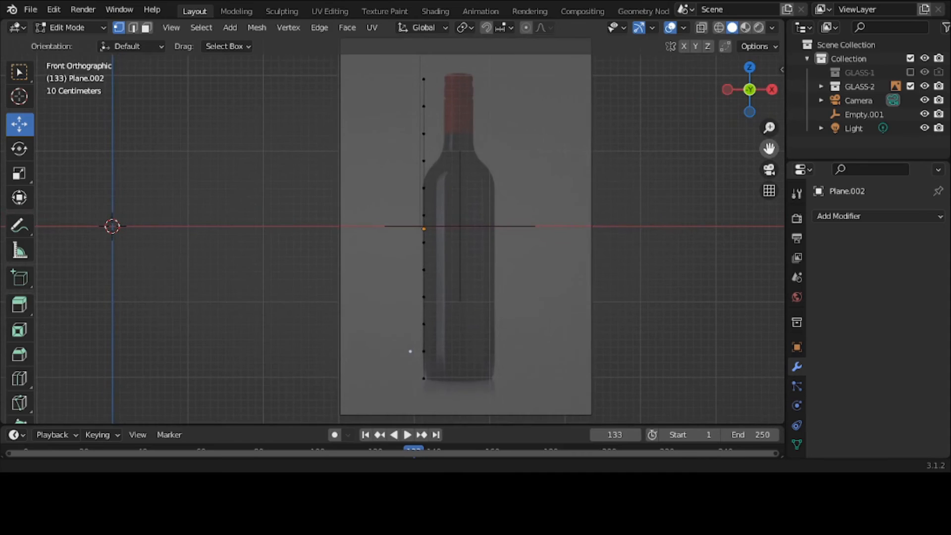
pyautogui.moveTo(769, 150); pyautogui.dragTo(768, 151)
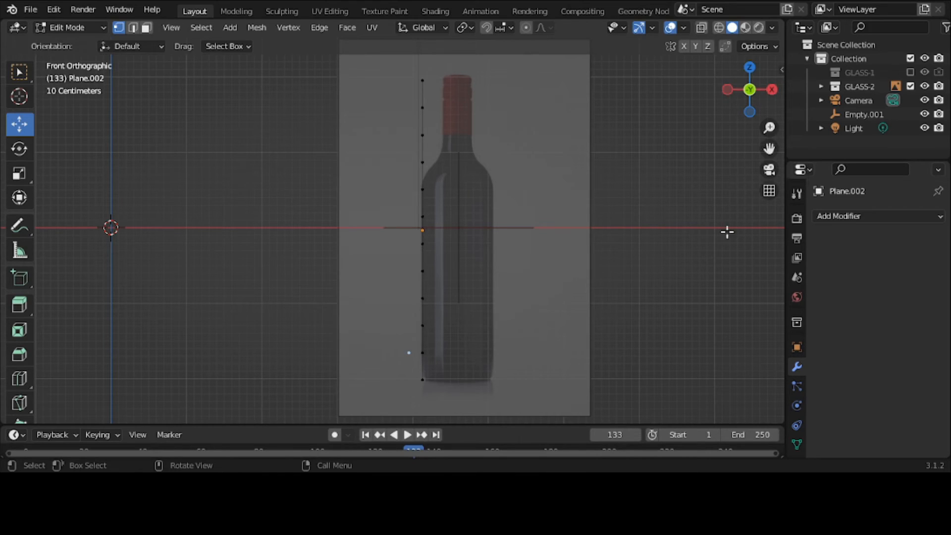
pyautogui.click(423, 381)
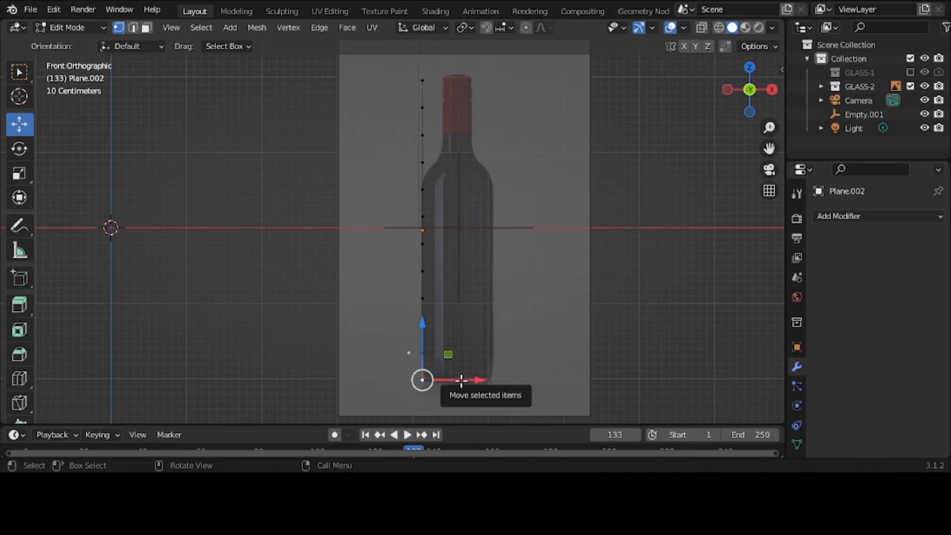
pyautogui.moveTo(462, 380); pyautogui.dragTo(431, 363)
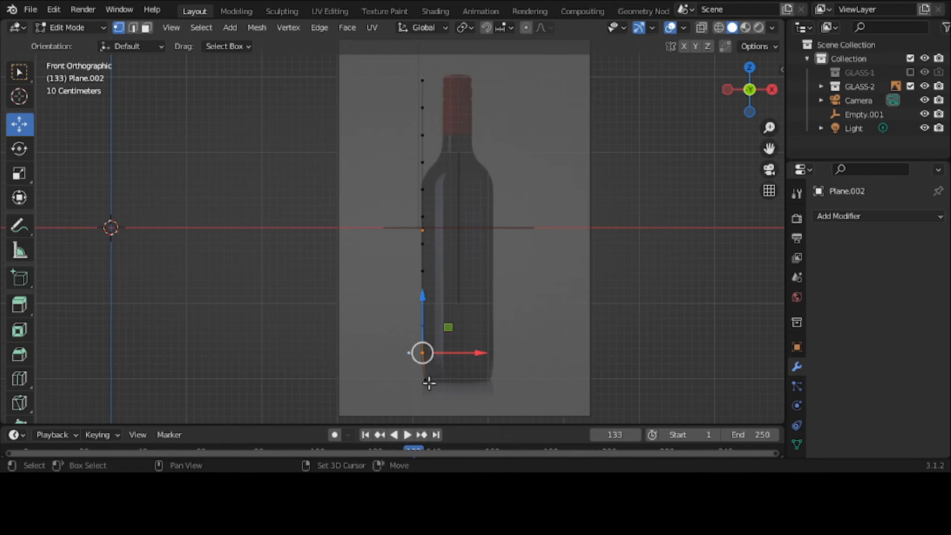
# - Subdivide the lowest segment with one cut and move the new vertex about -0.009 m along X to round the base corner
pyautogui.keyDown('shift'); pyautogui.click(429, 383); pyautogui.keyUp('shift')
pyautogui.rightClick(430, 382)
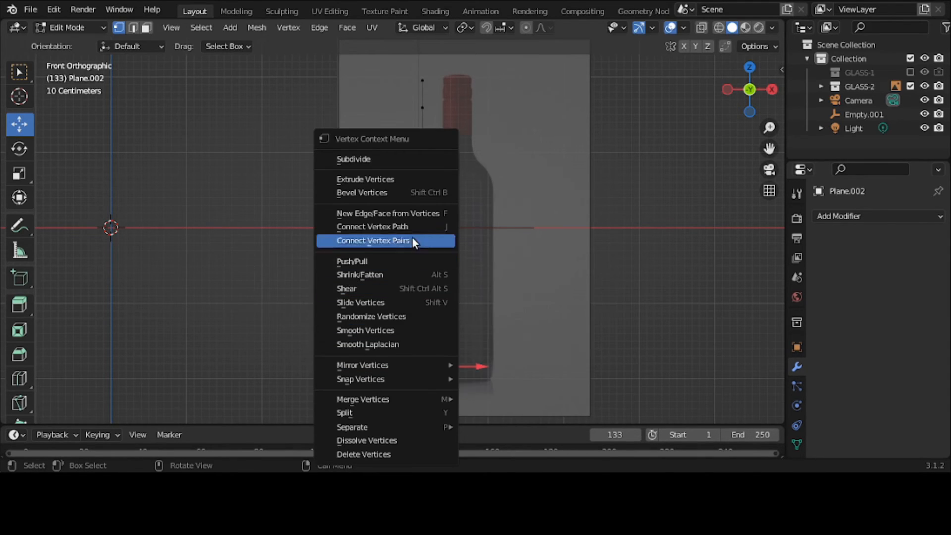
pyautogui.click(418, 158)
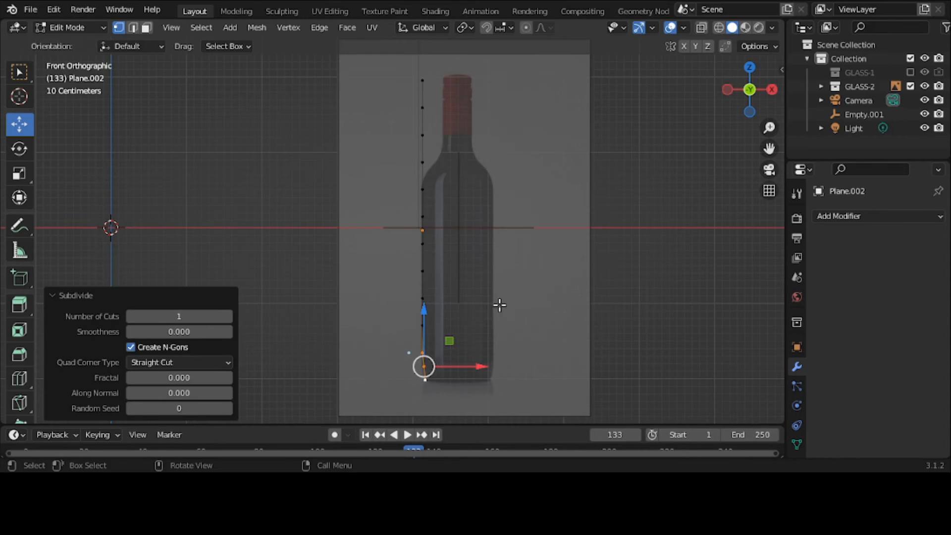
pyautogui.click(484, 364)
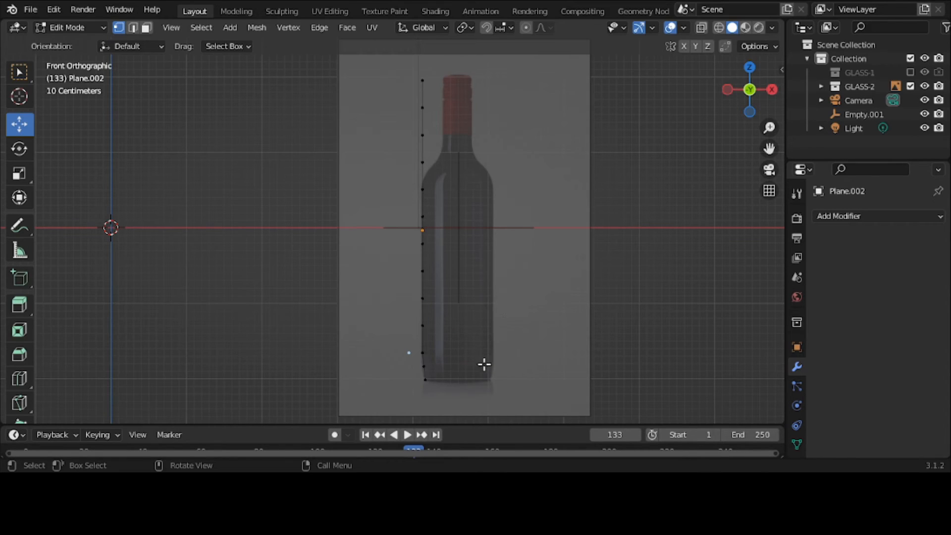
pyautogui.click(426, 367)
pyautogui.moveTo(463, 367); pyautogui.dragTo(462, 369)
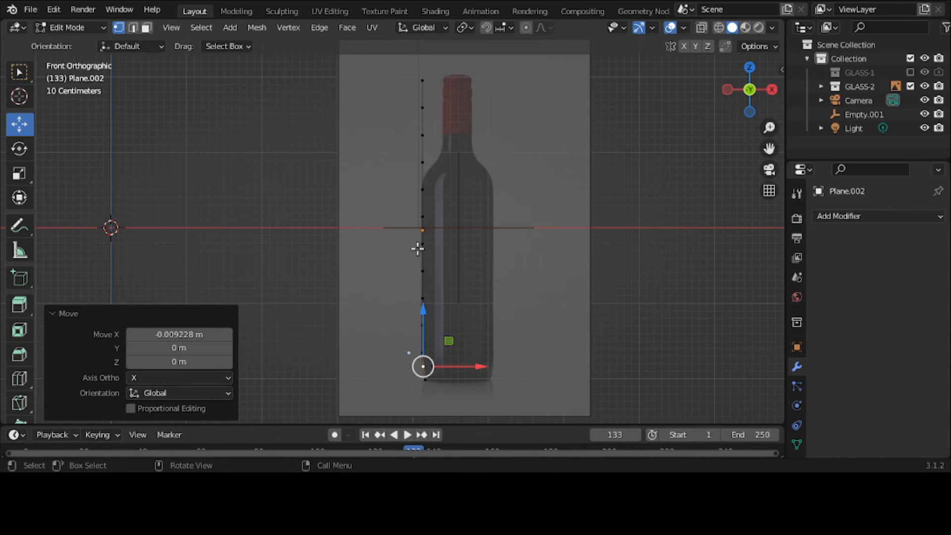
# - Fit the shoulder by moving its vertex about 0.148 m along X and adding a midpoint vertex below it, shifted about -0.028 m in X
pyautogui.click(422, 161)
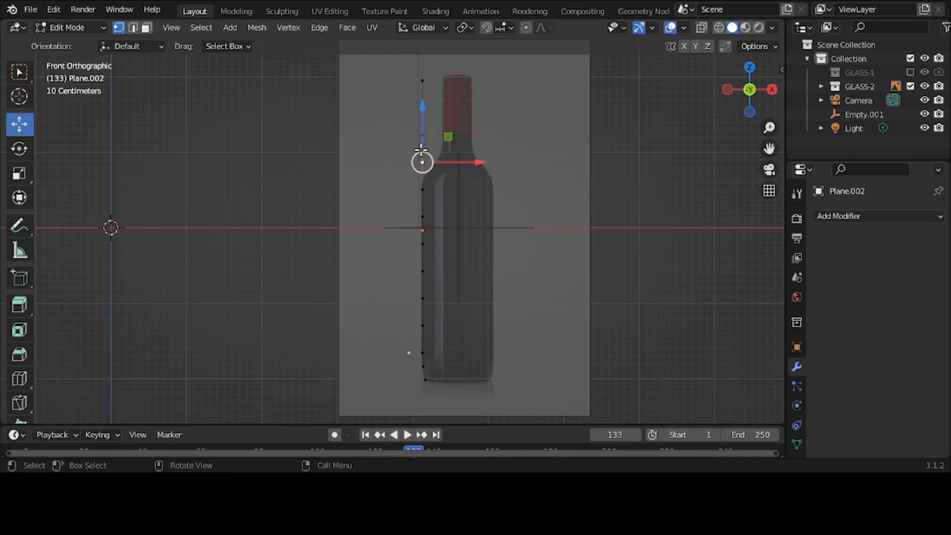
pyautogui.moveTo(477, 159); pyautogui.dragTo(487, 162)
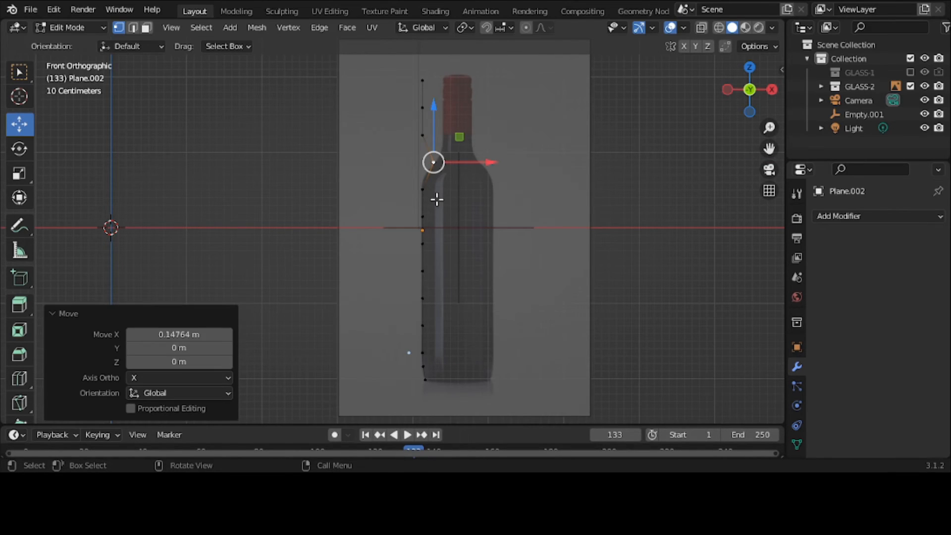
pyautogui.keyDown('shift'); pyautogui.click(425, 190); pyautogui.keyUp('shift')
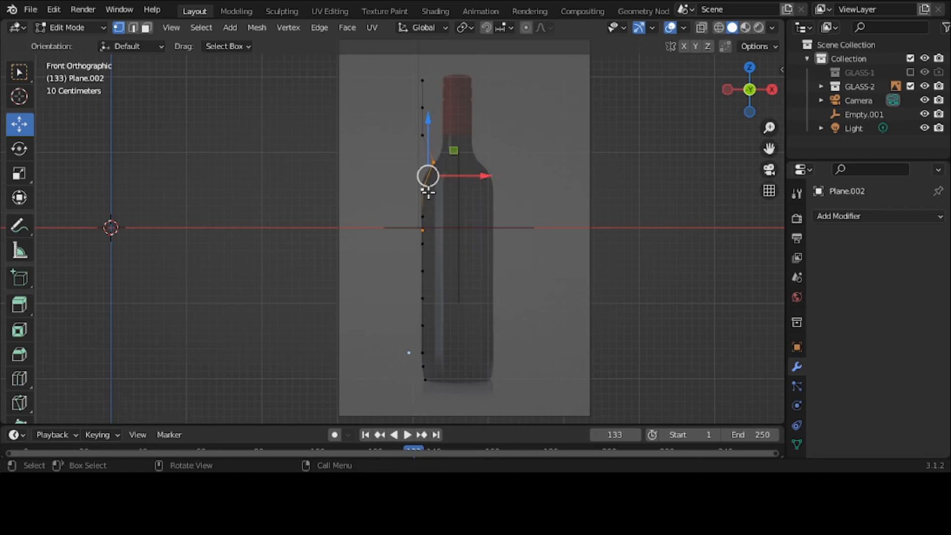
pyautogui.rightClick(428, 192)
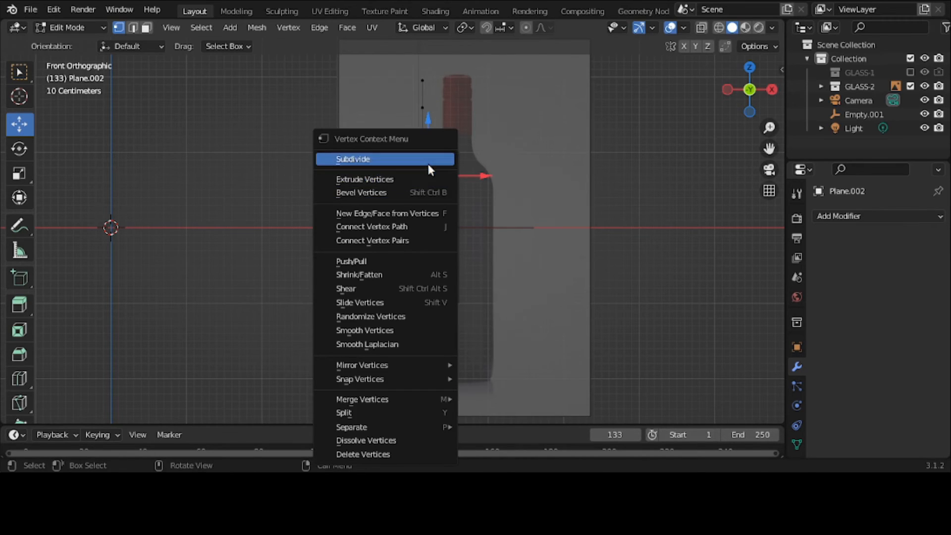
pyautogui.click(427, 159)
pyautogui.click(428, 176)
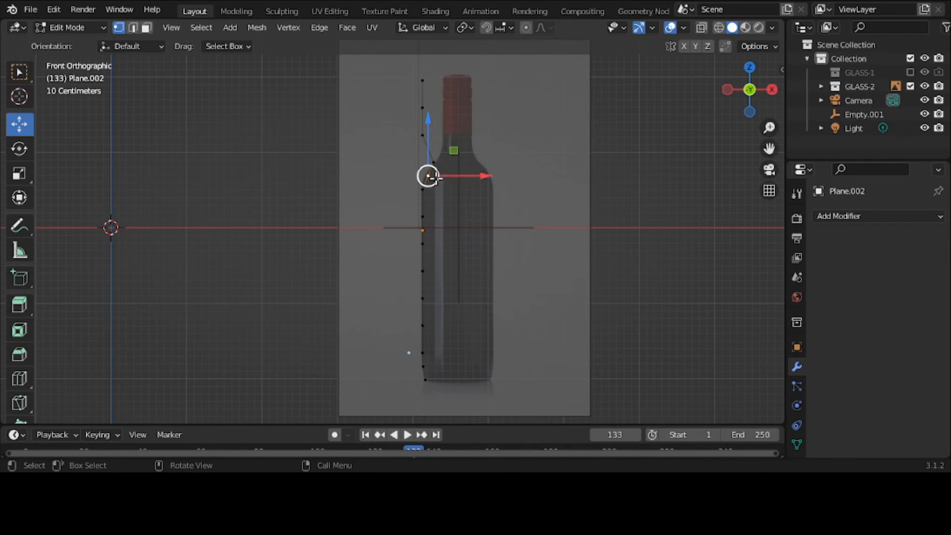
pyautogui.moveTo(487, 181); pyautogui.dragTo(484, 183)
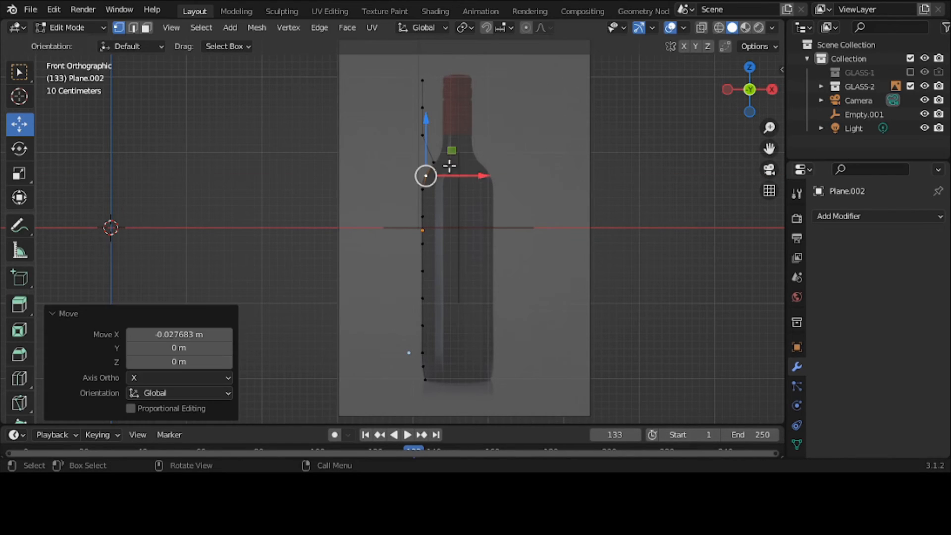
# - Move the next vertex up onto the neck's edge and add a midpoint vertex below it, shifted about 0.055 m along X
pyautogui.click(428, 138)
pyautogui.moveTo(445, 136); pyautogui.dragTo(467, 143)
pyautogui.keyDown('shift'); pyautogui.click(439, 163); pyautogui.keyUp('shift')
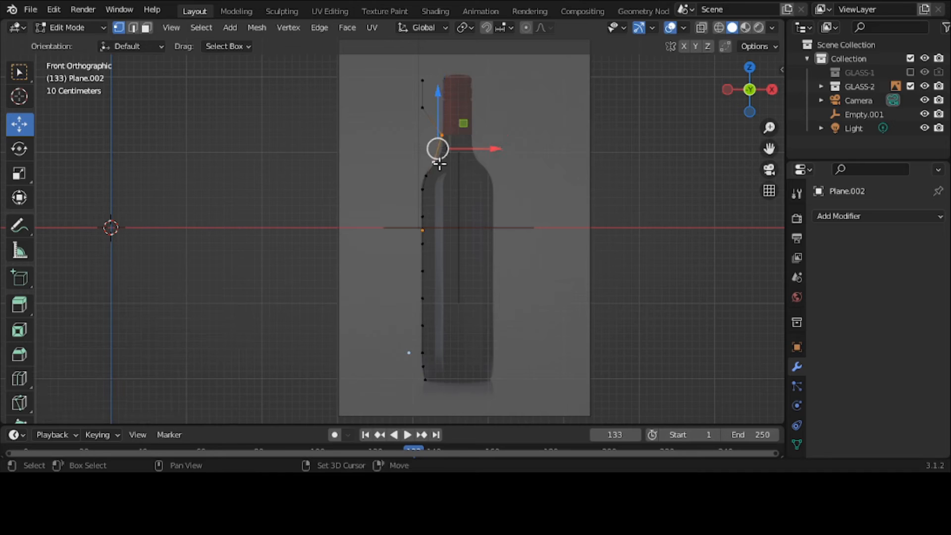
pyautogui.rightClick(439, 162)
pyautogui.click(439, 163)
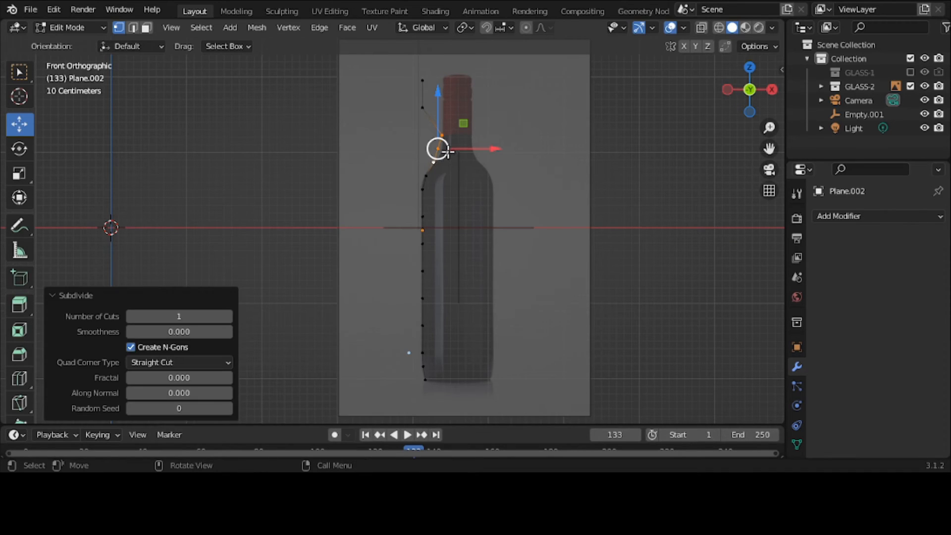
pyautogui.click(438, 149)
pyautogui.moveTo(466, 149); pyautogui.dragTo(473, 154)
# - Move each of the two topmost vertices about 0.267 m along X onto the side of the red cap
pyautogui.scroll(3, 560, 138)
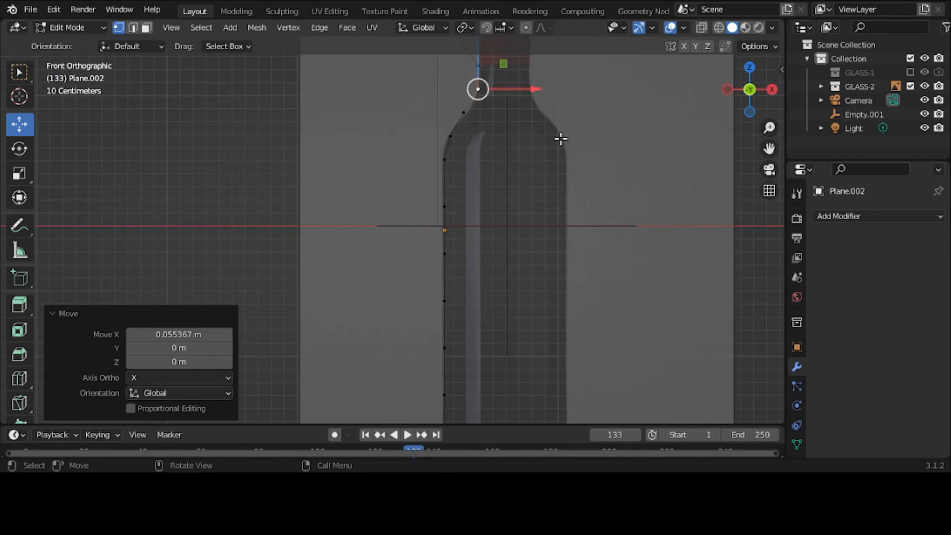
pyautogui.moveTo(769, 149); pyautogui.dragTo(759, 296)
pyautogui.scroll(2, 623, 99)
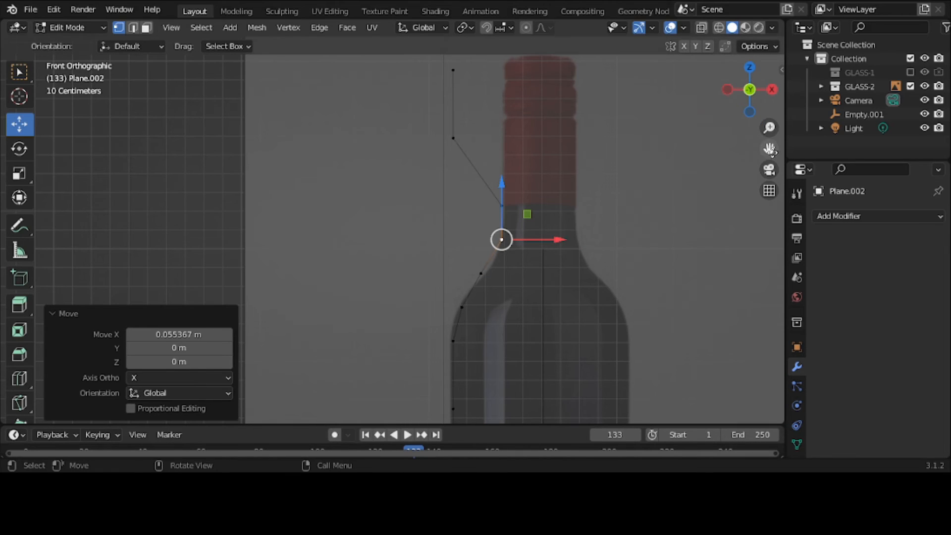
pyautogui.moveTo(769, 148); pyautogui.dragTo(741, 186)
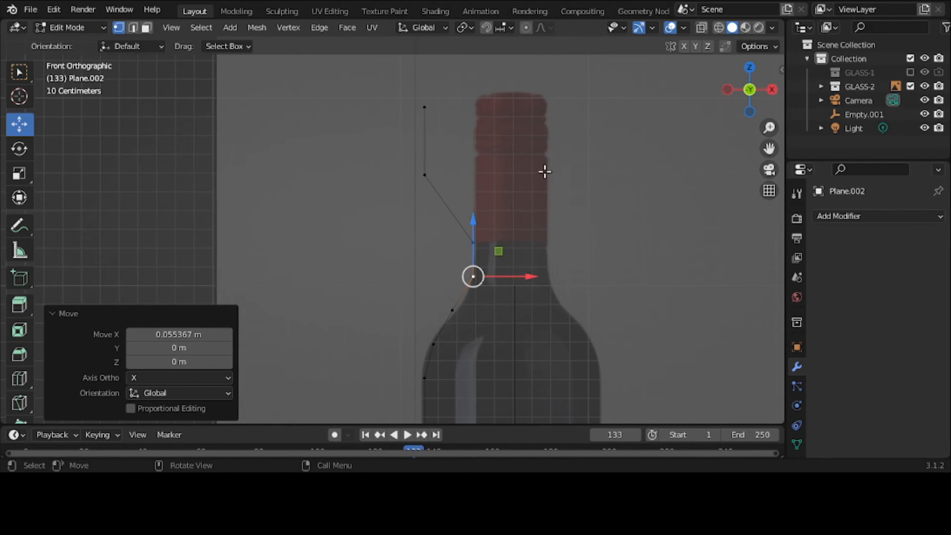
pyautogui.click(425, 176)
pyautogui.moveTo(465, 174); pyautogui.dragTo(514, 195)
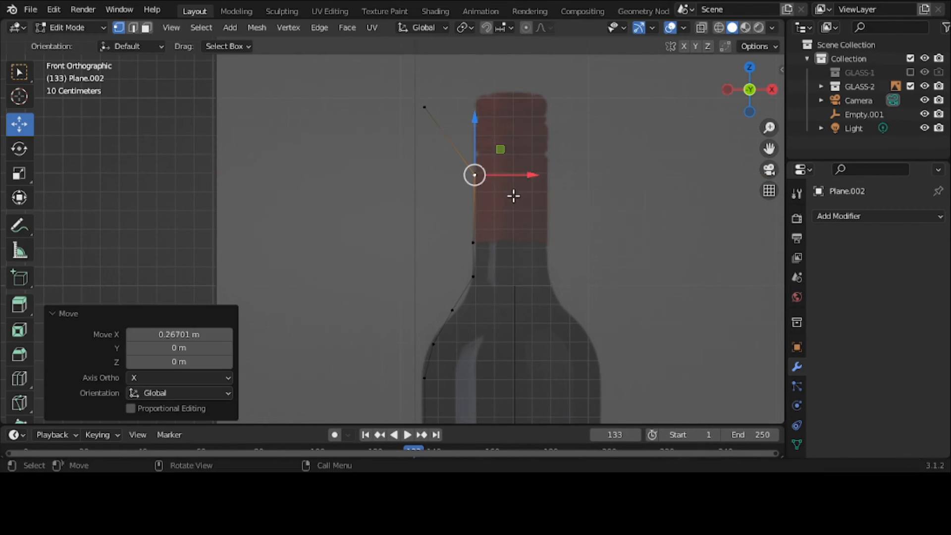
pyautogui.click(440, 113)
pyautogui.moveTo(448, 113); pyautogui.dragTo(502, 122)
# - Extrude the top vertex about 0.048 m in X and 0.059 m in Z, and extrude again about 0.145 m along X toward the bottle's centre
pyautogui.press('g')
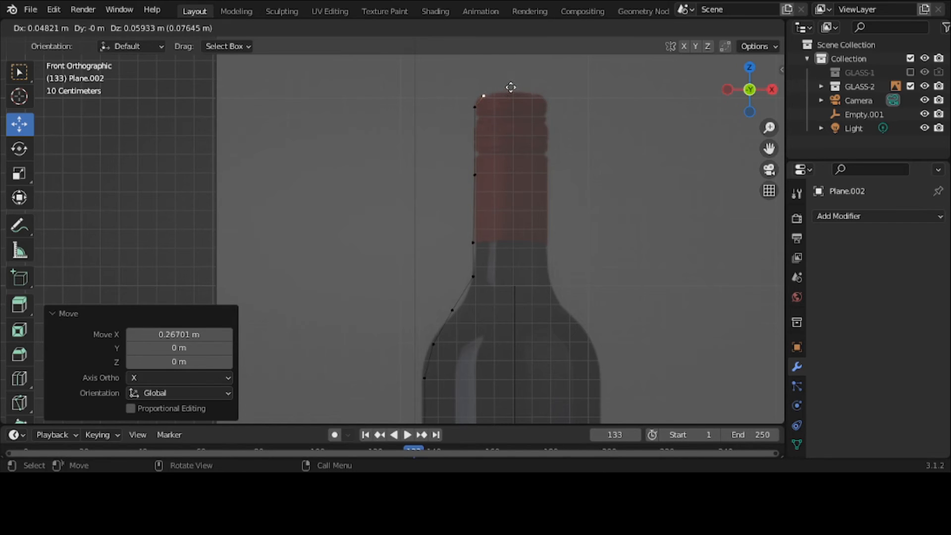
pyautogui.click(511, 87)
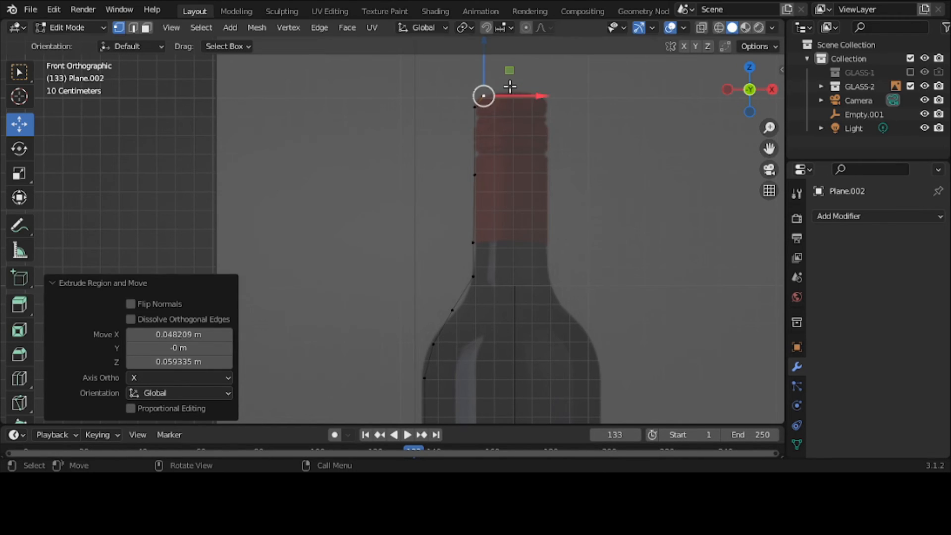
pyautogui.press('e')
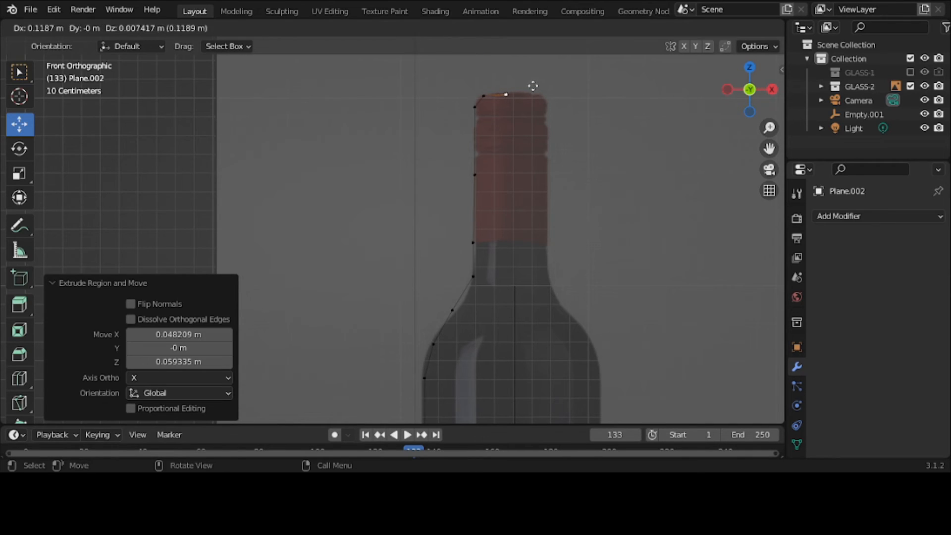
pyautogui.press('Escape')
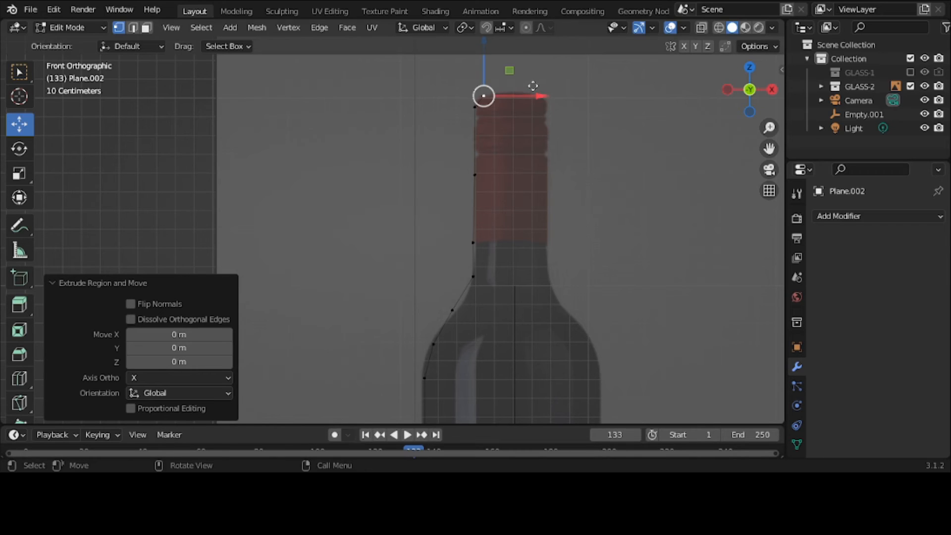
pyautogui.press('g')
pyautogui.press('x')
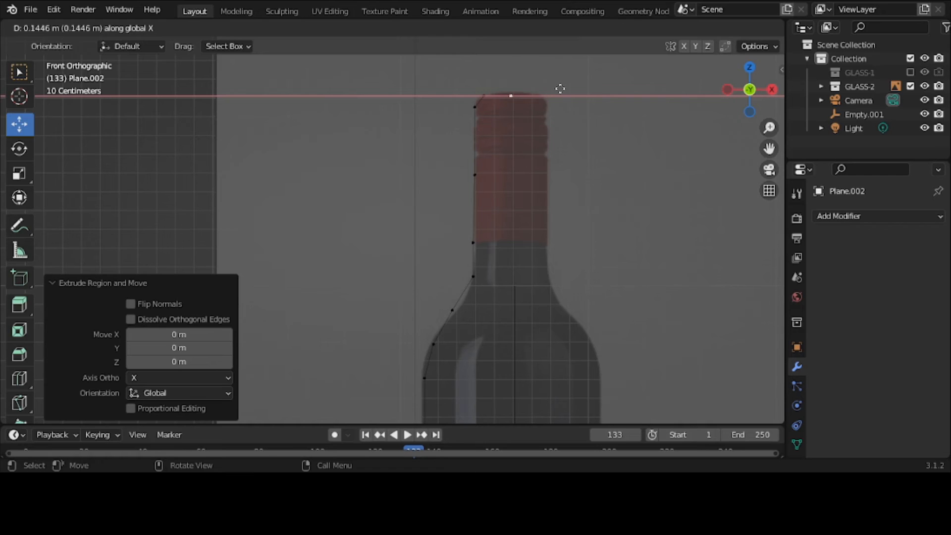
pyautogui.click(560, 89)
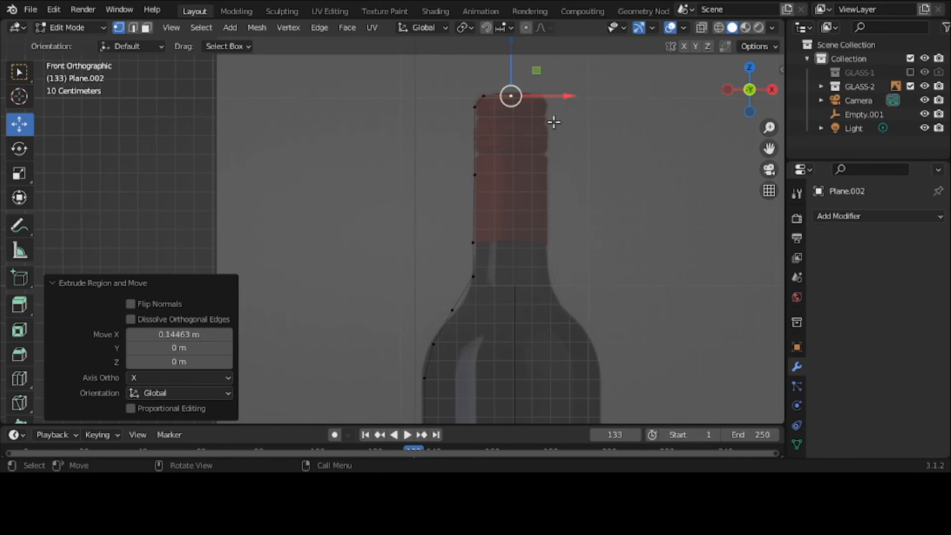
pyautogui.click(553, 121)
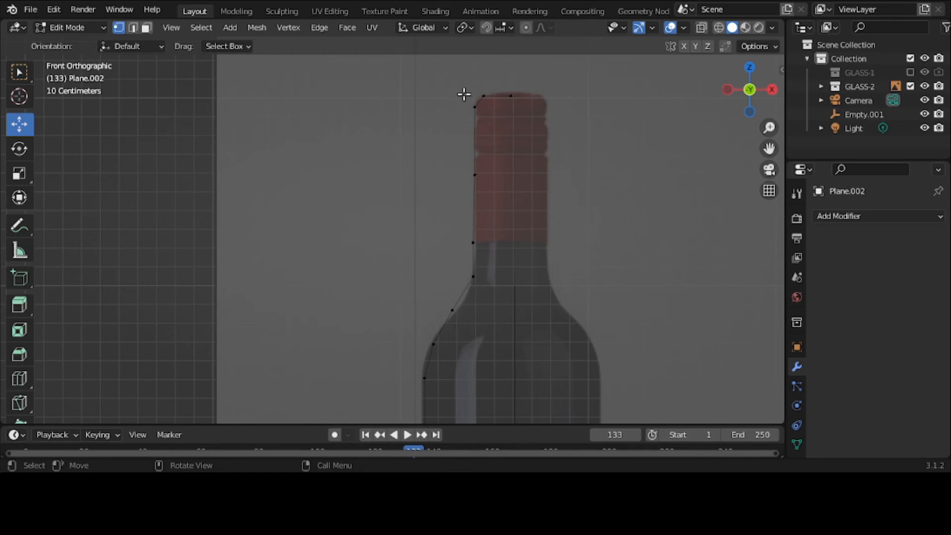
# - Subdivide the edge between the two vertices on the red cap's side with 2 cuts
pyautogui.moveTo(464, 94); pyautogui.dragTo(484, 200)
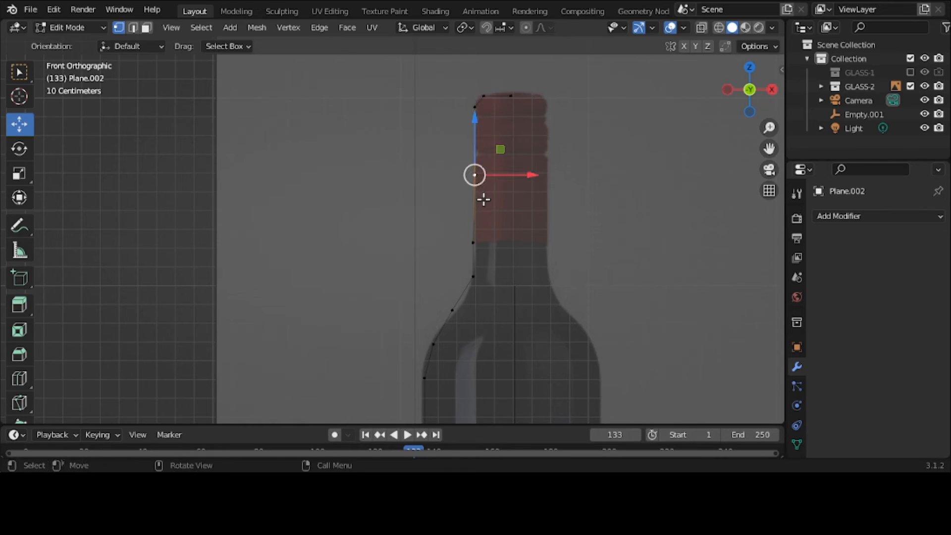
pyautogui.moveTo(452, 108); pyautogui.dragTo(494, 181)
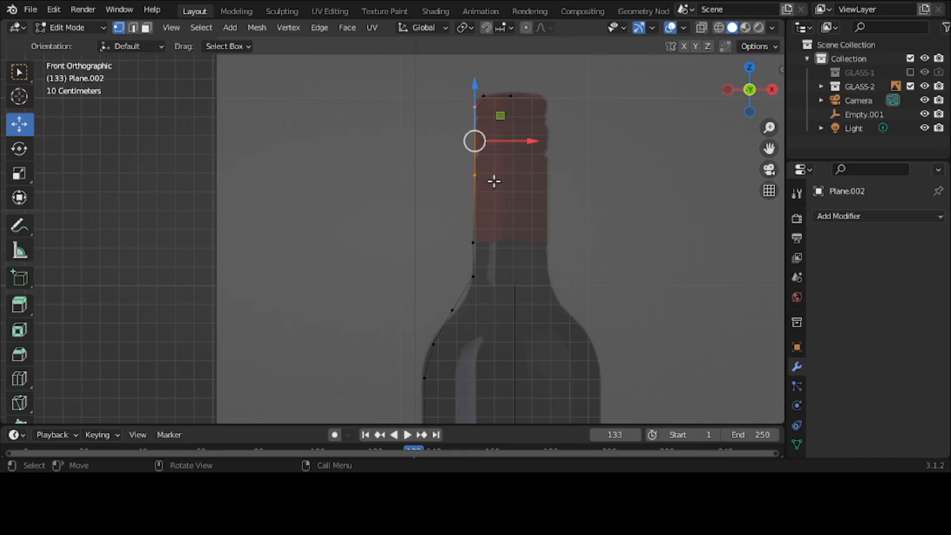
pyautogui.rightClick(494, 181)
pyautogui.click(494, 162)
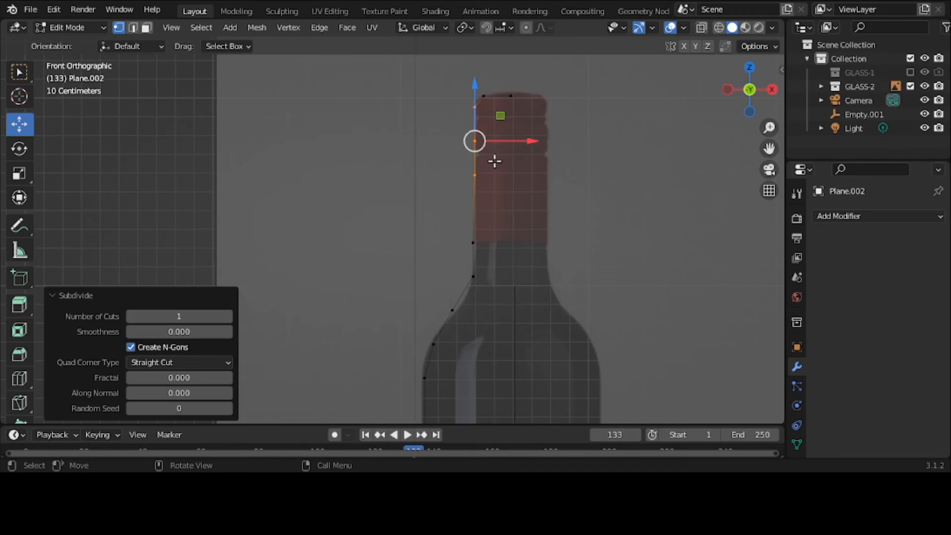
pyautogui.click(230, 319)
pyautogui.click(193, 188)
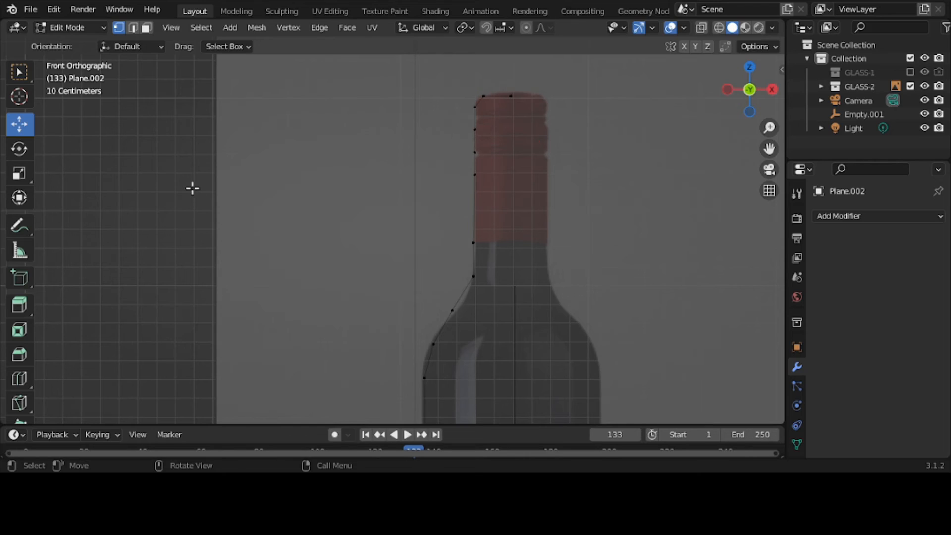
# - Fit the new cap vertices to the grooves: slide the upper one up by 0.5, move it about 0.015 m in X, and shift the lower one inward
pyautogui.click(488, 138)
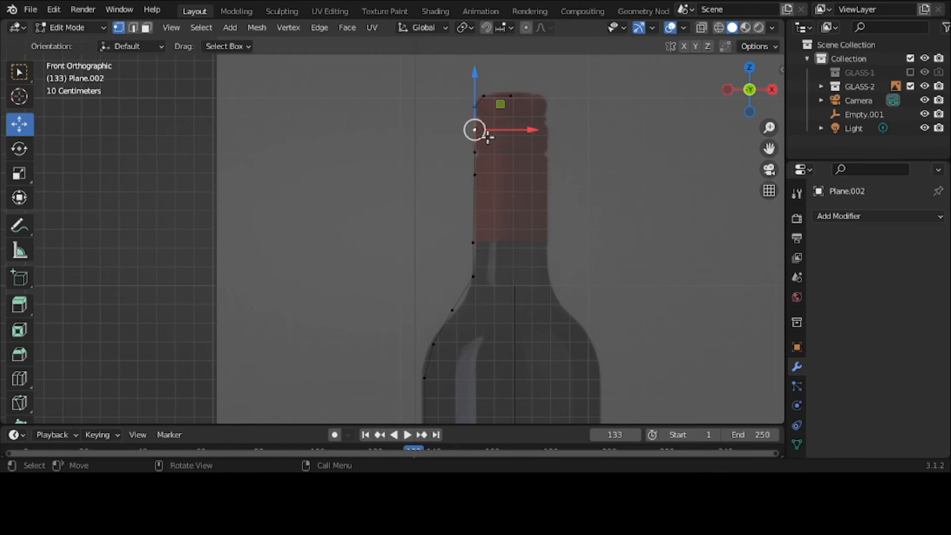
pyautogui.rightClick(487, 138)
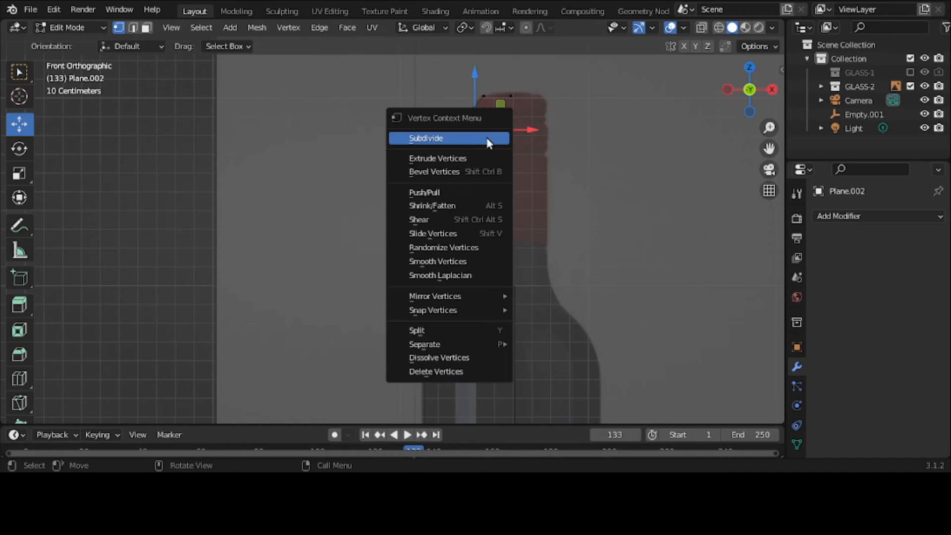
pyautogui.click(485, 232)
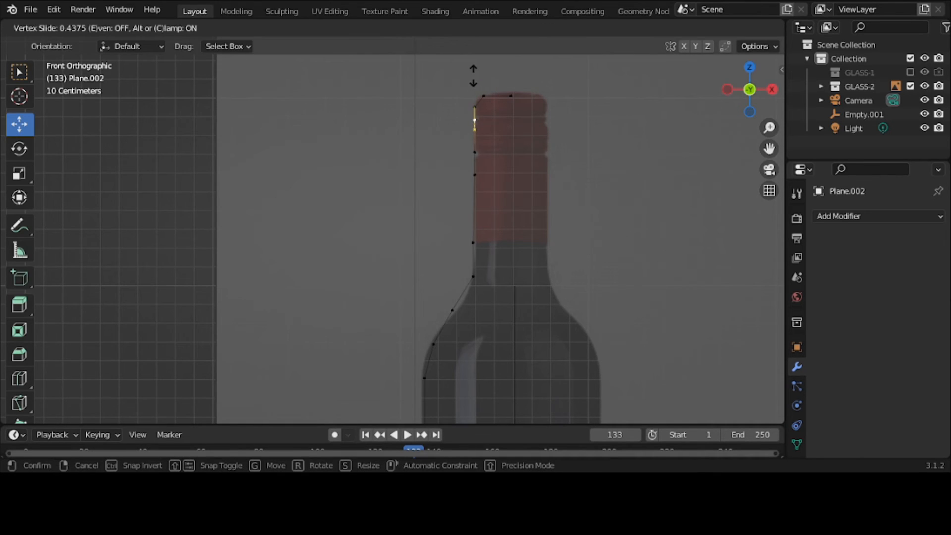
pyautogui.click(474, 74)
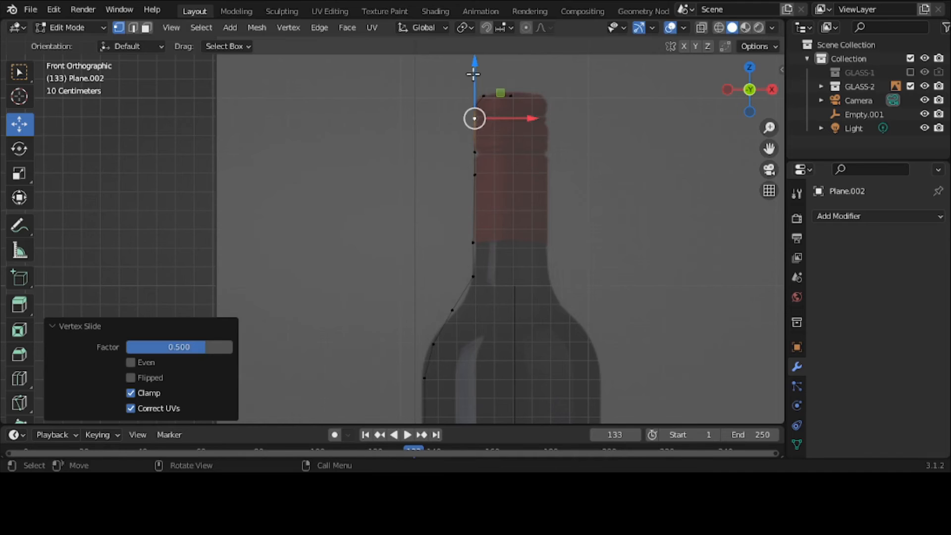
pyautogui.moveTo(529, 118); pyautogui.dragTo(531, 118)
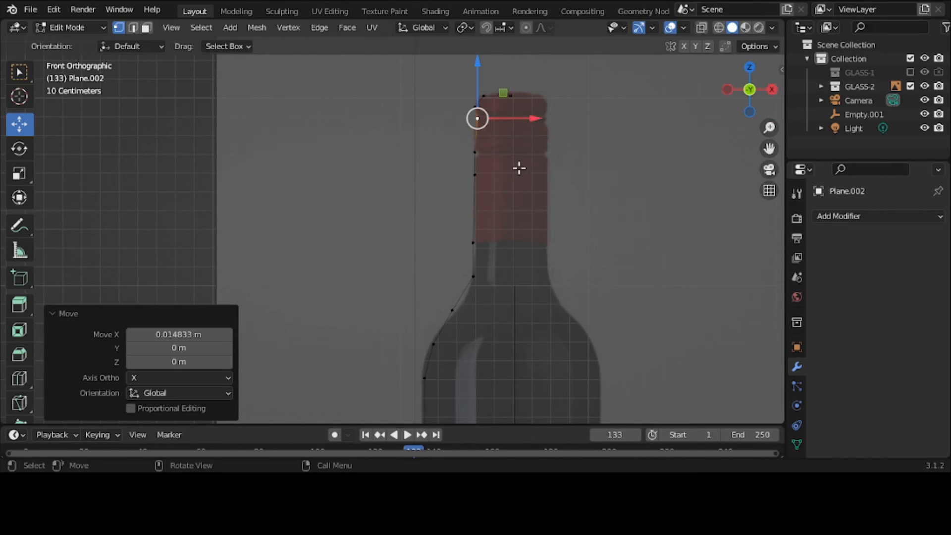
pyautogui.click(476, 152)
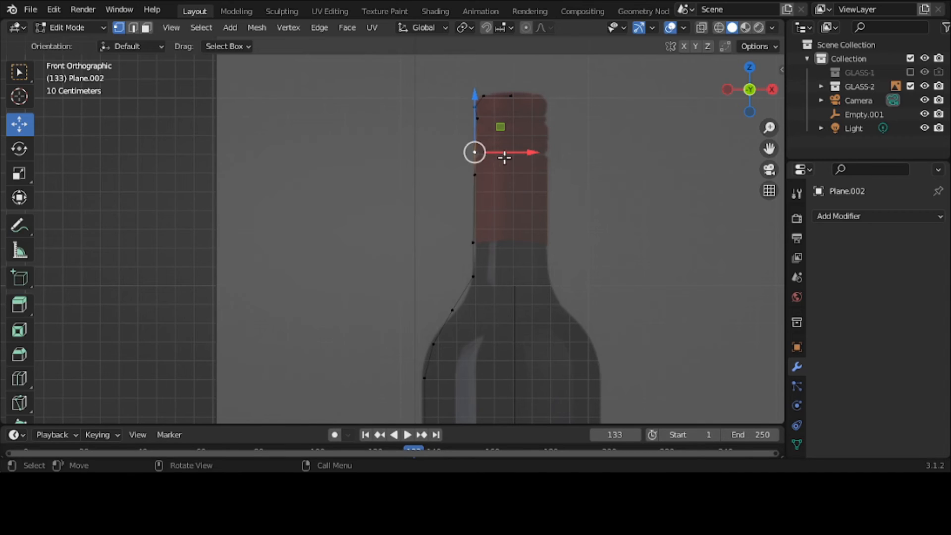
pyautogui.moveTo(509, 155); pyautogui.dragTo(513, 158)
# - Subdivide the edge between the two groove vertices on the cap's side twice, adding three vertices
pyautogui.moveTo(450, 113); pyautogui.dragTo(483, 159)
pyautogui.rightClick(483, 159)
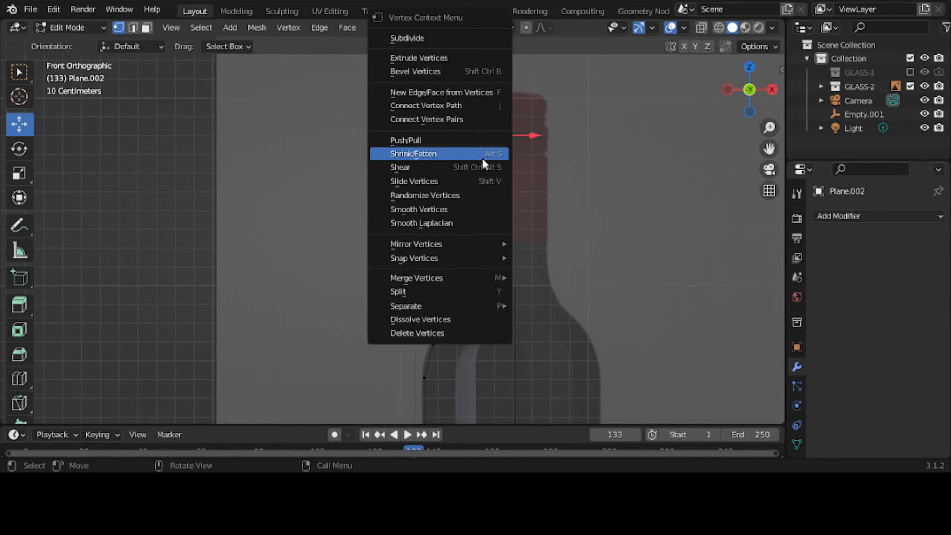
pyautogui.click(470, 43)
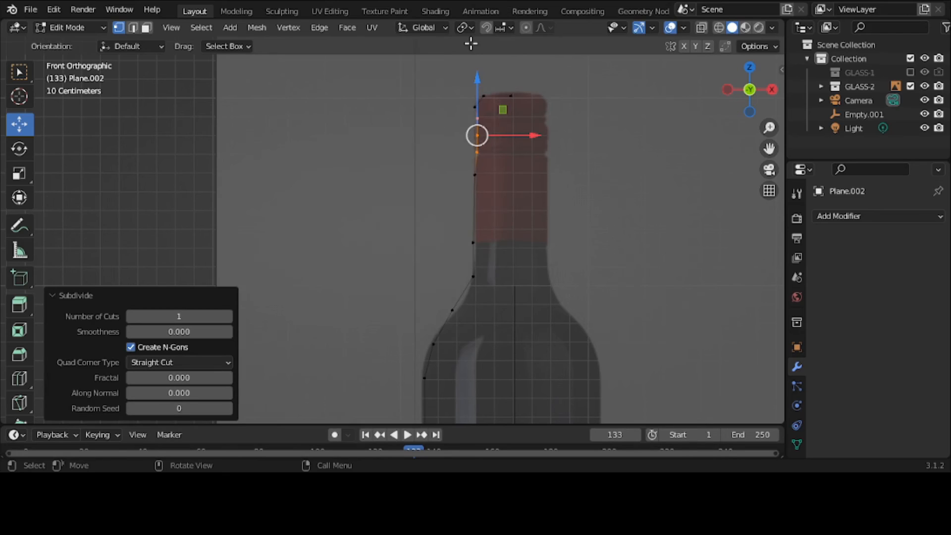
pyautogui.rightClick(433, 119)
pyautogui.click(433, 116)
pyautogui.click(550, 189)
# - Move the three new vertices between the cap's grooves about -0.011 m along X to follow the bulge
pyautogui.click(489, 129)
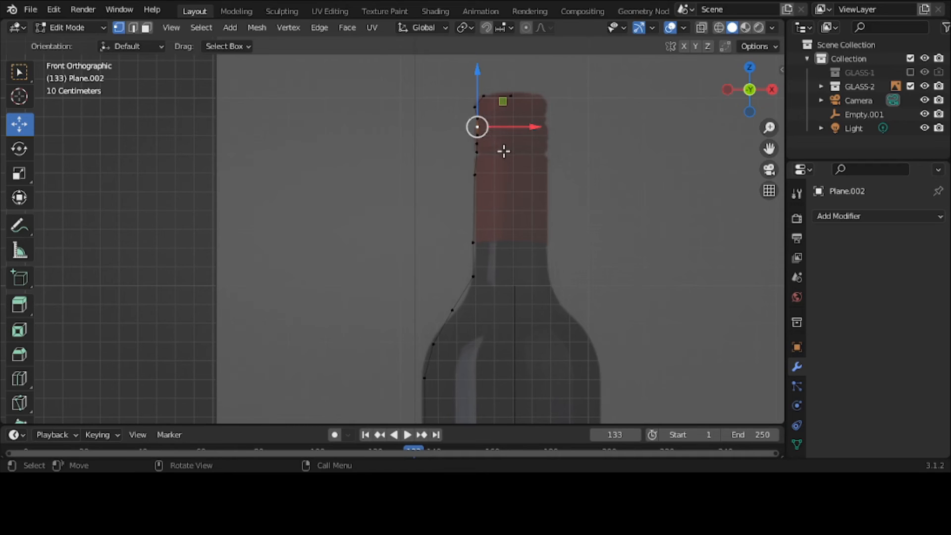
pyautogui.click(457, 125)
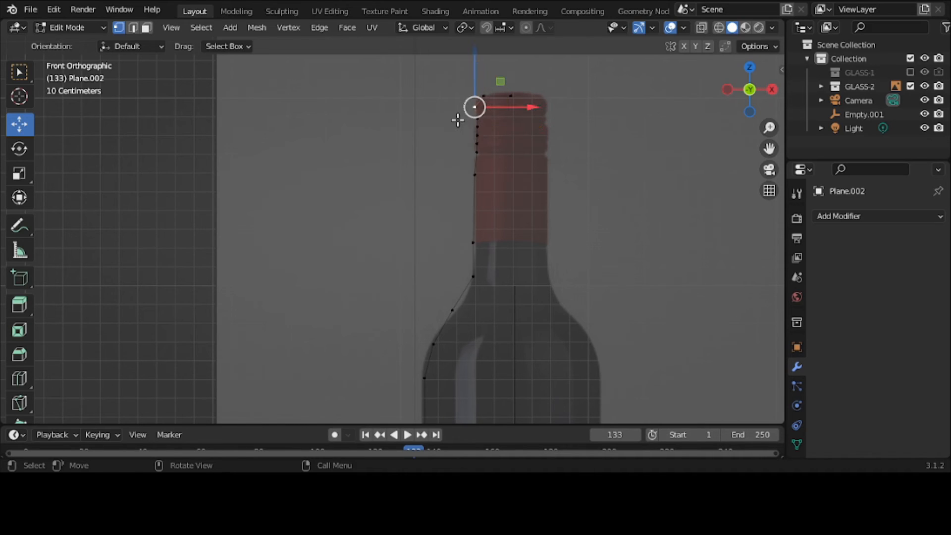
pyautogui.moveTo(458, 119); pyautogui.dragTo(526, 148)
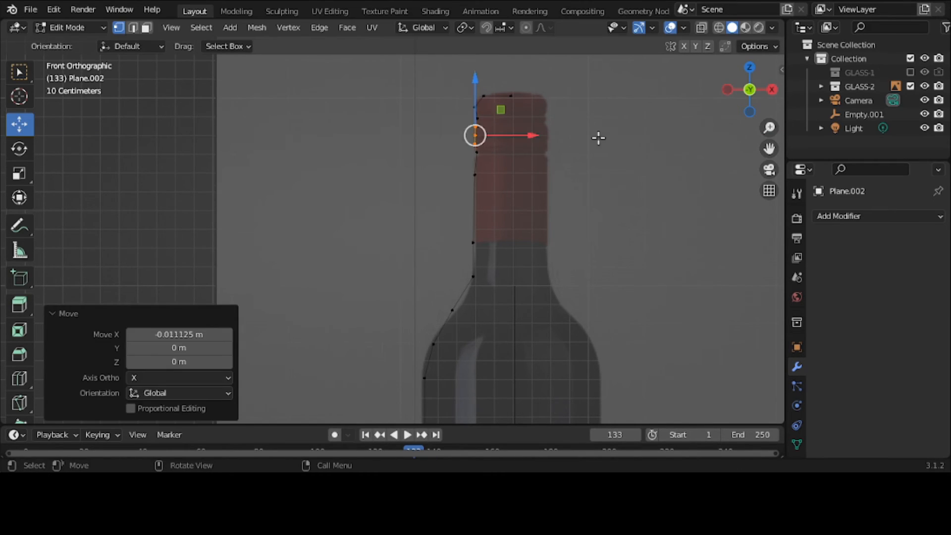
pyautogui.click(599, 138)
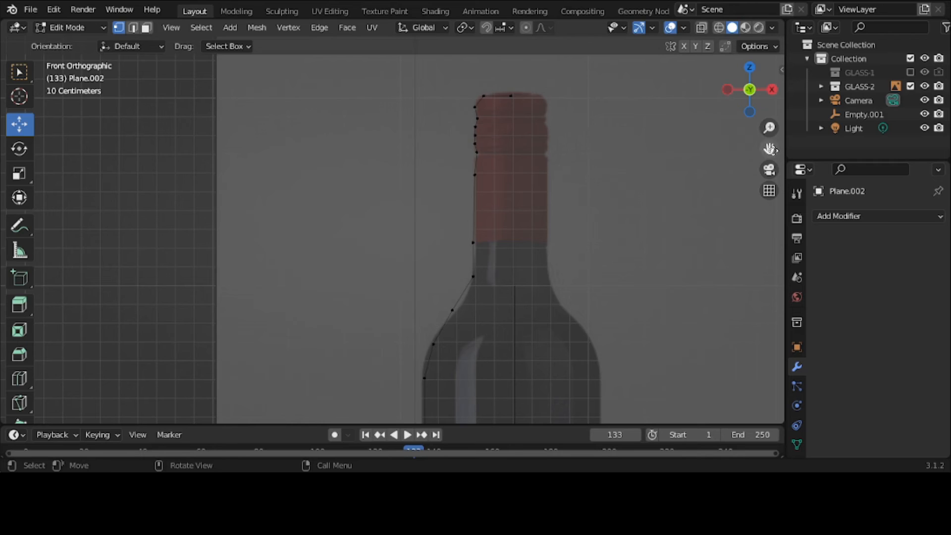
# - Extrude the profile's bottom vertex about 0.426 m in X and -0.030 m in Z to the centre of the bottle's base
pyautogui.moveTo(769, 149); pyautogui.dragTo(780, 0)
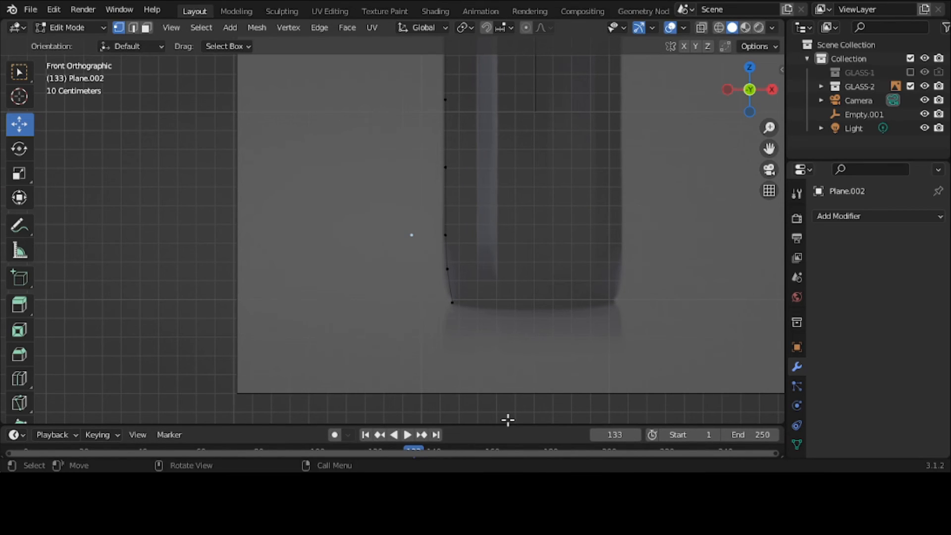
pyautogui.click(468, 310)
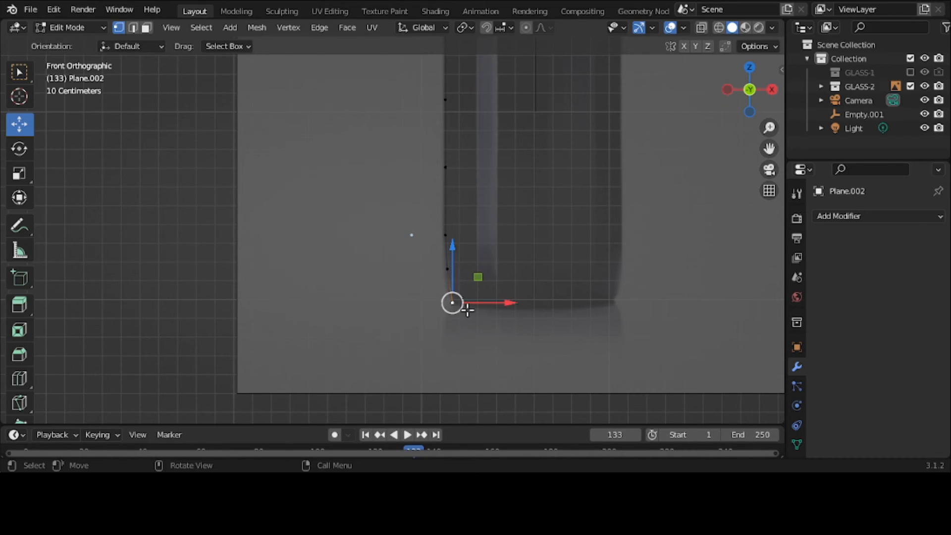
pyautogui.press('e')
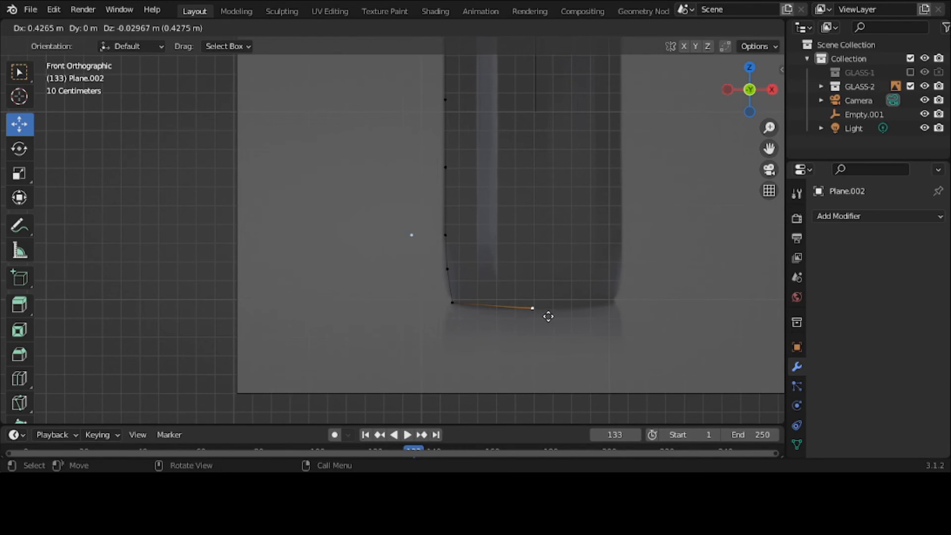
pyautogui.click(548, 316)
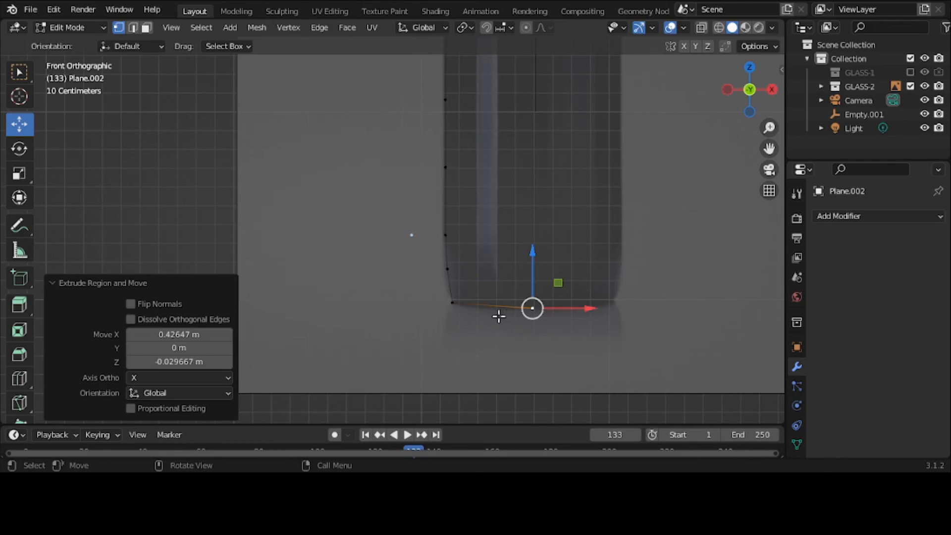
pyautogui.click(449, 299)
pyautogui.press('g')
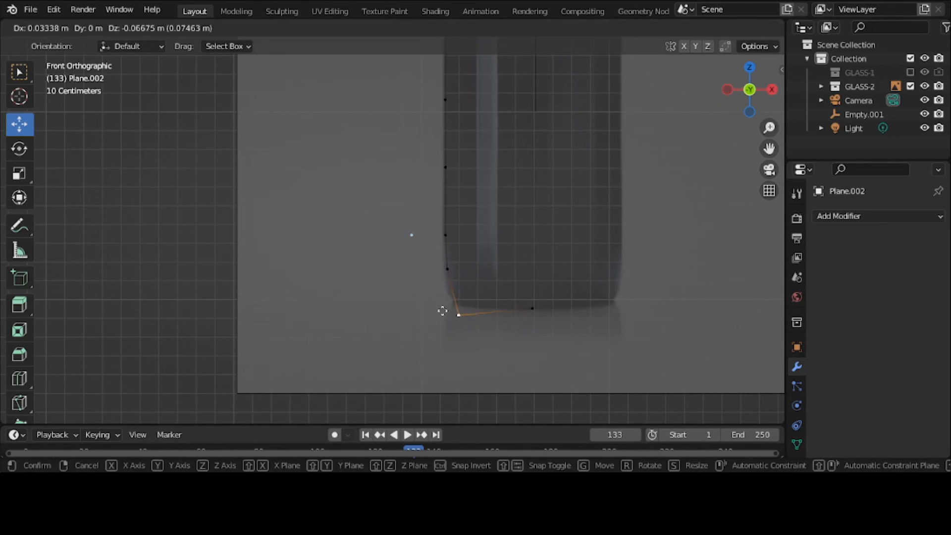
pyautogui.click(453, 312)
# - Subdivide the base edge between the bottom corner and the centre vertex twice, adding three vertices
pyautogui.click(450, 301)
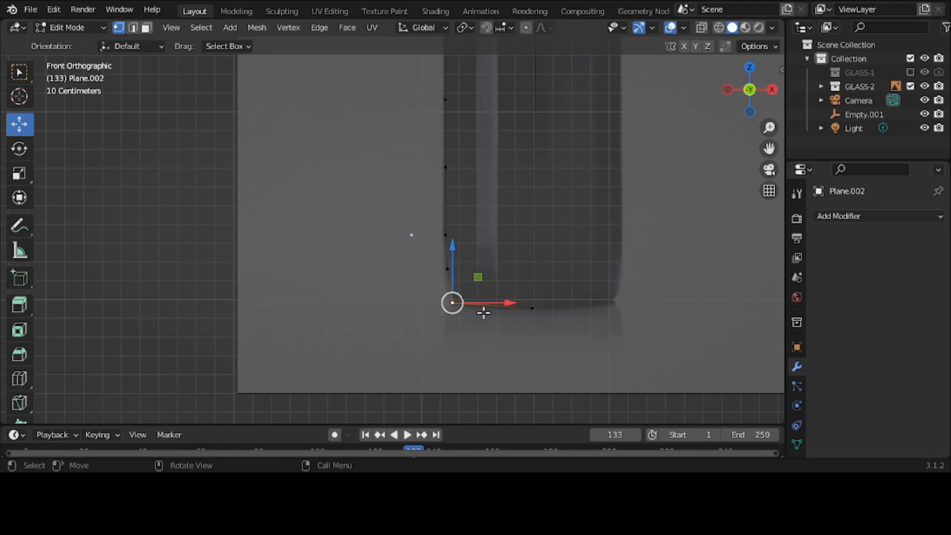
pyautogui.keyDown('shift'); pyautogui.click(543, 308); pyautogui.keyUp('shift')
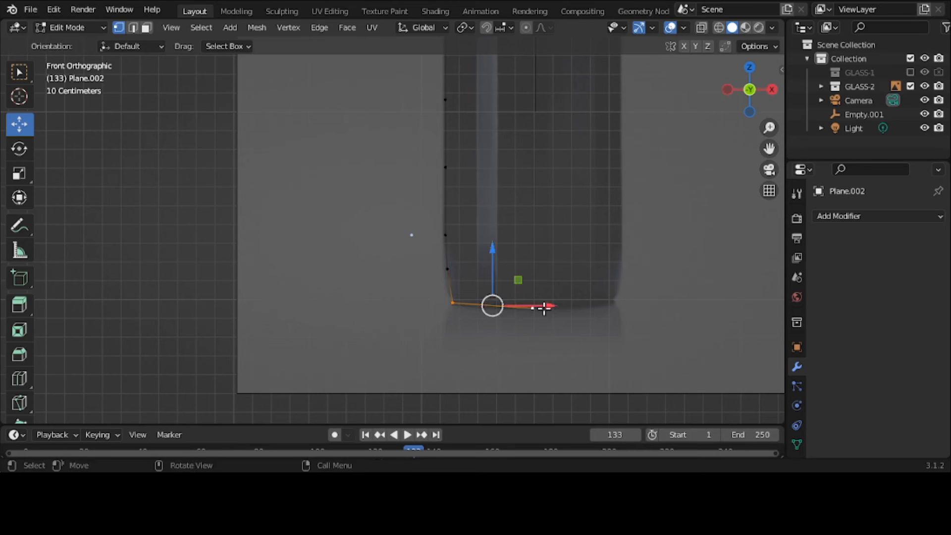
pyautogui.rightClick(543, 307)
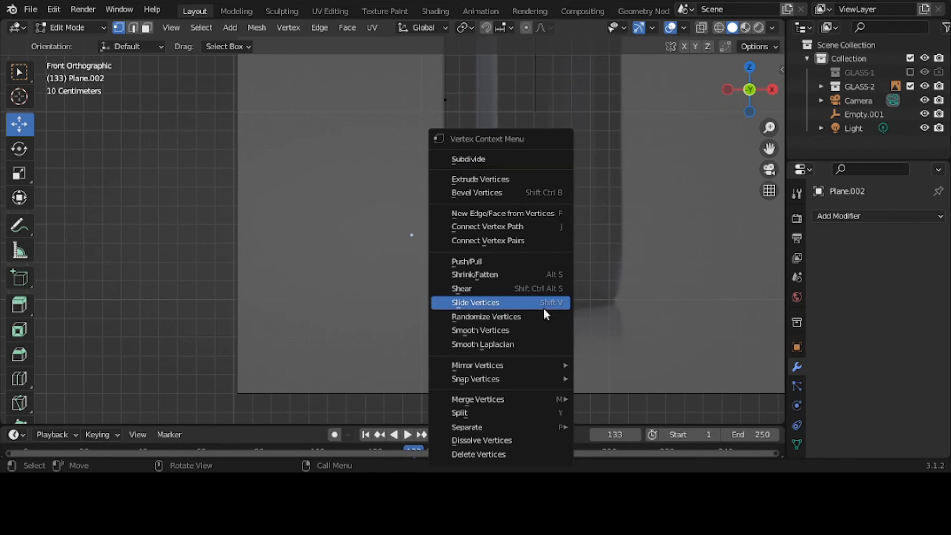
pyautogui.click(537, 158)
pyautogui.rightClick(538, 158)
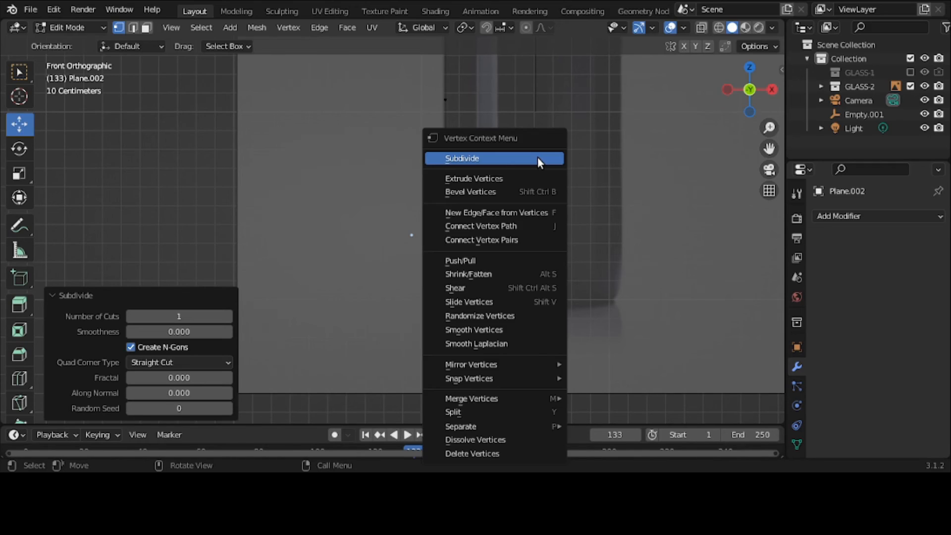
pyautogui.click(537, 157)
pyautogui.click(568, 329)
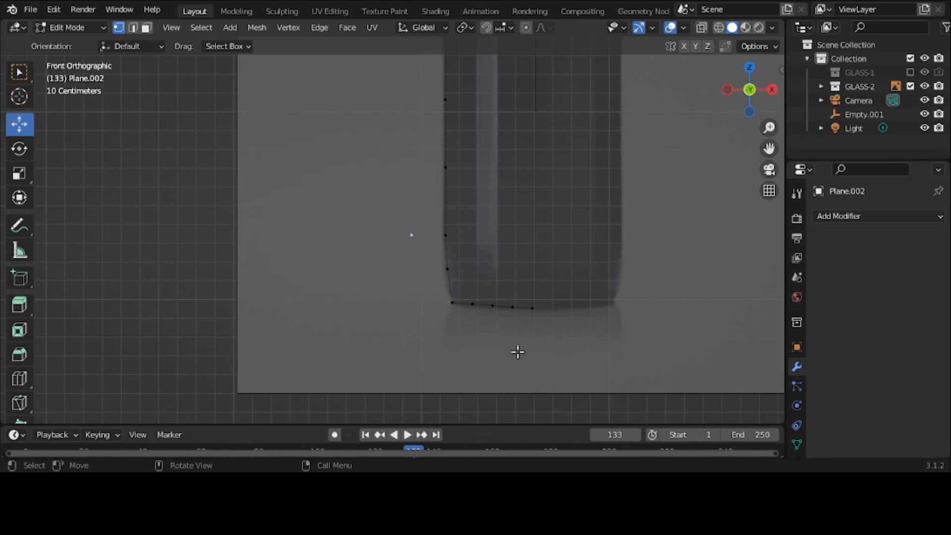
# - Lower the base vertices one by one along Z to follow the curved bottom, moving the centre one about -0.019 m
pyautogui.click(473, 304)
pyautogui.moveTo(476, 257); pyautogui.dragTo(536, 268)
pyautogui.click(493, 306)
pyautogui.click(513, 308)
pyautogui.click(534, 306)
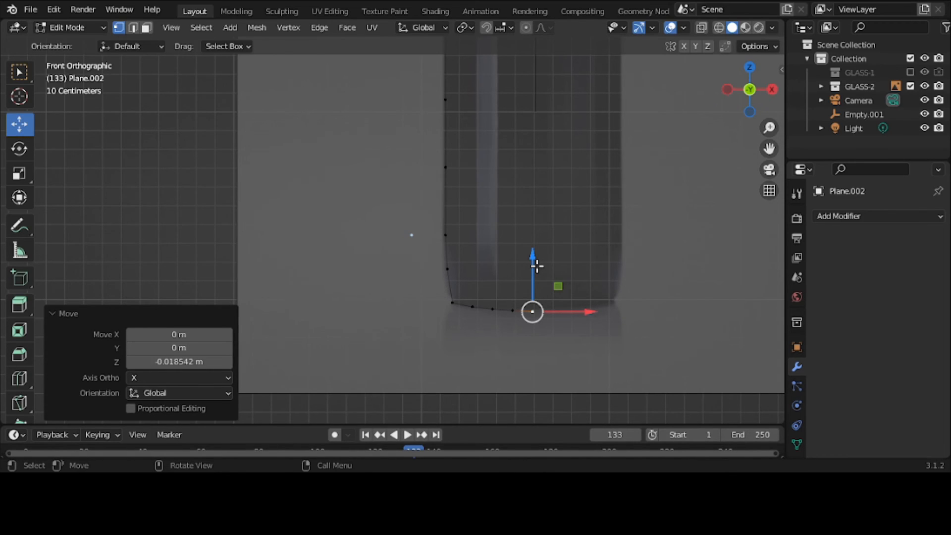
# - Switch to Object Mode and hide the glass-2 reference image
pyautogui.scroll(-5, 552, 240)
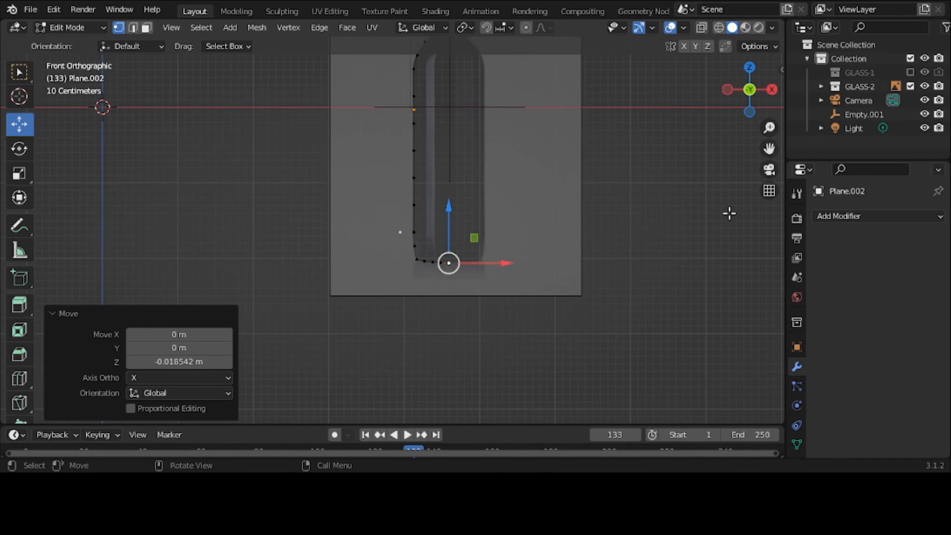
pyautogui.click(91, 31)
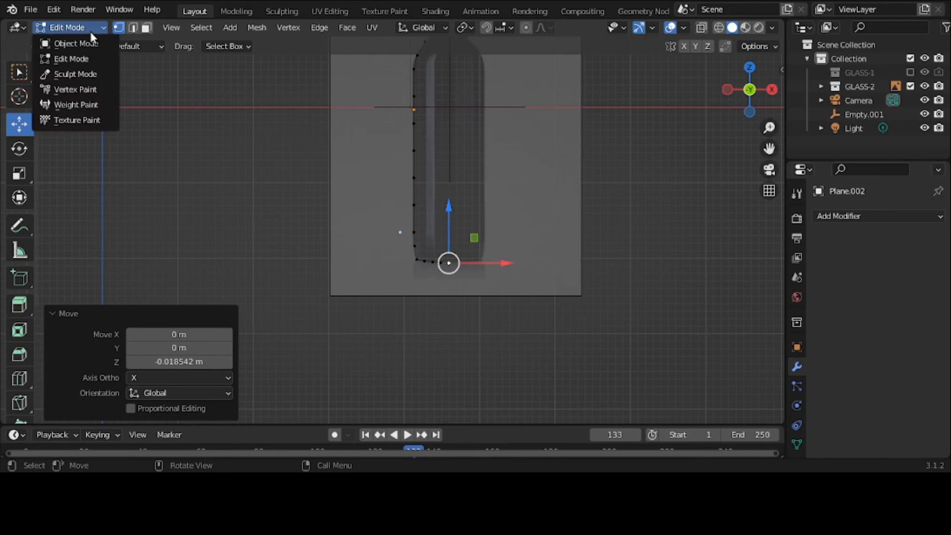
pyautogui.click(73, 40)
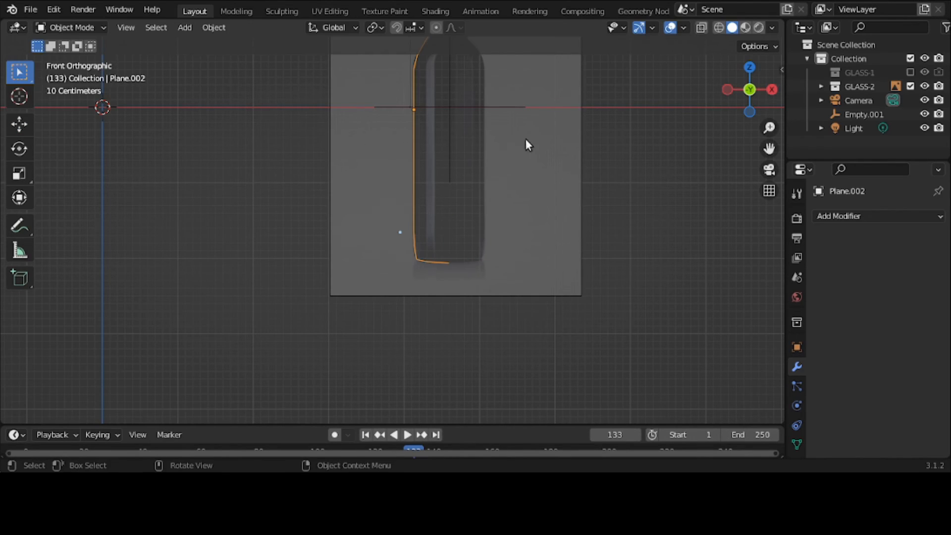
pyautogui.moveTo(770, 149); pyautogui.dragTo(771, 296)
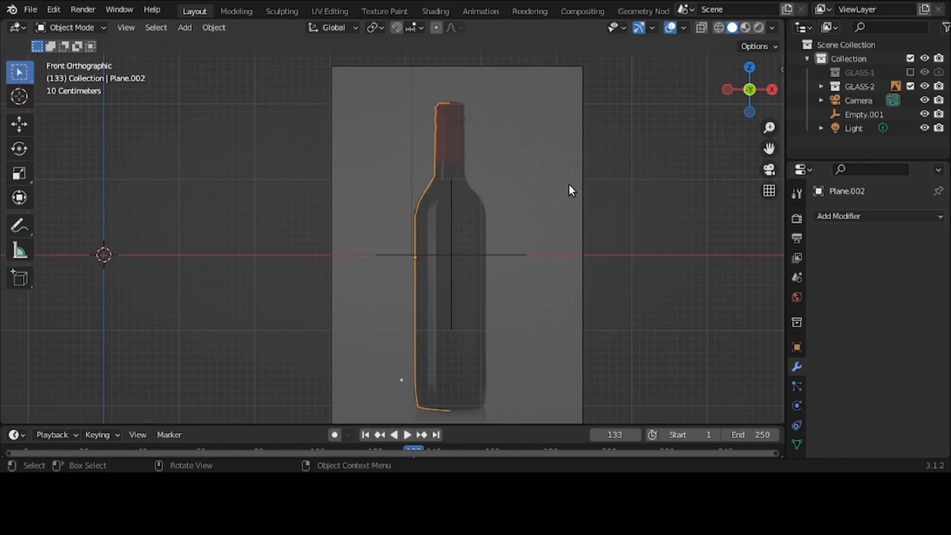
pyautogui.click(570, 187)
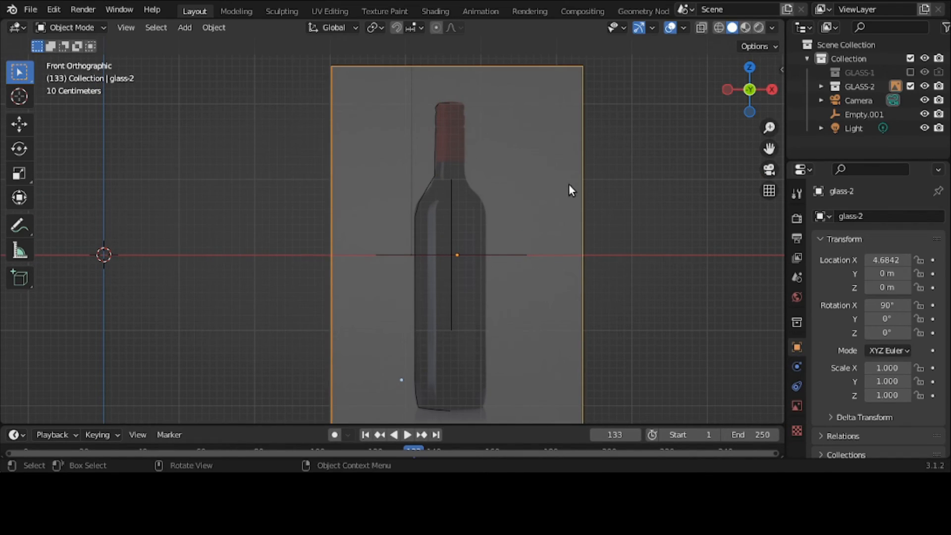
pyautogui.press('h')
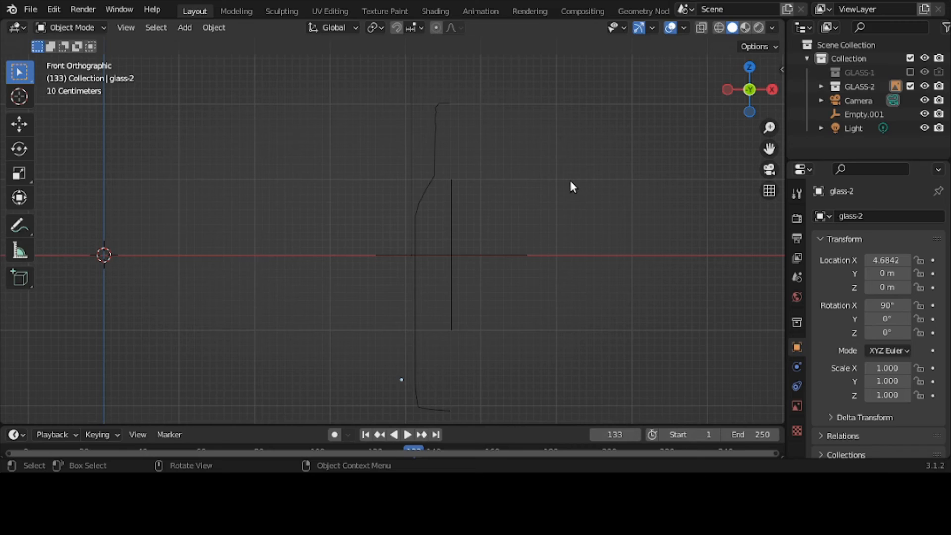
# - Add a Screw modifier to the bottle's half-profile with Empty.001 as its axis object
pyautogui.click(518, 256)
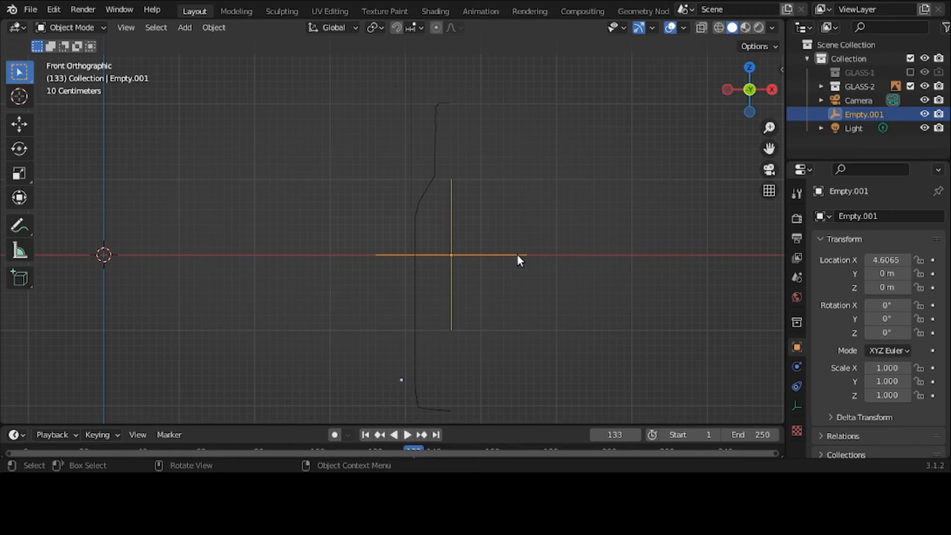
pyautogui.click(427, 212)
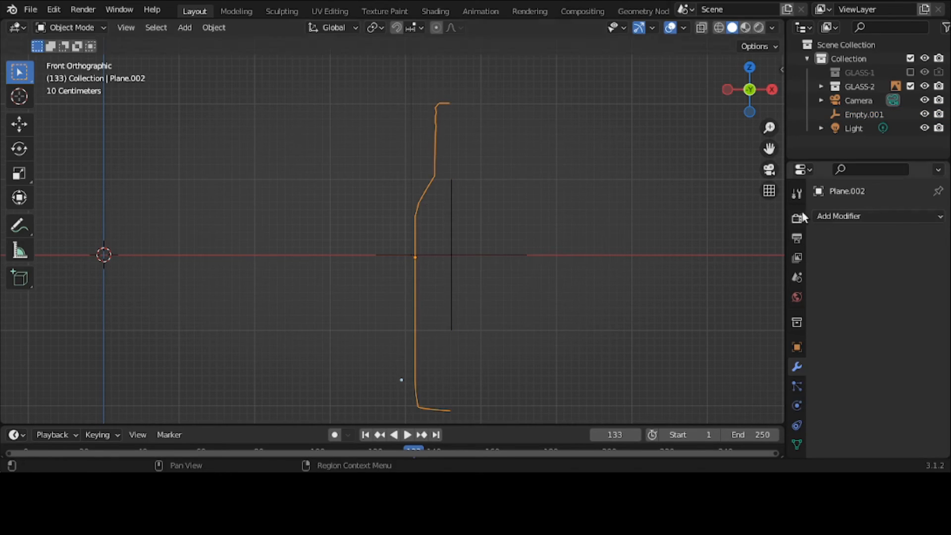
pyautogui.click(837, 217)
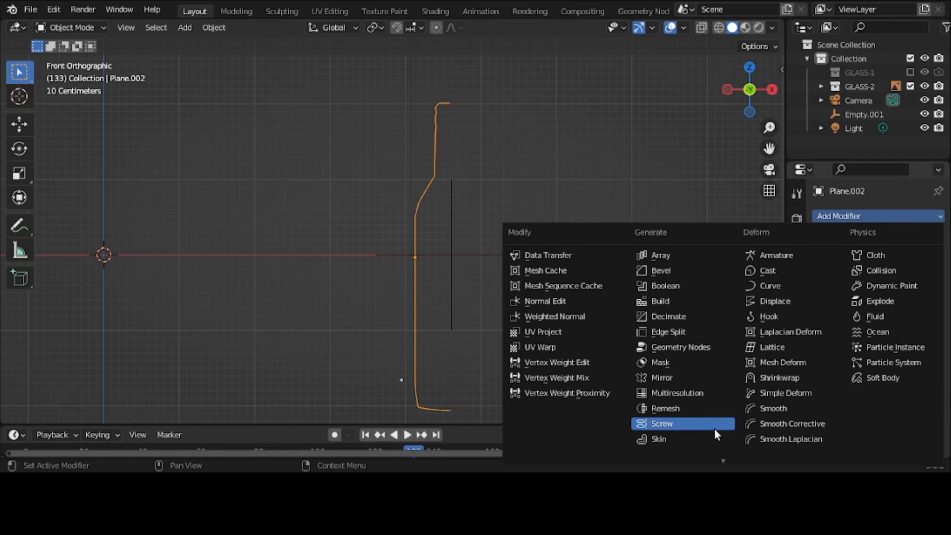
pyautogui.click(684, 424)
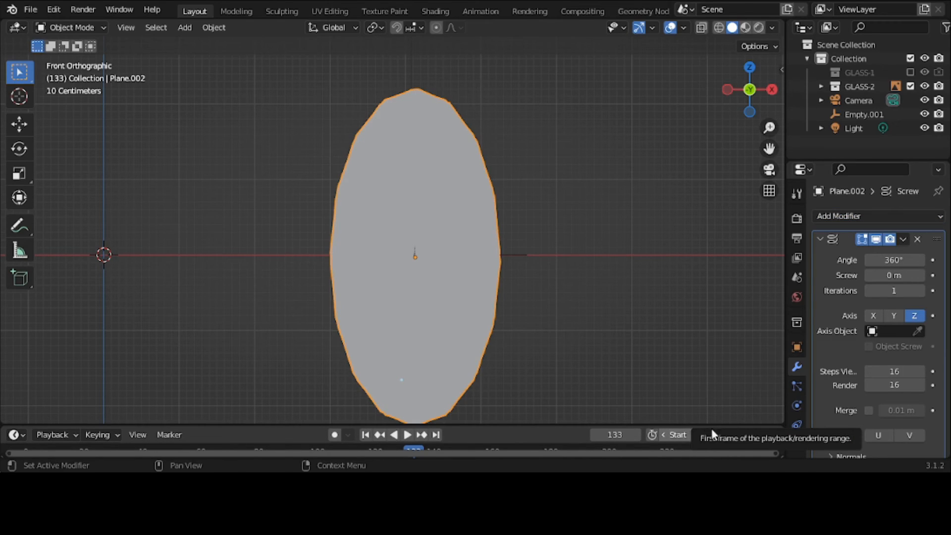
pyautogui.click(900, 330)
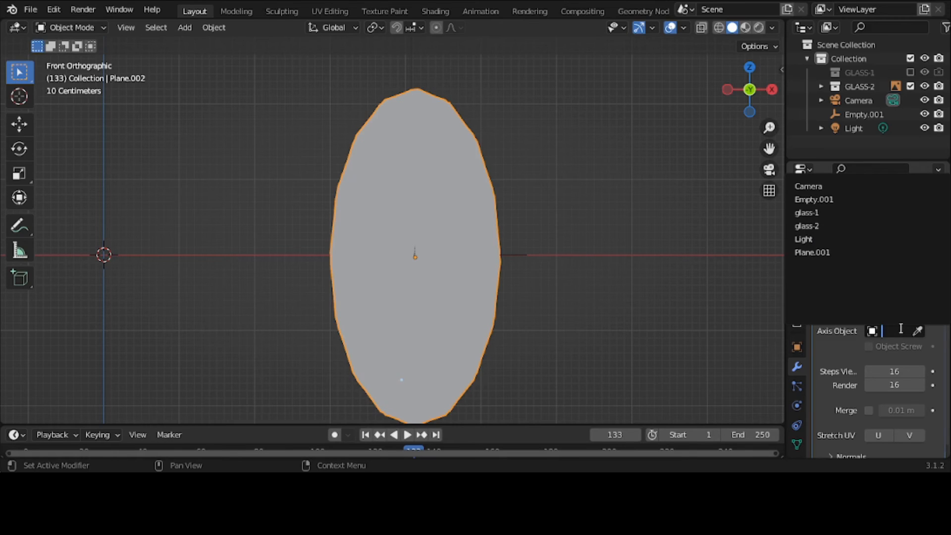
pyautogui.click(849, 200)
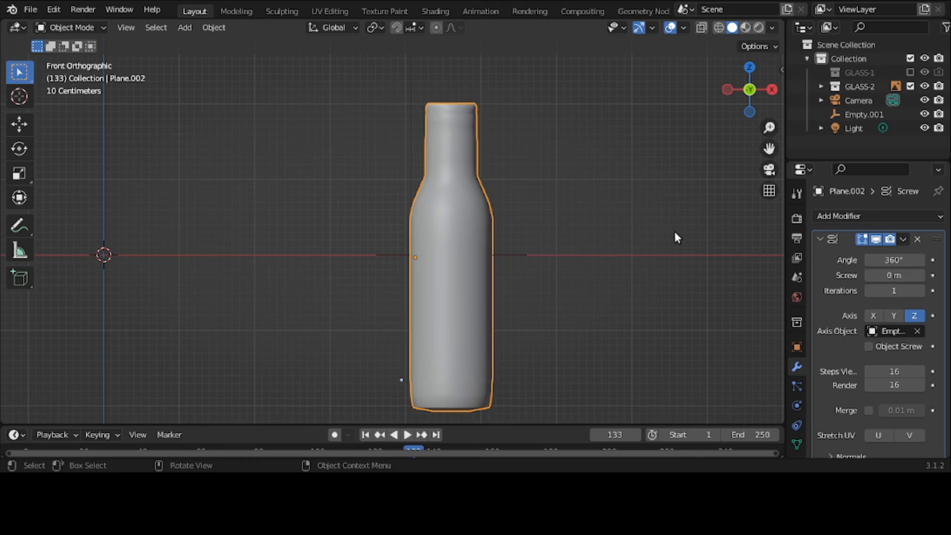
# - Try the Y and X axes for the bottle's Screw modifier and return it to the Z axis
pyautogui.click(895, 316)
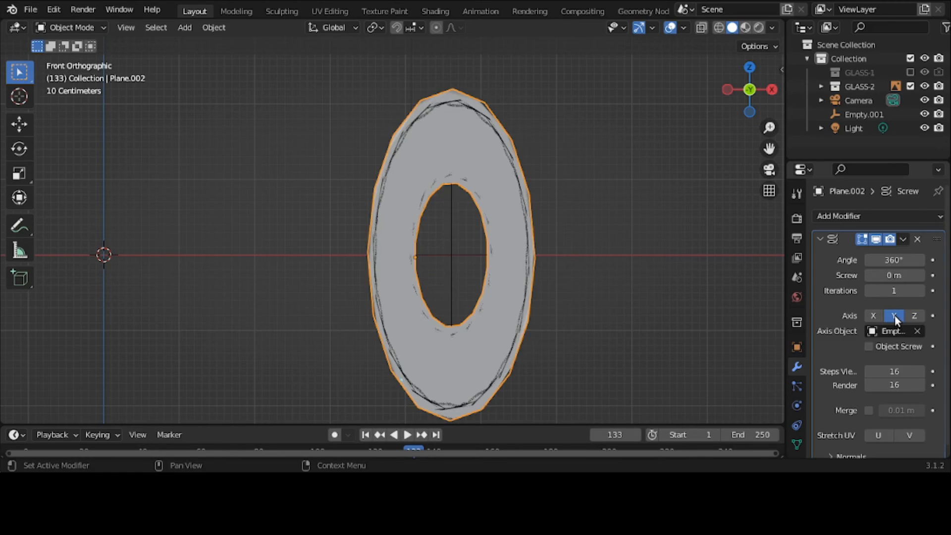
pyautogui.click(873, 316)
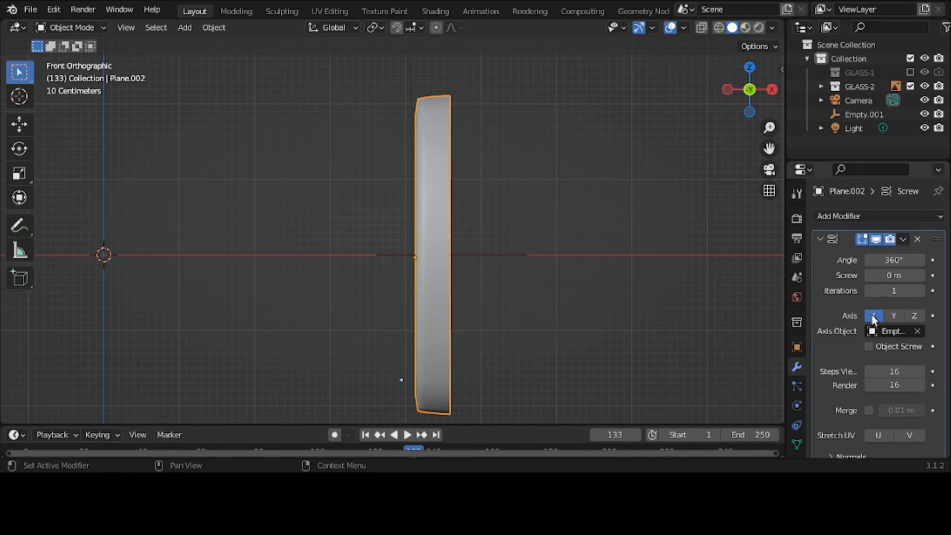
pyautogui.click(918, 317)
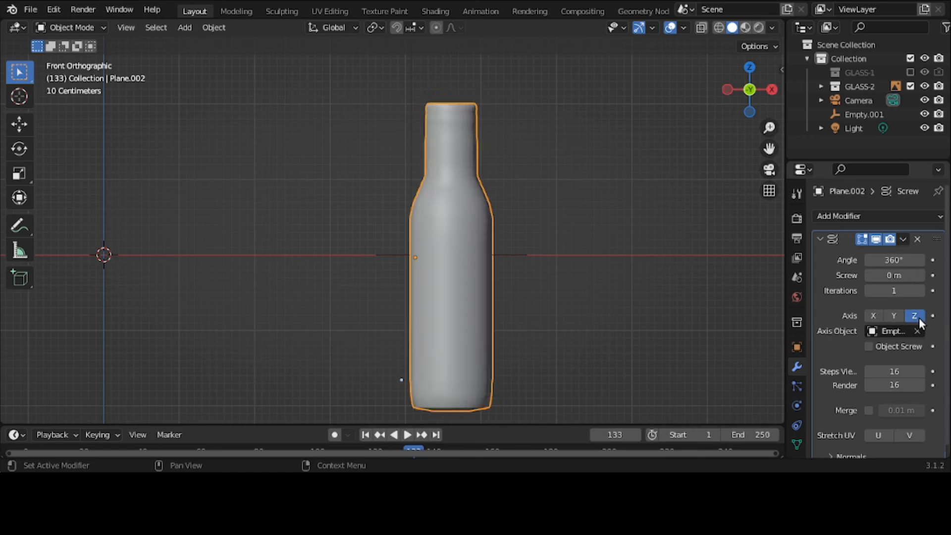
# - Enter Edit Mode on the bottle profile and view its open mouth from the top
pyautogui.moveTo(689, 327); pyautogui.dragTo(32, 395, button='middle')
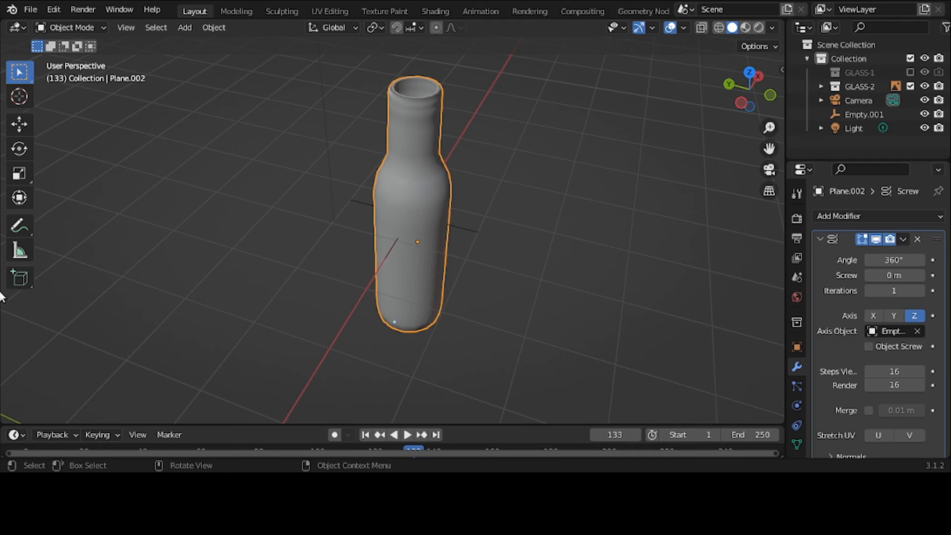
pyautogui.moveTo(197, 315); pyautogui.dragTo(376, 356, button='middle')
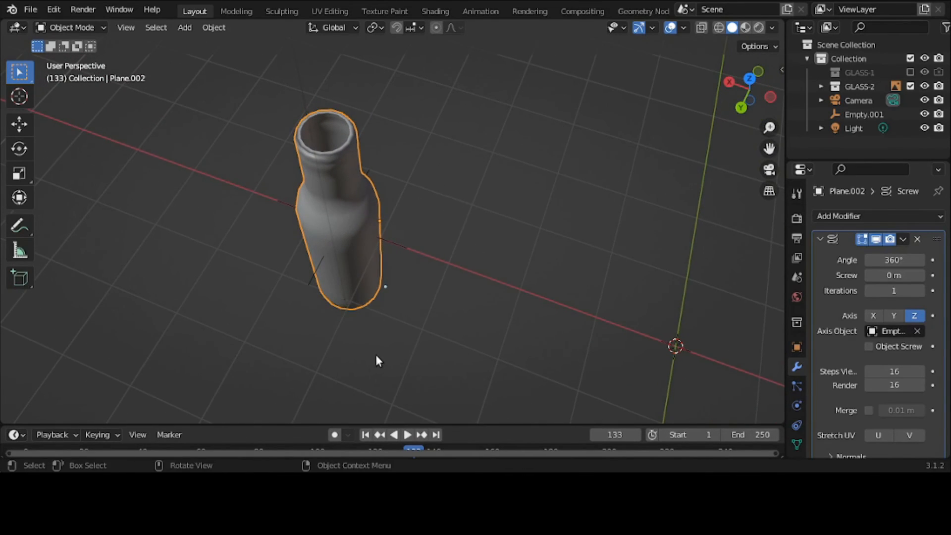
pyautogui.click(81, 29)
pyautogui.click(80, 52)
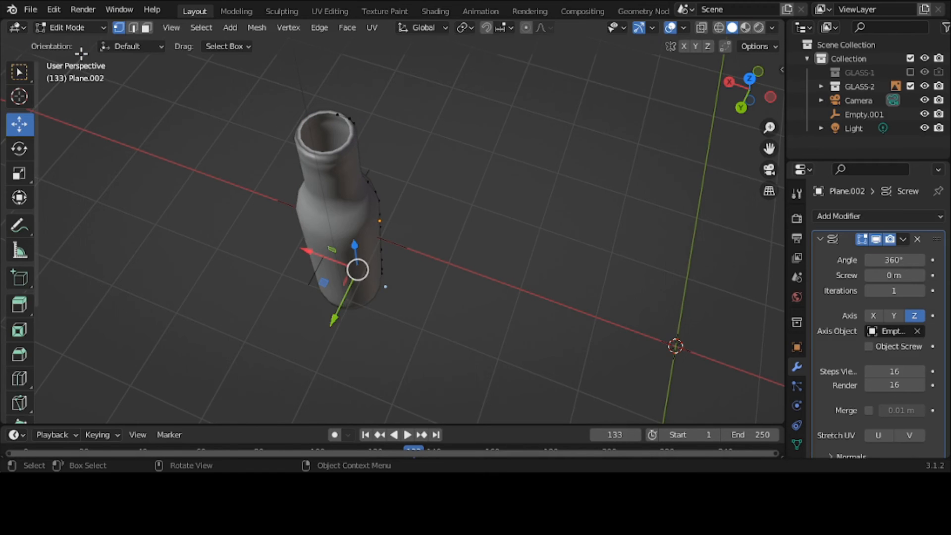
pyautogui.moveTo(81, 53)
pyautogui.mouseDown(button='middle')
pyautogui.moveTo(66, 96)
pyautogui.moveTo(67, 60)
pyautogui.mouseUp(button='middle')
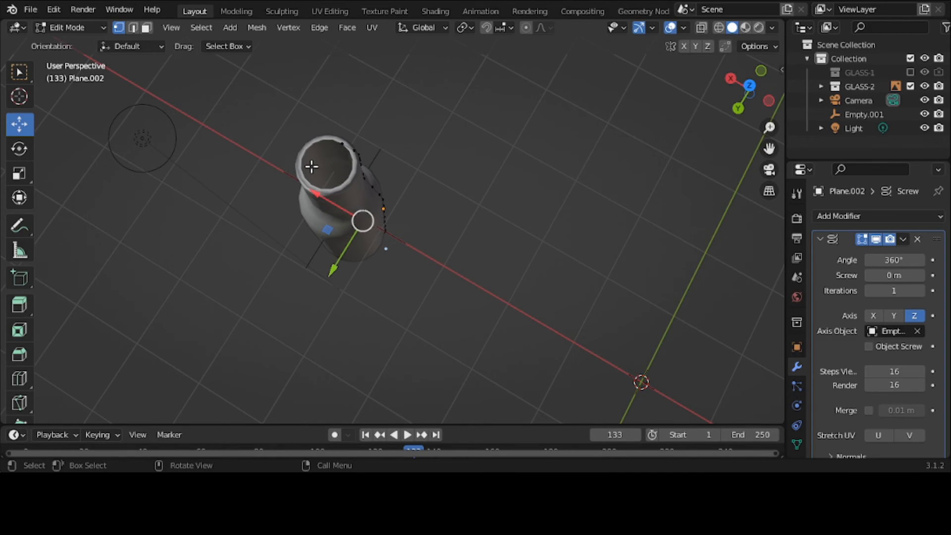
pyautogui.press('`')
pyautogui.click(318, 112)
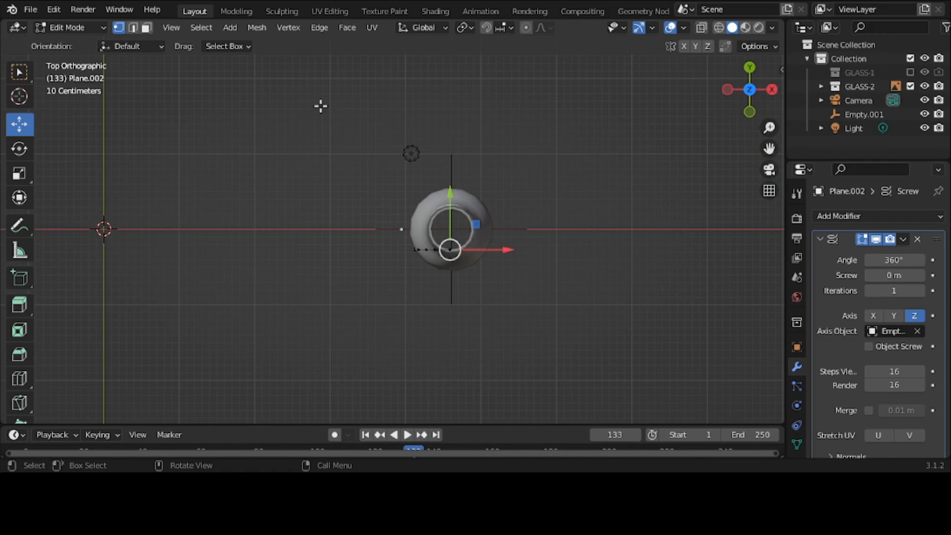
pyautogui.scroll(4, 578, 265)
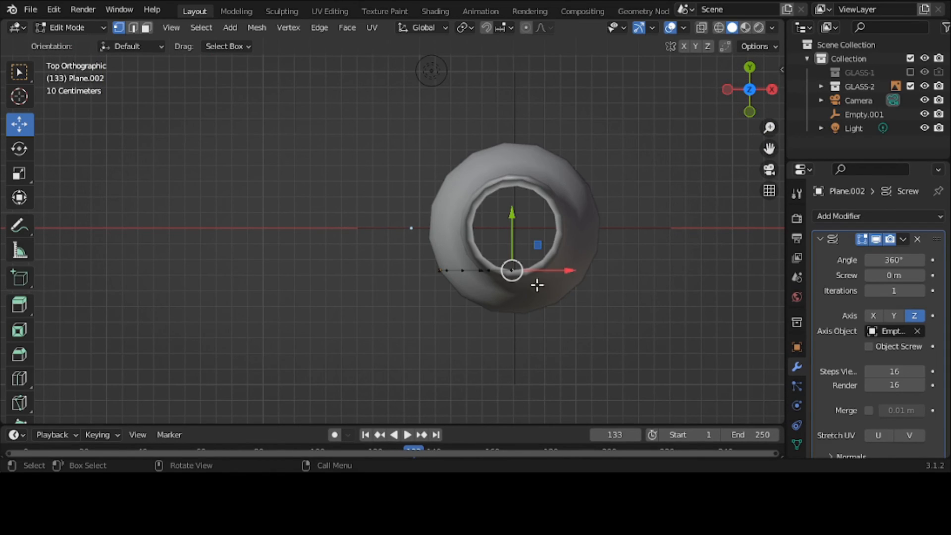
# - Try to close the mouth by moving the profile's top end vertex along Z and about 0.28 m along Y to the centre
pyautogui.click(512, 271)
pyautogui.press('g')
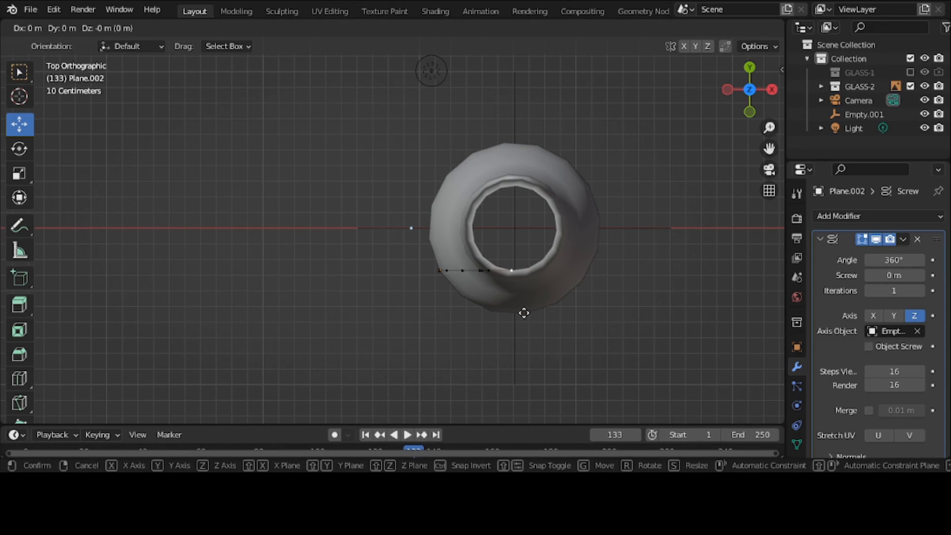
pyautogui.press('z')
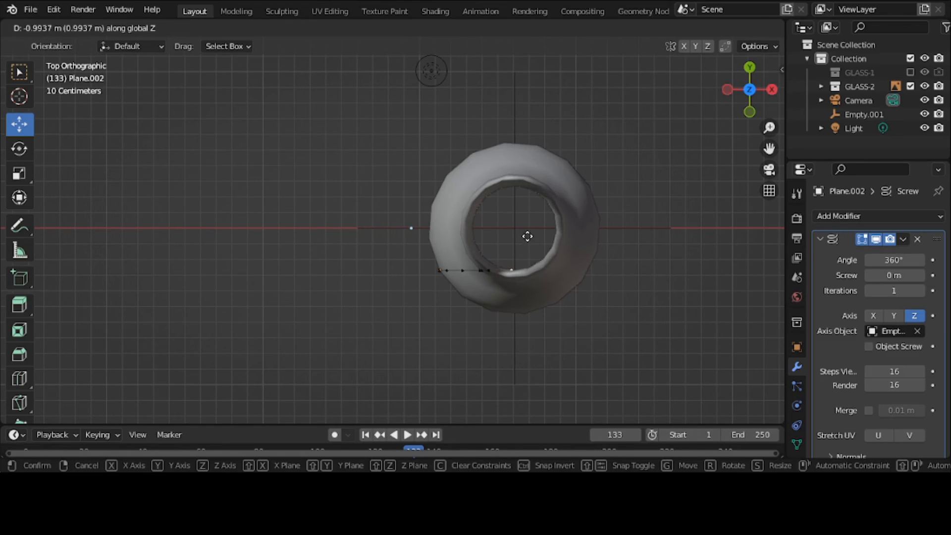
pyautogui.click(528, 237)
pyautogui.press('g')
pyautogui.press('y')
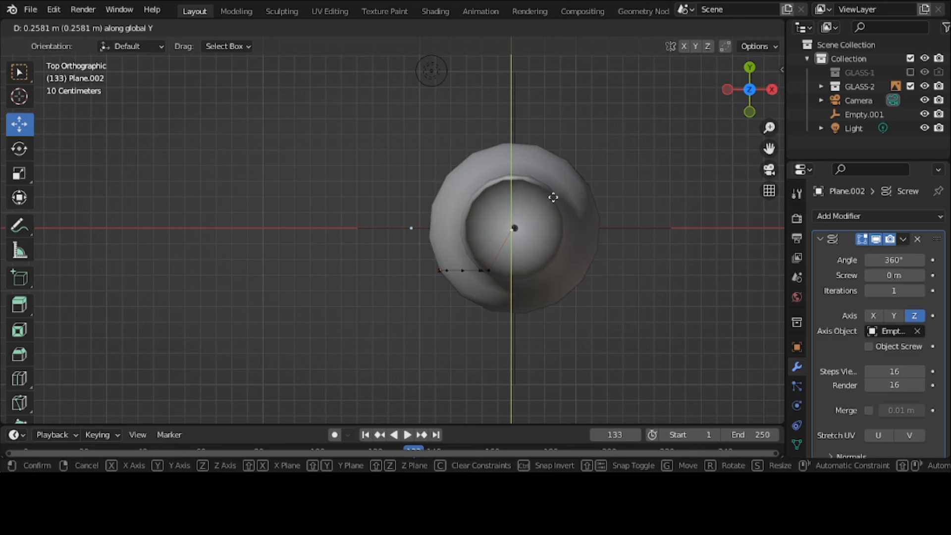
pyautogui.click(582, 193)
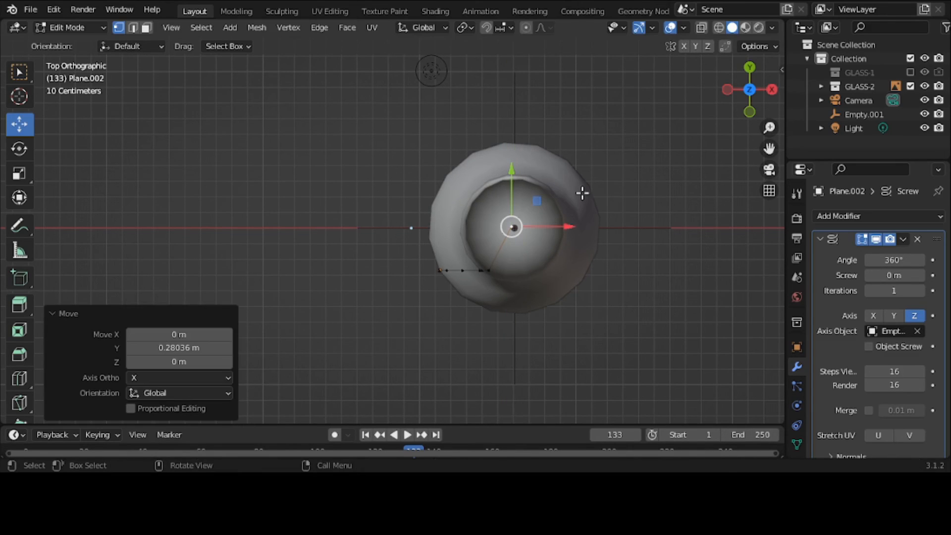
# - Try further Y shifts of the mouth vertex and undo its move to the centre
pyautogui.press('g')
pyautogui.press('y')
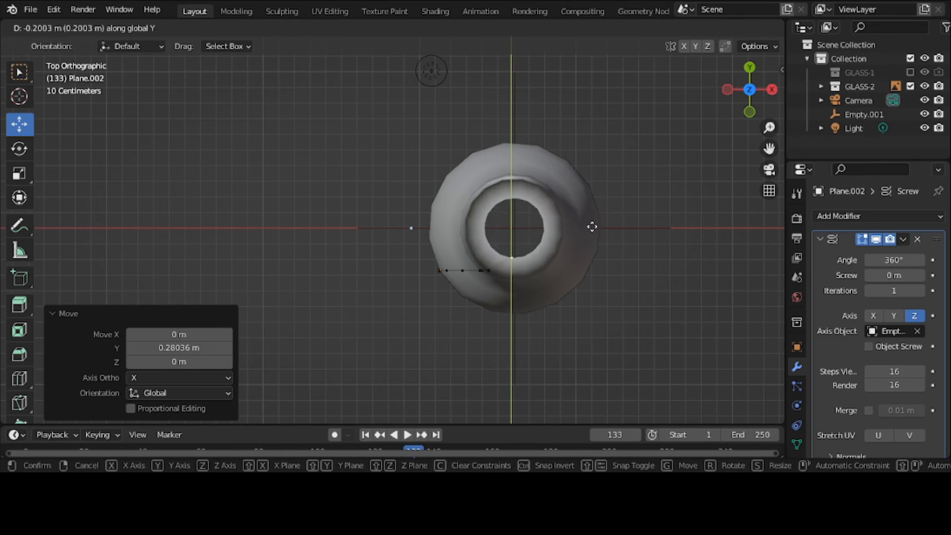
pyautogui.rightClick(612, 193)
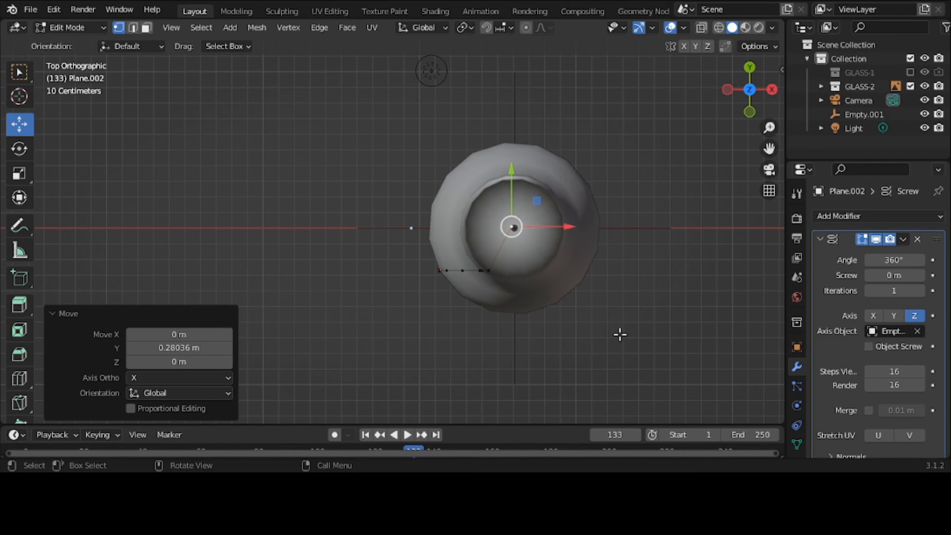
pyautogui.moveTo(620, 334); pyautogui.dragTo(595, 278, button='middle')
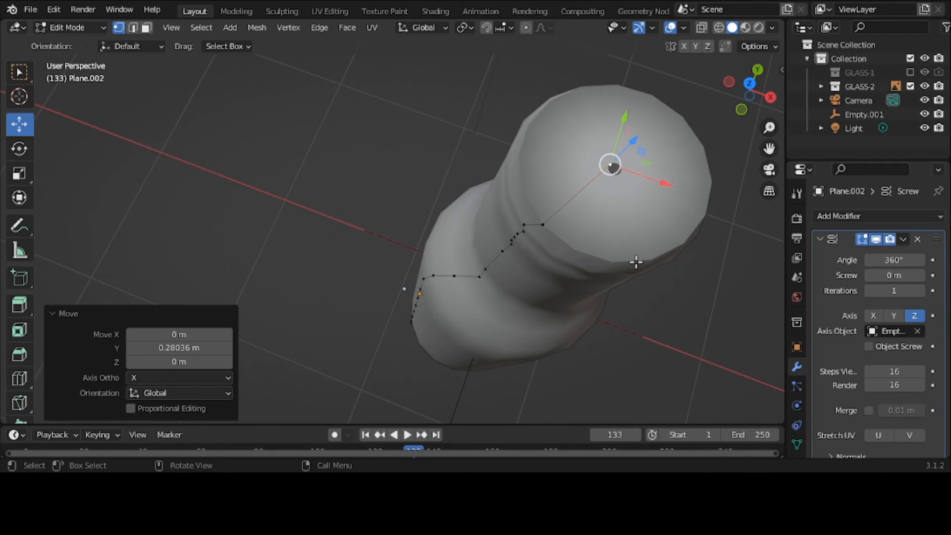
pyautogui.press('g')
pyautogui.press('y')
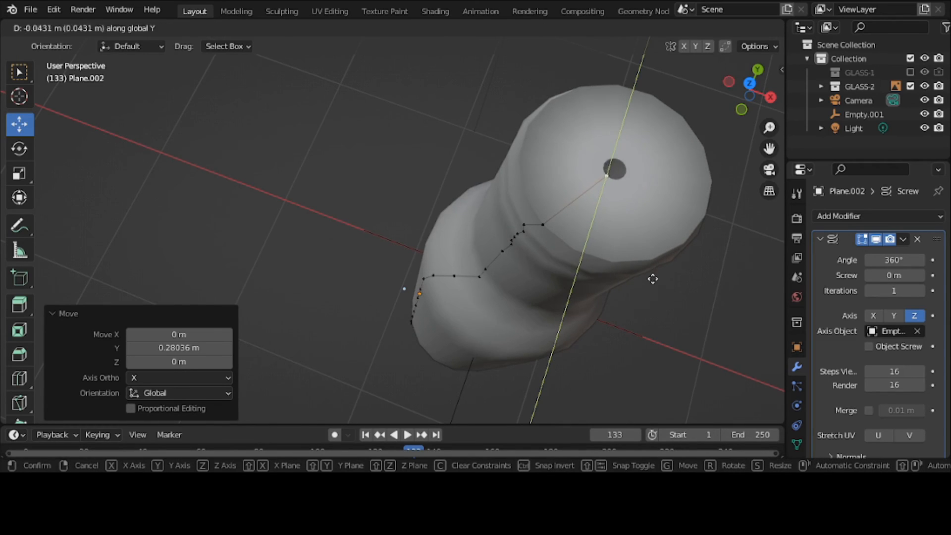
pyautogui.rightClick(670, 266)
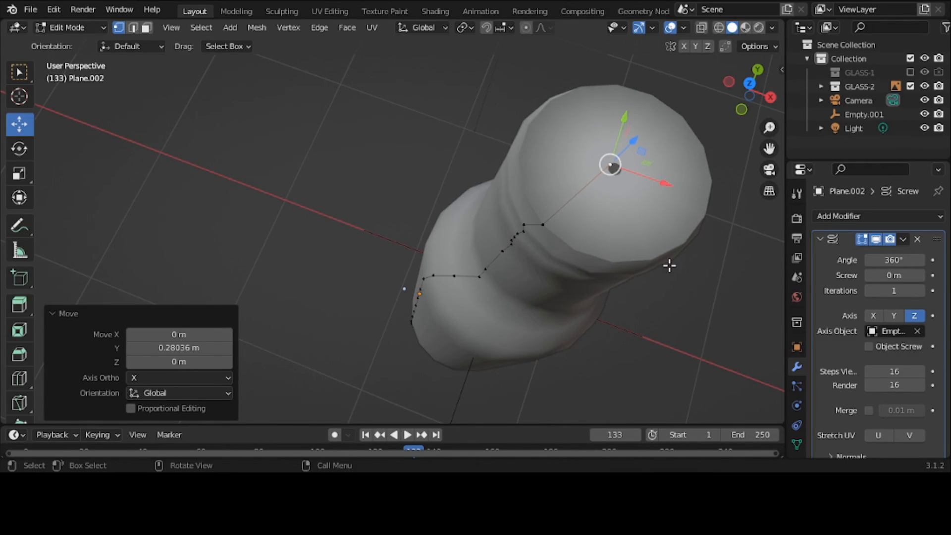
pyautogui.hotkey('ctrl', 'z')
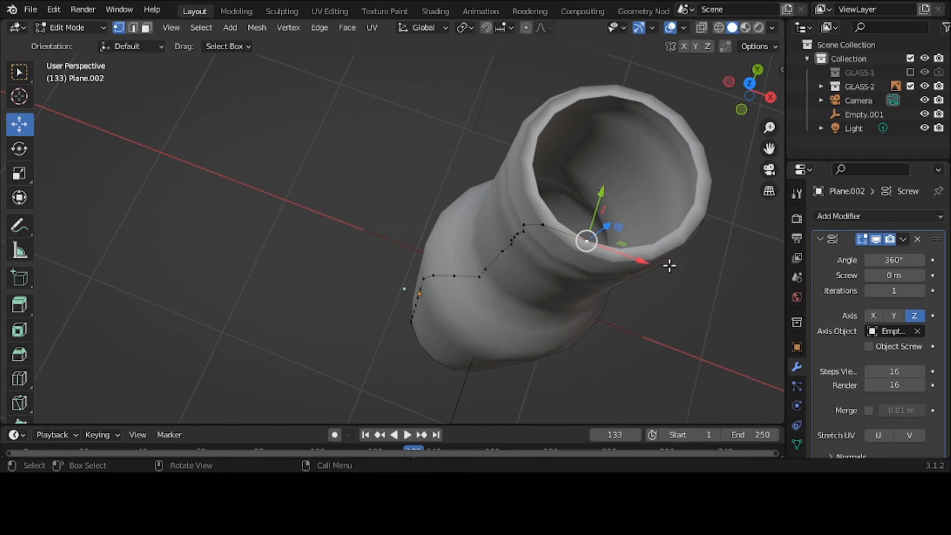
# - Look over the whole bottle from the side, briefly toggling the GLASS-1 collection
pyautogui.moveTo(679, 310); pyautogui.dragTo(666, 234, button='middle')
pyautogui.scroll(-5, 668, 278)
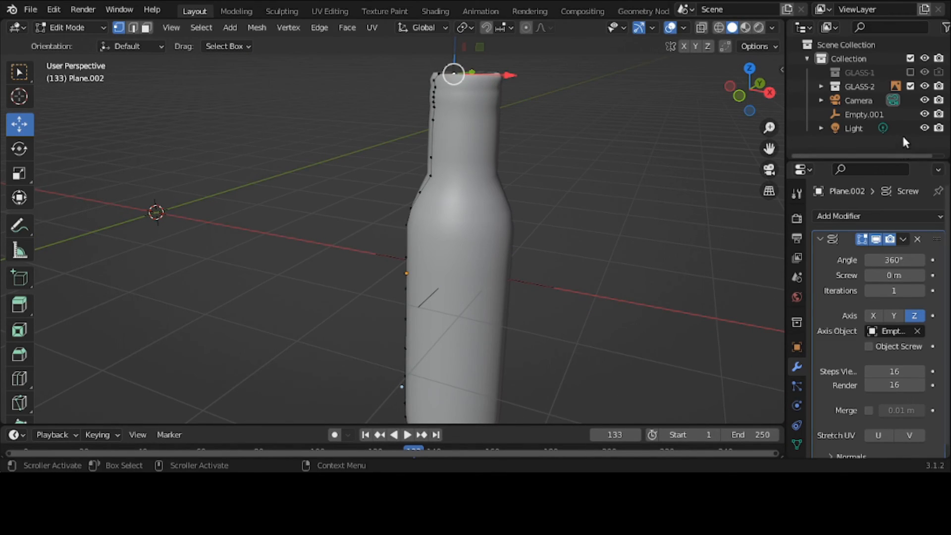
pyautogui.click(911, 72)
pyautogui.click(910, 72)
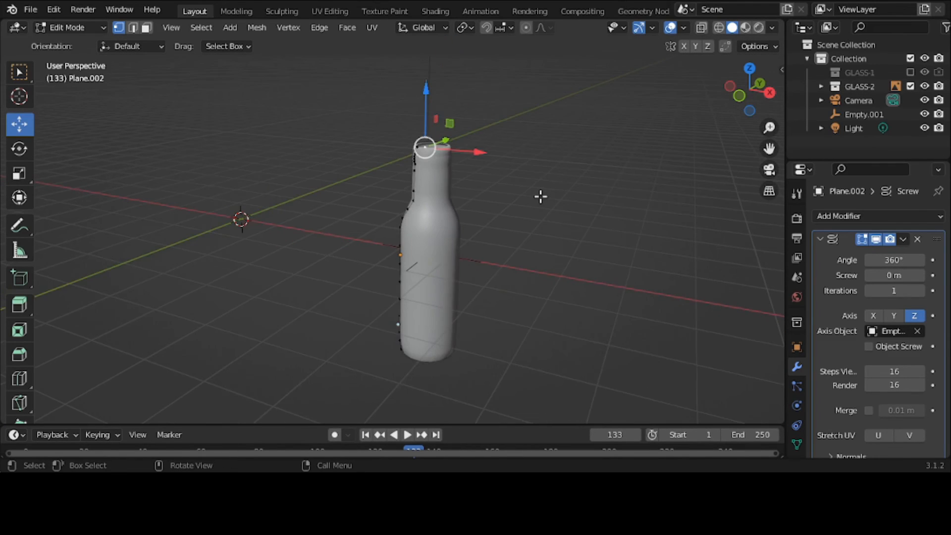
pyautogui.moveTo(541, 197); pyautogui.dragTo(512, 189, button='middle')
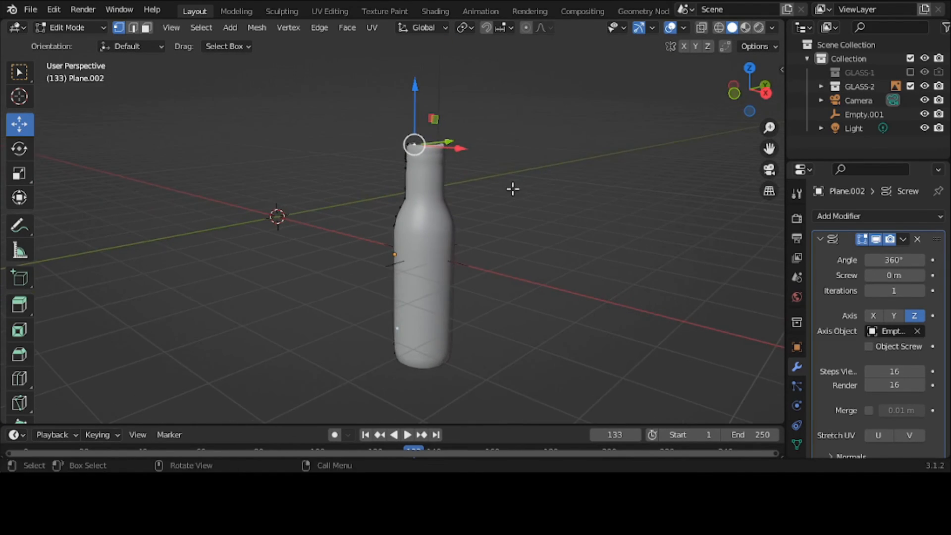
# - Expand the GLASS-2 collection and show the glass-2 reference image behind the bottle
pyautogui.click(828, 88)
pyautogui.click(822, 87)
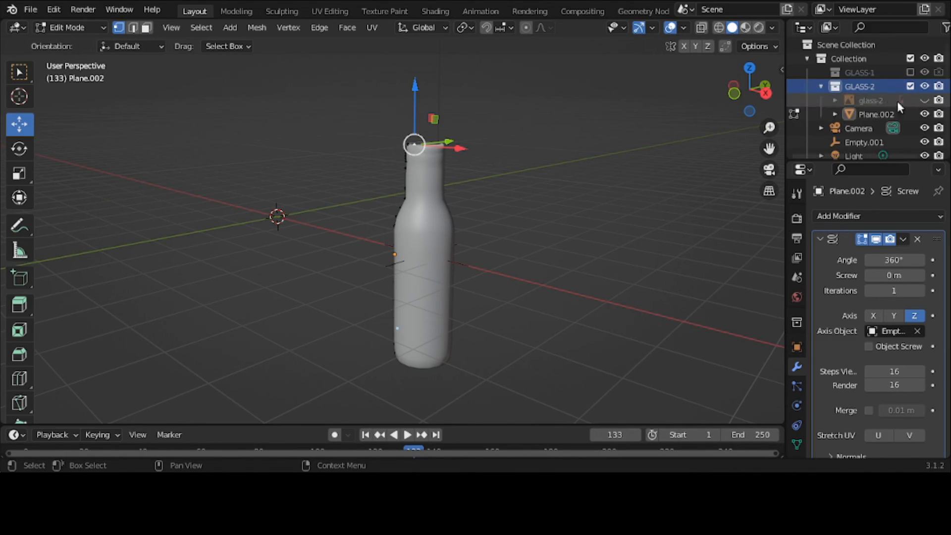
pyautogui.click(925, 101)
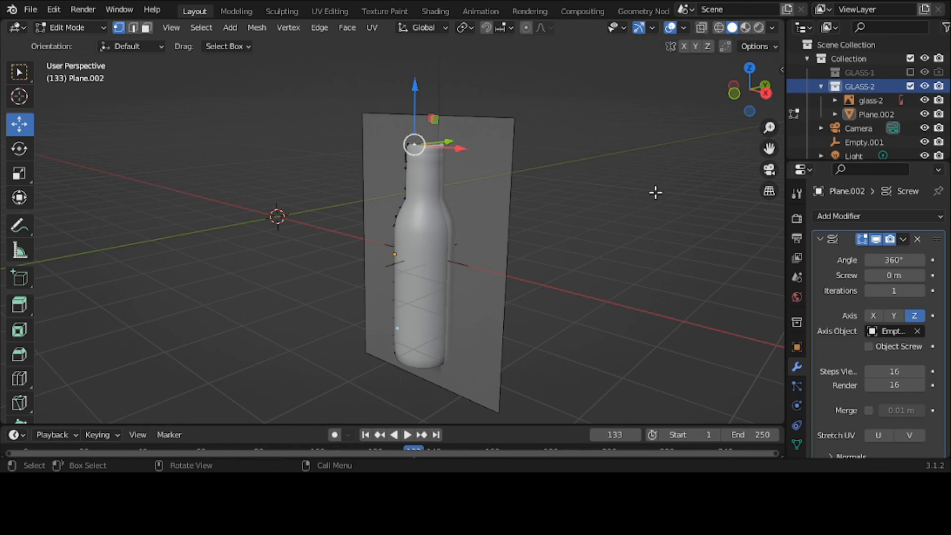
pyautogui.moveTo(683, 201); pyautogui.dragTo(728, 193, button='middle')
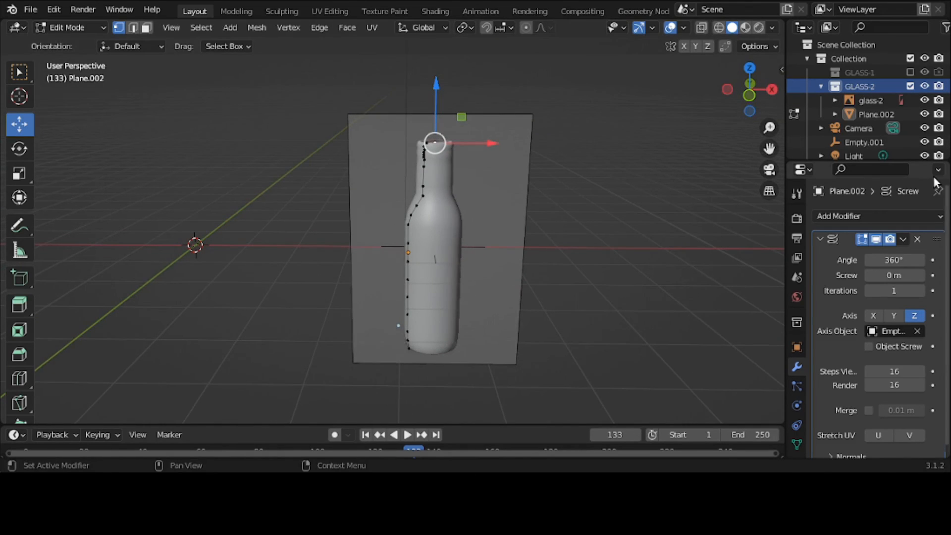
# - Compare the bottle with its reference by toggling the visibility of glass-2 and Plane.002
pyautogui.click(922, 101)
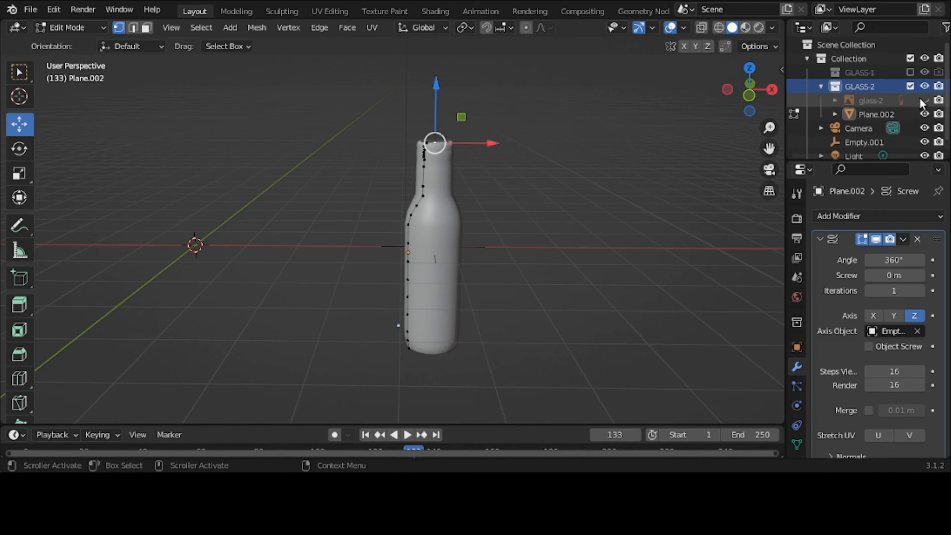
pyautogui.click(923, 101)
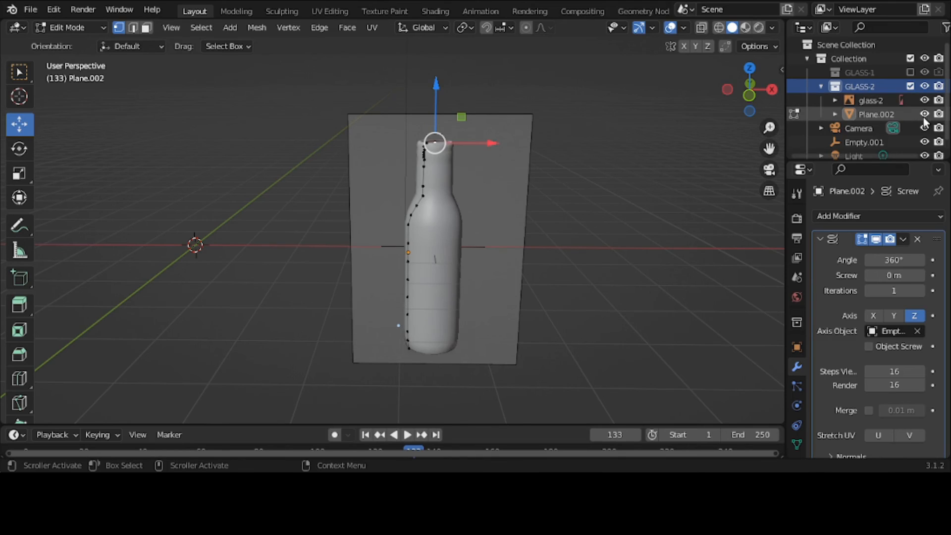
pyautogui.click(925, 115)
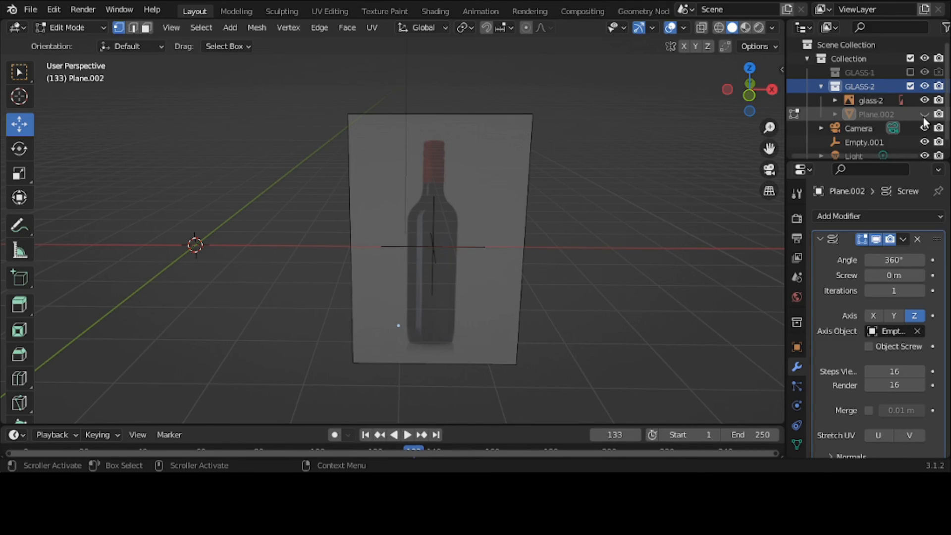
pyautogui.click(923, 117)
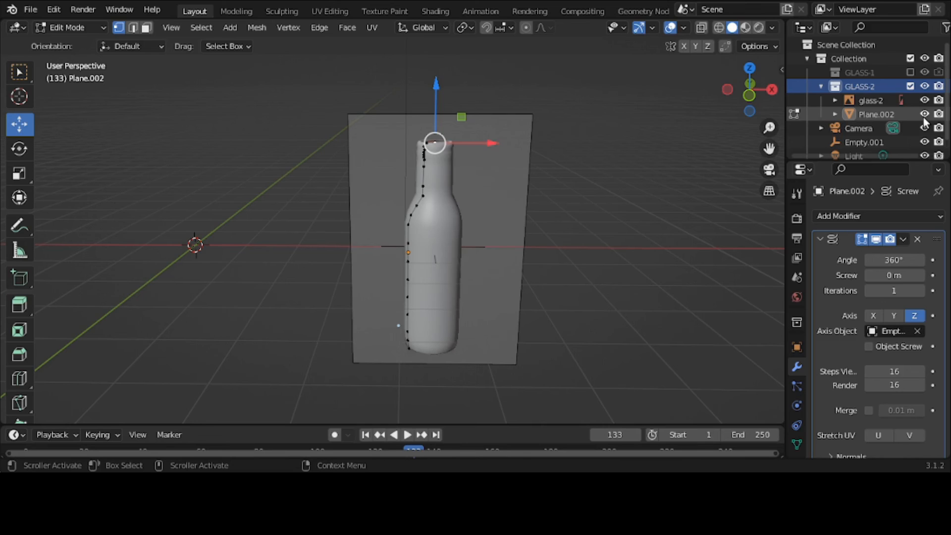
# - Return to Object Mode, select the revolved bottle and apply its Screw modifier
pyautogui.click(57, 27)
pyautogui.click(68, 43)
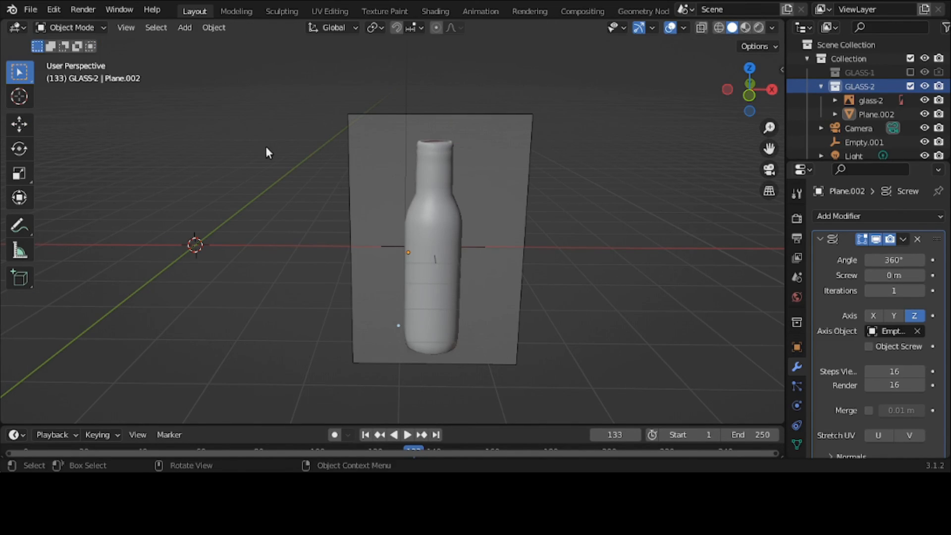
pyautogui.click(424, 256)
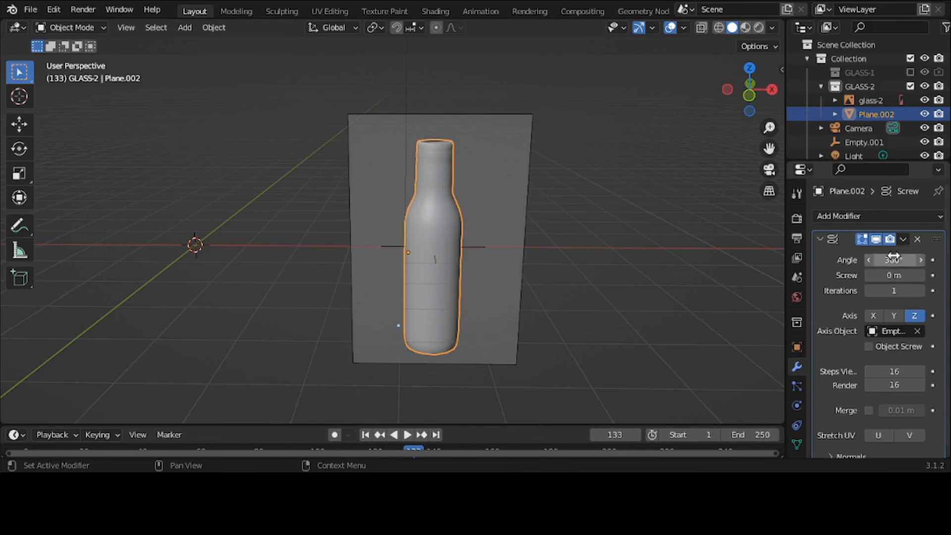
pyautogui.click(904, 238)
pyautogui.click(892, 255)
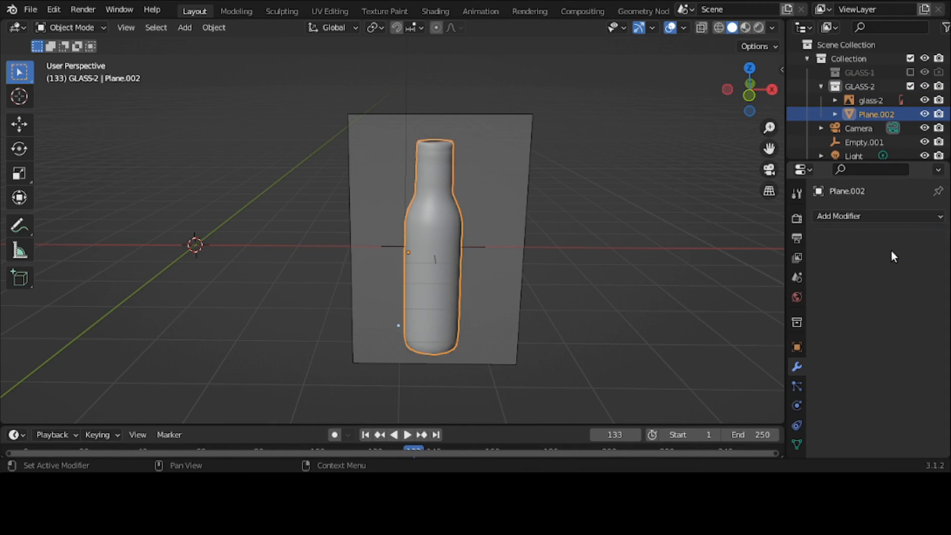
# - Move the glass-2 reference image about 2.95 m along X so it stands beside the bottle
pyautogui.click(420, 252)
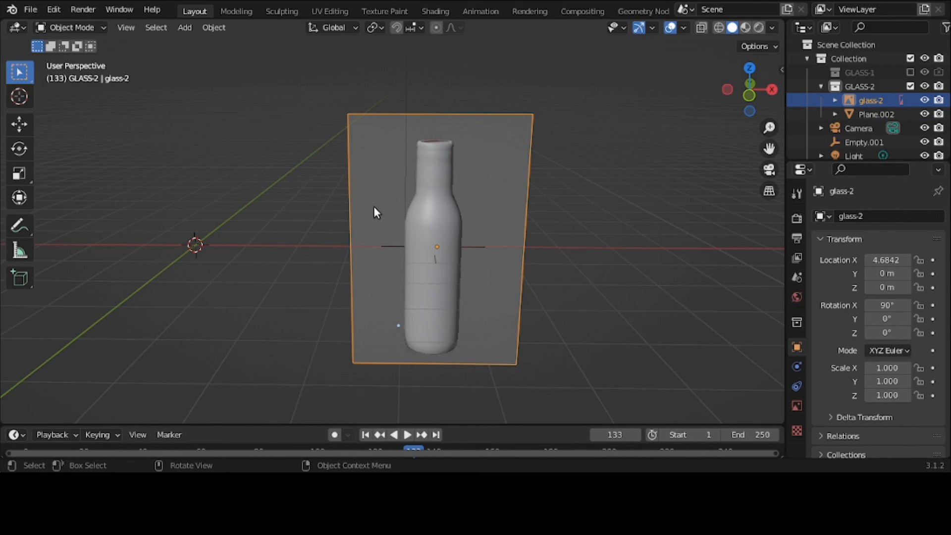
pyautogui.press('g')
pyautogui.press('x')
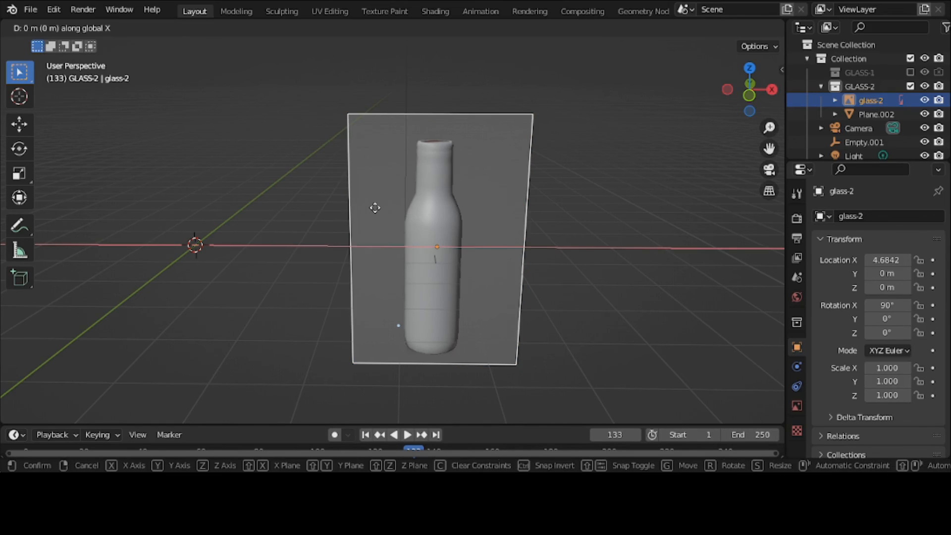
pyautogui.click(519, 229)
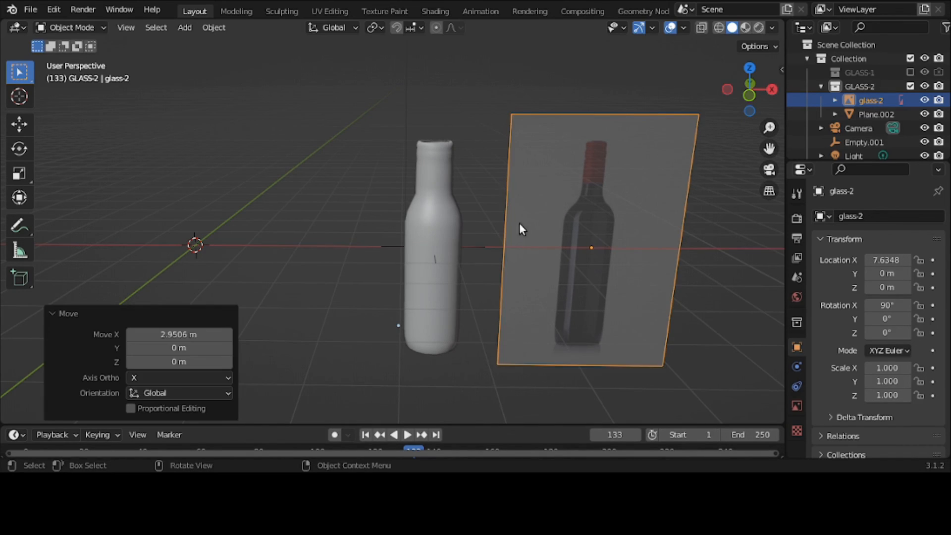
# - Enter Edit Mode on the bottle and select all its neck vertices in the front wireframe view
pyautogui.click(454, 251)
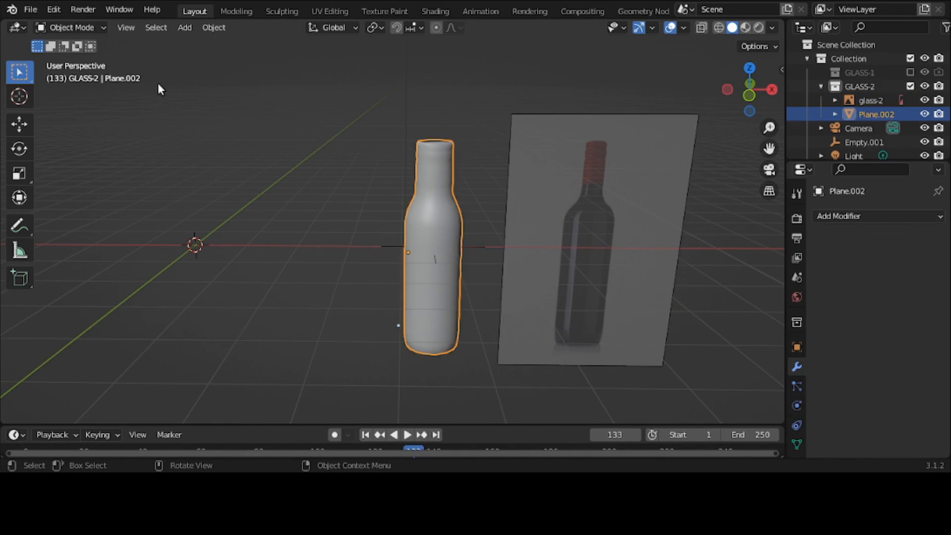
pyautogui.click(61, 30)
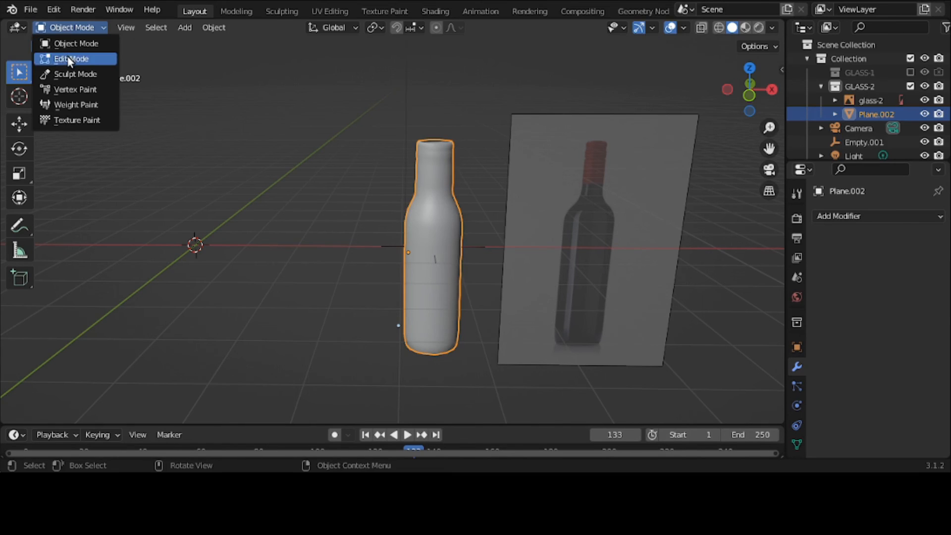
pyautogui.click(67, 56)
pyautogui.moveTo(285, 162); pyautogui.dragTo(285, 134, button='middle')
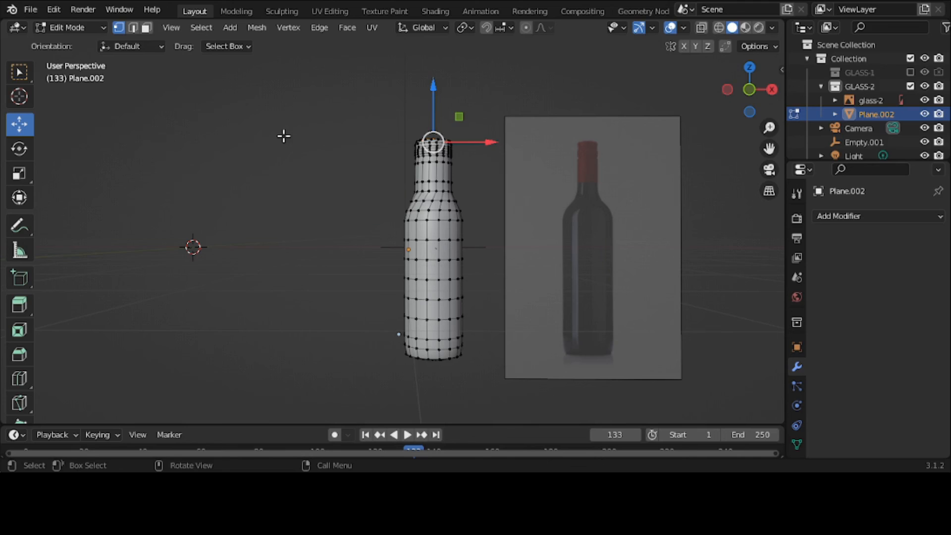
pyautogui.press('`')
pyautogui.click(213, 97)
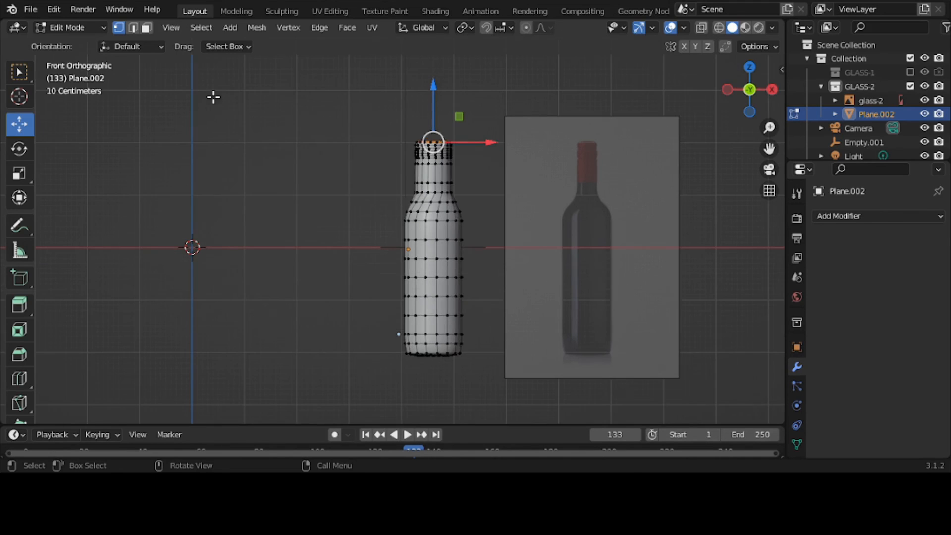
pyautogui.scroll(2, 393, 174)
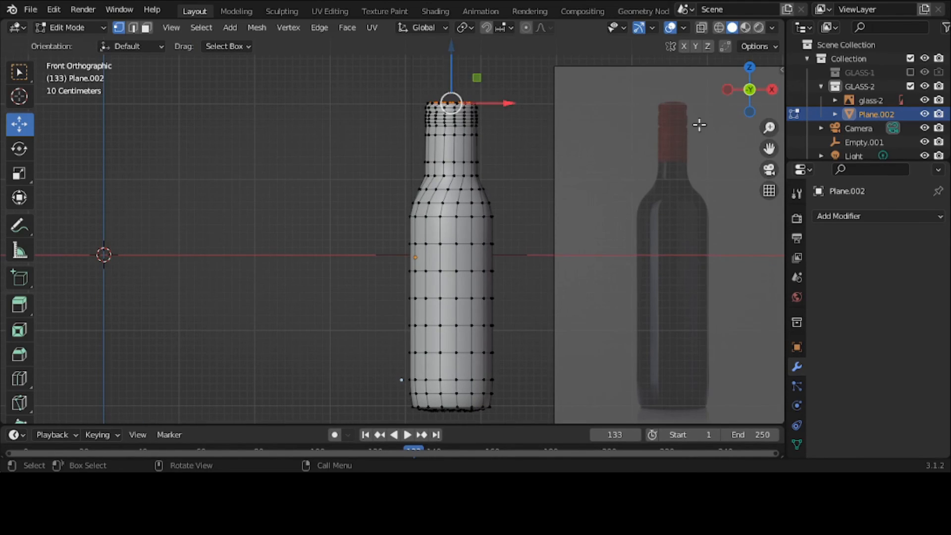
pyautogui.moveTo(777, 145); pyautogui.dragTo(686, 162)
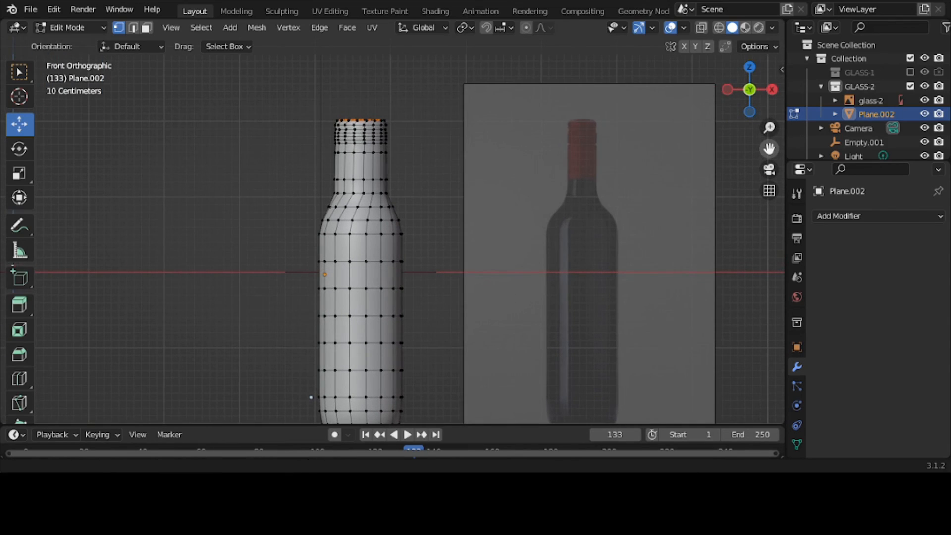
pyautogui.click(715, 29)
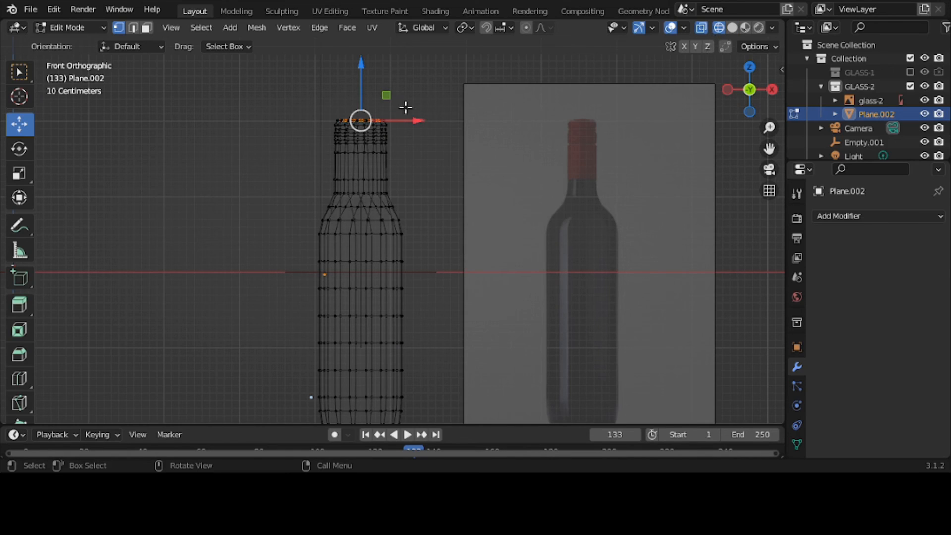
pyautogui.moveTo(306, 105); pyautogui.dragTo(415, 189)
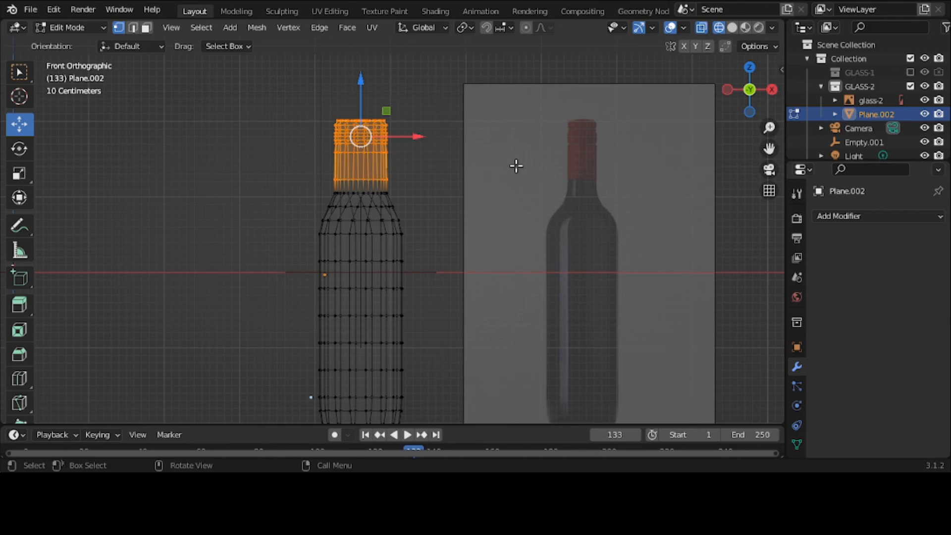
# - Try to narrow the selected neck by scaling it to about 0.437 along X and 0.499 along Y without proportional editing
pyautogui.press('s')
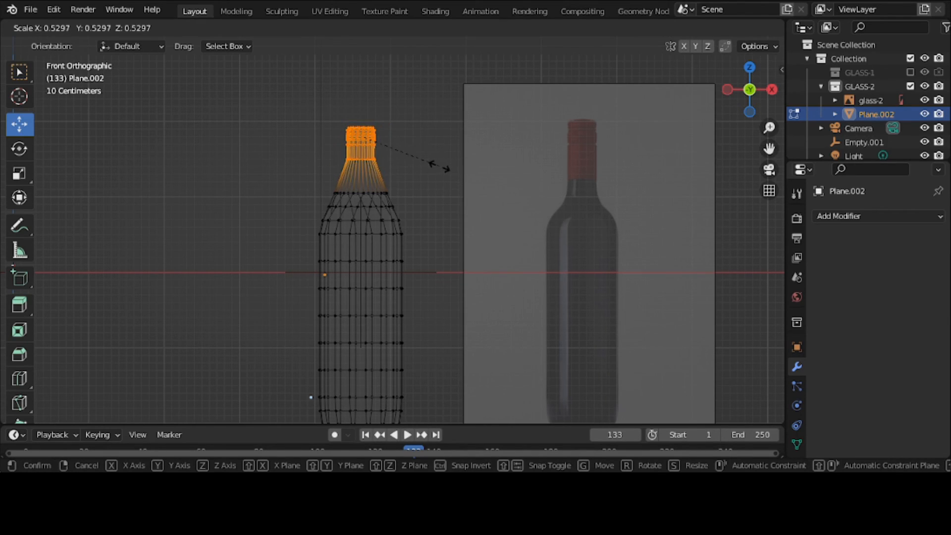
pyautogui.rightClick(443, 167)
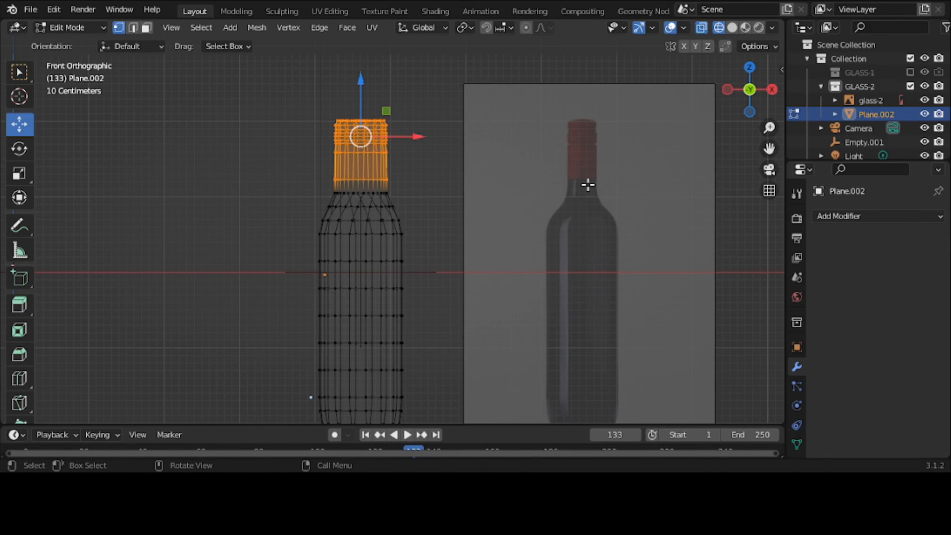
pyautogui.press('s')
pyautogui.press('x')
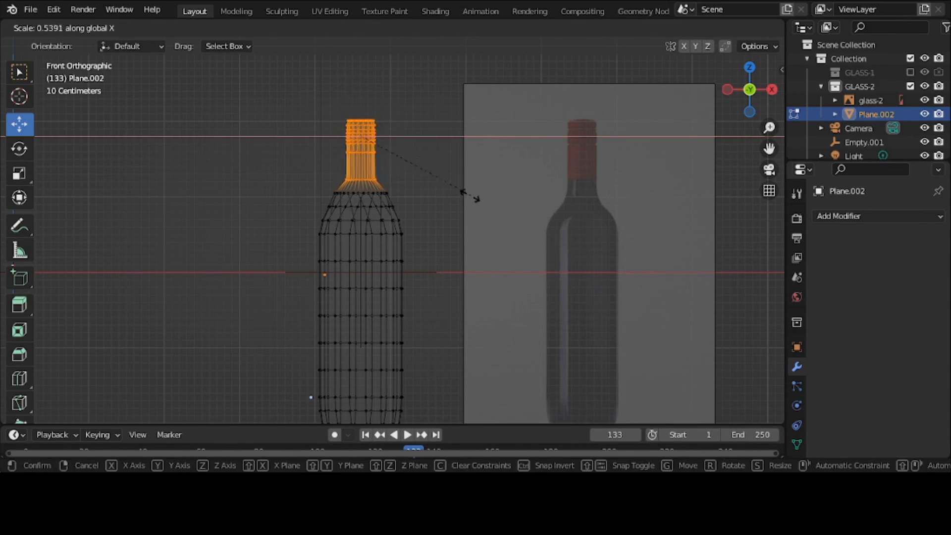
pyautogui.click(438, 199)
pyautogui.moveTo(440, 197); pyautogui.dragTo(571, 221, button='middle')
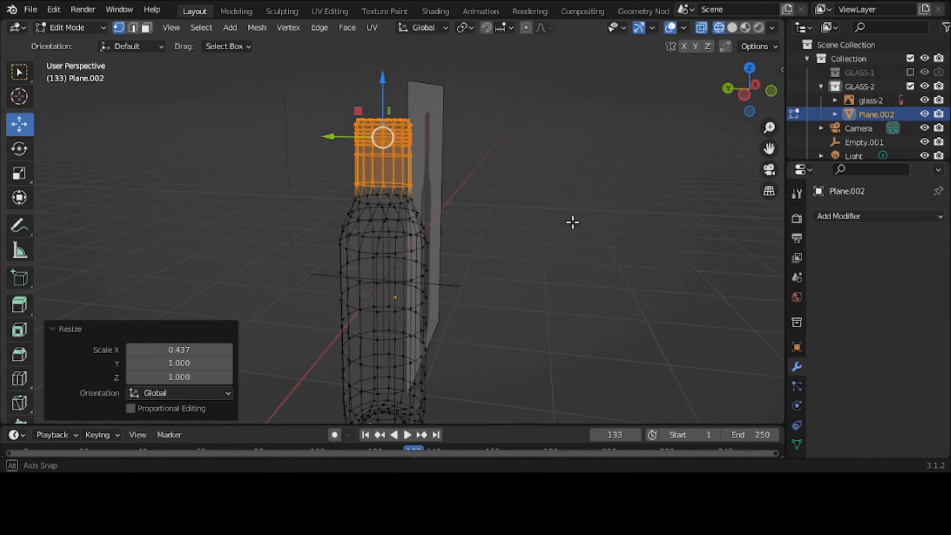
pyautogui.press('s')
pyautogui.press('y')
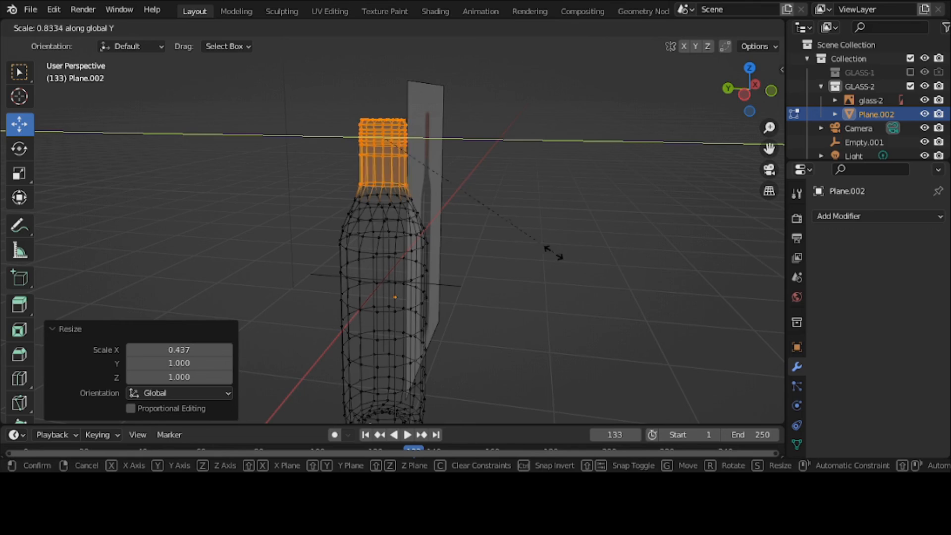
pyautogui.click(450, 241)
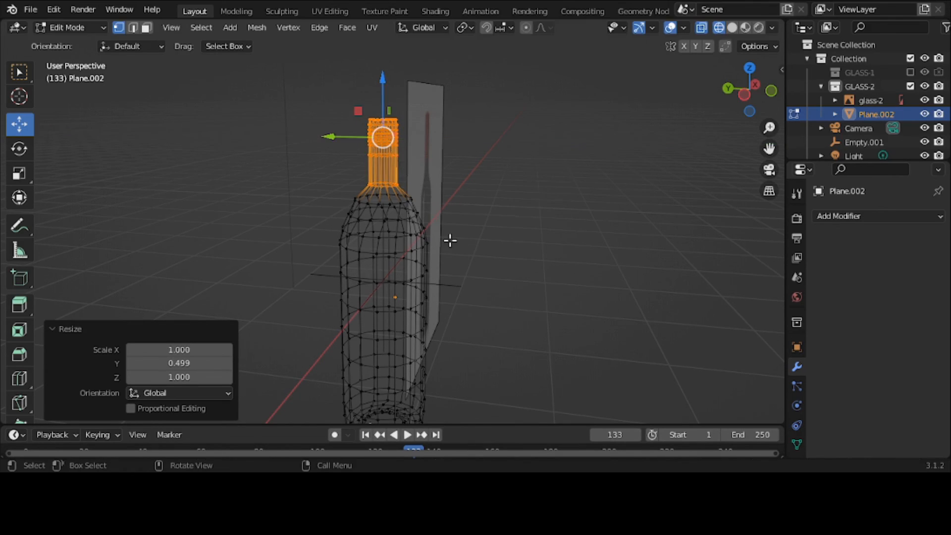
pyautogui.click(734, 28)
pyautogui.click(667, 189)
pyautogui.moveTo(667, 189)
pyautogui.mouseDown(button='middle')
pyautogui.moveTo(633, 199)
pyautogui.moveTo(525, 202)
pyautogui.moveTo(512, 179)
pyautogui.moveTo(518, 203)
pyautogui.moveTo(529, 179)
pyautogui.mouseUp(button='middle')
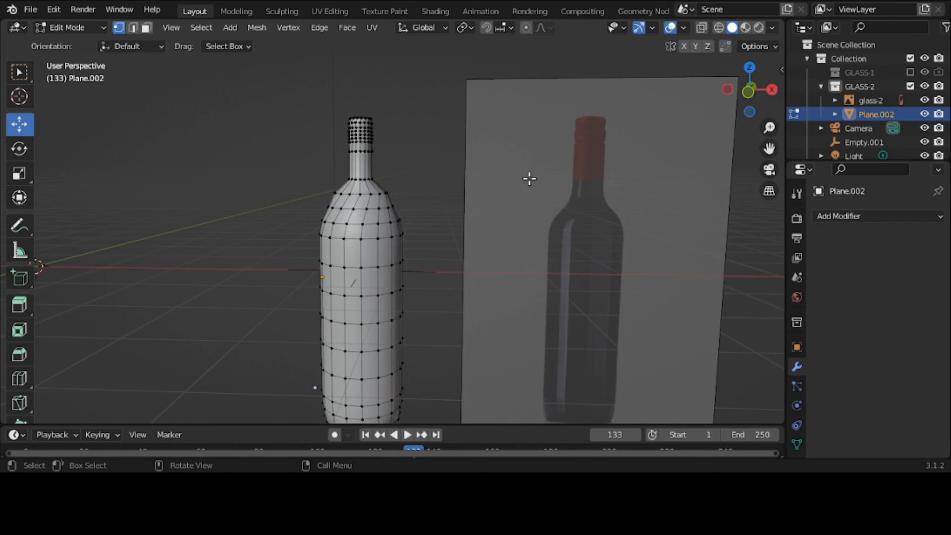
# - Undo the X and Y scaling of the neck, keeping its vertices selected
pyautogui.hotkey('ctrl', 'z')
pyautogui.hotkey('ctrl', 'z')
pyautogui.hotkey('ctrl', 'z')
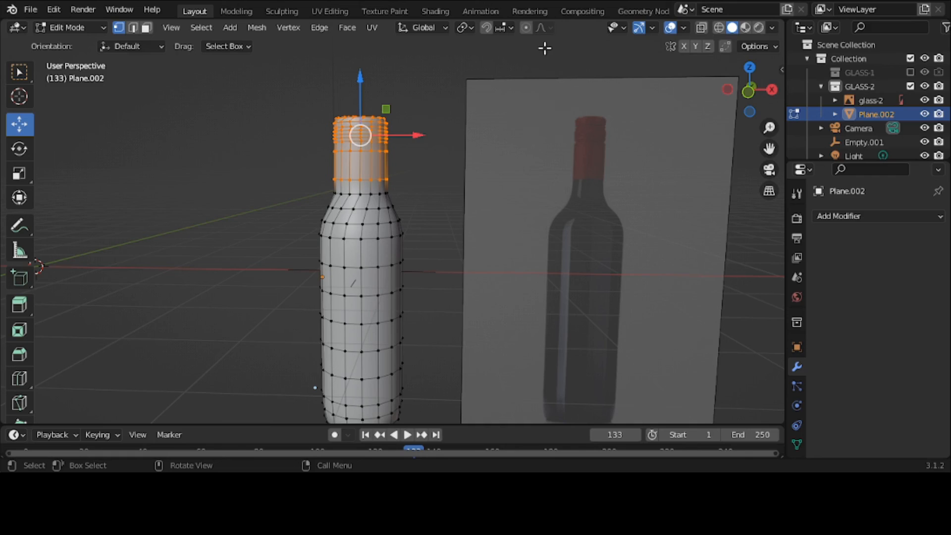
# - Enable proportional editing and reselect the neck vertices in wireframe, including the ring where the neck meets the shoulder
pyautogui.click(525, 28)
pyautogui.click(719, 28)
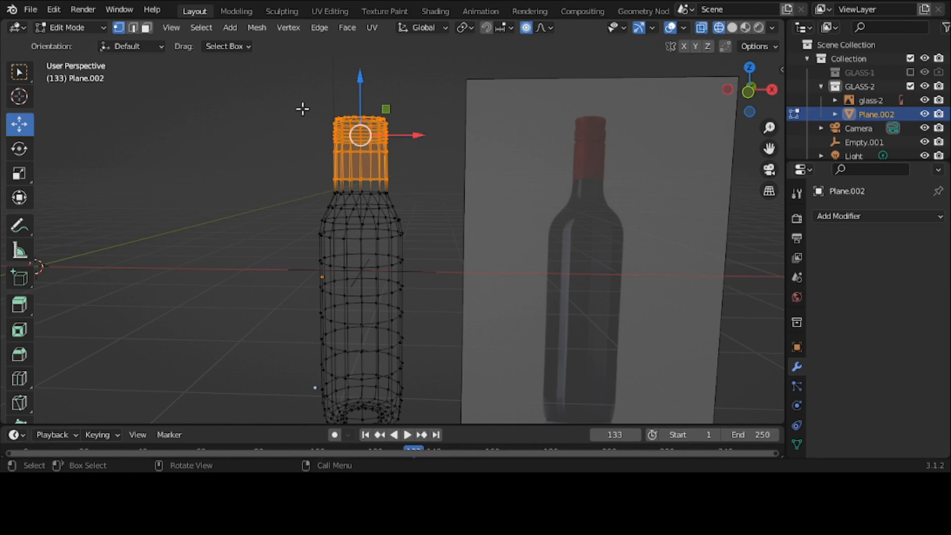
pyautogui.moveTo(302, 109); pyautogui.dragTo(402, 203)
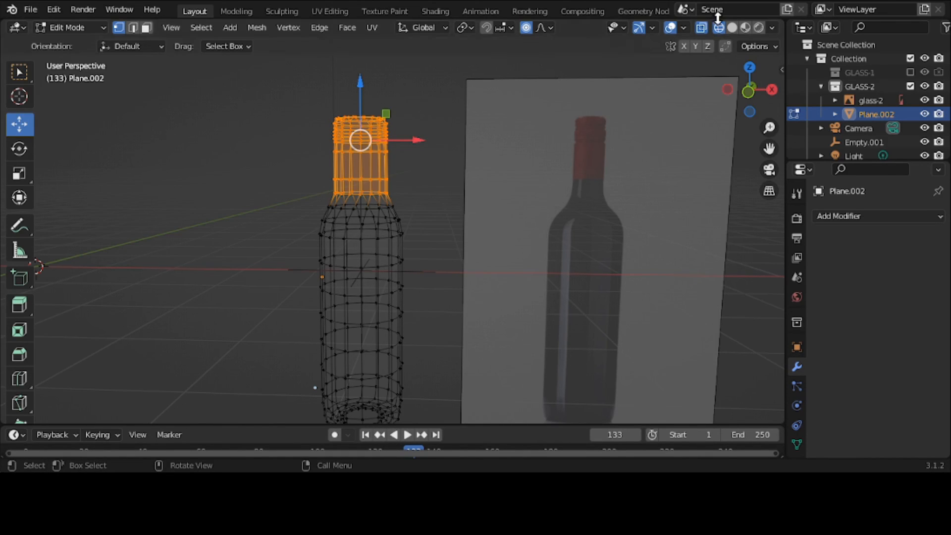
pyautogui.click(732, 27)
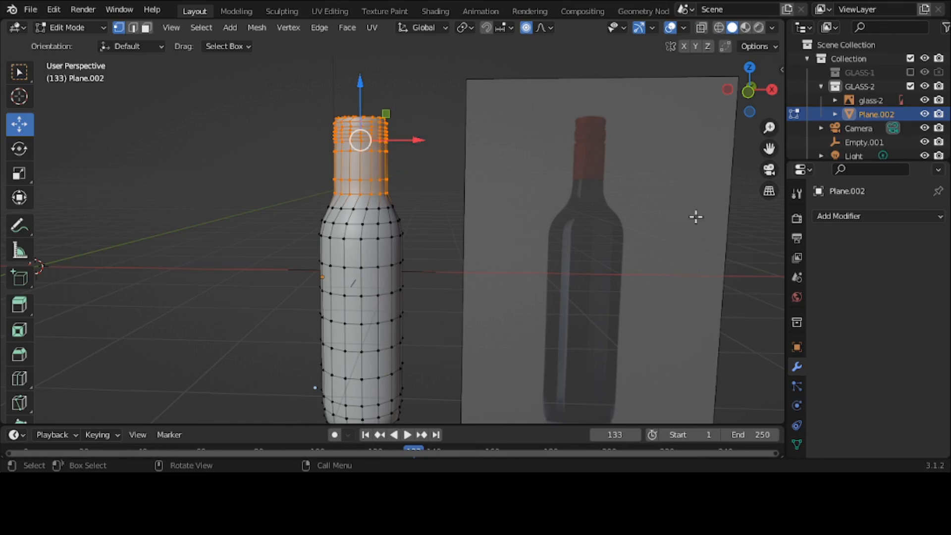
# - Scale the neck to about 0.733 along X with smooth falloff and a proportional size of about 0.467
pyautogui.press('s')
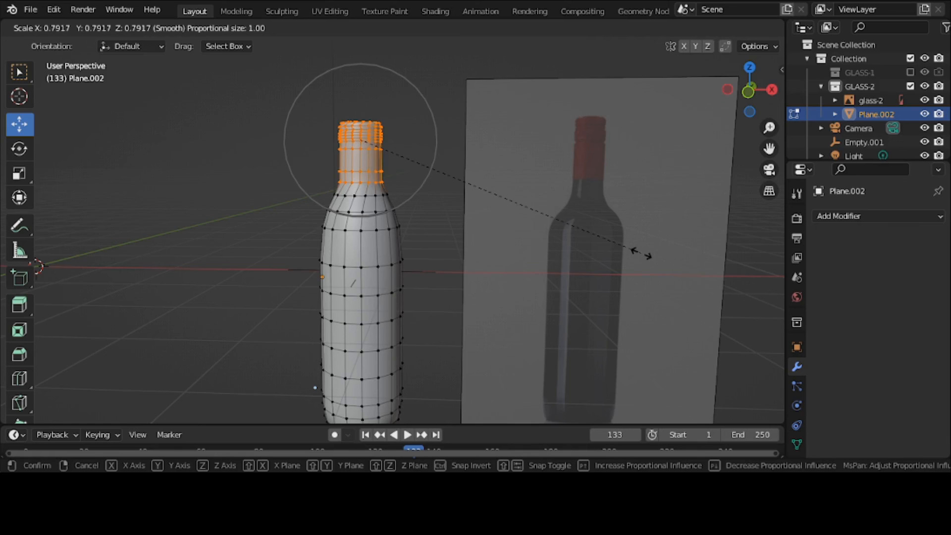
pyautogui.rightClick(638, 254)
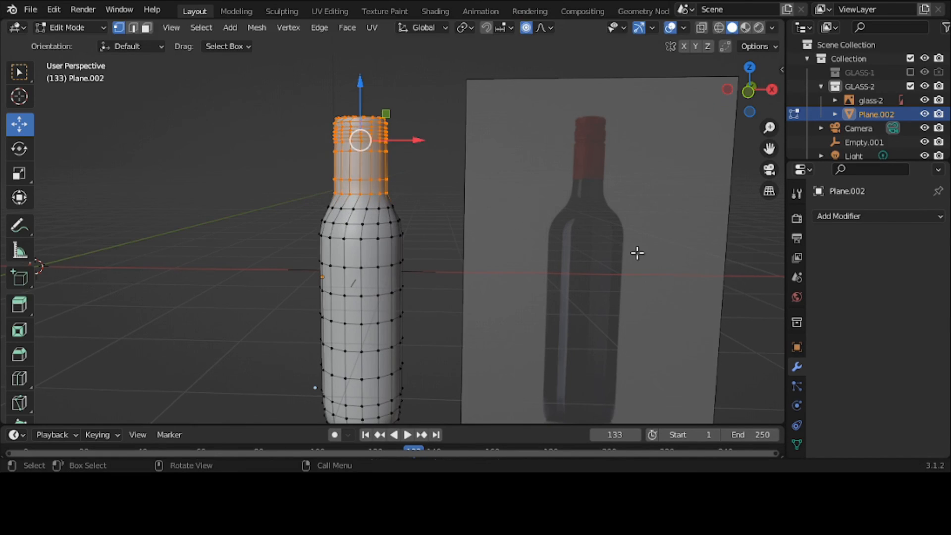
pyautogui.press('s')
pyautogui.press('x')
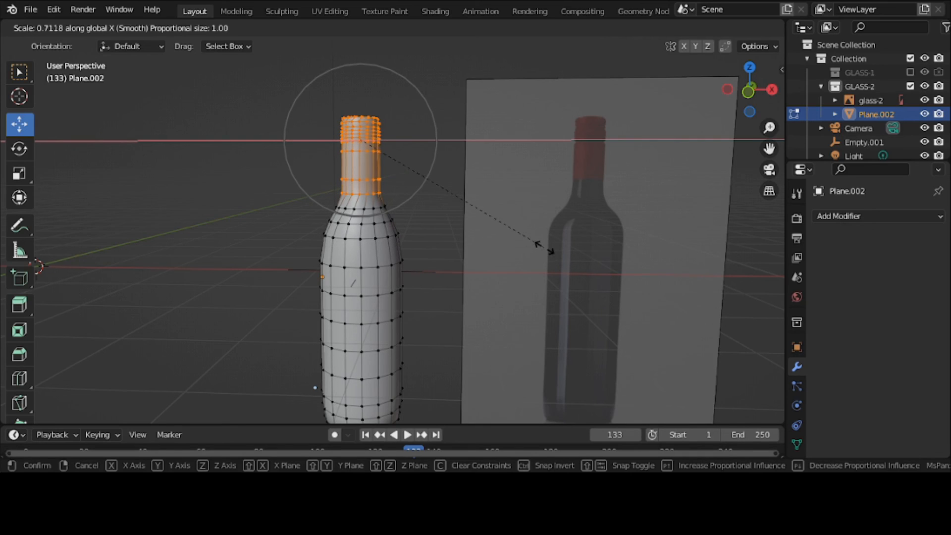
pyautogui.scroll(7, 552, 249)
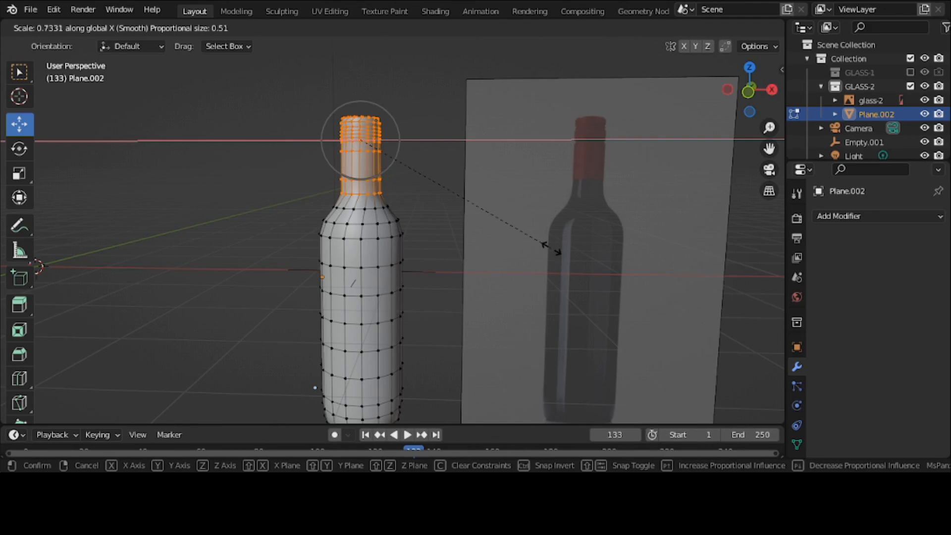
pyautogui.scroll(1, 551, 249)
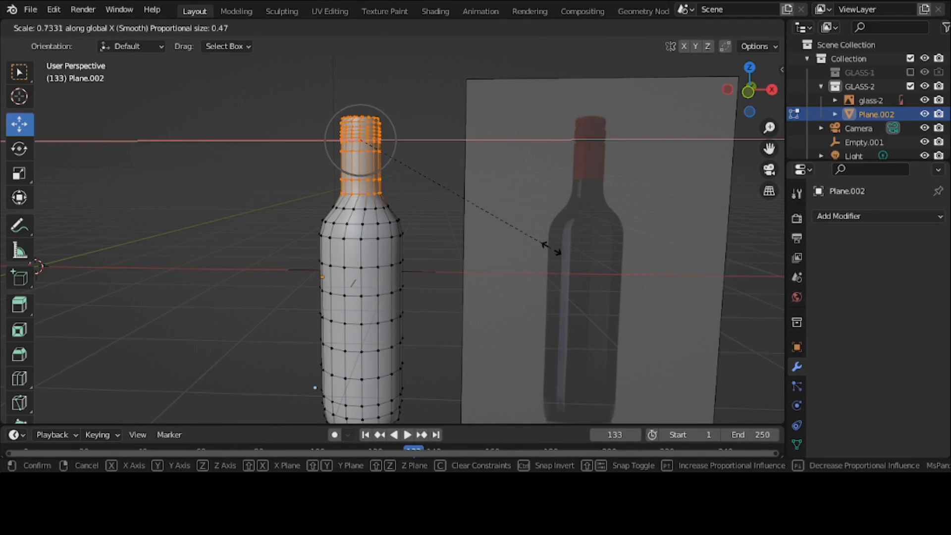
pyautogui.click(552, 249)
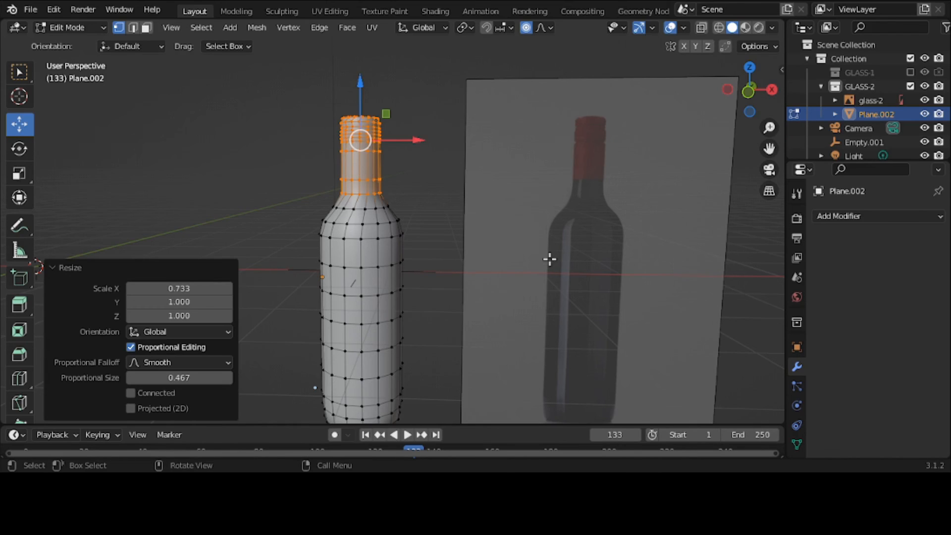
# - Scale the neck to about 0.619 along Y with the same smooth falloff and compare the bottle with the reference
pyautogui.moveTo(550, 259); pyautogui.dragTo(722, 278, button='middle')
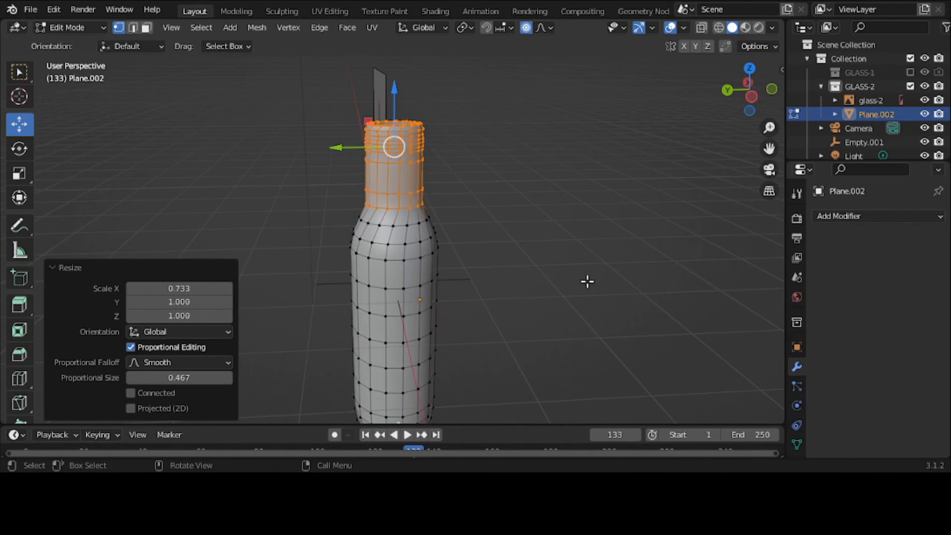
pyautogui.press('s')
pyautogui.press('y')
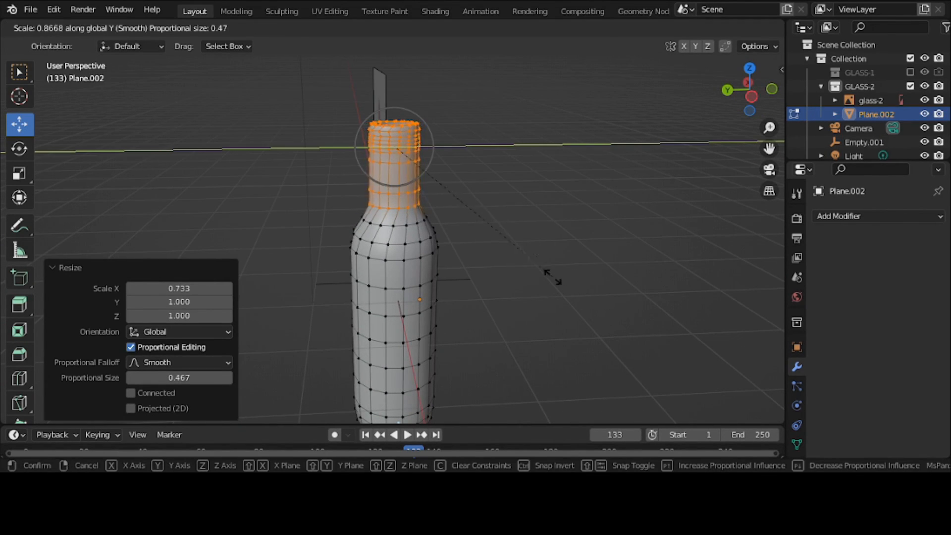
pyautogui.click(476, 268)
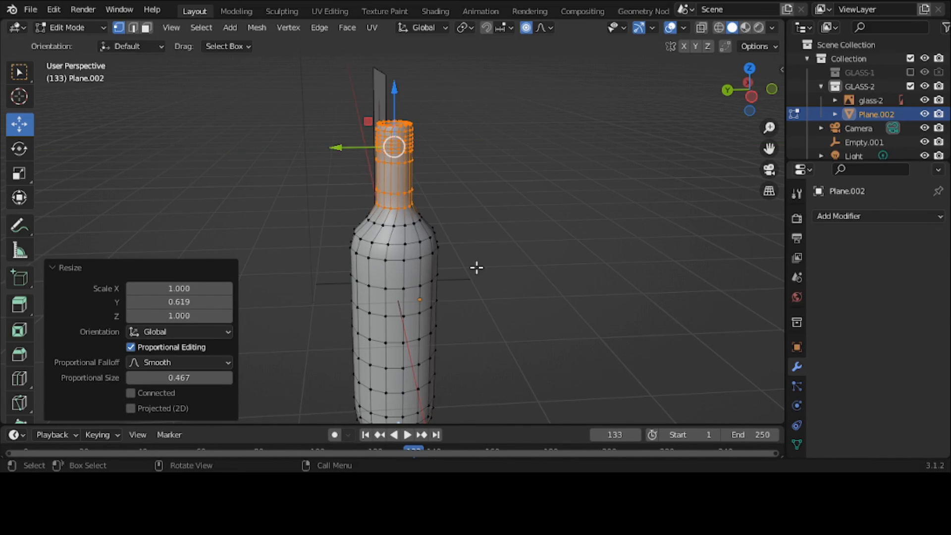
pyautogui.scroll(-3, 476, 268)
pyautogui.moveTo(476, 268); pyautogui.dragTo(355, 243, button='middle')
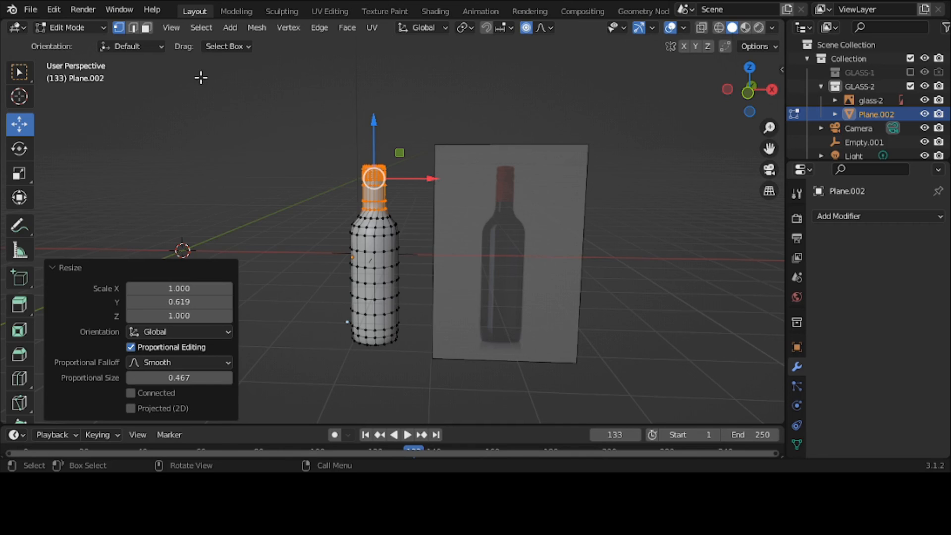
# - Return to Object Mode and inspect the bottle from the front and from above against the reference image
pyautogui.click(65, 29)
pyautogui.click(67, 42)
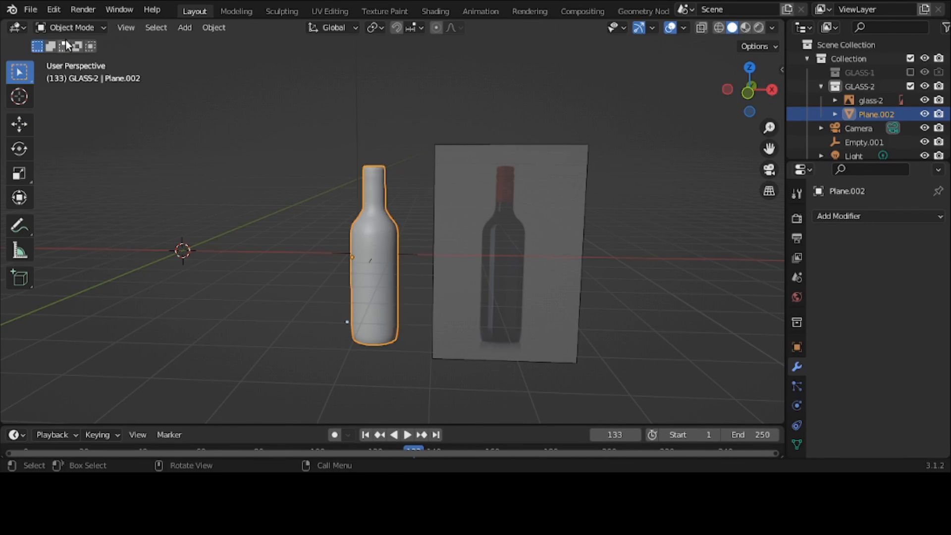
pyautogui.moveTo(340, 331)
pyautogui.mouseDown(button='middle')
pyautogui.moveTo(352, 357)
pyautogui.moveTo(343, 313)
pyautogui.mouseUp(button='middle')
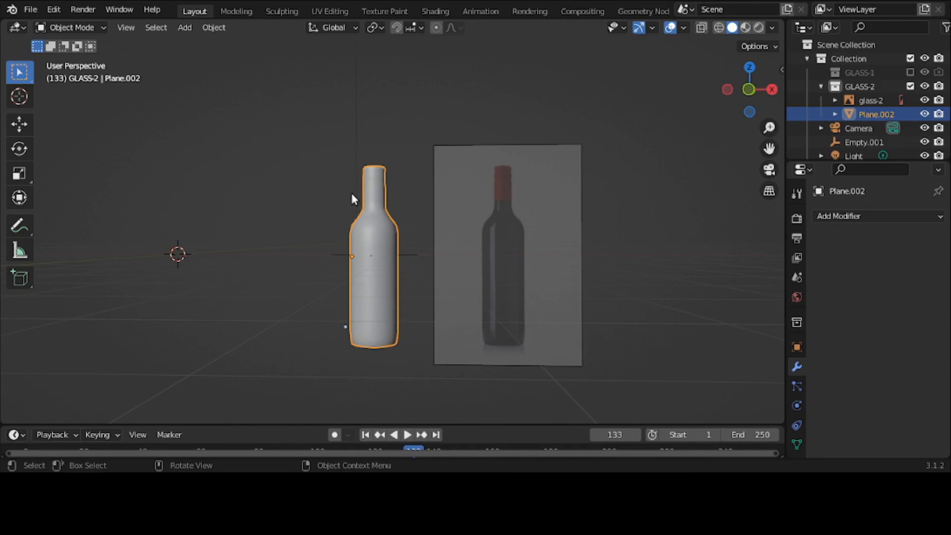
pyautogui.scroll(2, 352, 194)
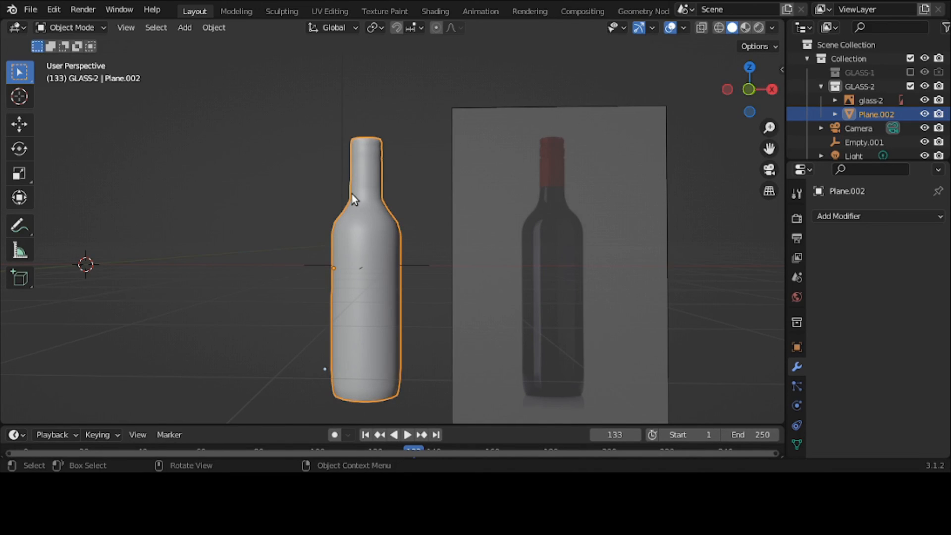
pyautogui.moveTo(351, 194); pyautogui.dragTo(450, 296, button='middle')
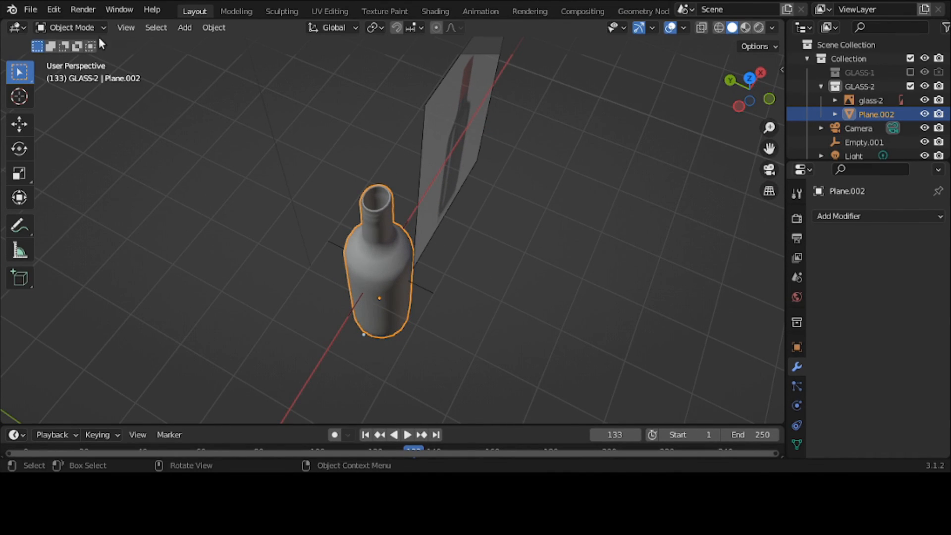
# - Close the bottle's mouth in Edit Mode by selecting the inner rim's edge loop and filling it with a face
pyautogui.click(76, 29)
pyautogui.click(76, 59)
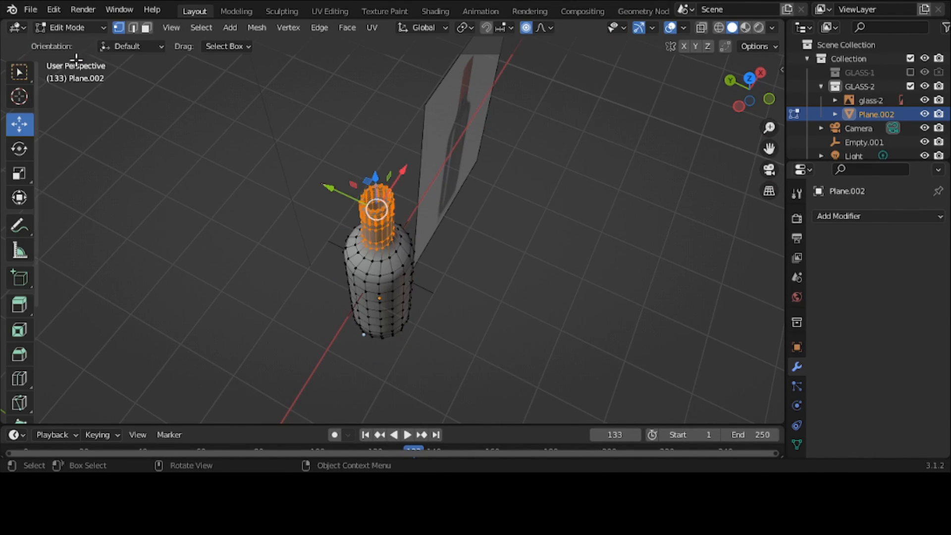
pyautogui.click(292, 212)
pyautogui.scroll(3, 293, 213)
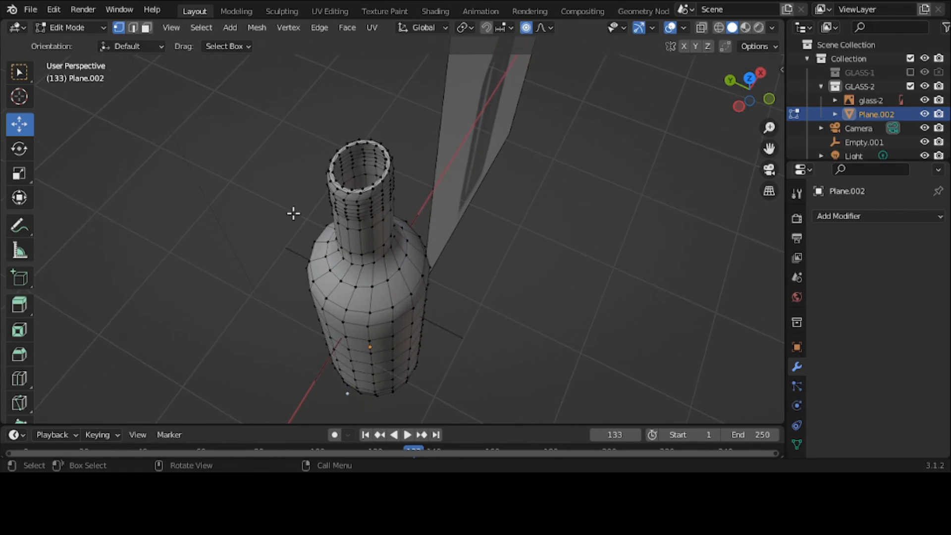
pyautogui.scroll(3, 293, 213)
pyautogui.moveTo(295, 212); pyautogui.dragTo(297, 231, button='middle')
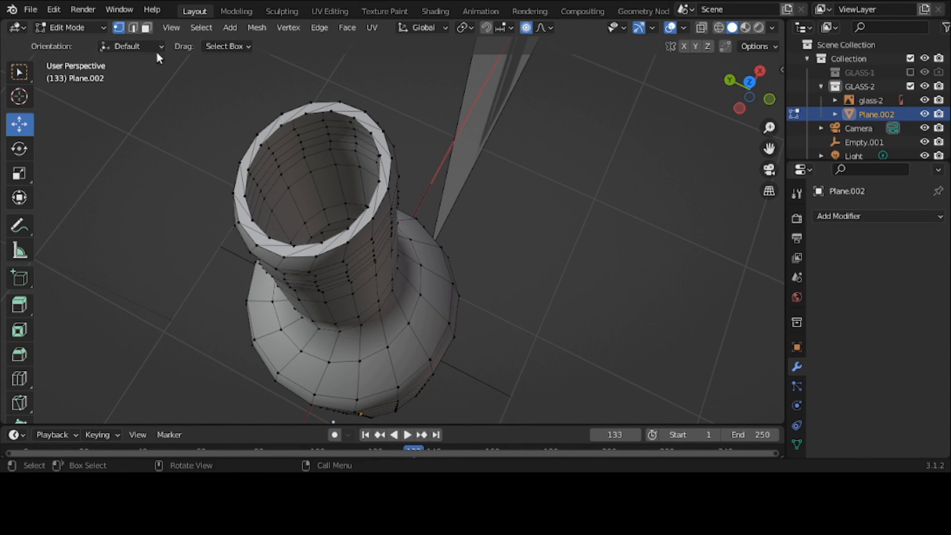
pyautogui.click(133, 27)
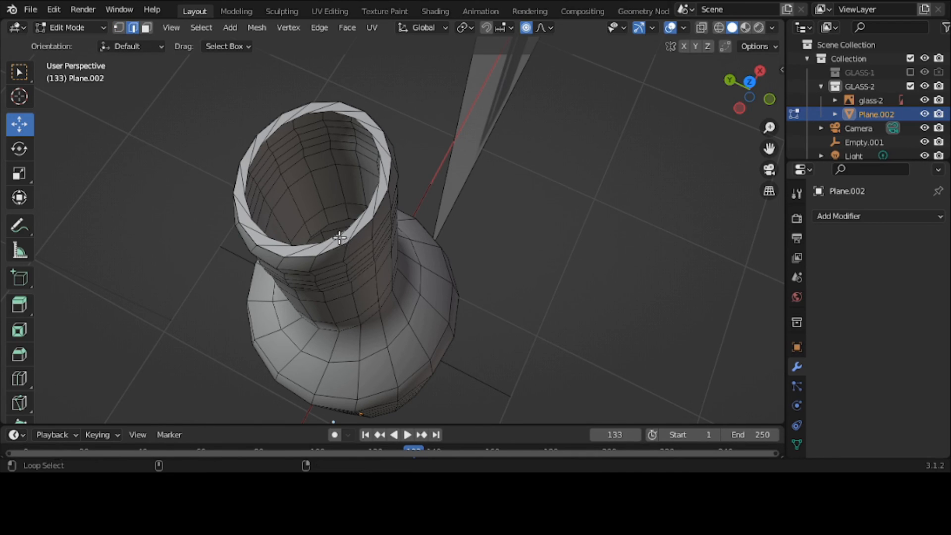
pyautogui.keyDown('alt'); pyautogui.click(300, 244); pyautogui.keyUp('alt')
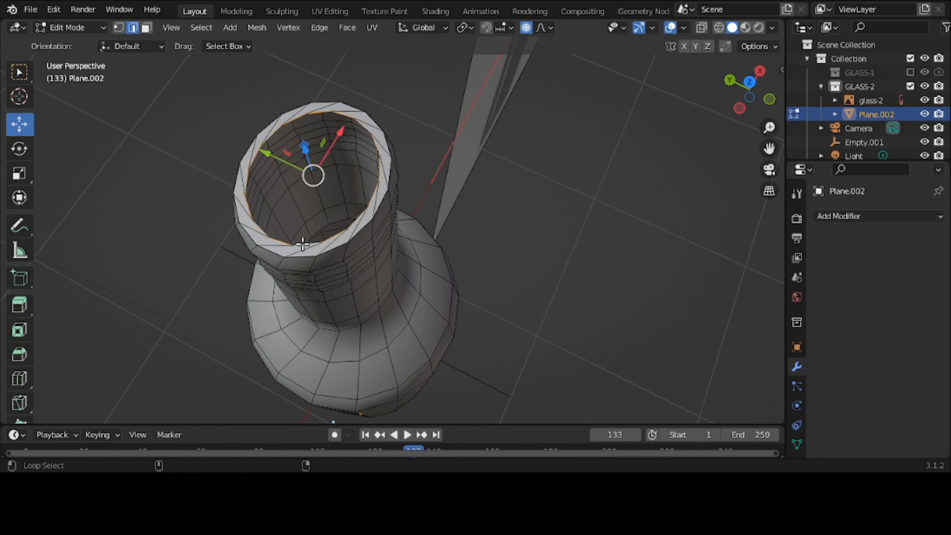
pyautogui.press('f')
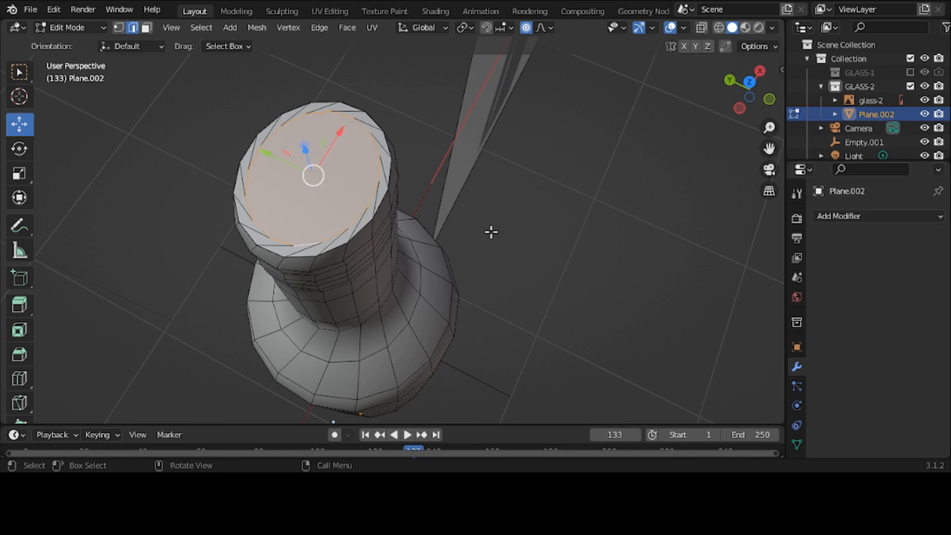
# - Select the edge loop around the opening in the underside of the bottle
pyautogui.moveTo(491, 231); pyautogui.dragTo(475, 340, button='middle')
pyautogui.scroll(5, 476, 340)
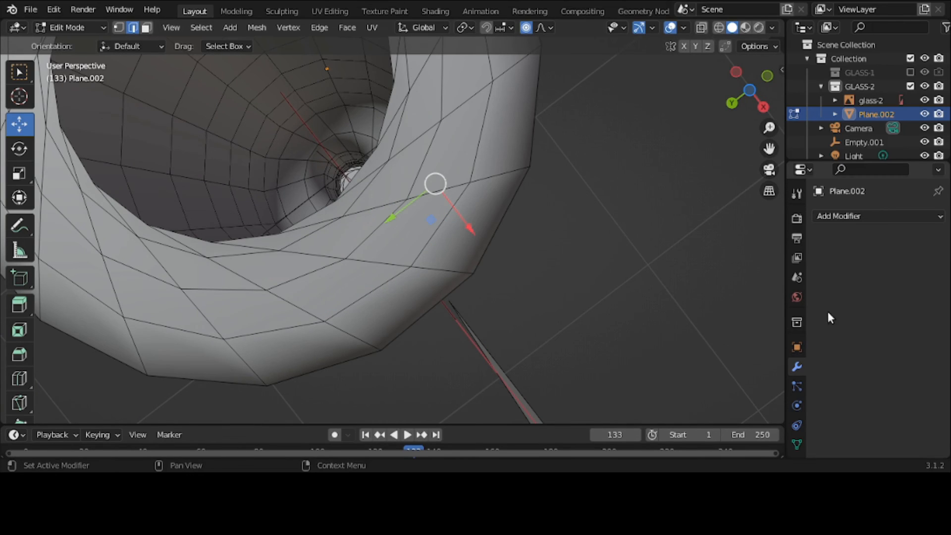
pyautogui.moveTo(769, 148); pyautogui.dragTo(836, 187)
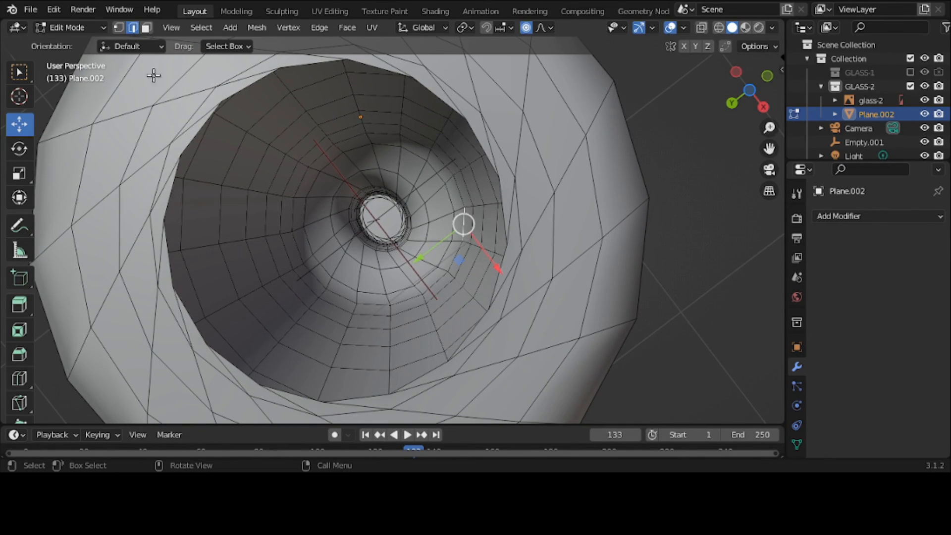
pyautogui.click(185, 308)
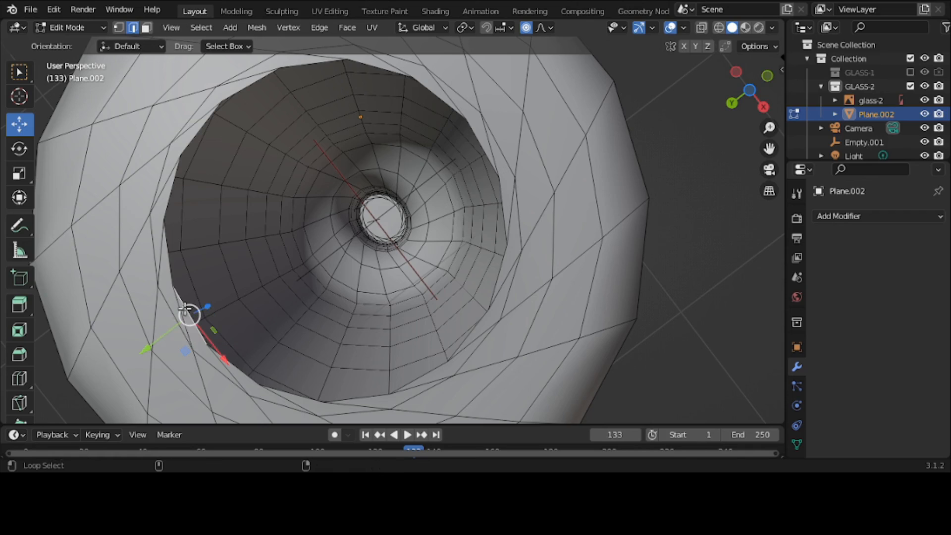
pyautogui.keyDown('alt'); pyautogui.click(185, 308); pyautogui.keyUp('alt')
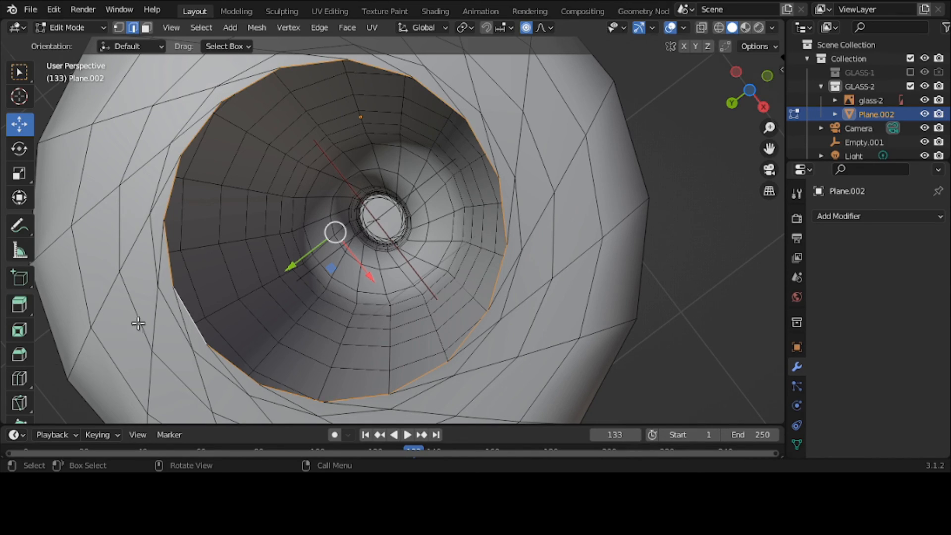
# - Write the annotations "Shift A", "Edge loops" and "F" in the empty space beside the bottle's base
pyautogui.click(15, 228)
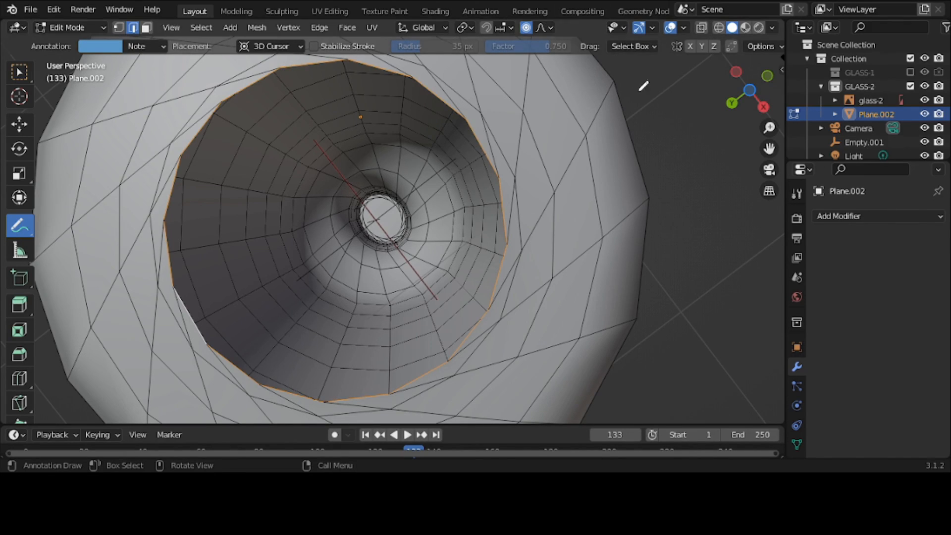
pyautogui.moveTo(672, 81)
pyautogui.mouseDown()
pyautogui.moveTo(656, 103)
pyautogui.moveTo(686, 95)
pyautogui.moveTo(692, 109)
pyautogui.moveTo(700, 88)
pyautogui.moveTo(724, 118)
pyautogui.moveTo(728, 107)
pyautogui.mouseUp()
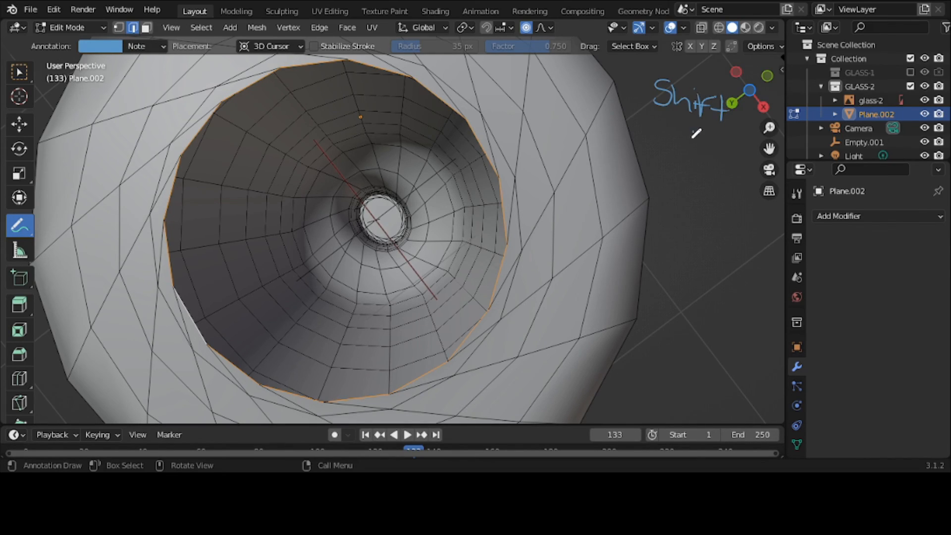
pyautogui.moveTo(682, 157)
pyautogui.mouseDown()
pyautogui.moveTo(696, 132)
pyautogui.moveTo(707, 155)
pyautogui.moveTo(705, 147)
pyautogui.mouseUp()
pyautogui.moveTo(665, 211)
pyautogui.mouseDown()
pyautogui.moveTo(690, 189)
pyautogui.moveTo(682, 212)
pyautogui.moveTo(703, 208)
pyautogui.mouseUp()
pyautogui.moveTo(713, 199)
pyautogui.mouseDown()
pyautogui.moveTo(725, 221)
pyautogui.moveTo(745, 218)
pyautogui.mouseUp()
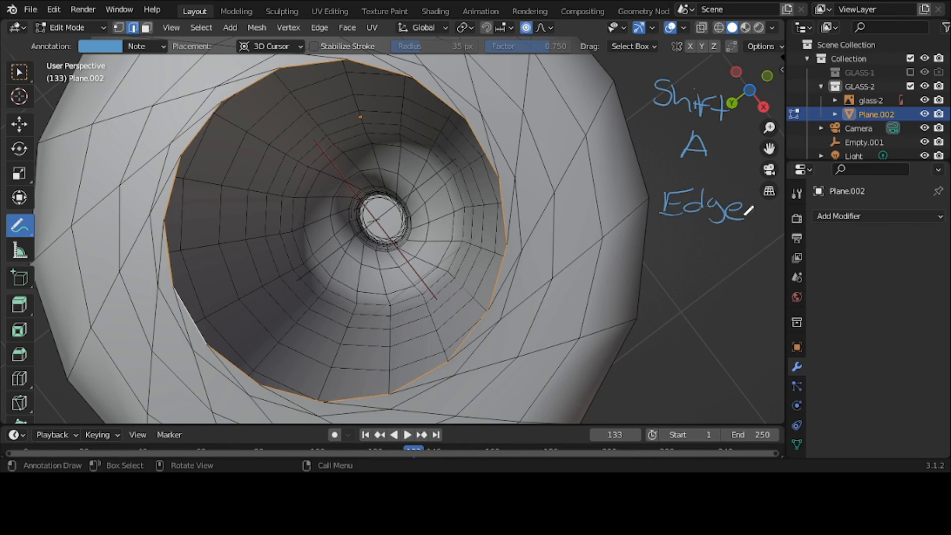
pyautogui.moveTo(682, 230)
pyautogui.mouseDown()
pyautogui.moveTo(681, 260)
pyautogui.moveTo(698, 243)
pyautogui.moveTo(738, 237)
pyautogui.moveTo(736, 275)
pyautogui.mouseUp()
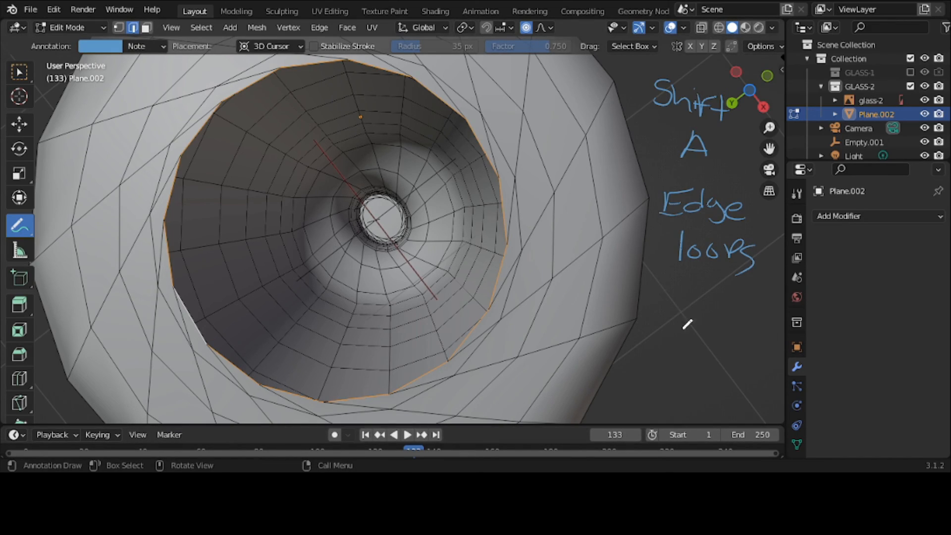
pyautogui.moveTo(677, 323); pyautogui.dragTo(665, 380)
pyautogui.moveTo(675, 322); pyautogui.dragTo(718, 315)
pyautogui.moveTo(668, 353); pyautogui.dragTo(710, 348)
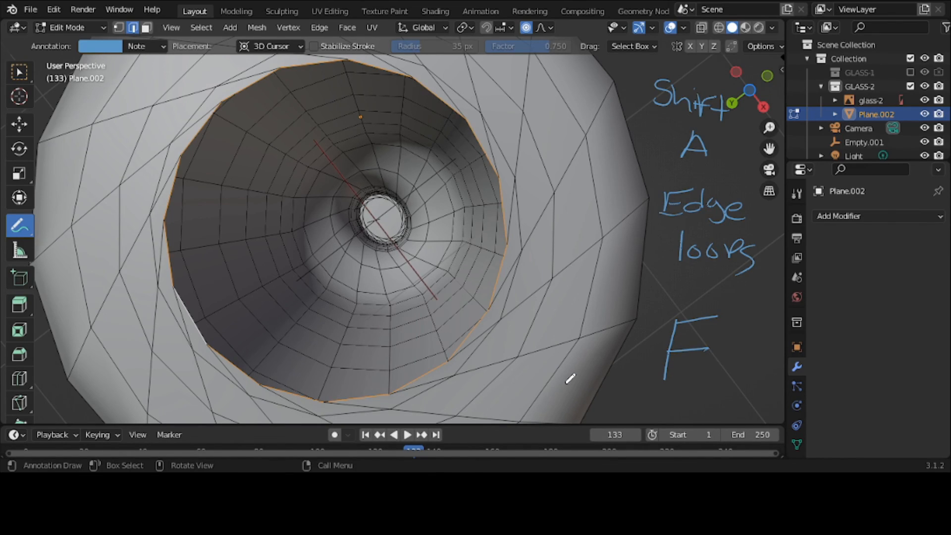
# - Fill the selected base loop with a face and return to Object Mode to compare the bottle with the reference
pyautogui.press('f')
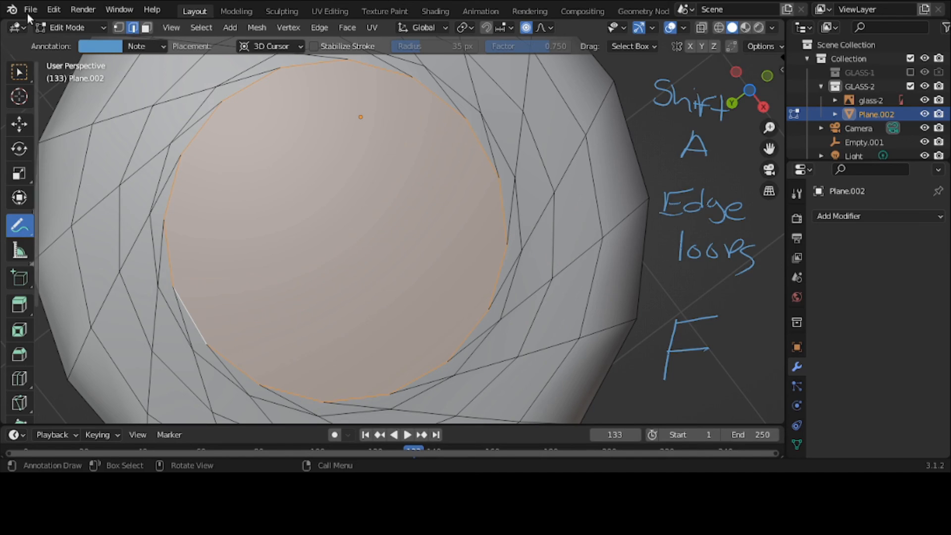
pyautogui.click(18, 74)
pyautogui.scroll(-10, 280, 112)
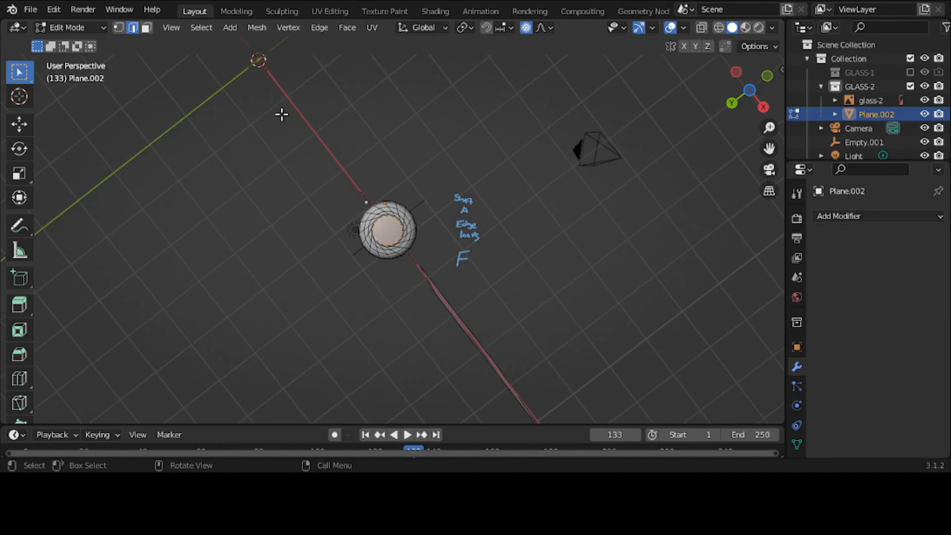
pyautogui.moveTo(281, 112); pyautogui.dragTo(147, 301, button='middle')
pyautogui.scroll(2, 299, 290)
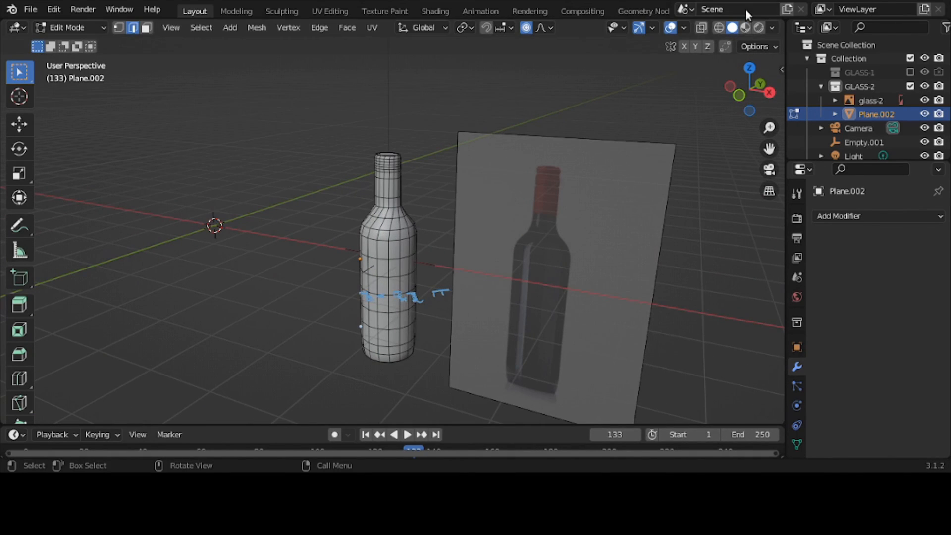
pyautogui.click(74, 27)
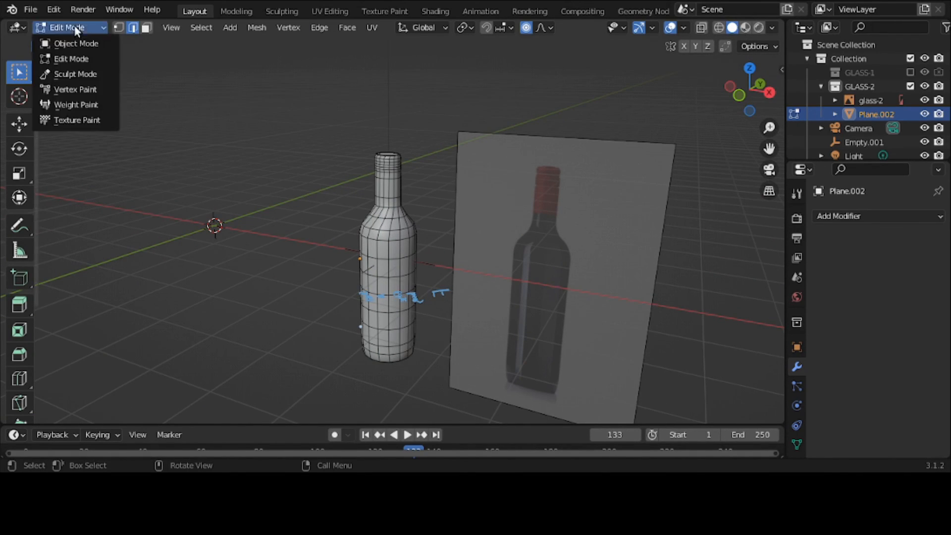
pyautogui.click(72, 43)
pyautogui.moveTo(272, 232); pyautogui.dragTo(306, 221, button='middle')
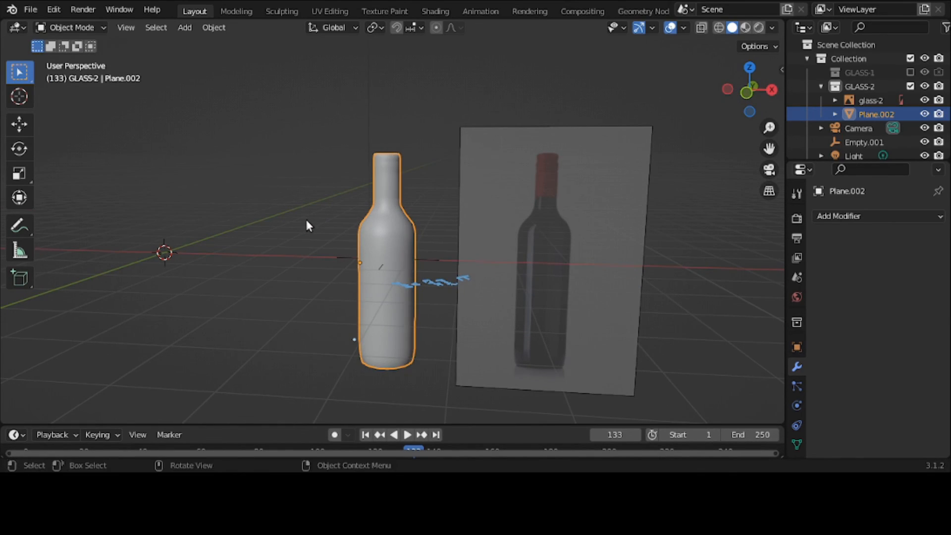
pyautogui.scroll(1, 307, 225)
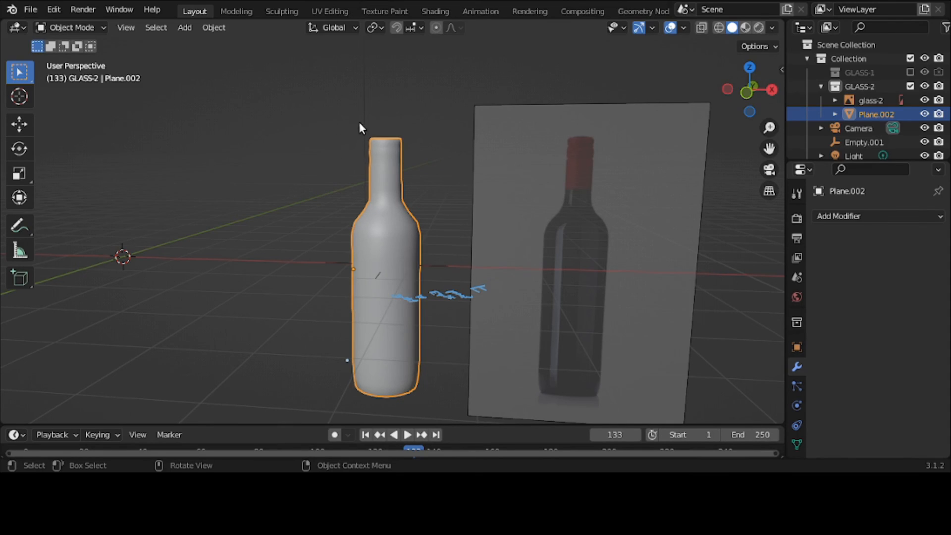
# - Draw an annotation circle around the bottle's neck
pyautogui.click(24, 230)
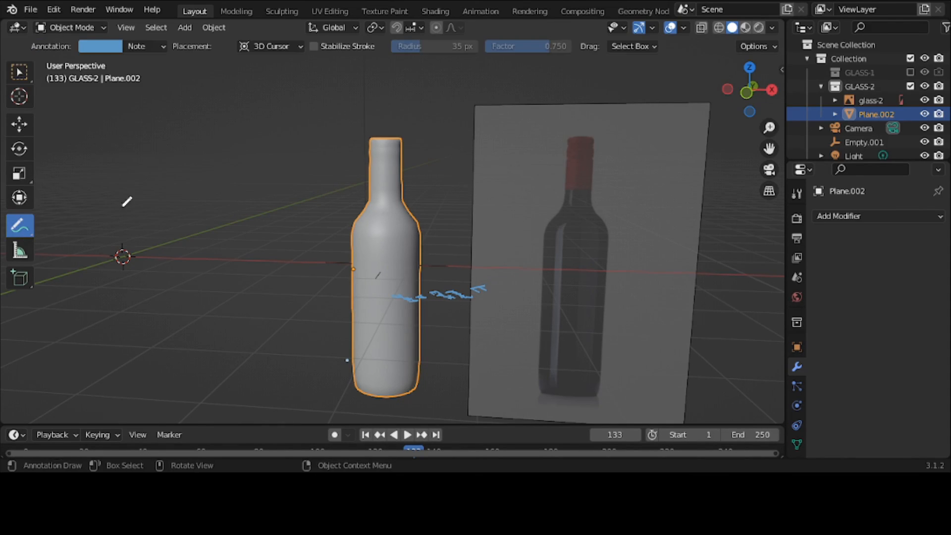
pyautogui.moveTo(367, 128)
pyautogui.mouseDown()
pyautogui.moveTo(331, 174)
pyautogui.moveTo(444, 194)
pyautogui.moveTo(385, 99)
pyautogui.moveTo(342, 140)
pyautogui.mouseUp()
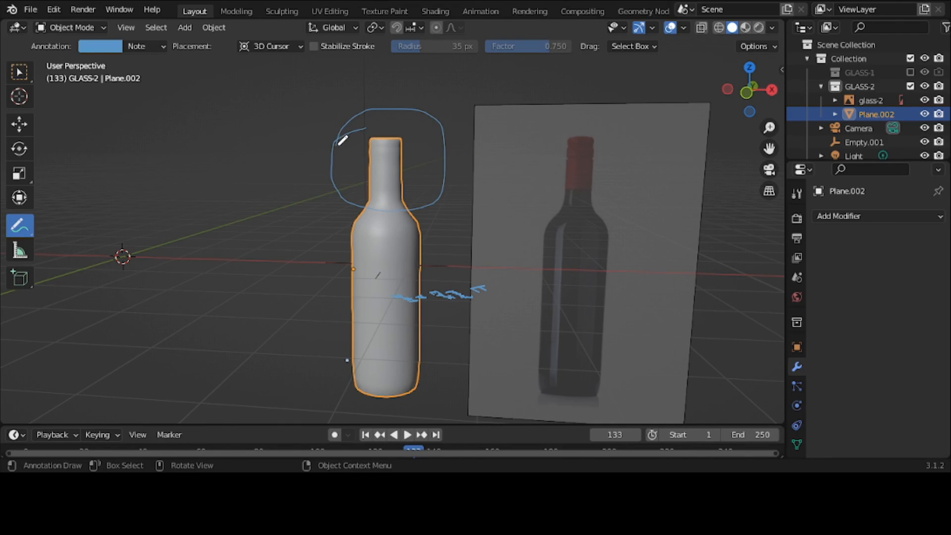